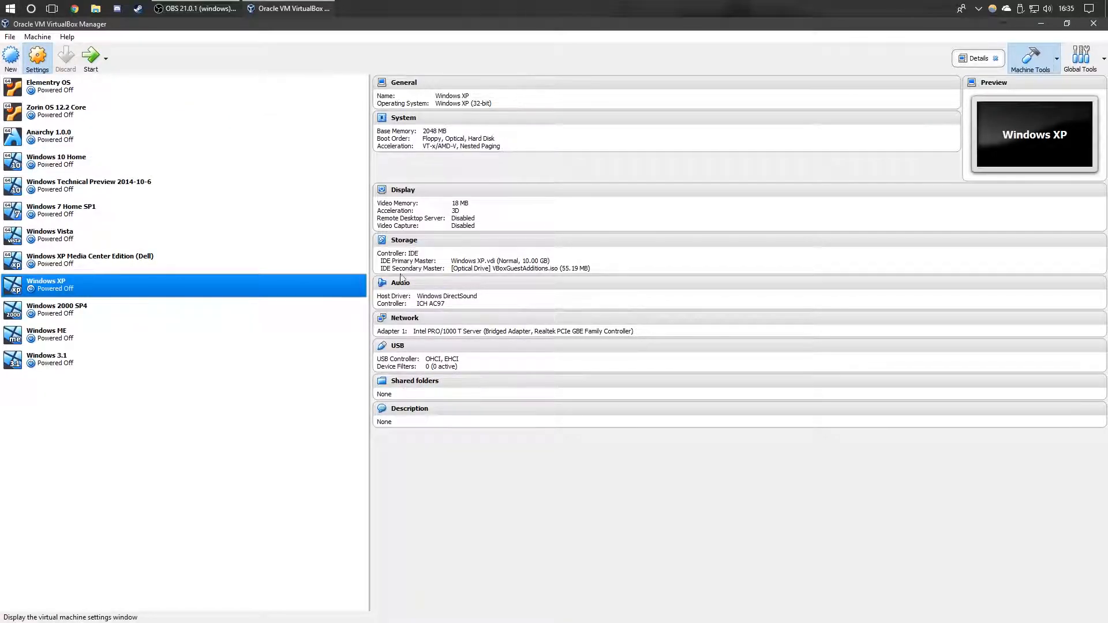
Step: Give the Windows XP VM 4096 MB base memory with I/O APIC enabled, then boot it
{"action": "key", "text": "ctrl+s"}
{"action": "left_click", "coordinate": [398, 231]}
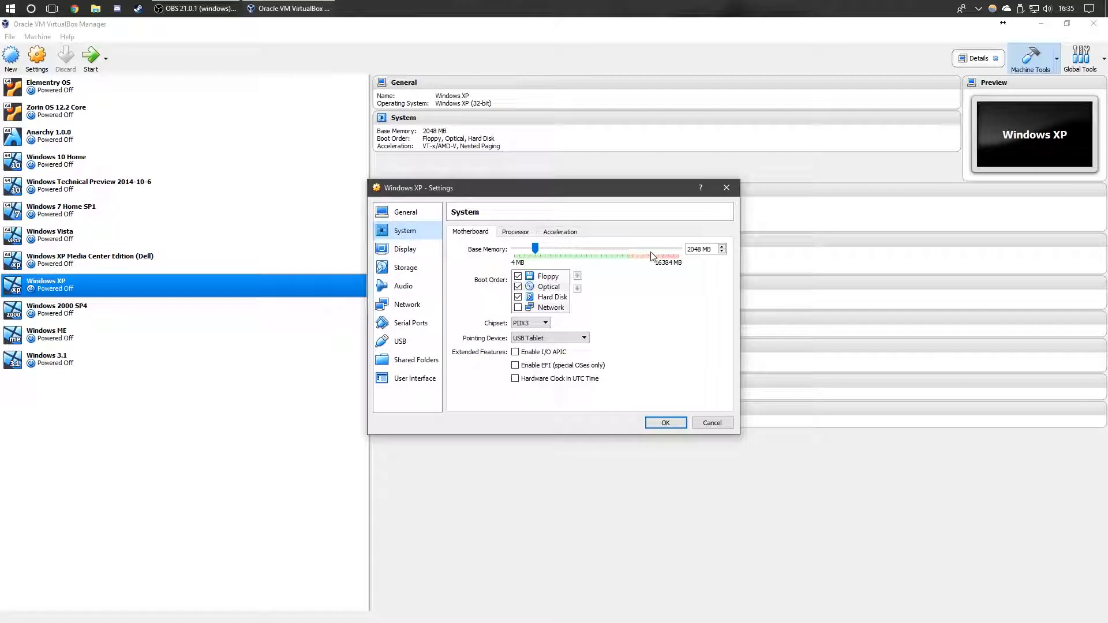
{"action": "left_click_drag", "start_coordinate": [529, 252], "coordinate": [551, 252]}
{"action": "left_click", "coordinate": [542, 353]}
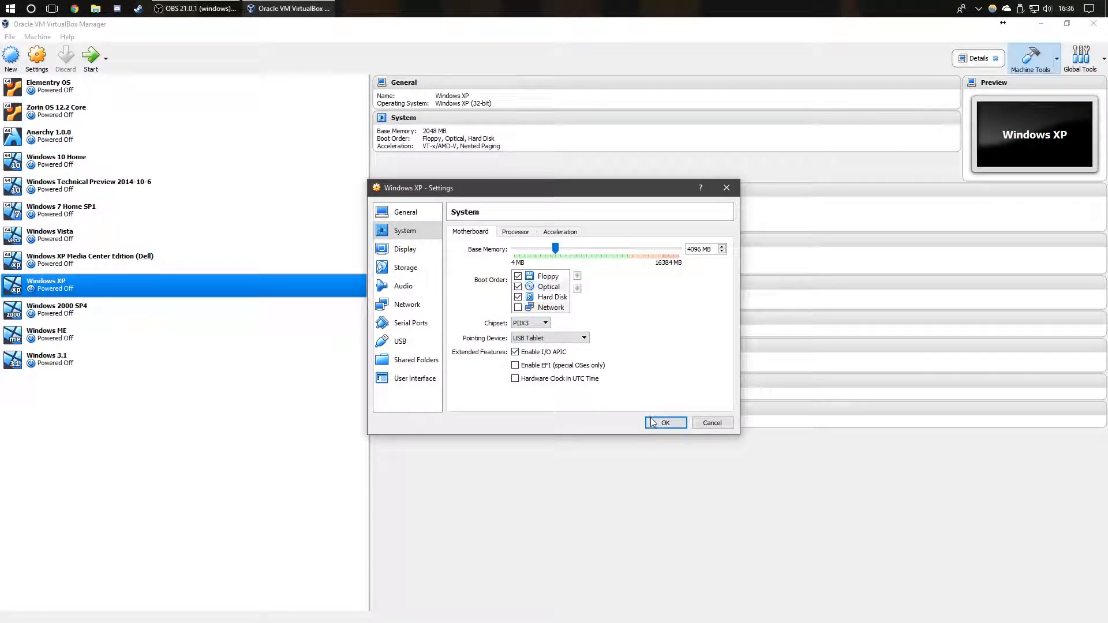
{"action": "left_click", "coordinate": [663, 423]}
{"action": "left_click", "coordinate": [90, 56]}
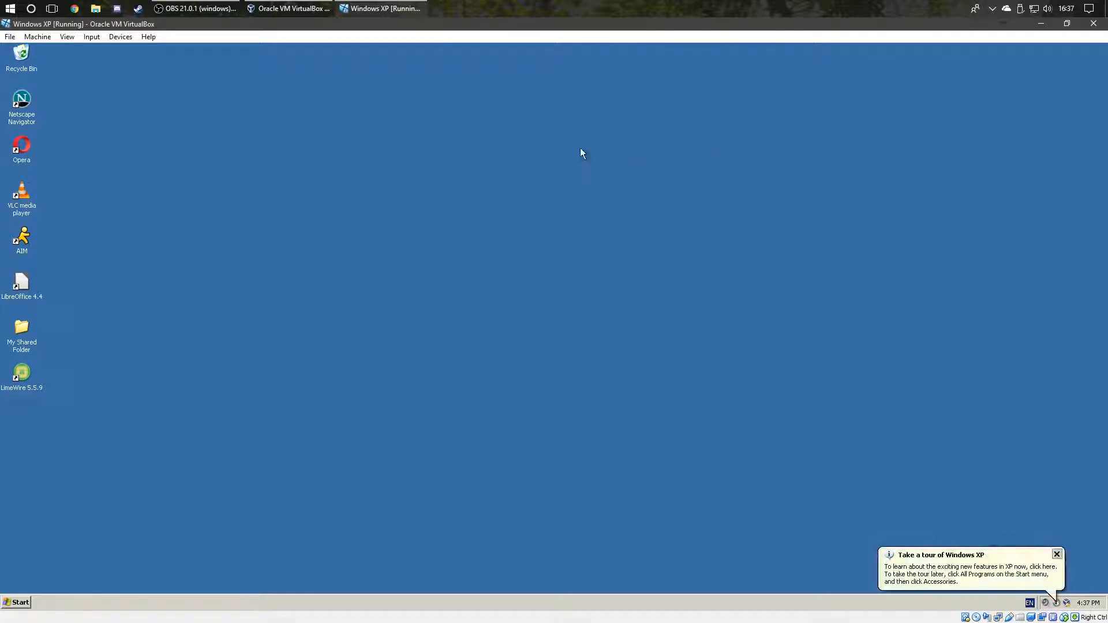
Step: Load the Final Draft 7 disc into the VM's virtual optical drive
{"action": "left_click", "coordinate": [95, 8]}
{"action": "left_click", "coordinate": [152, 12]}
{"action": "left_click", "coordinate": [121, 37]}
{"action": "mouse_move", "coordinate": [165, 52]}
{"action": "left_click", "coordinate": [322, 75]}
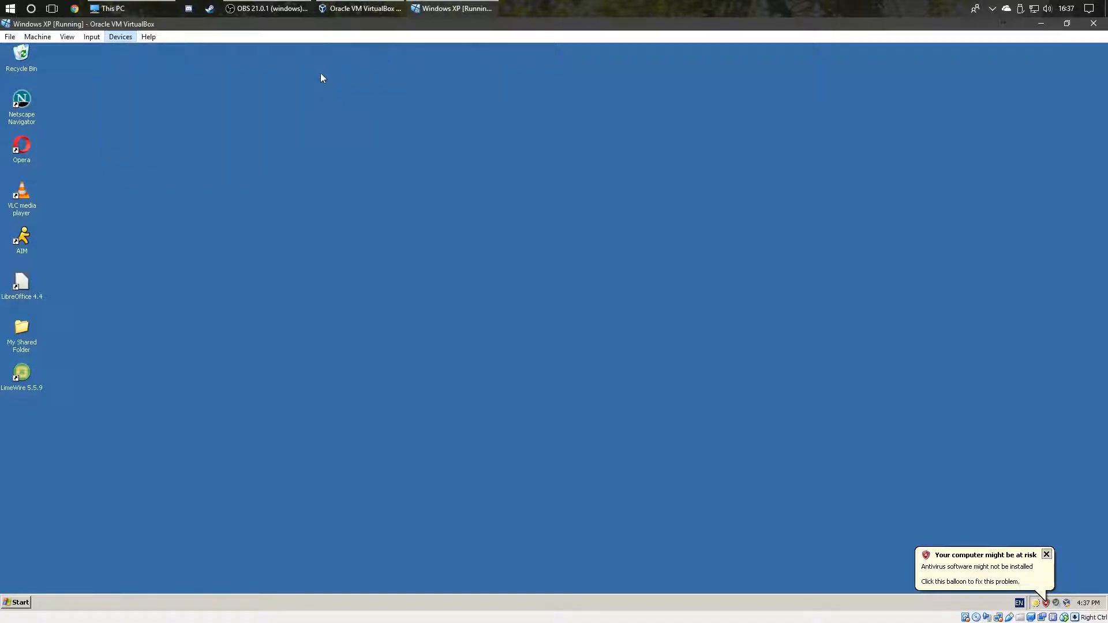
Step: Open My Computer from the Start menu and close the AIM Network Failure window
{"action": "left_click", "coordinate": [14, 603]}
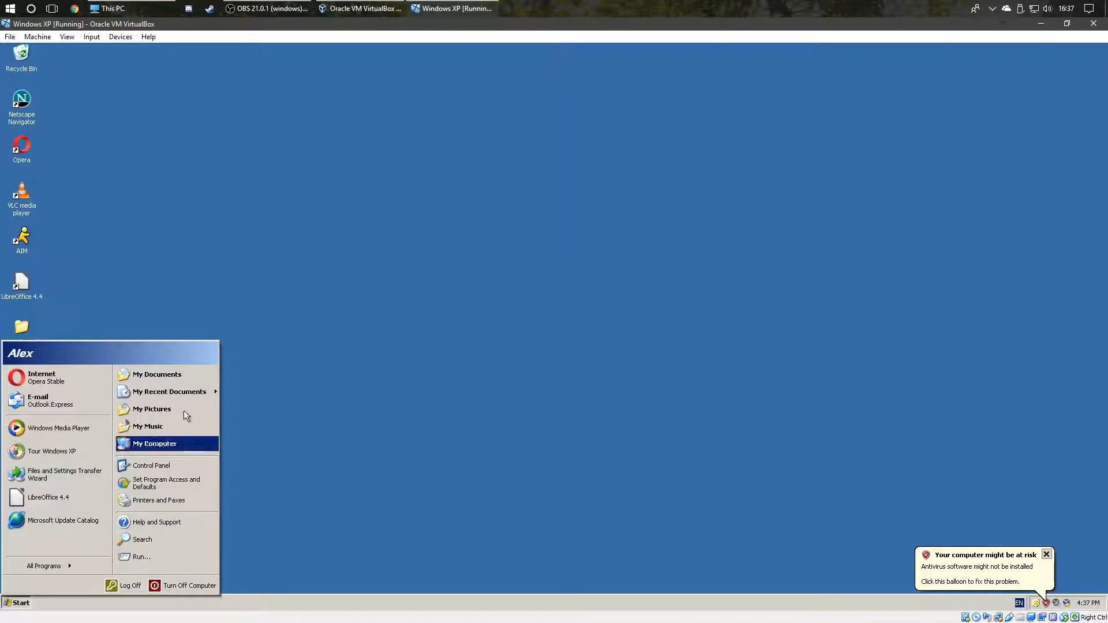
{"action": "left_click", "coordinate": [171, 444]}
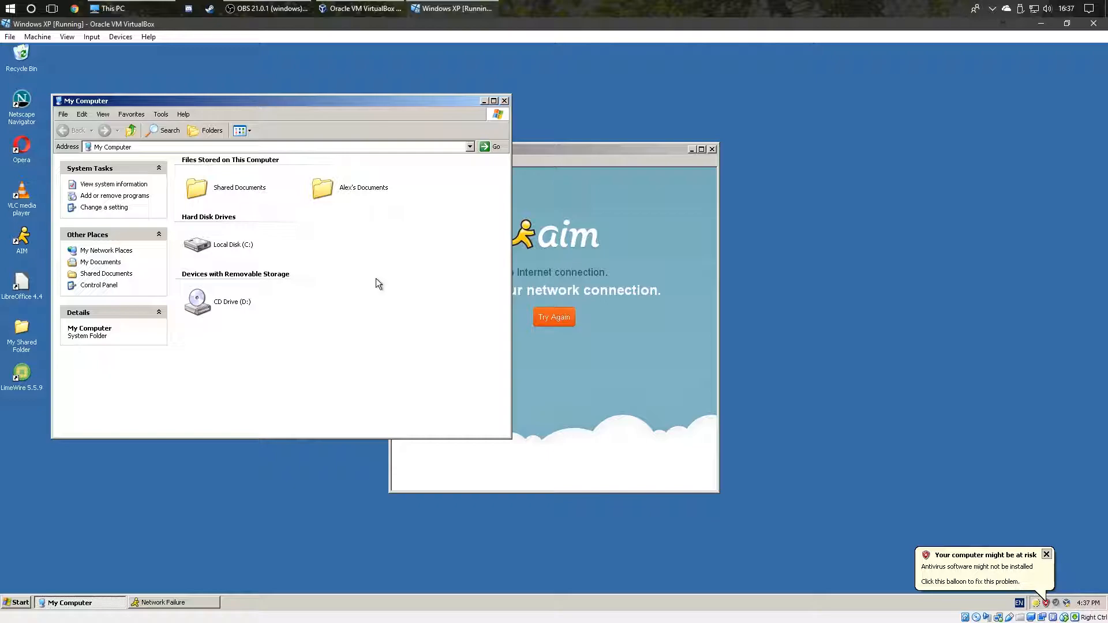
{"action": "left_click", "coordinate": [608, 227]}
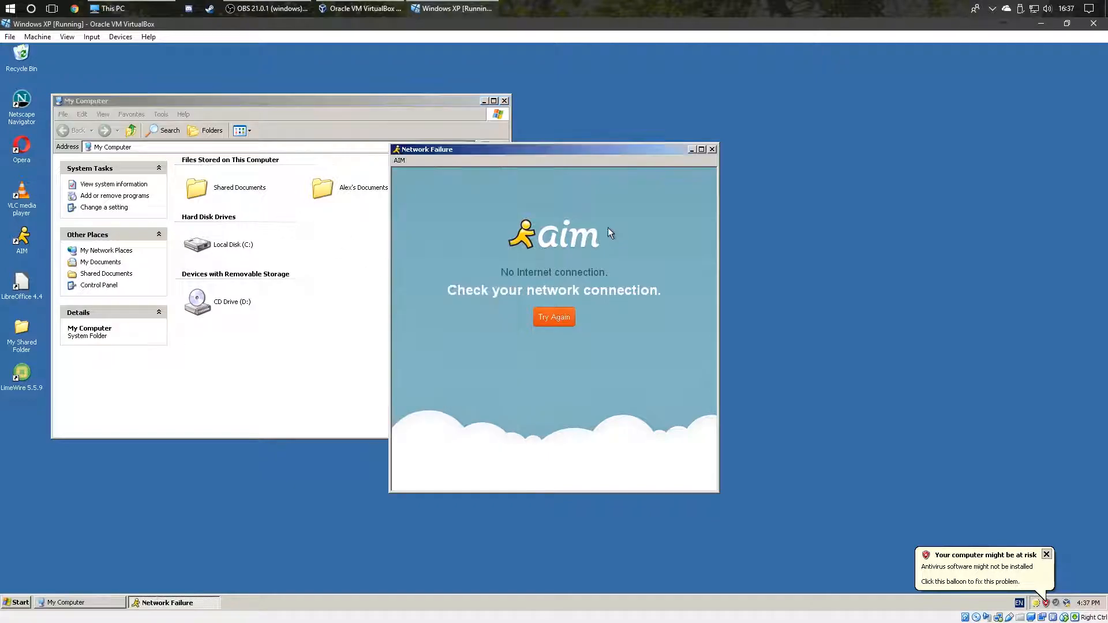
{"action": "left_click", "coordinate": [710, 150]}
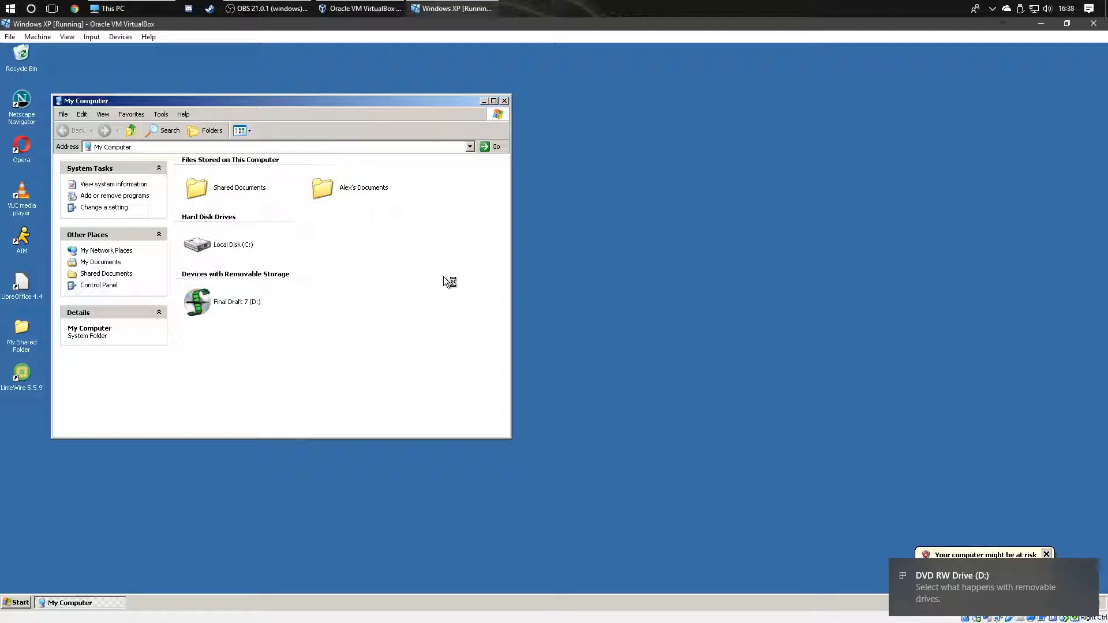
Step: Run AutoPlay on the Final Draft 7 (D:) drive to bring up the install-disc launcher
{"action": "left_click", "coordinate": [205, 306]}
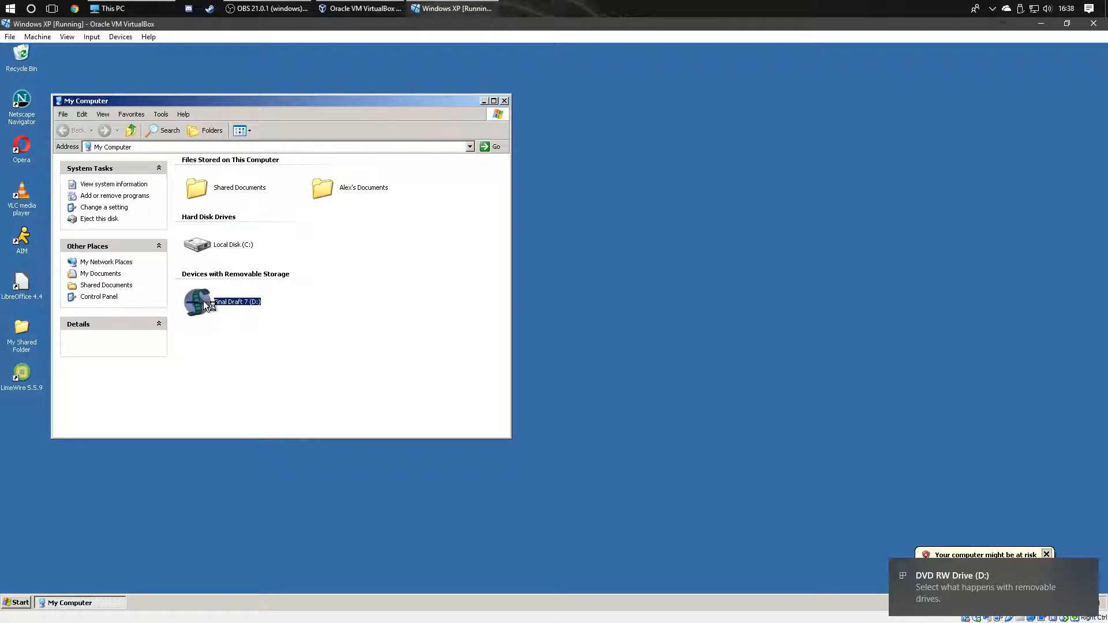
{"action": "double_click", "coordinate": [203, 301]}
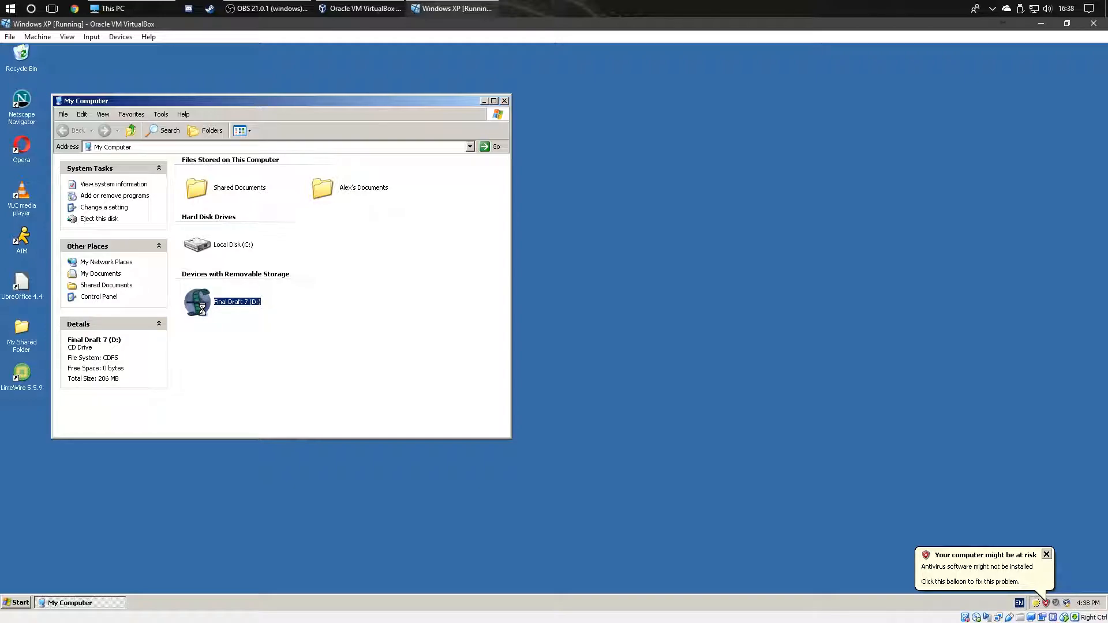
{"action": "right_click", "coordinate": [204, 301]}
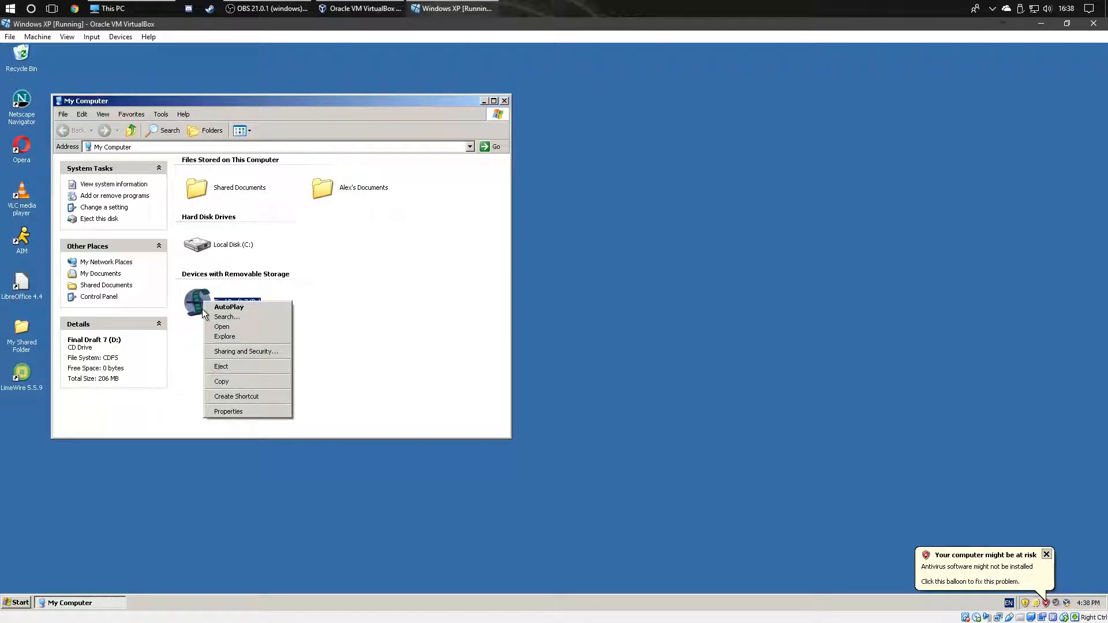
{"action": "left_click", "coordinate": [256, 306]}
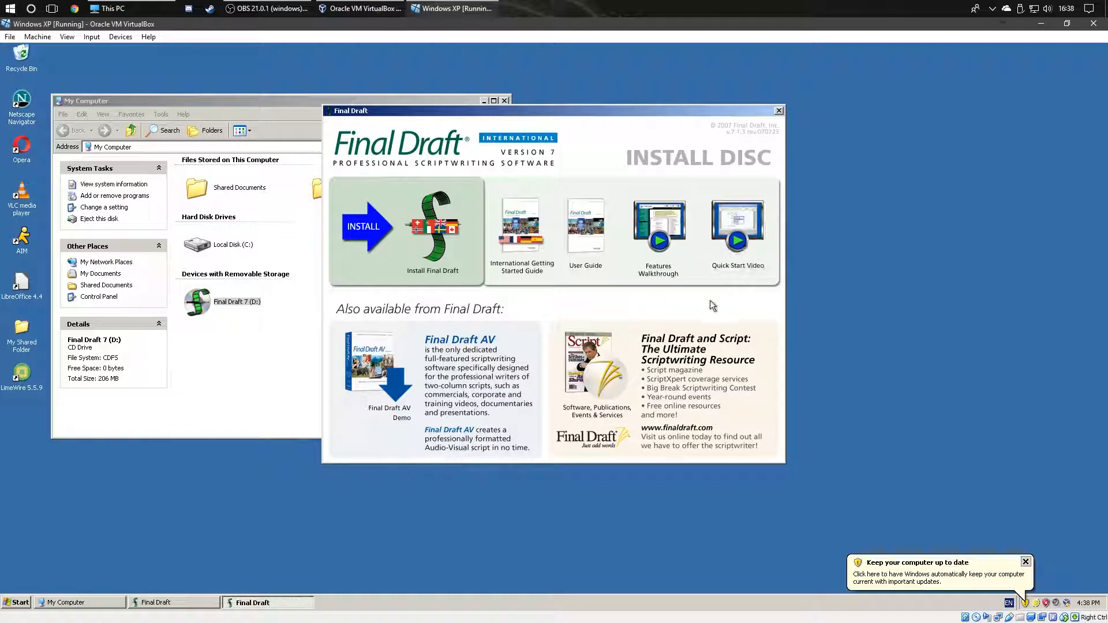
Step: Play the disc's Quick Start video in VLC and pause it at 00:57 on INT. CHASE HOTEL - EVENING
{"action": "left_click", "coordinate": [1025, 561]}
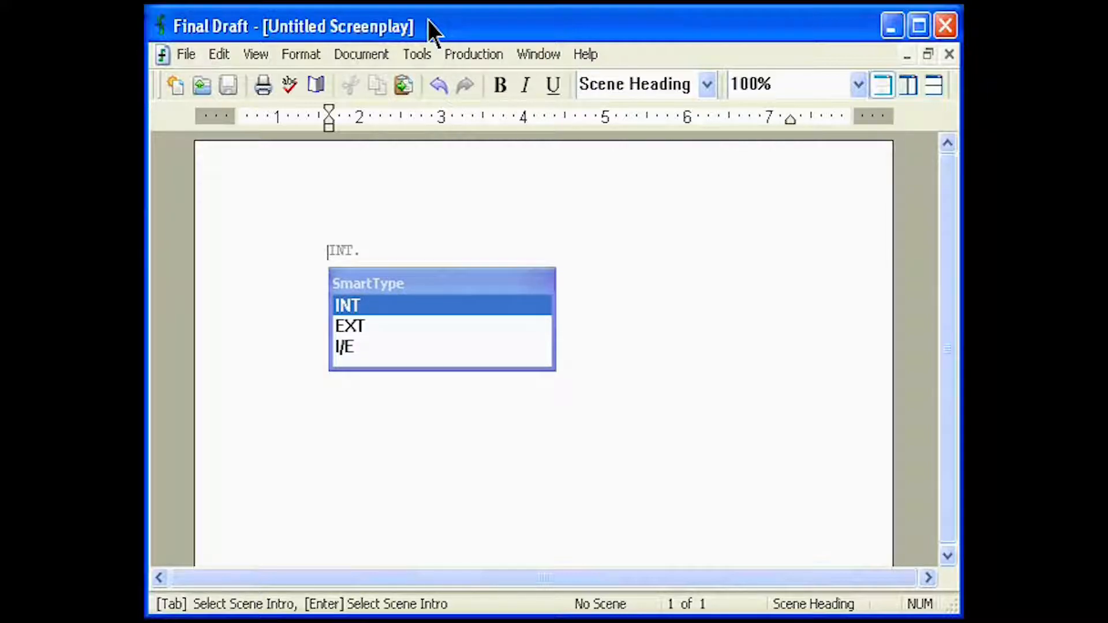
{"action": "type", "text": "I"}
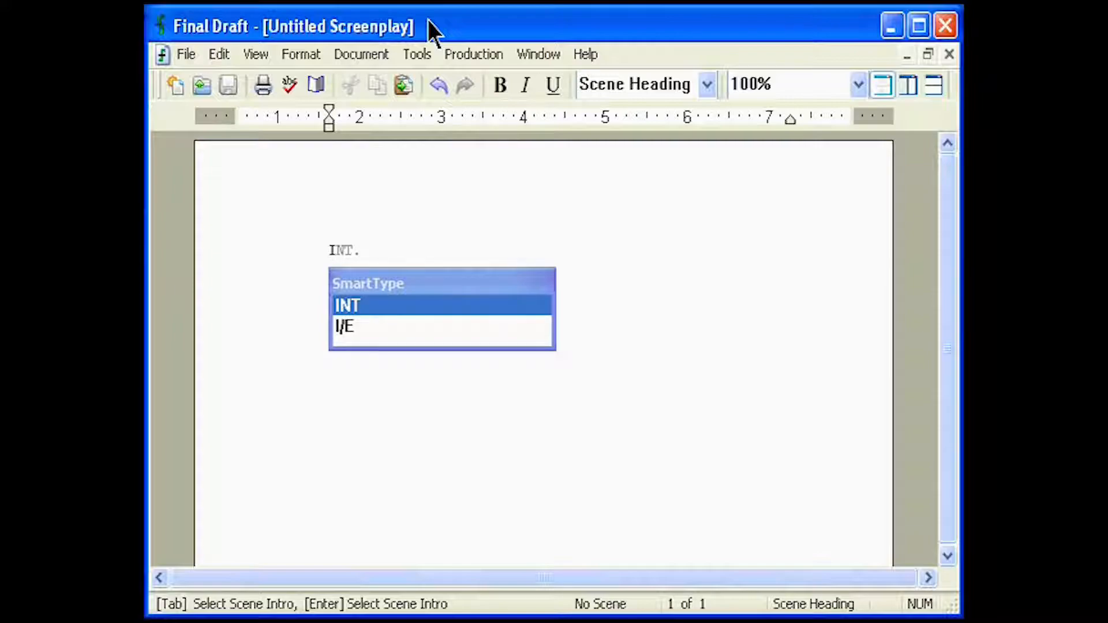
{"action": "key", "text": "Return"}
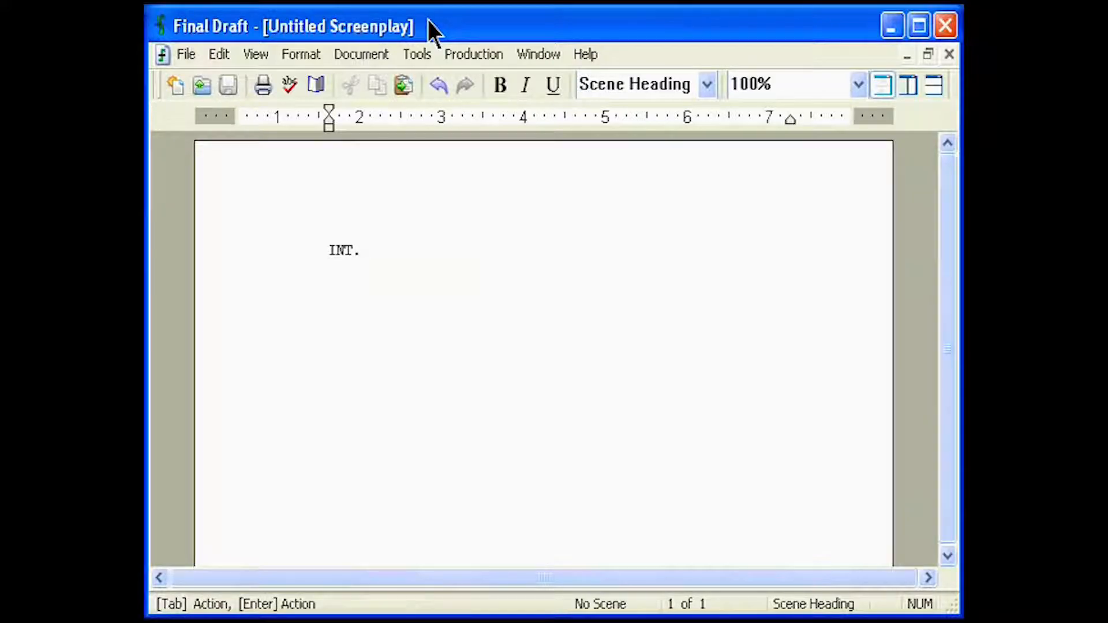
{"action": "type", "text": "CHASE HOTEL -"}
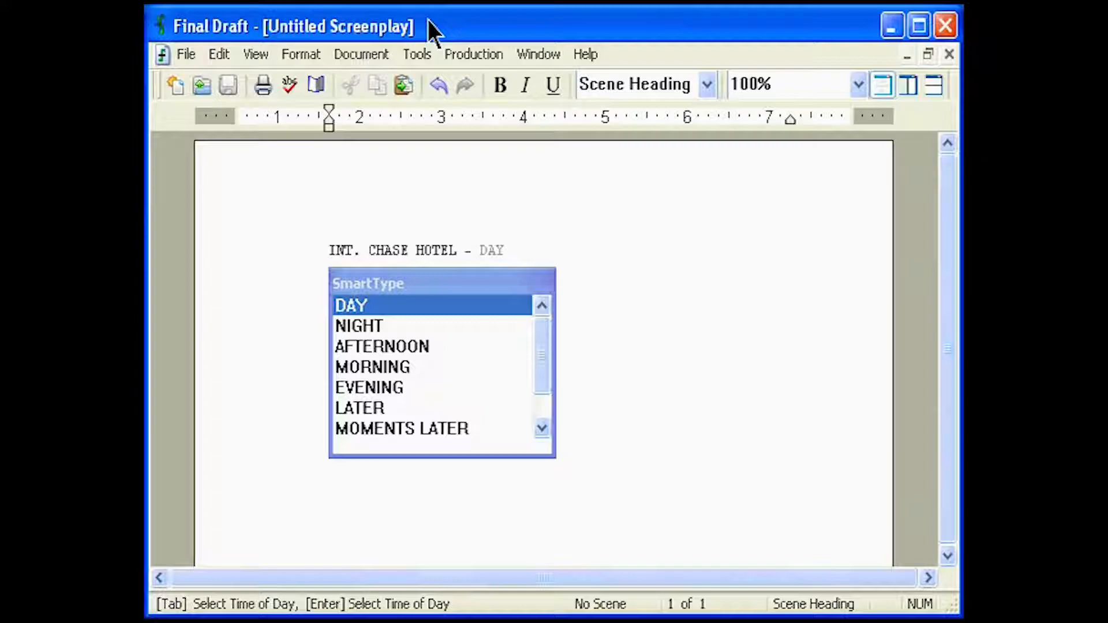
{"action": "key", "text": "Down"}
{"action": "key", "text": "Down"}
{"action": "key", "text": "Down"}
{"action": "key", "text": "Down"}
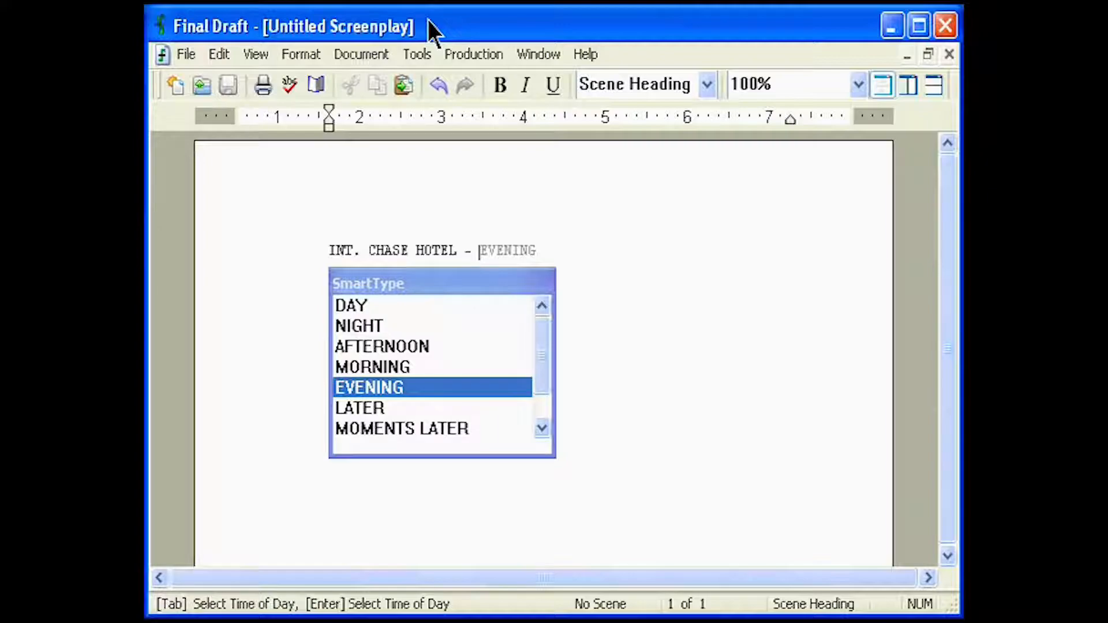
{"action": "key", "text": "Return"}
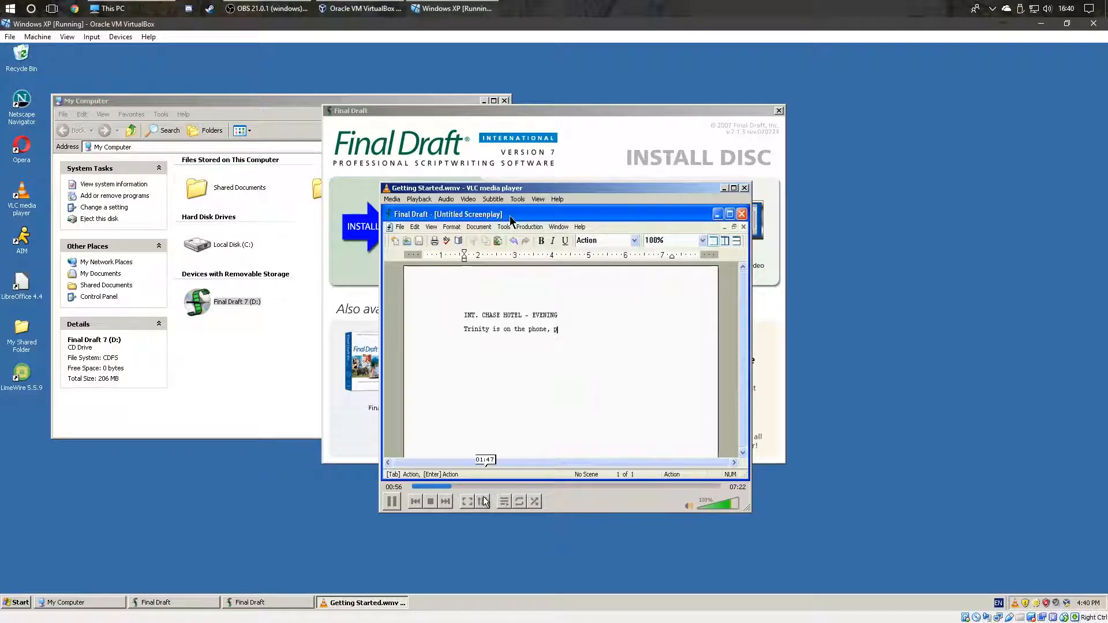
{"action": "left_click", "coordinate": [395, 500]}
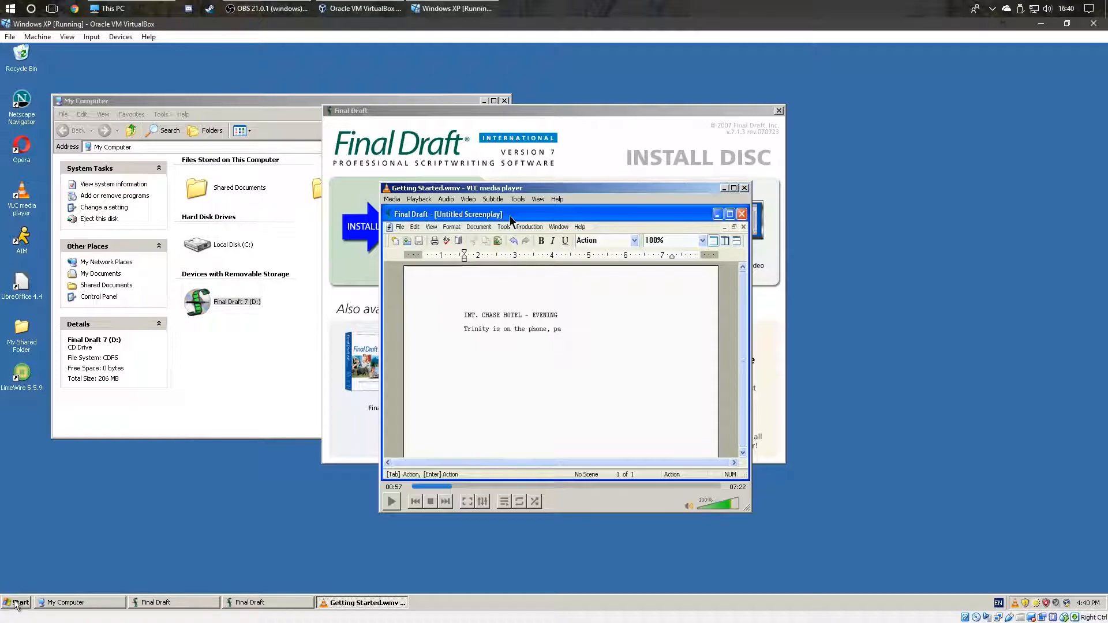
Step: Apply the Windows XP theme through Control Panel's Appearance and Themes
{"action": "left_click", "coordinate": [16, 602]}
{"action": "left_click", "coordinate": [190, 465]}
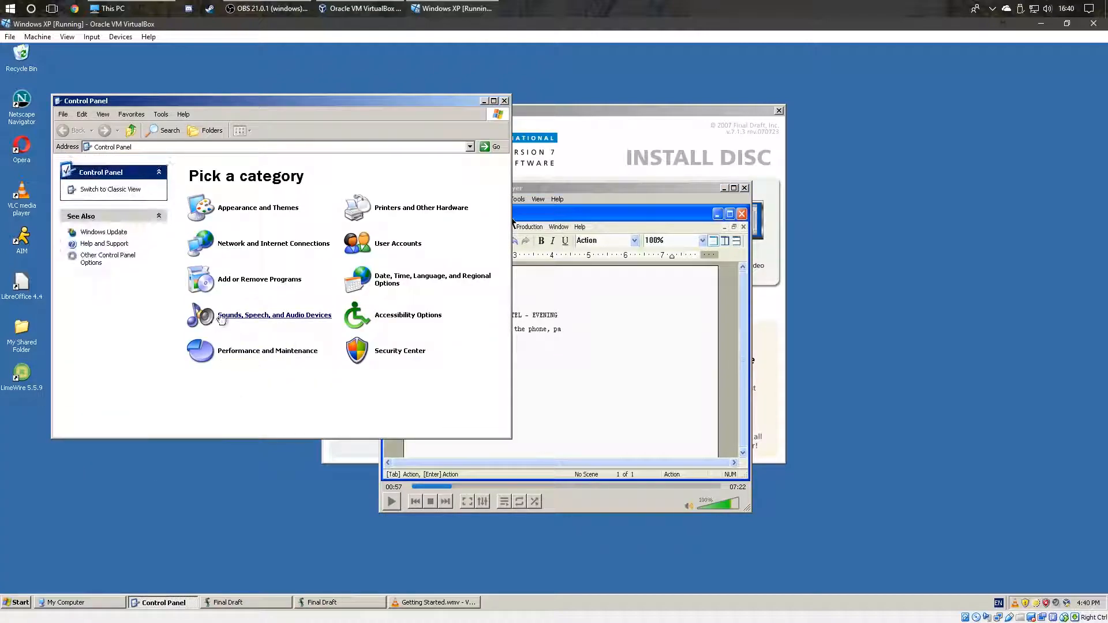
{"action": "left_click", "coordinate": [245, 208]}
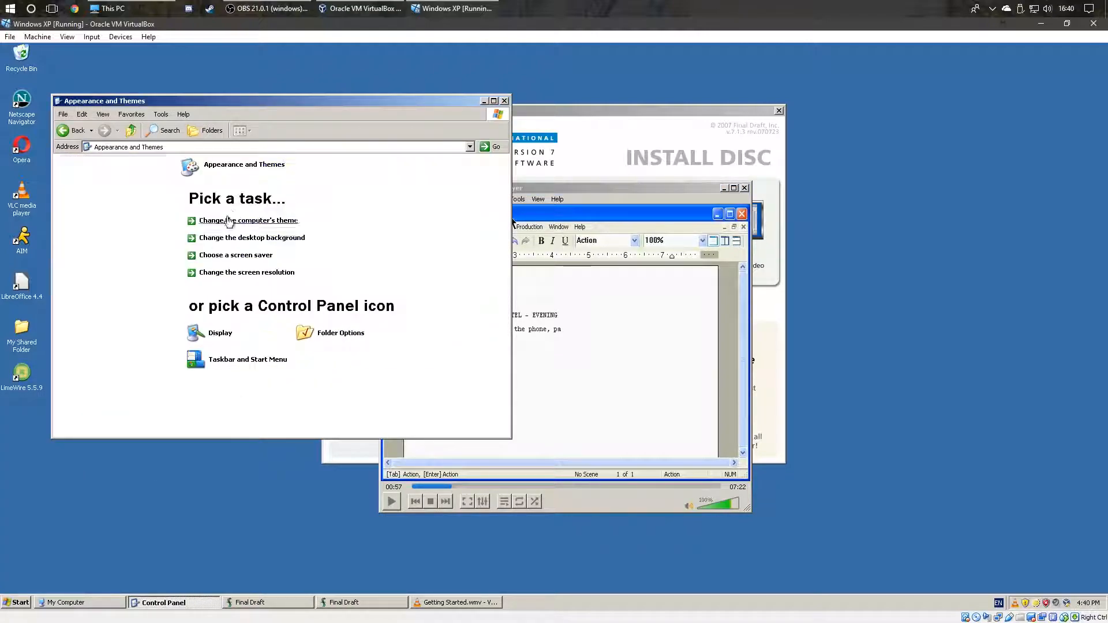
{"action": "left_click", "coordinate": [222, 220]}
{"action": "left_click", "coordinate": [207, 206]}
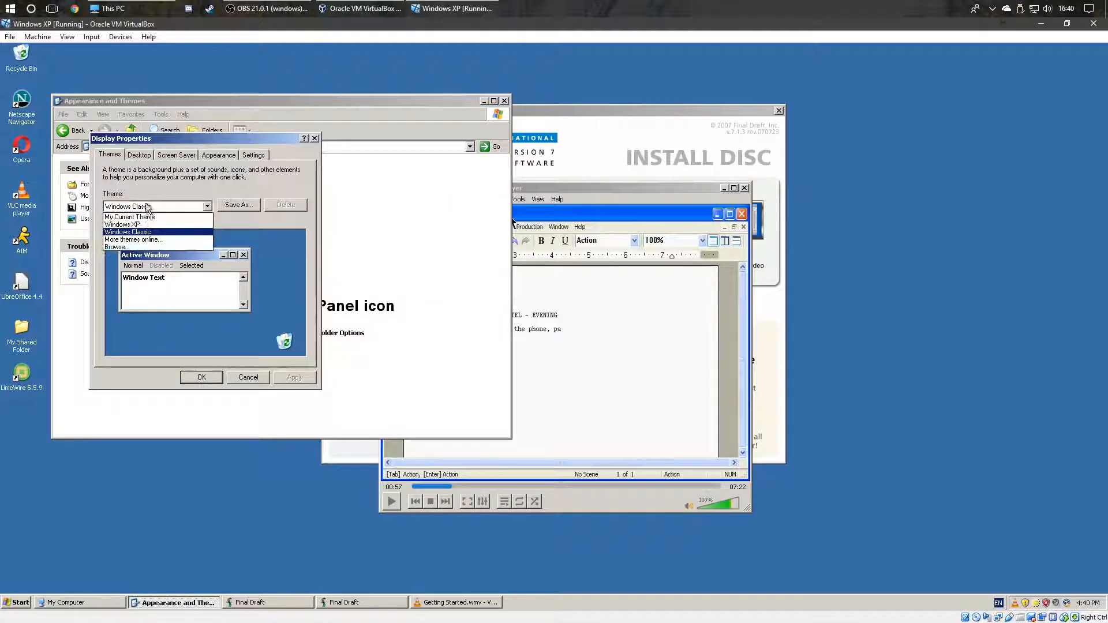
{"action": "left_click", "coordinate": [145, 215]}
{"action": "left_click", "coordinate": [289, 377]}
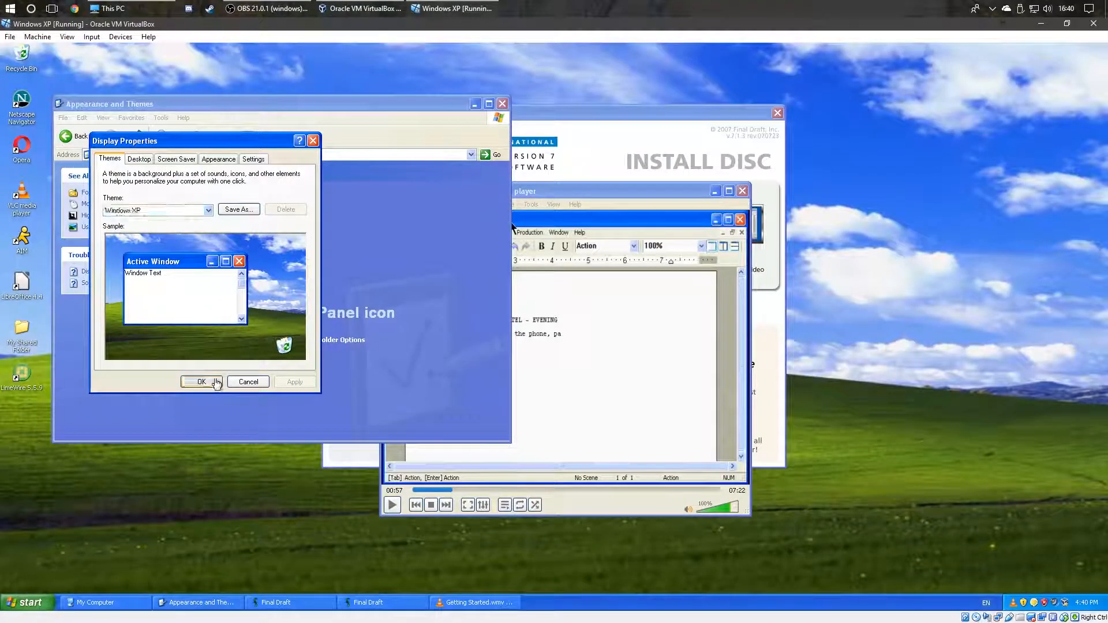
{"action": "left_click", "coordinate": [201, 376]}
Step: Skip ahead in the tutorial video, close VLC, and bring the Final Draft installer forward
{"action": "left_click", "coordinate": [621, 255]}
{"action": "left_click", "coordinate": [391, 505]}
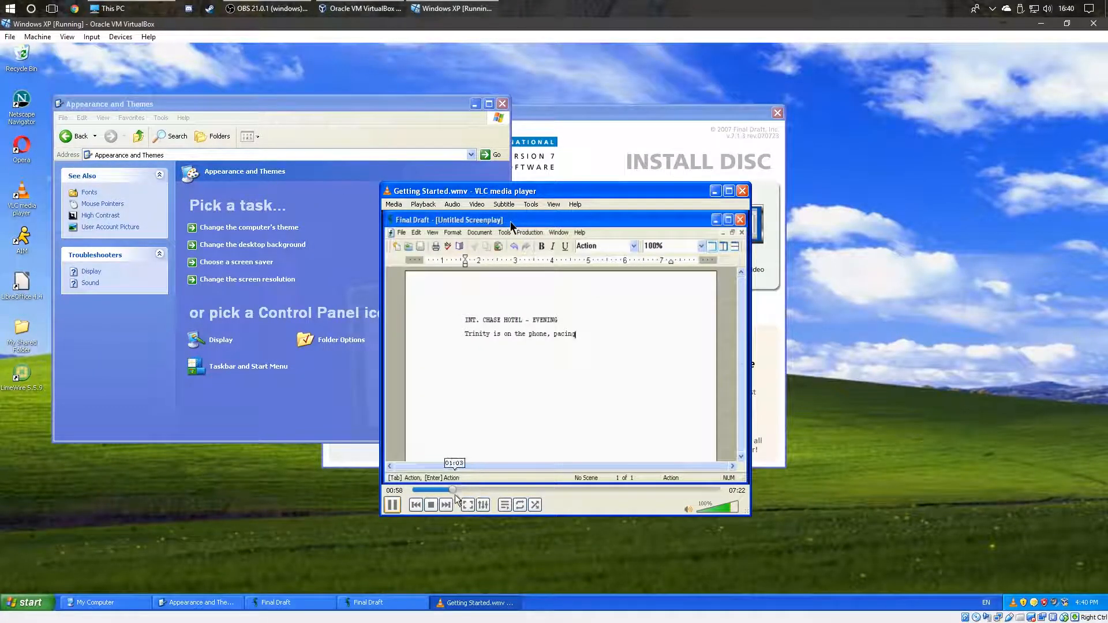
{"action": "left_click_drag", "start_coordinate": [459, 489], "coordinate": [487, 493]}
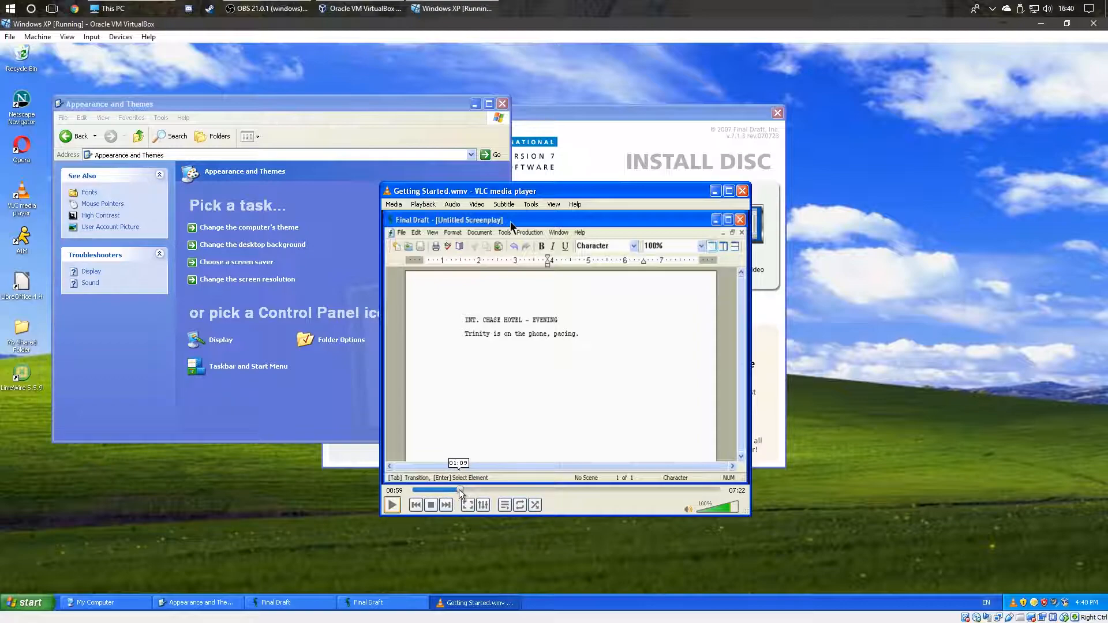
{"action": "left_click", "coordinate": [508, 490]}
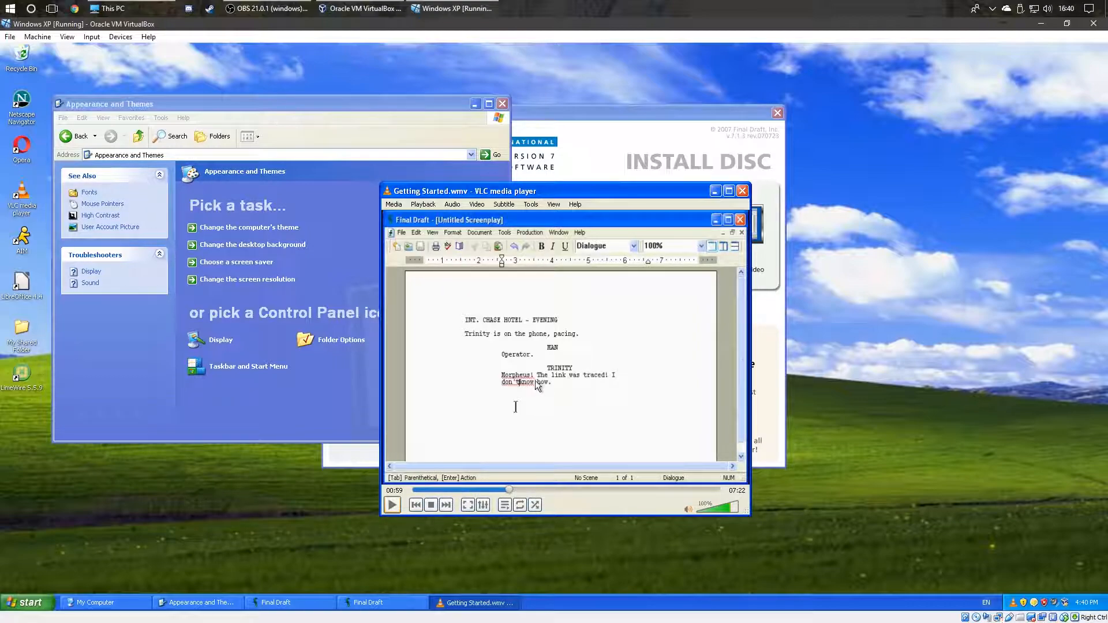
{"action": "left_click", "coordinate": [741, 191]}
{"action": "left_click", "coordinate": [634, 181]}
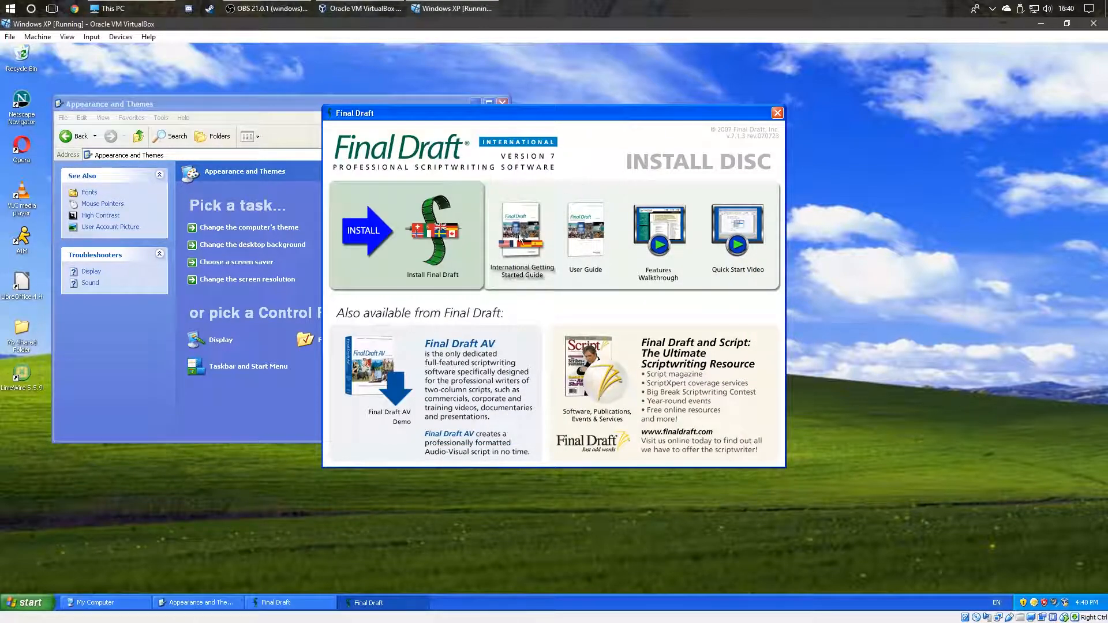
Step: Start the Final Draft install with the English (U.K.) spell checker added
{"action": "left_click", "coordinate": [455, 221]}
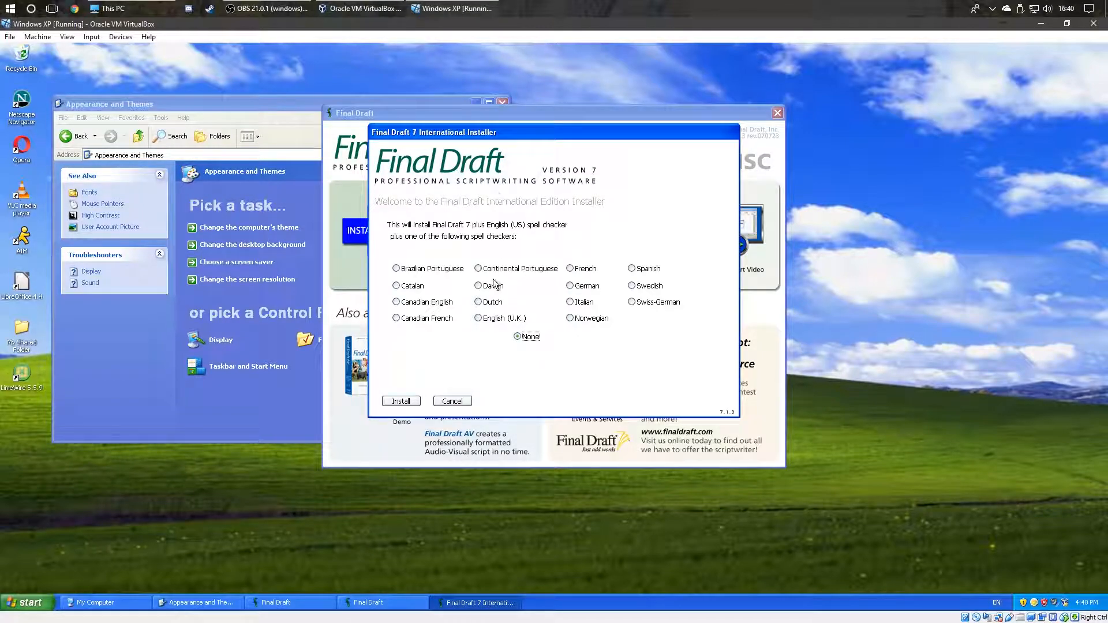
{"action": "left_click", "coordinate": [485, 318]}
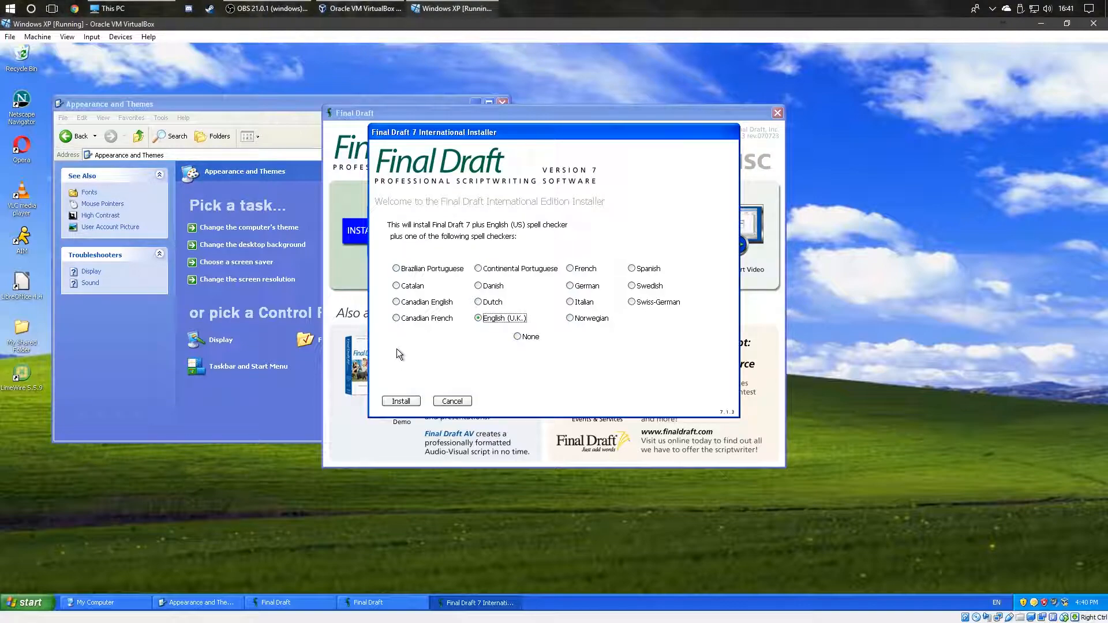
{"action": "left_click", "coordinate": [401, 402]}
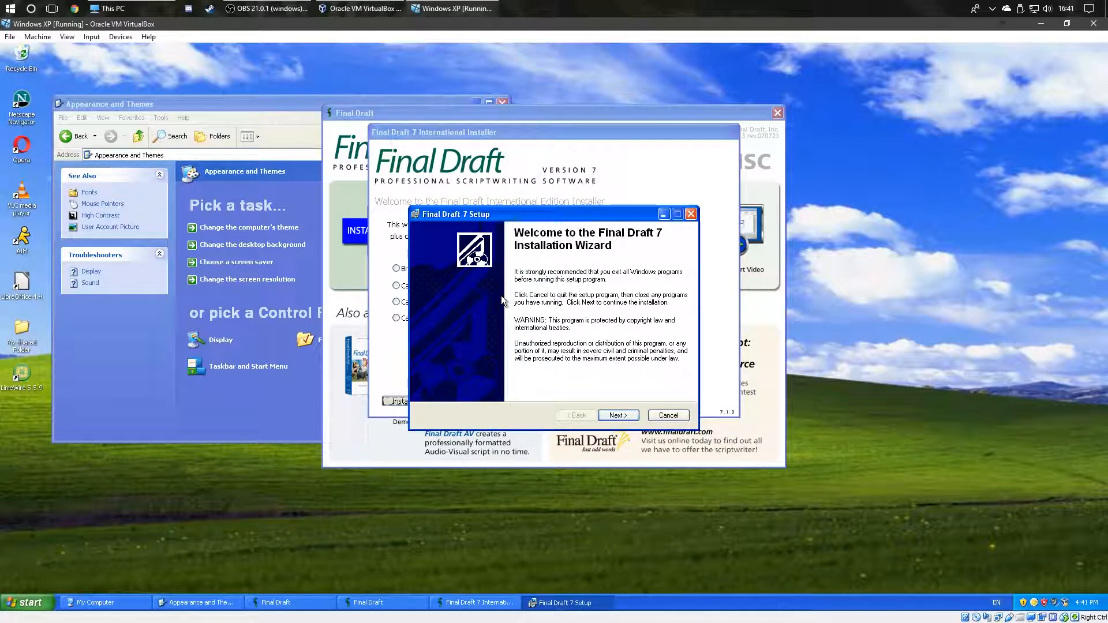
Step: Install Final Draft 7 to the default C:\Program Files\Final Draft 7\ folder and finish setup
{"action": "left_click", "coordinate": [617, 415]}
{"action": "left_click", "coordinate": [618, 416]}
{"action": "left_click", "coordinate": [616, 416]}
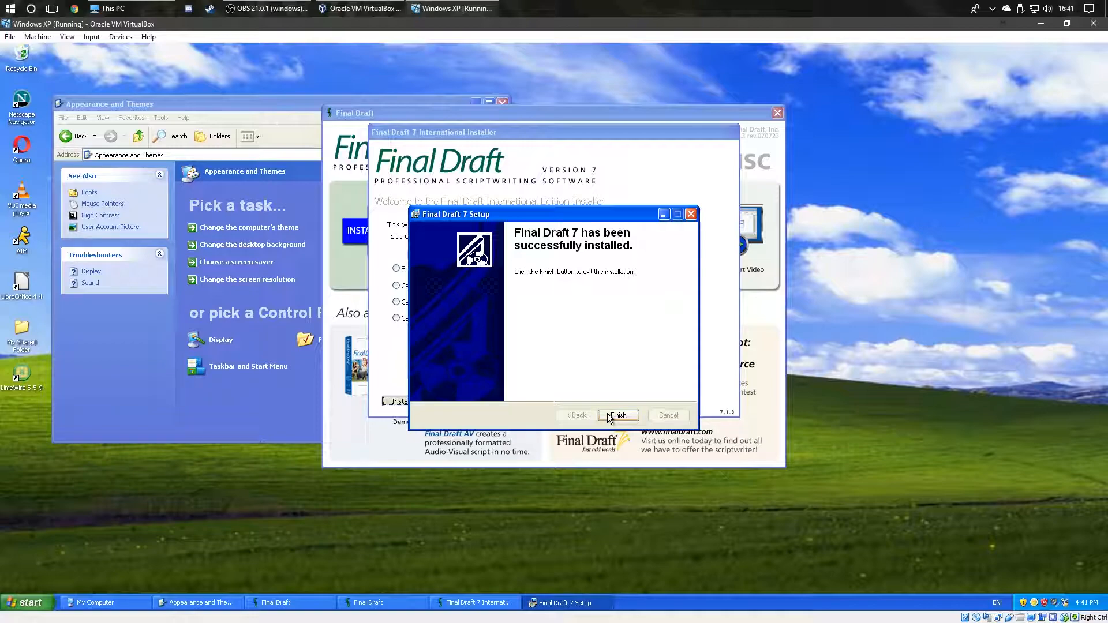
{"action": "left_click", "coordinate": [615, 415]}
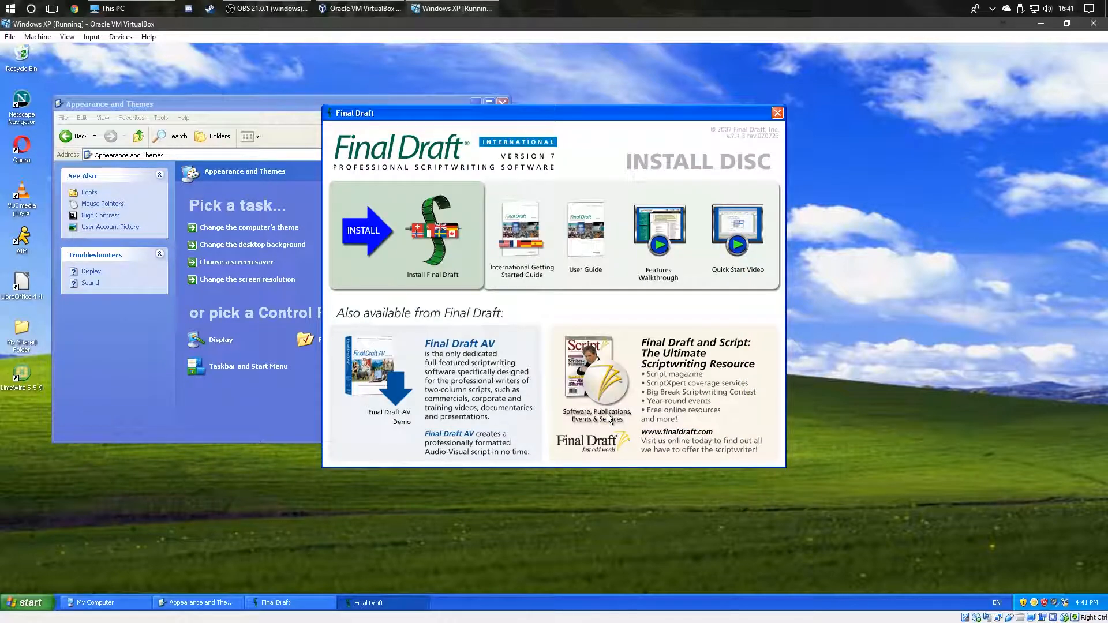
Step: In full-screen view, complete the English (United Kingdom) spell checker setup and open All Programs
{"action": "key", "text": "ctrl+f"}
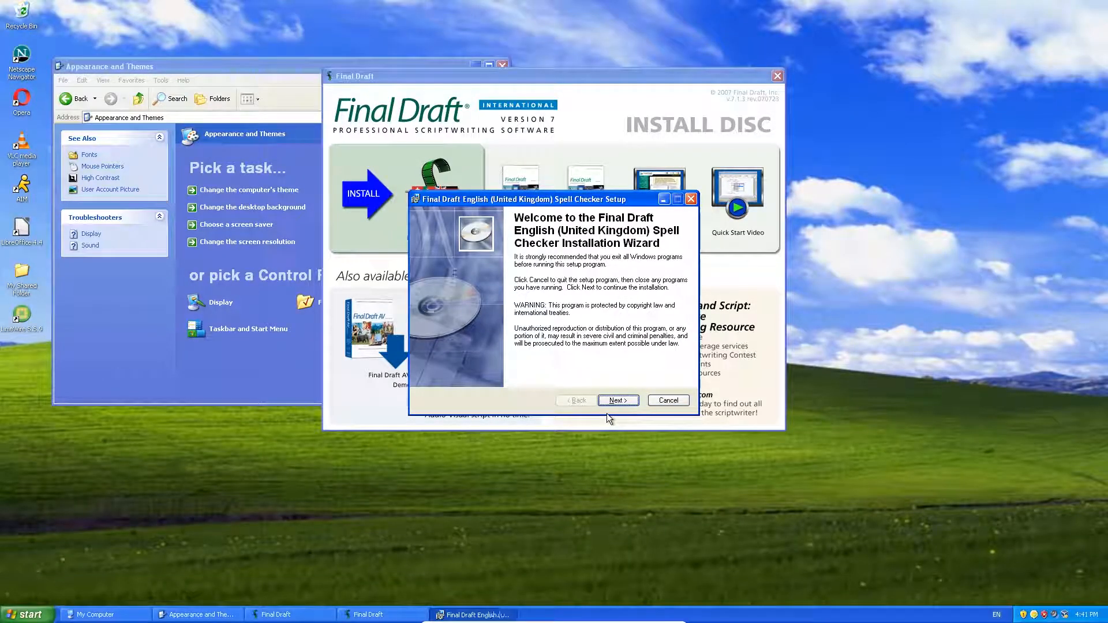
{"action": "left_click", "coordinate": [626, 400]}
{"action": "left_click", "coordinate": [624, 398]}
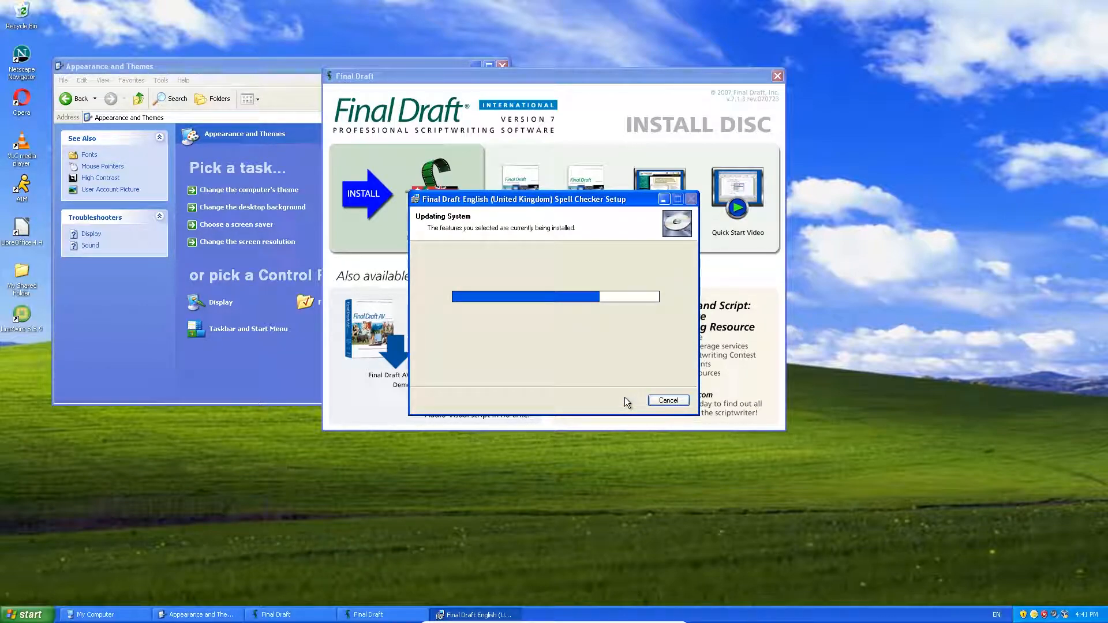
{"action": "left_click", "coordinate": [618, 400]}
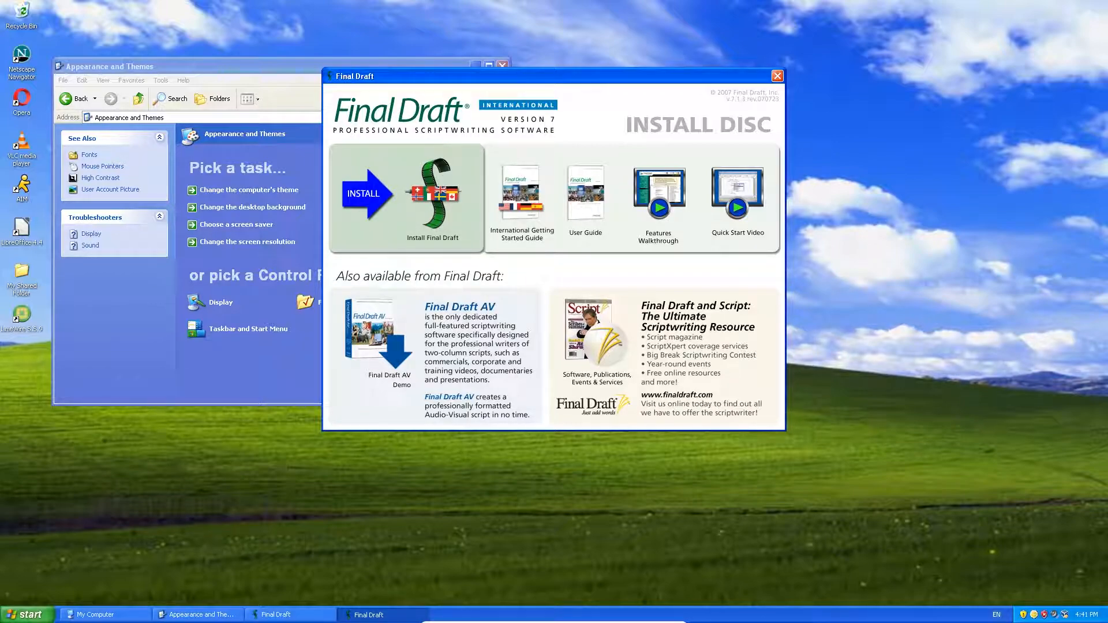
{"action": "left_click", "coordinate": [24, 615]}
{"action": "mouse_move", "coordinate": [58, 567]}
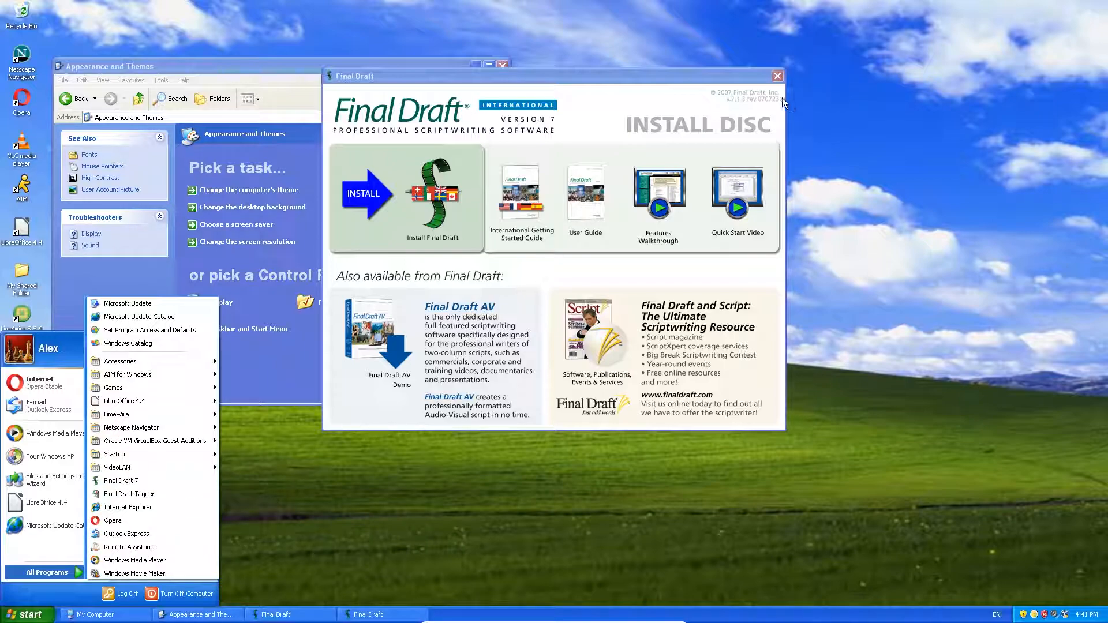
Step: Close the programs list, the install-disc window and the Appearance and Themes window
{"action": "left_click", "coordinate": [779, 79]}
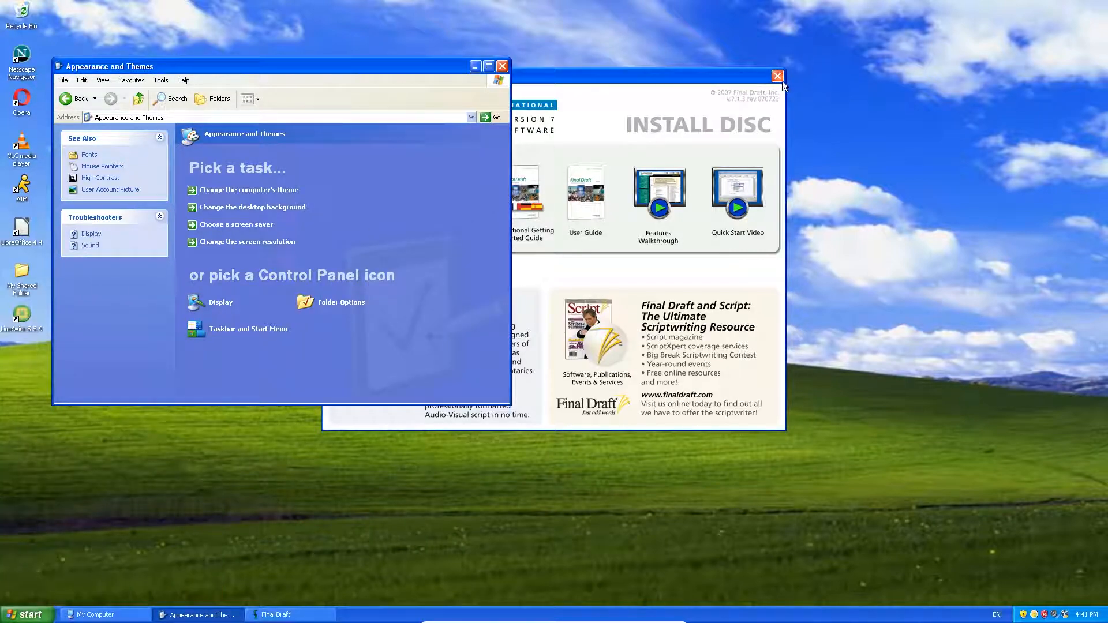
{"action": "left_click", "coordinate": [779, 78]}
{"action": "left_click", "coordinate": [503, 67]}
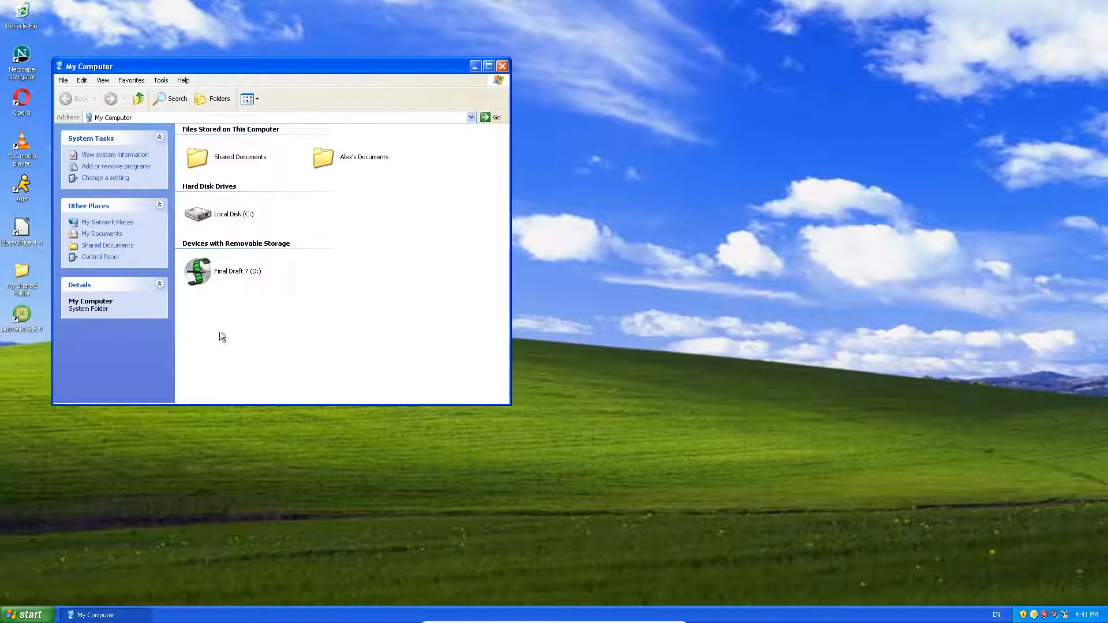
Step: Launch Final Draft 7, accept the EULA, paste the customer number and try online activation
{"action": "left_click", "coordinate": [30, 615]}
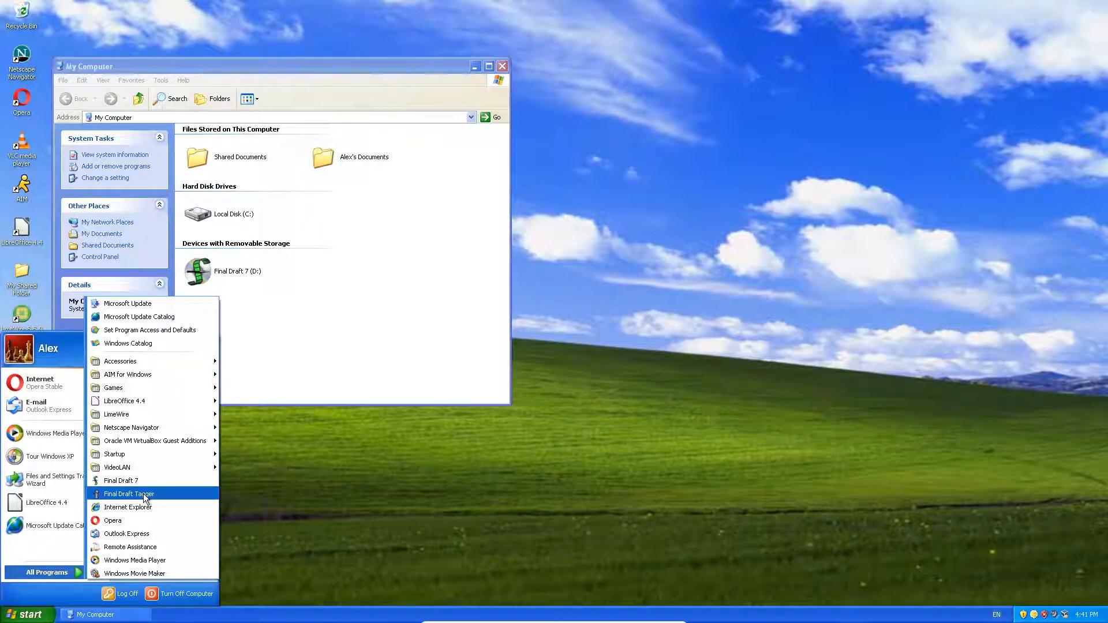
{"action": "left_click", "coordinate": [157, 482]}
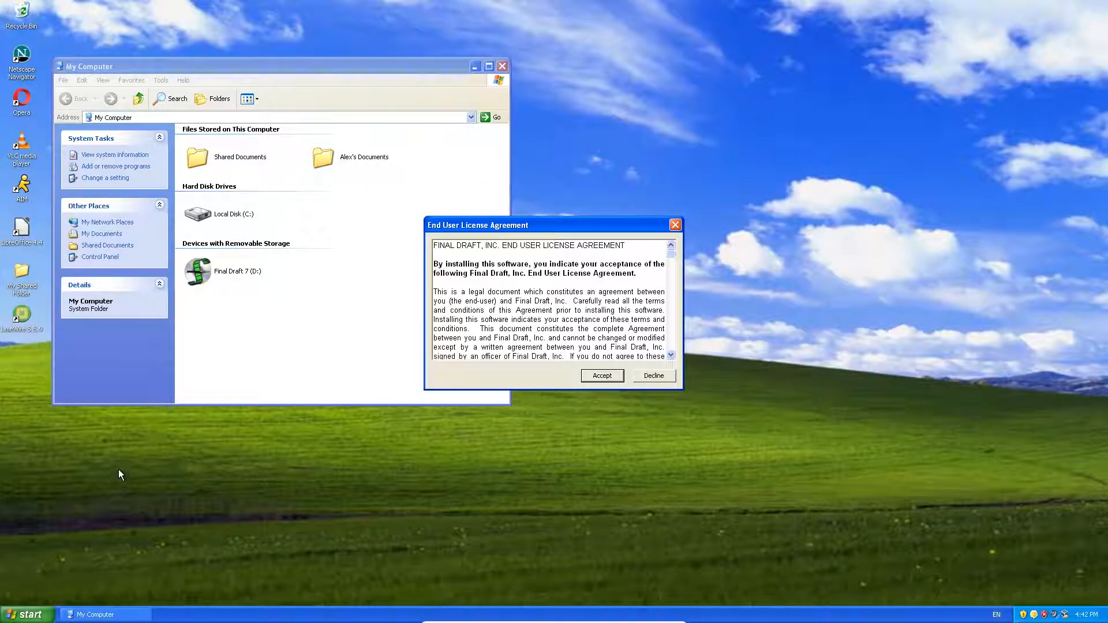
{"action": "left_click", "coordinate": [607, 380]}
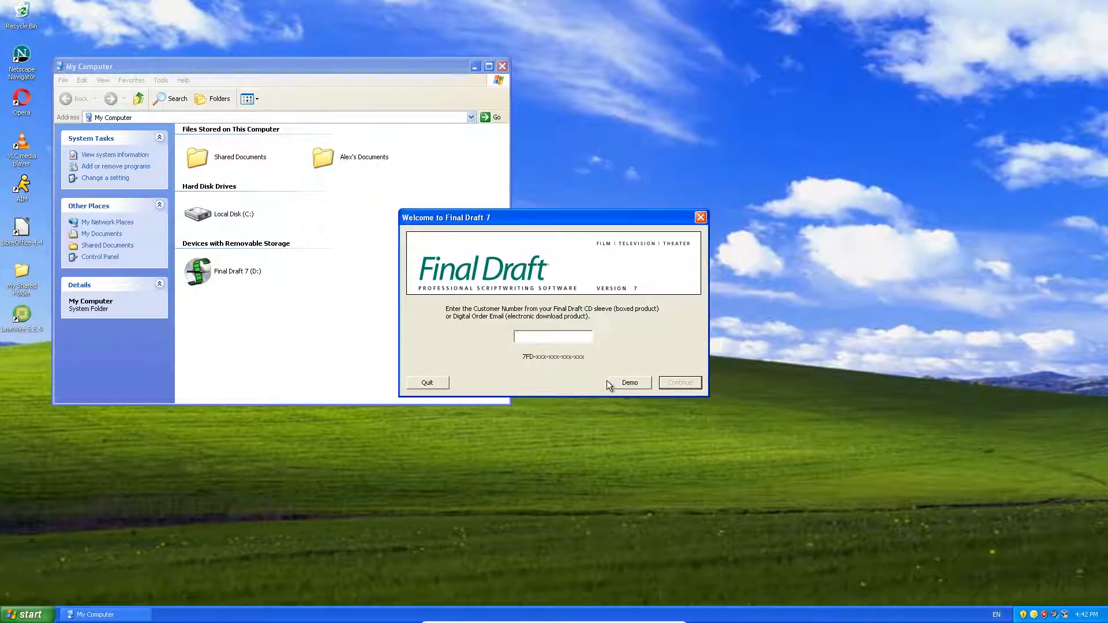
{"action": "key", "text": "ctrl+v"}
{"action": "key", "text": "Return"}
{"action": "left_click", "coordinate": [506, 328]}
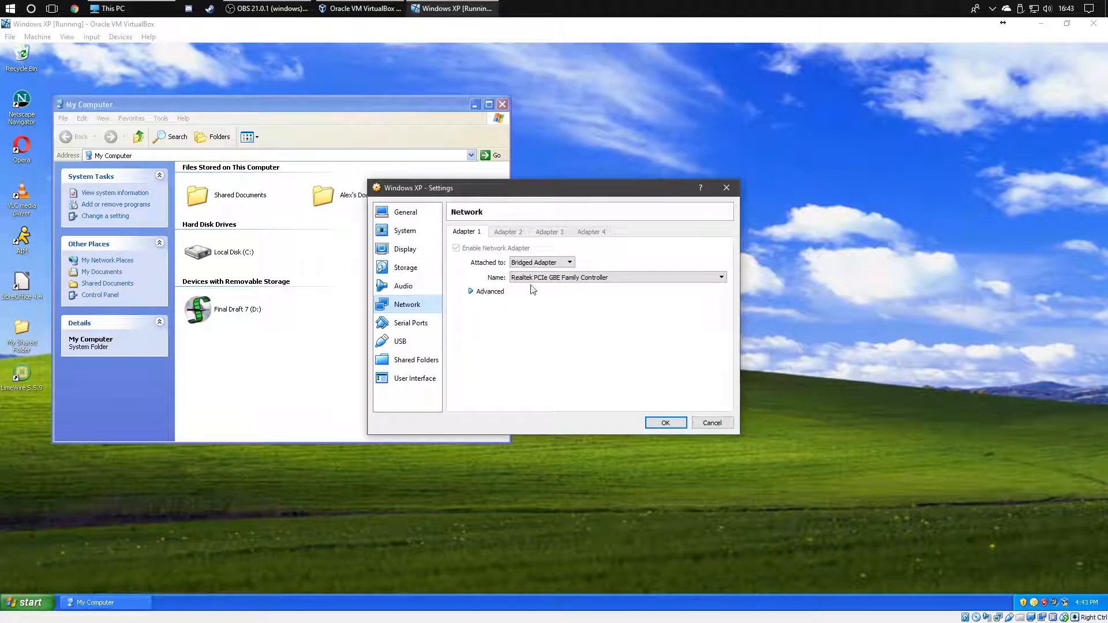
Step: Keep the VM network adapter bridged to the Realtek controller and save the settings
{"action": "left_click", "coordinate": [541, 279]}
{"action": "left_click", "coordinate": [542, 286]}
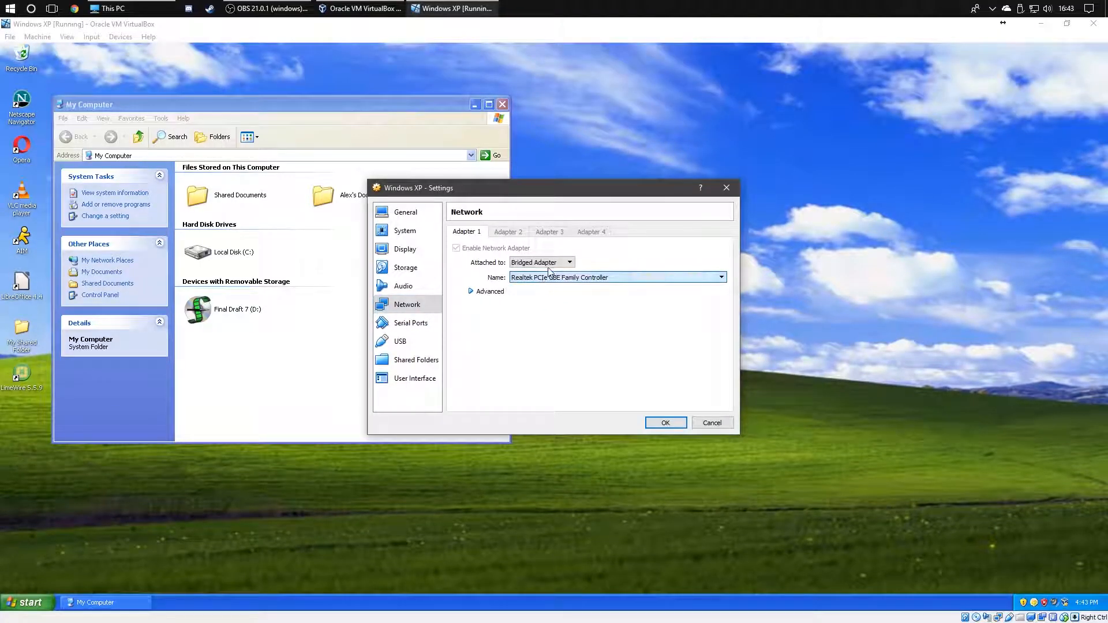
{"action": "left_click", "coordinate": [547, 263]}
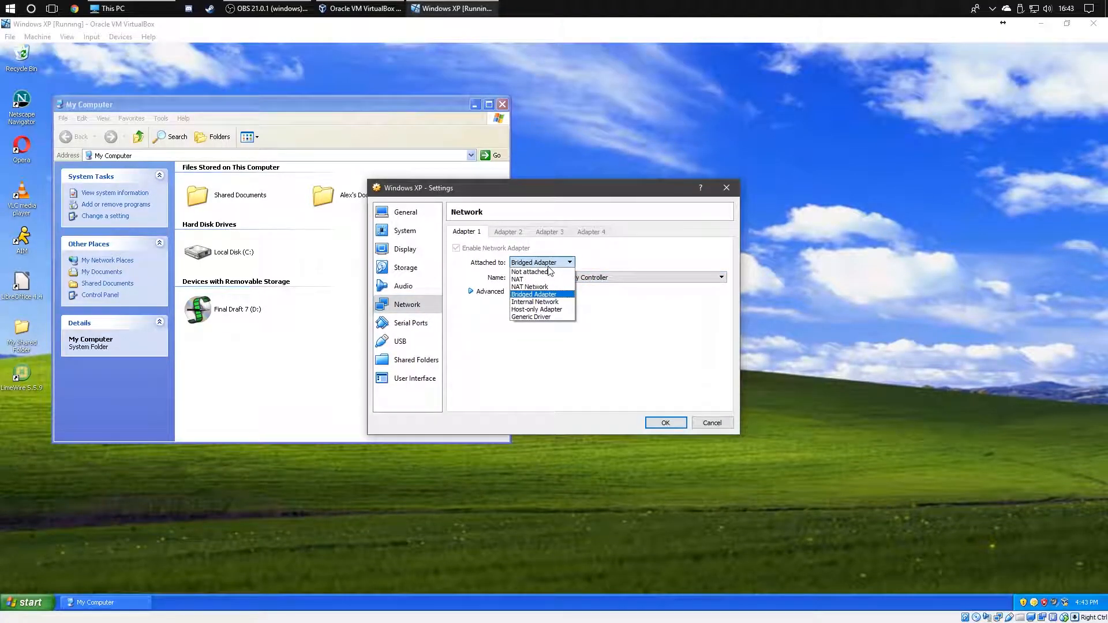
{"action": "left_click", "coordinate": [550, 294]}
{"action": "left_click", "coordinate": [728, 427]}
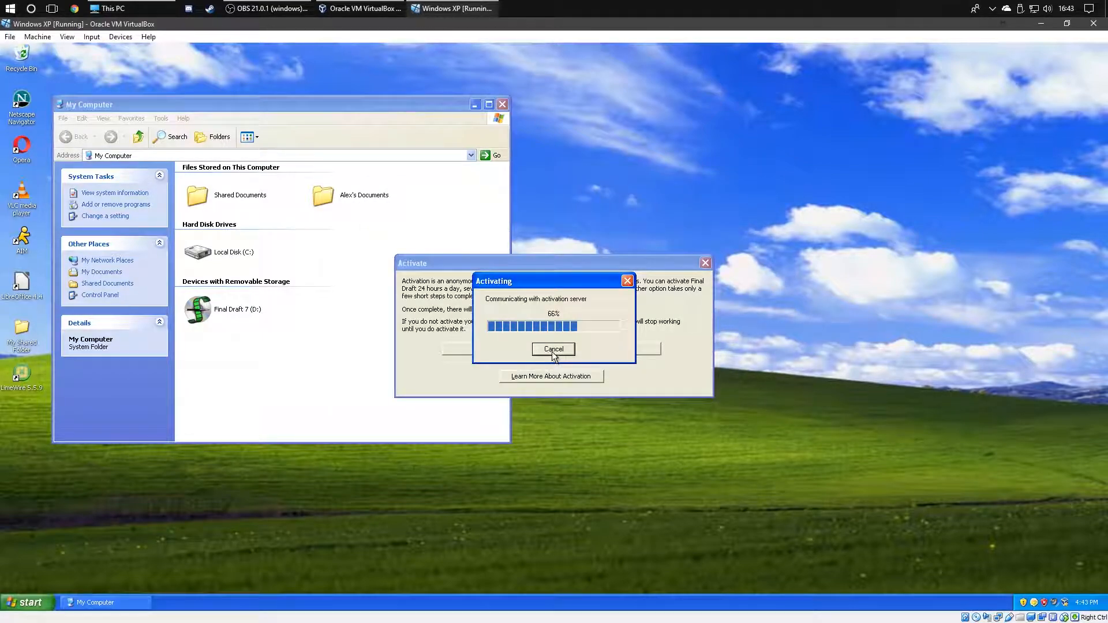
Step: Cancel the stalled activation, minimize My Computer, and switch to Google Chrome on the host
{"action": "left_click", "coordinate": [551, 351]}
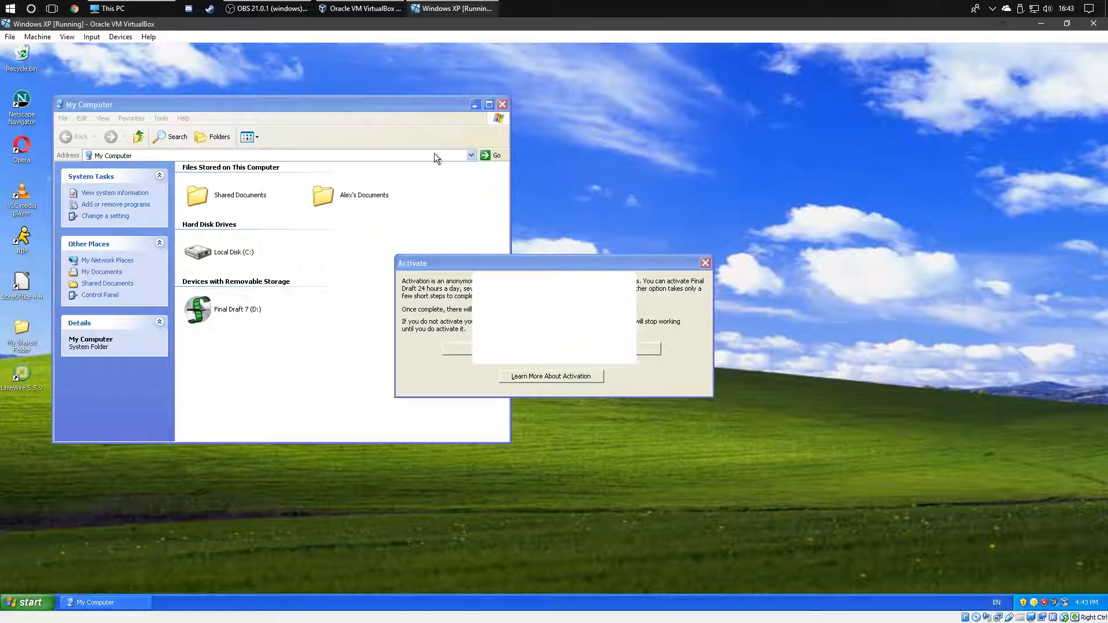
{"action": "left_click", "coordinate": [473, 105]}
{"action": "left_click", "coordinate": [75, 9]}
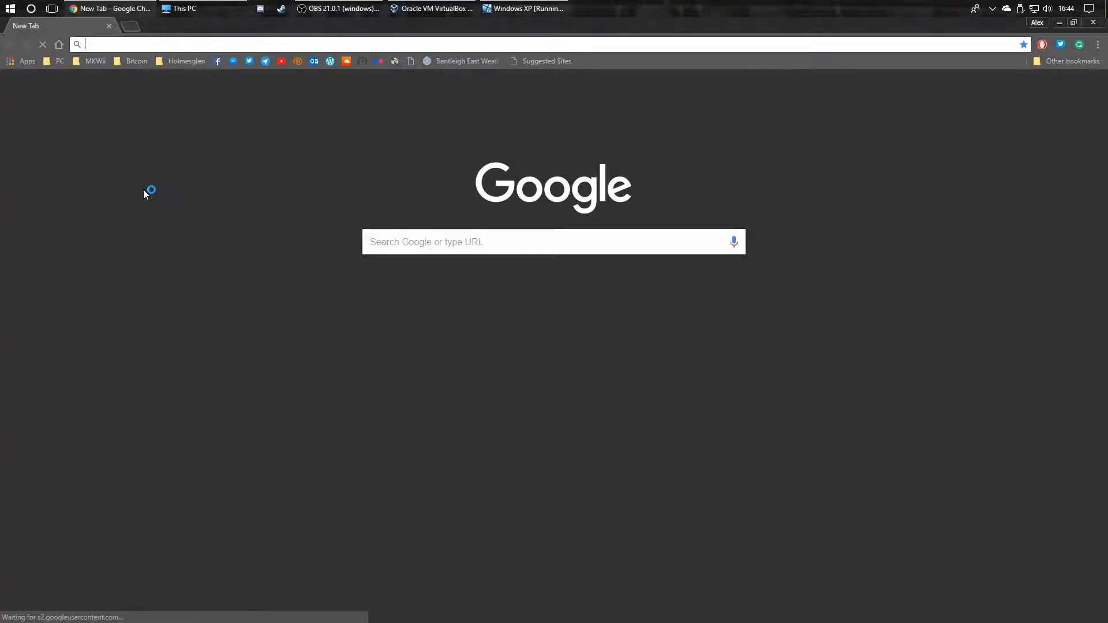
{"action": "type", "text": "www.finaldraft.com"}
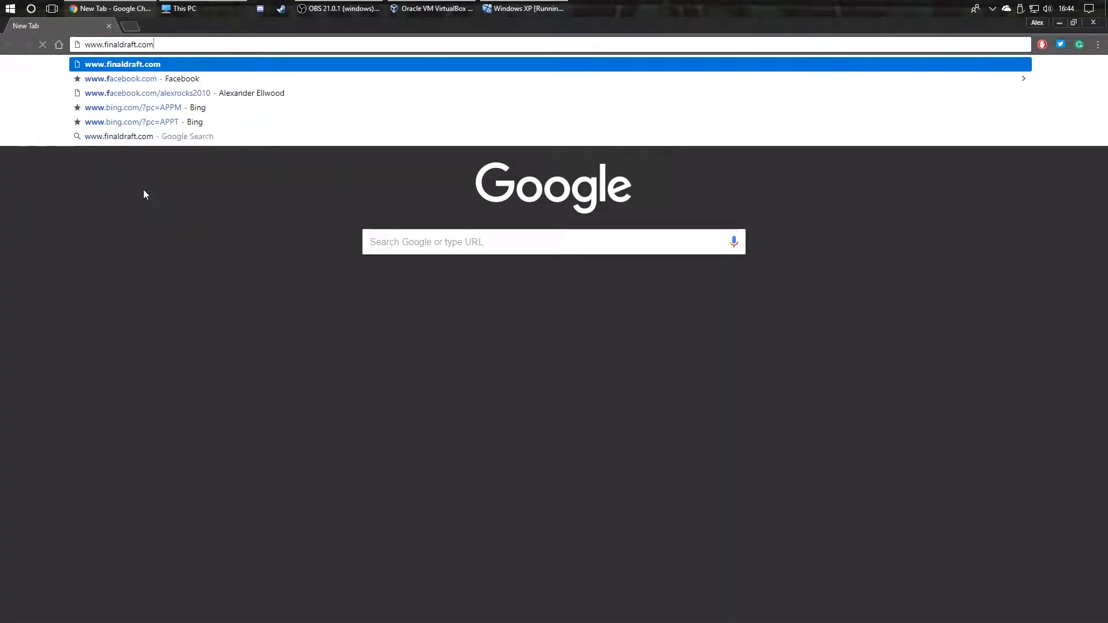
{"action": "key", "text": "Return"}
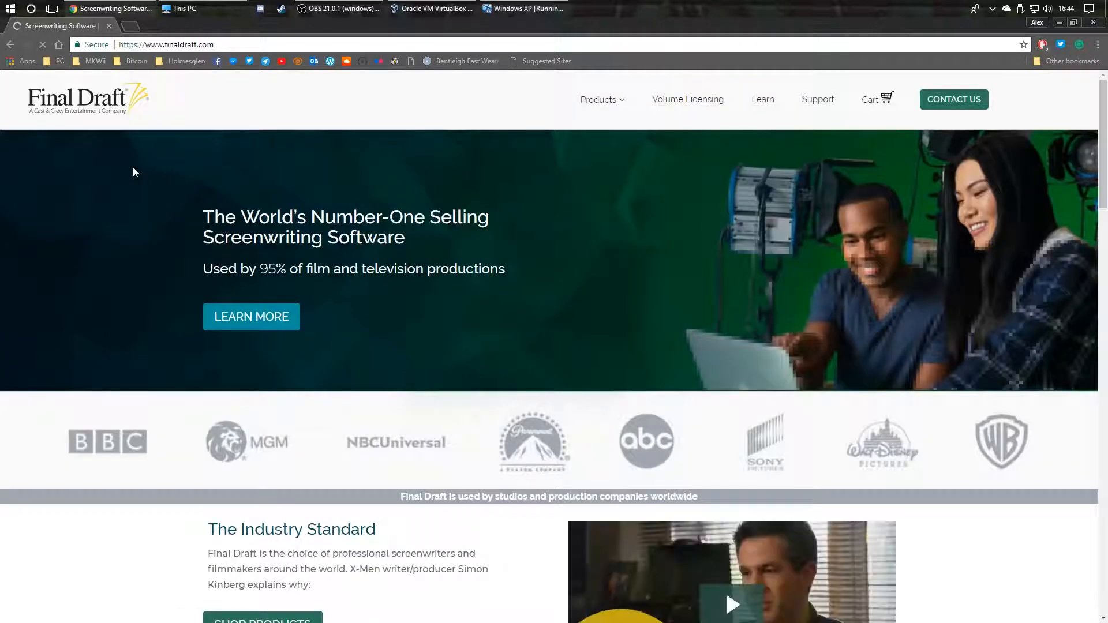
{"action": "scroll", "coordinate": [118, 169], "scroll_direction": "down", "scroll_amount": 3}
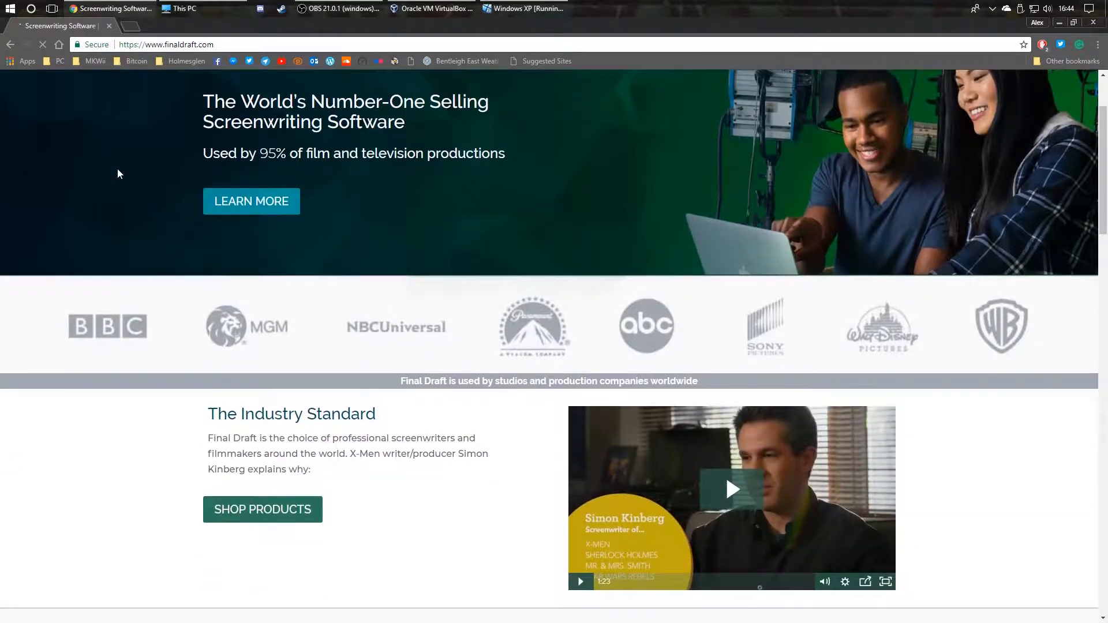
{"action": "scroll", "coordinate": [117, 169], "scroll_direction": "down", "scroll_amount": 5}
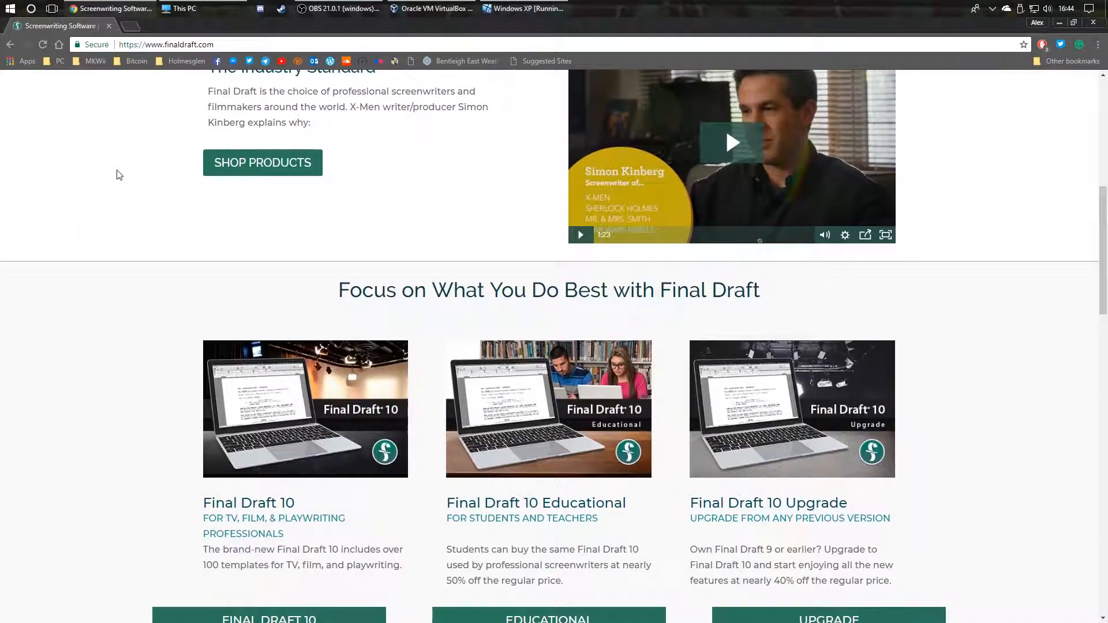
{"action": "scroll", "coordinate": [118, 175], "scroll_direction": "down", "scroll_amount": 7}
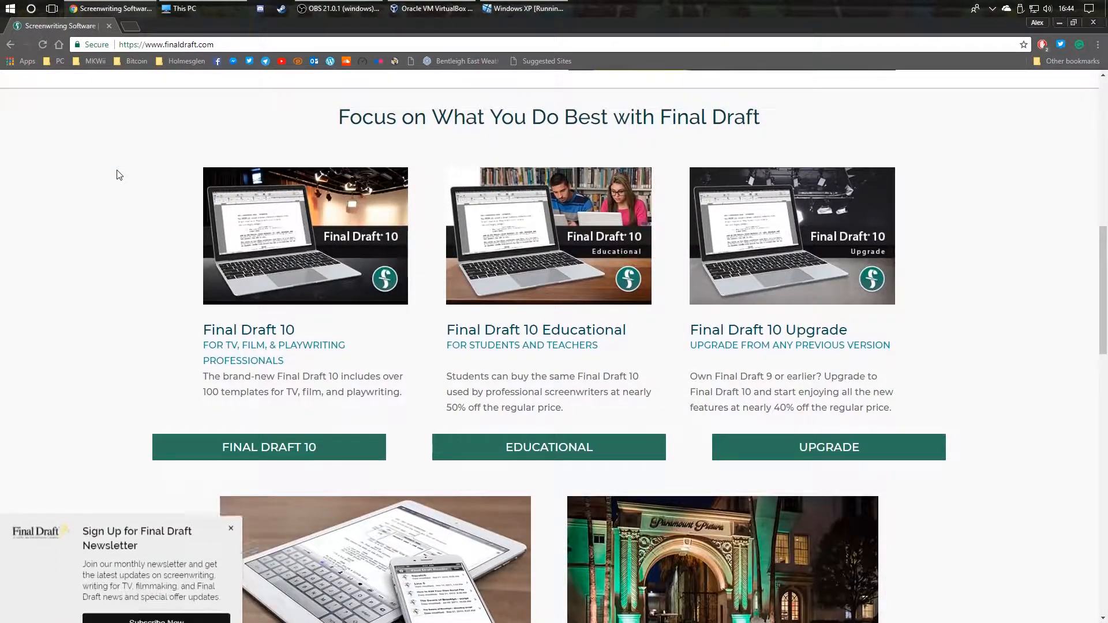
{"action": "scroll", "coordinate": [117, 175], "scroll_direction": "down", "scroll_amount": 2}
{"action": "scroll", "coordinate": [117, 175], "scroll_direction": "down", "scroll_amount": 2}
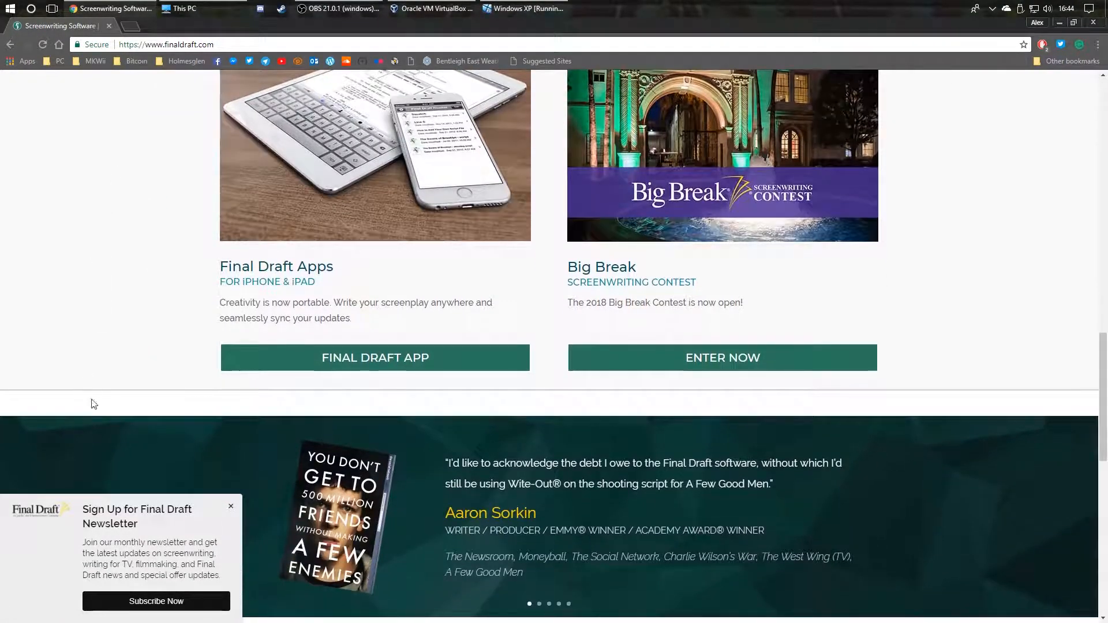
Step: Dismiss the newsletter popup, scroll back to the top, and return to the Windows XP VM
{"action": "left_click", "coordinate": [225, 500]}
{"action": "scroll", "coordinate": [210, 474], "scroll_direction": "down", "scroll_amount": 7}
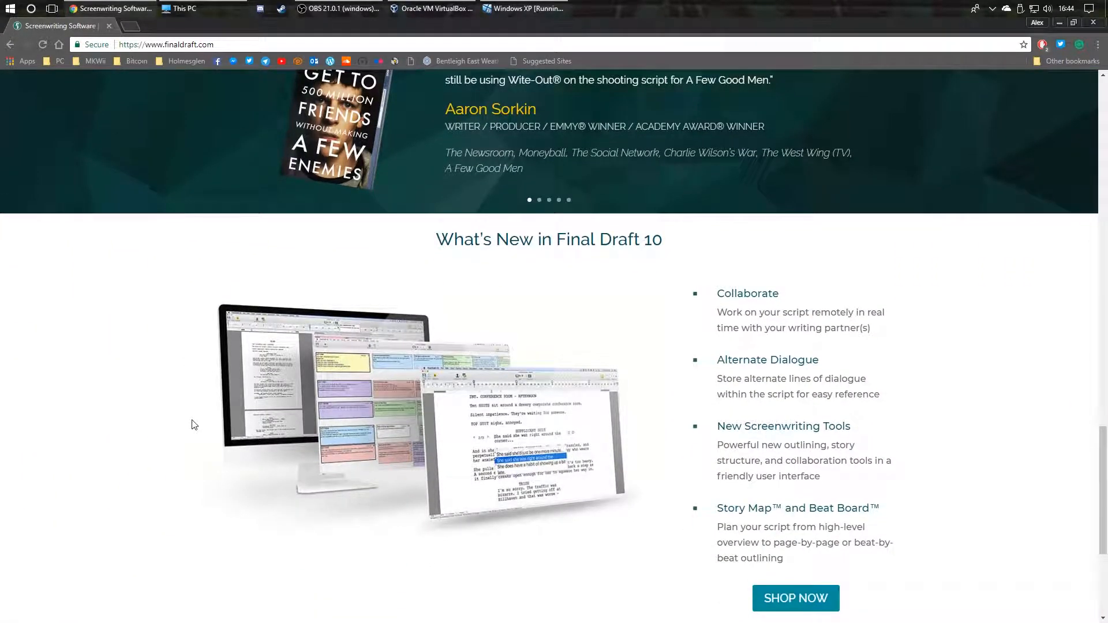
{"action": "scroll", "coordinate": [194, 424], "scroll_direction": "down", "scroll_amount": 4}
{"action": "scroll", "coordinate": [183, 400], "scroll_direction": "up", "scroll_amount": 16}
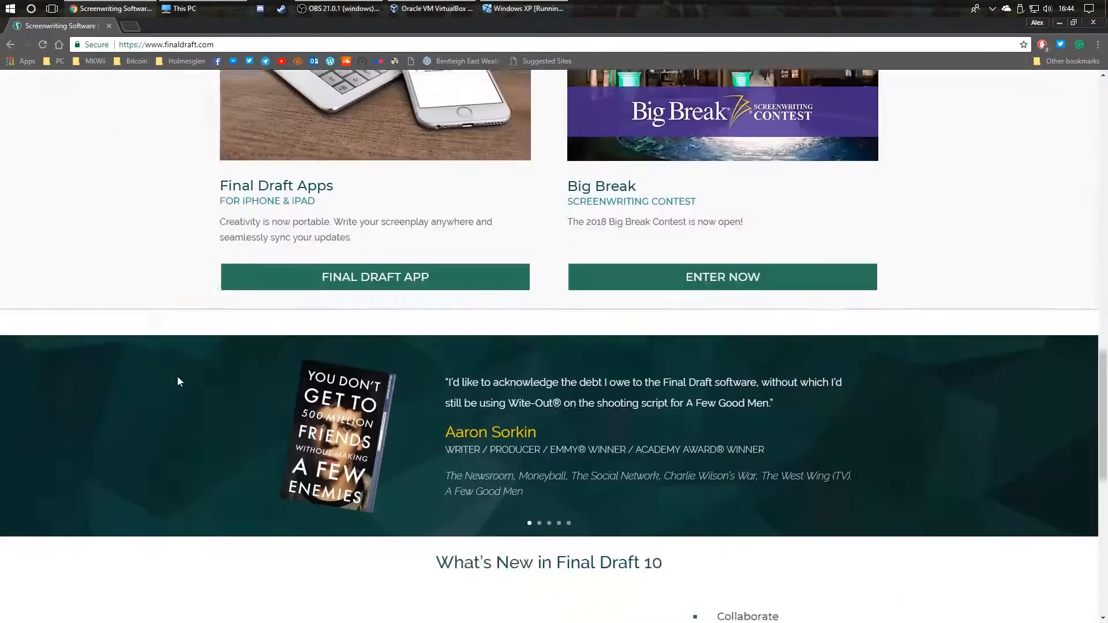
{"action": "scroll", "coordinate": [176, 367], "scroll_direction": "up", "scroll_amount": 15}
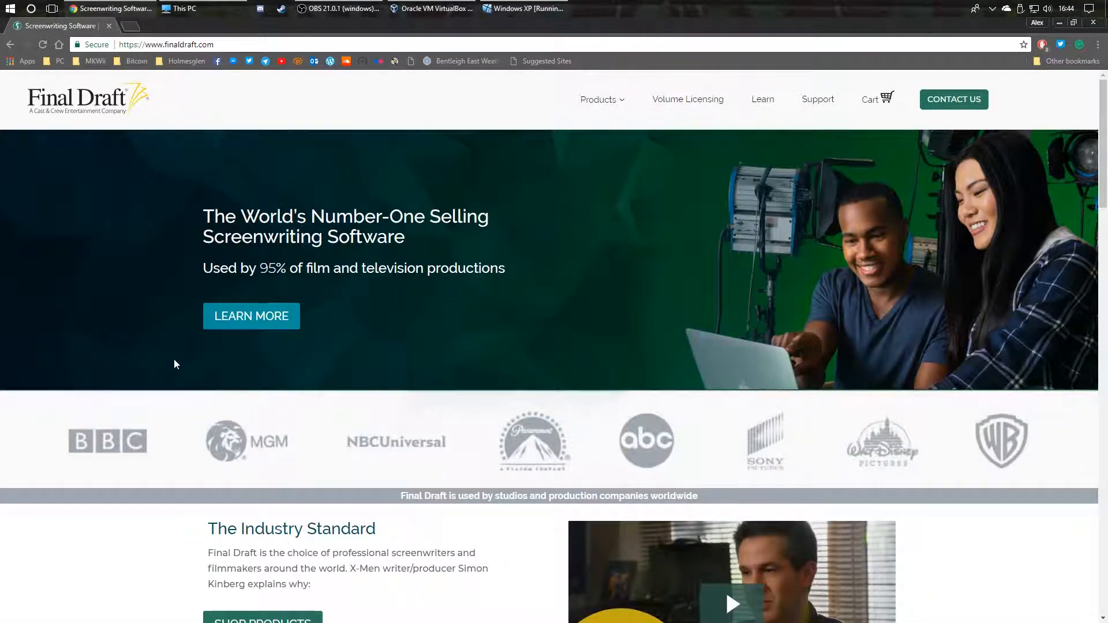
{"action": "left_click", "coordinate": [525, 8]}
Step: Dismiss the activation connection error and choose Register Later and Activate Later
{"action": "left_click", "coordinate": [546, 350]}
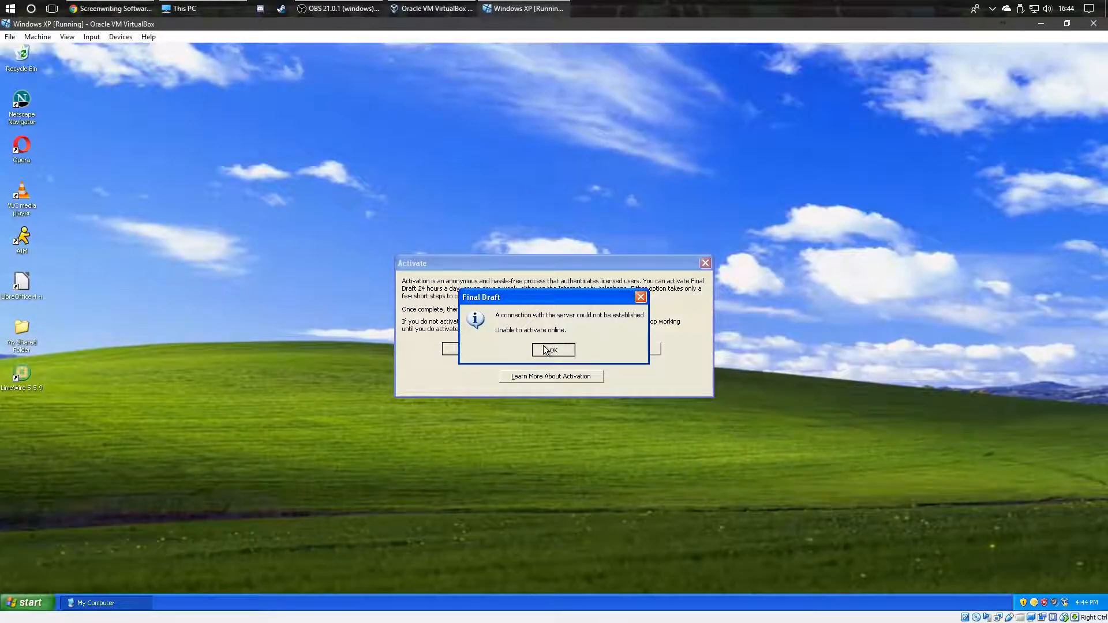
{"action": "left_click", "coordinate": [612, 348]}
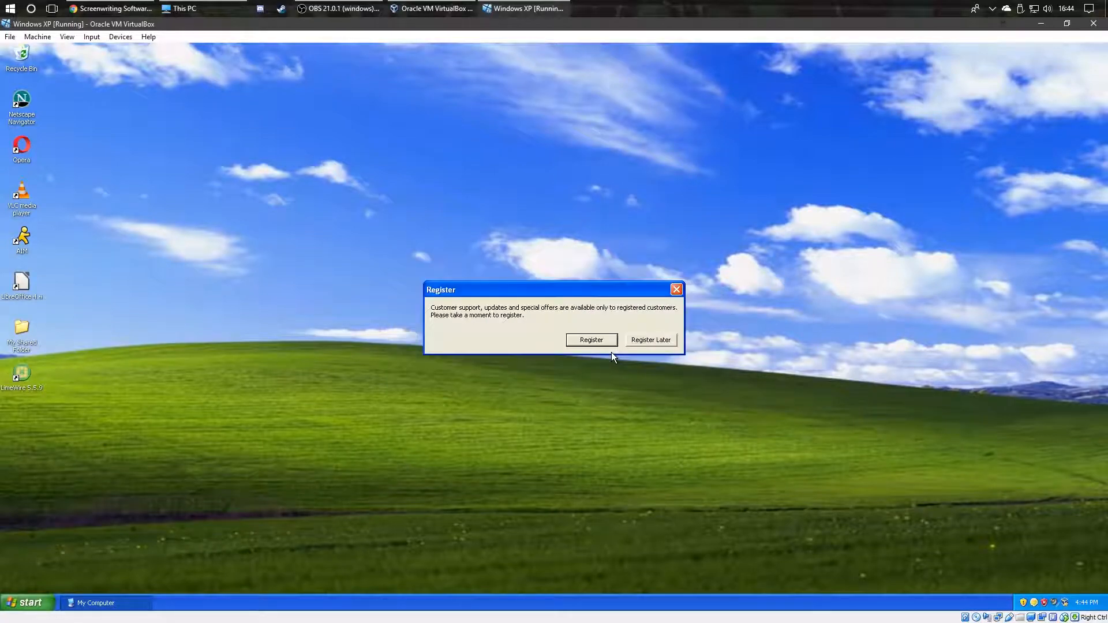
{"action": "left_click", "coordinate": [637, 340]}
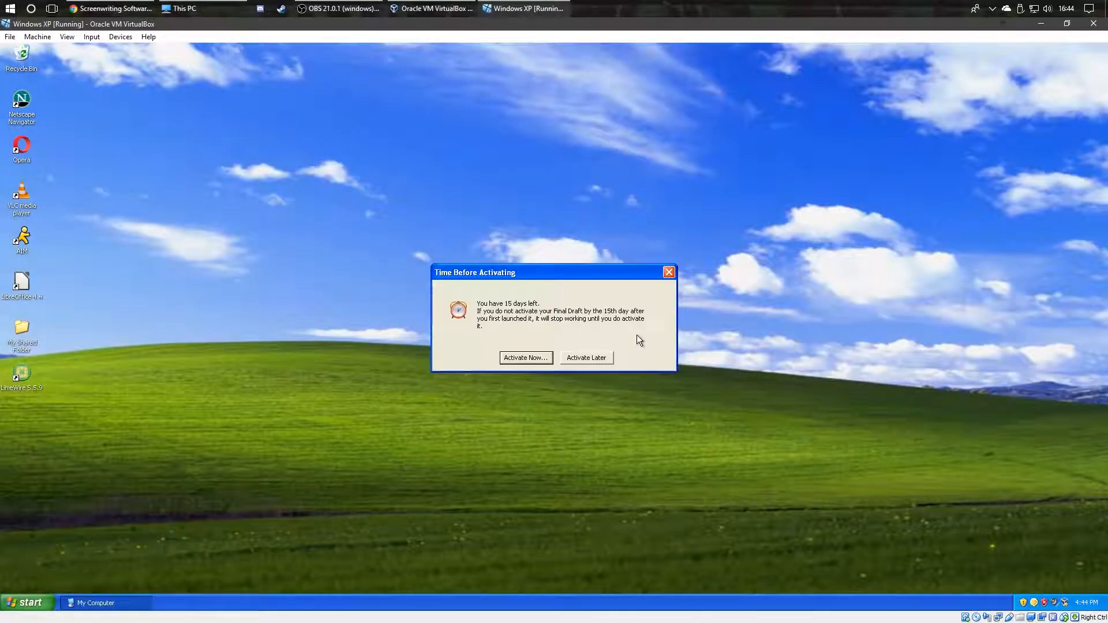
{"action": "left_click", "coordinate": [584, 358]}
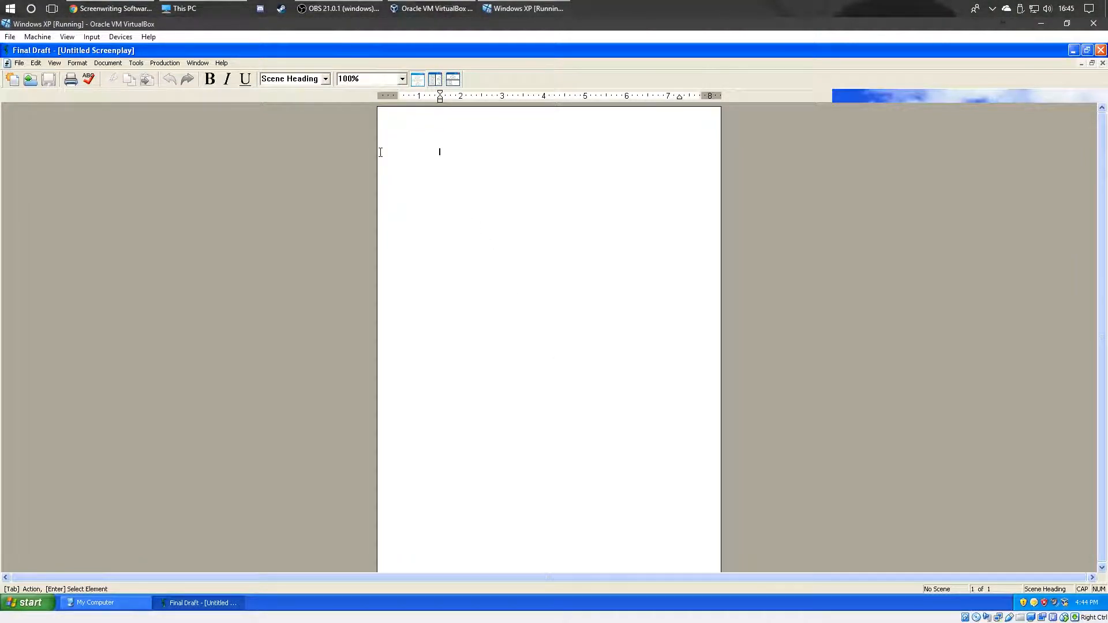
Step: Restore and re-maximise the Untitled Screenplay window, then minimise Final Draft to show the desktop
{"action": "double_click", "coordinate": [413, 53]}
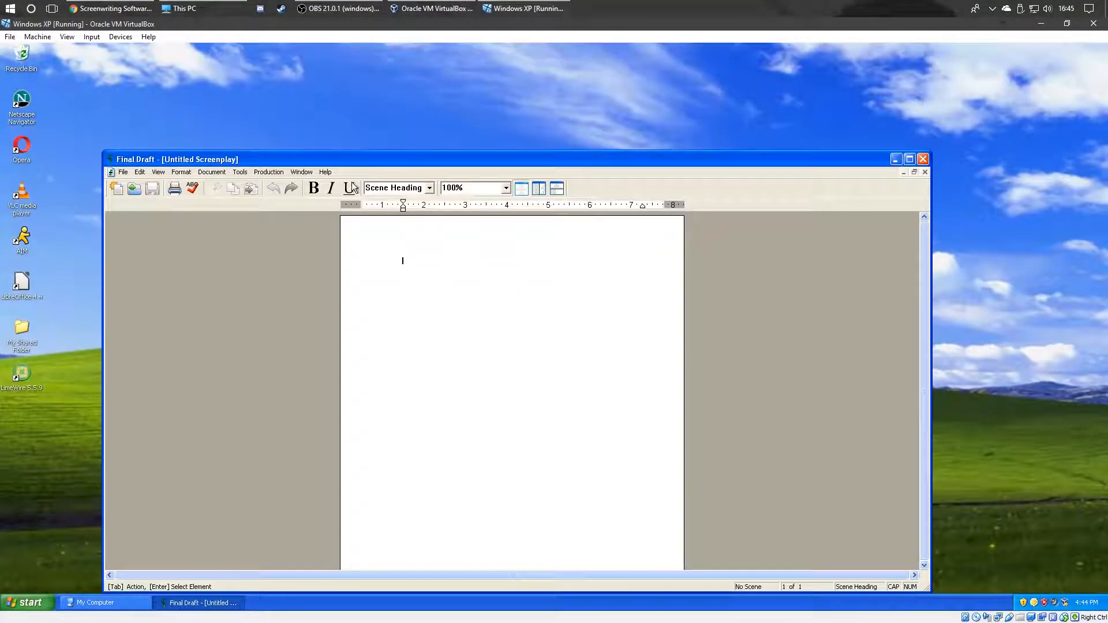
{"action": "double_click", "coordinate": [356, 158]}
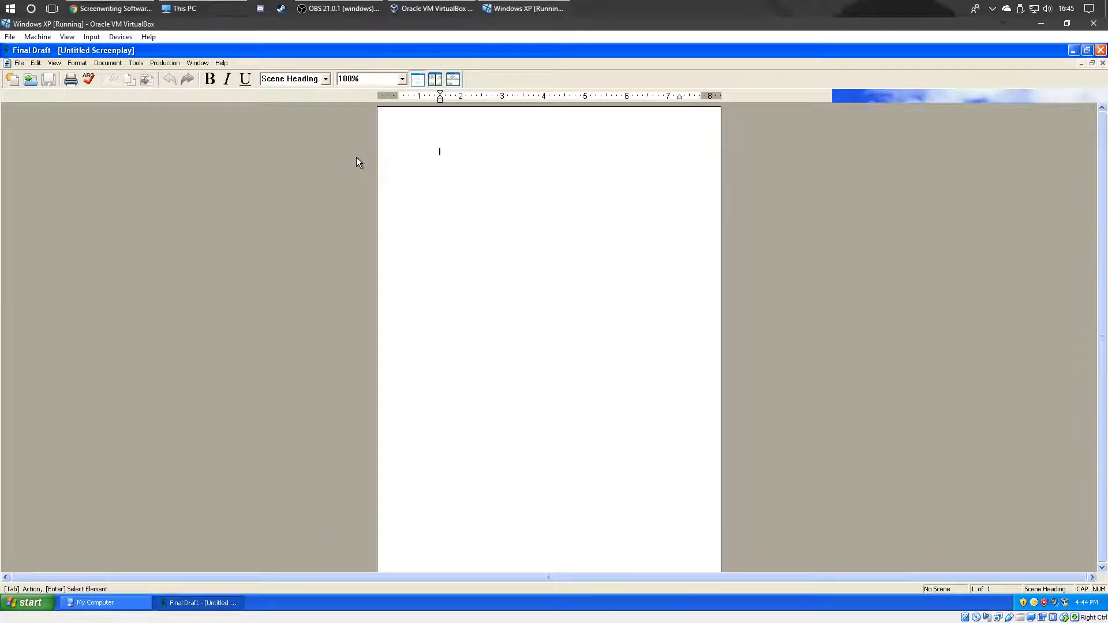
{"action": "left_click", "coordinate": [17, 63]}
{"action": "left_click", "coordinate": [8, 64]}
{"action": "left_click", "coordinate": [1071, 48]}
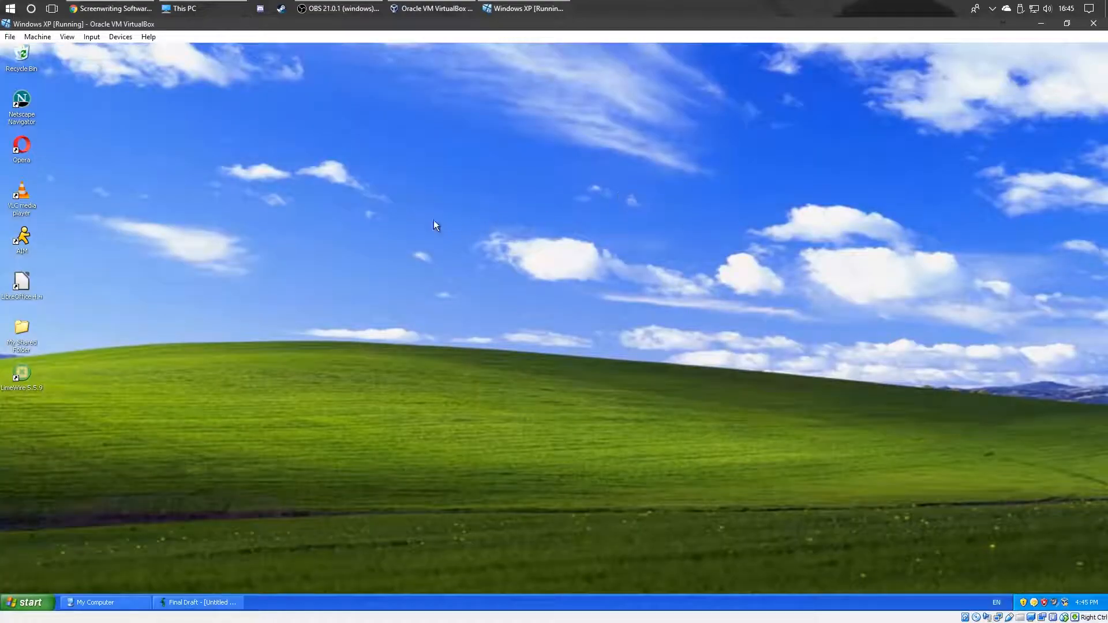
Step: Start a blank LibreOffice Writer document, then bring Final Draft back and restore its window
{"action": "double_click", "coordinate": [33, 281]}
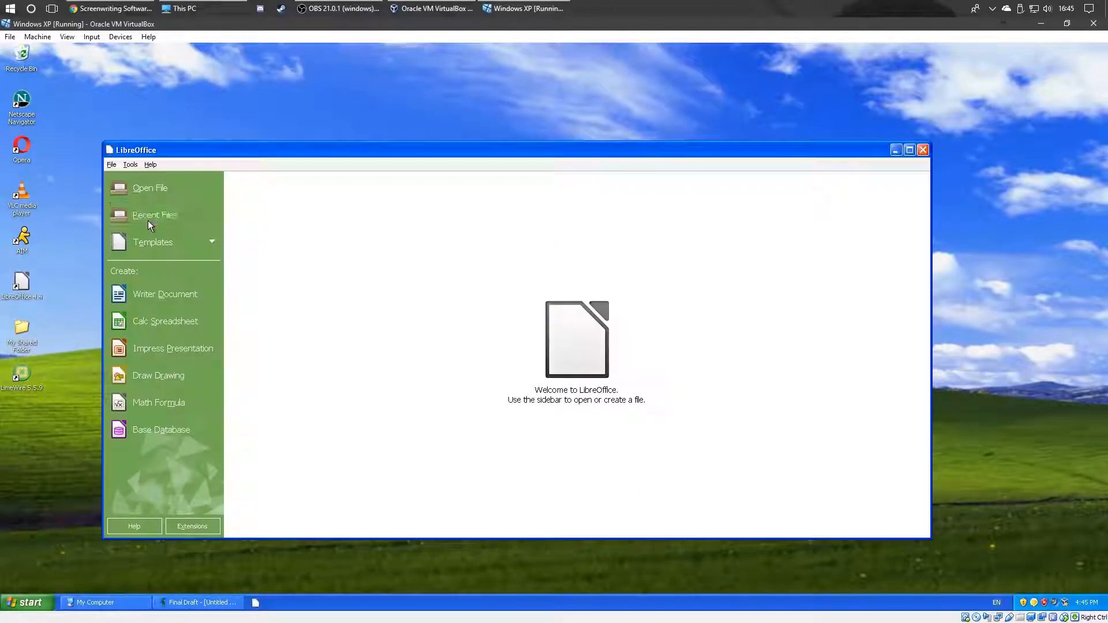
{"action": "left_click", "coordinate": [176, 297]}
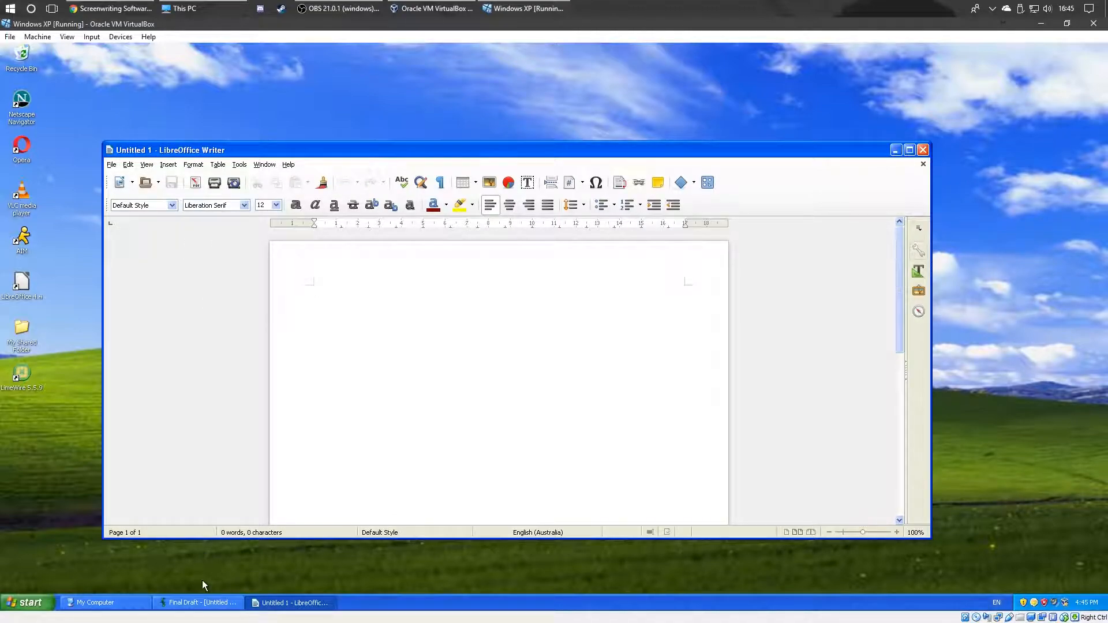
{"action": "left_click", "coordinate": [199, 603]}
{"action": "double_click", "coordinate": [130, 53]}
Step: Drag the restored Final Draft window into position on the desktop
{"action": "left_click_drag", "start_coordinate": [328, 160], "coordinate": [322, 123]}
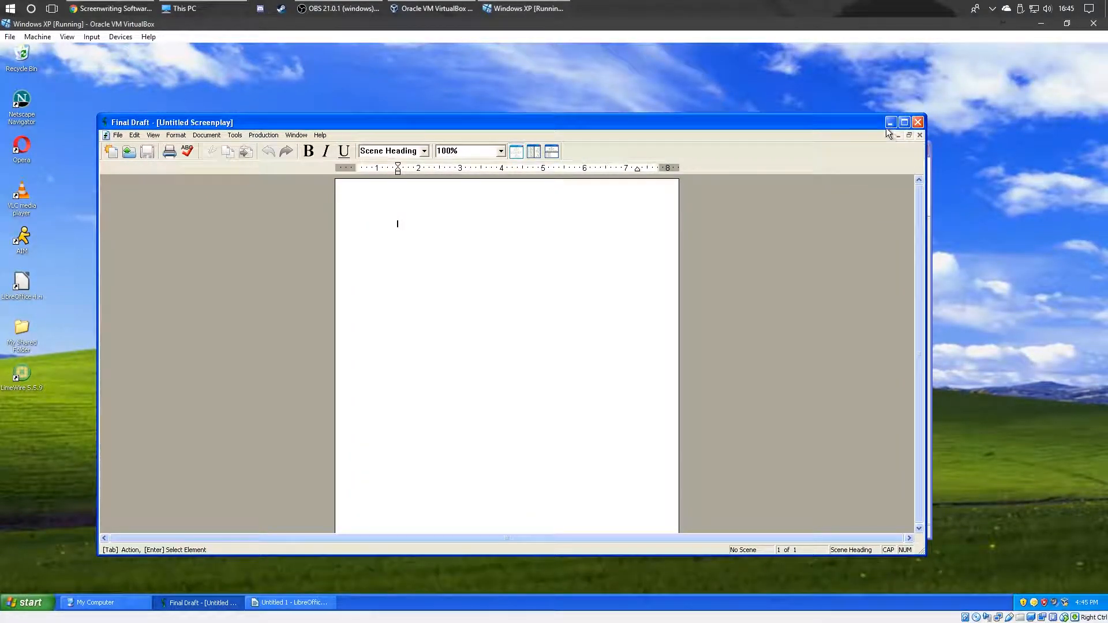
{"action": "left_click_drag", "start_coordinate": [794, 122], "coordinate": [786, 140]}
{"action": "left_click_drag", "start_coordinate": [819, 149], "coordinate": [808, 176]}
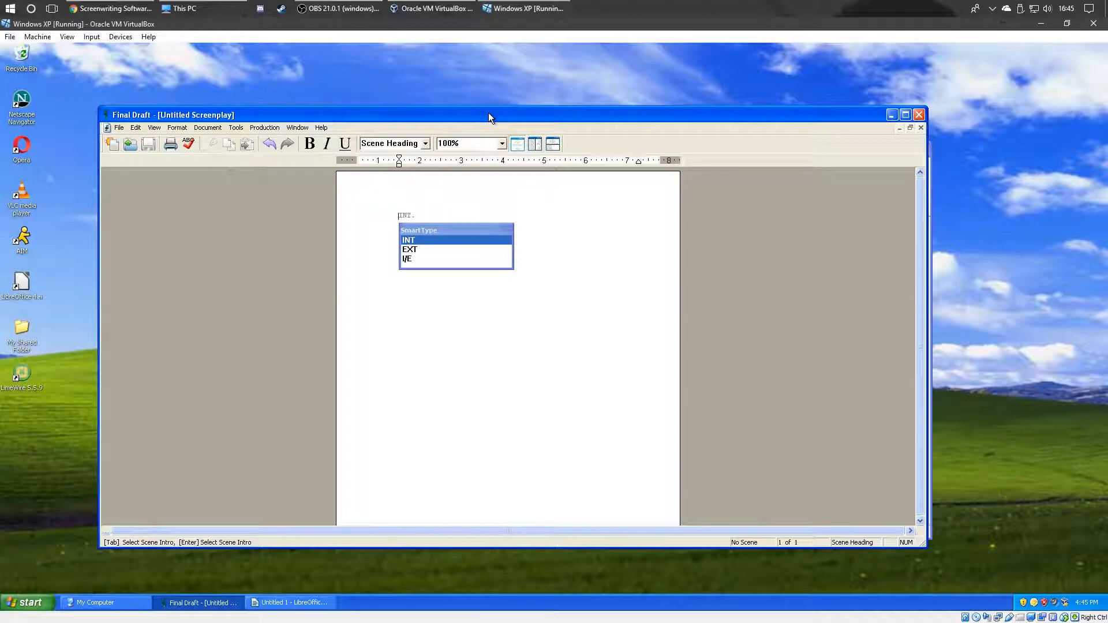
Step: Browse the SmartType scene-heading suggestions INT, EXT and I/E on the first line
{"action": "key", "text": "Escape"}
{"action": "key", "text": "BackSpace"}
{"action": "key", "text": "Down"}
{"action": "key", "text": "Down"}
{"action": "key", "text": "Return"}
{"action": "key", "text": "BackSpace"}
{"action": "key", "text": "BackSpace"}
{"action": "key", "text": "BackSpace"}
{"action": "key", "text": "BackSpace"}
{"action": "key", "text": "BackSpace"}
{"action": "key", "text": "BackSpace"}
{"action": "left_click", "coordinate": [319, 128]}
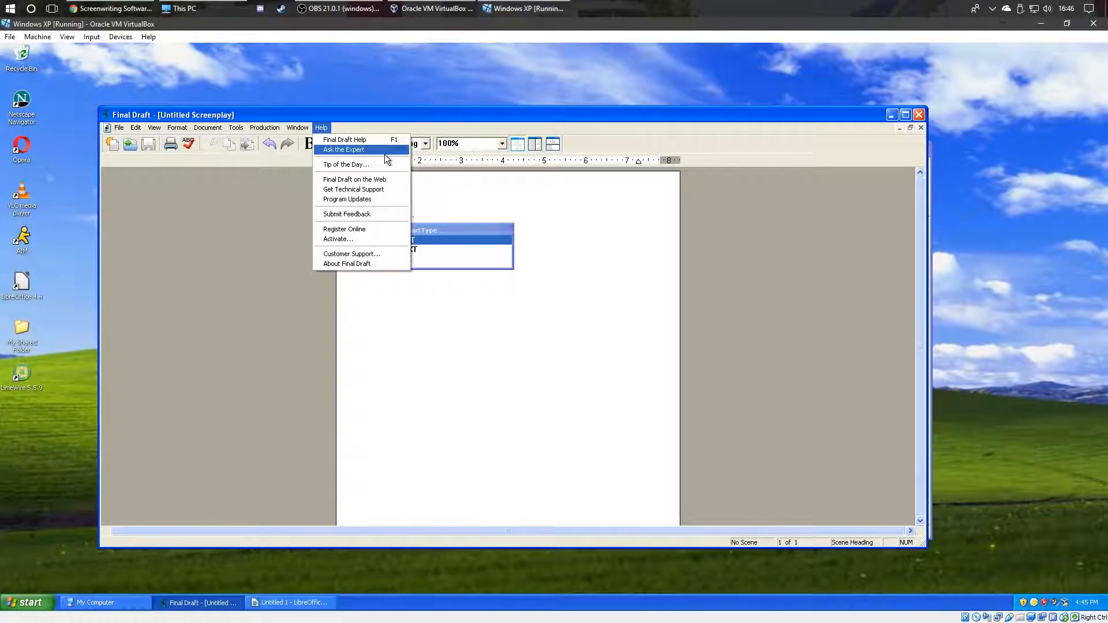
{"action": "left_click", "coordinate": [383, 150]}
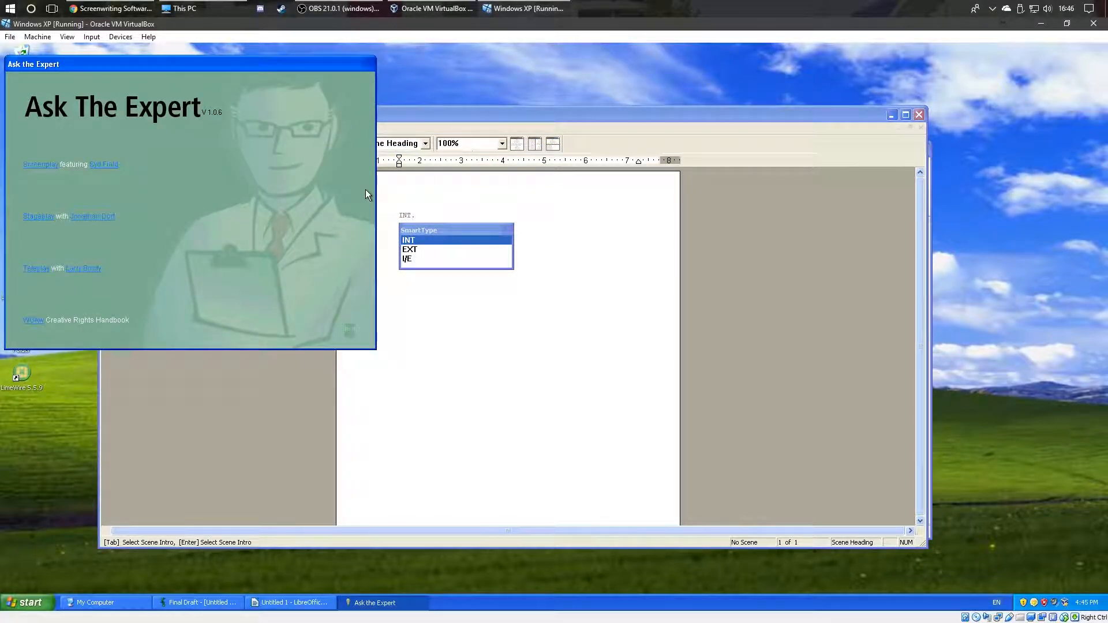
{"action": "key", "text": "ctrl+f"}
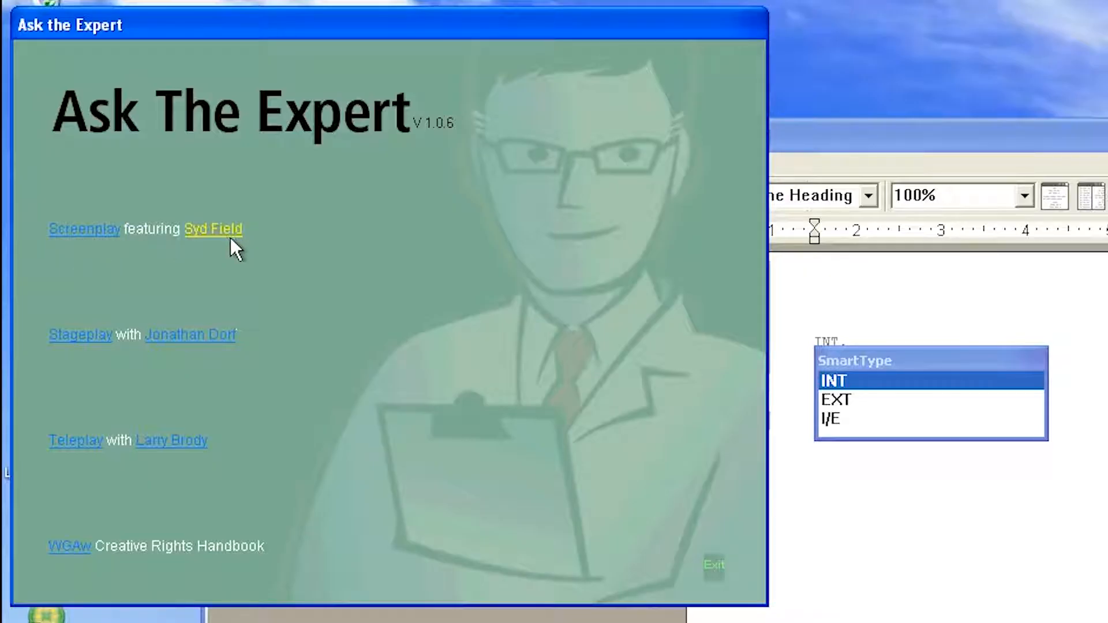
{"action": "left_click", "coordinate": [88, 231]}
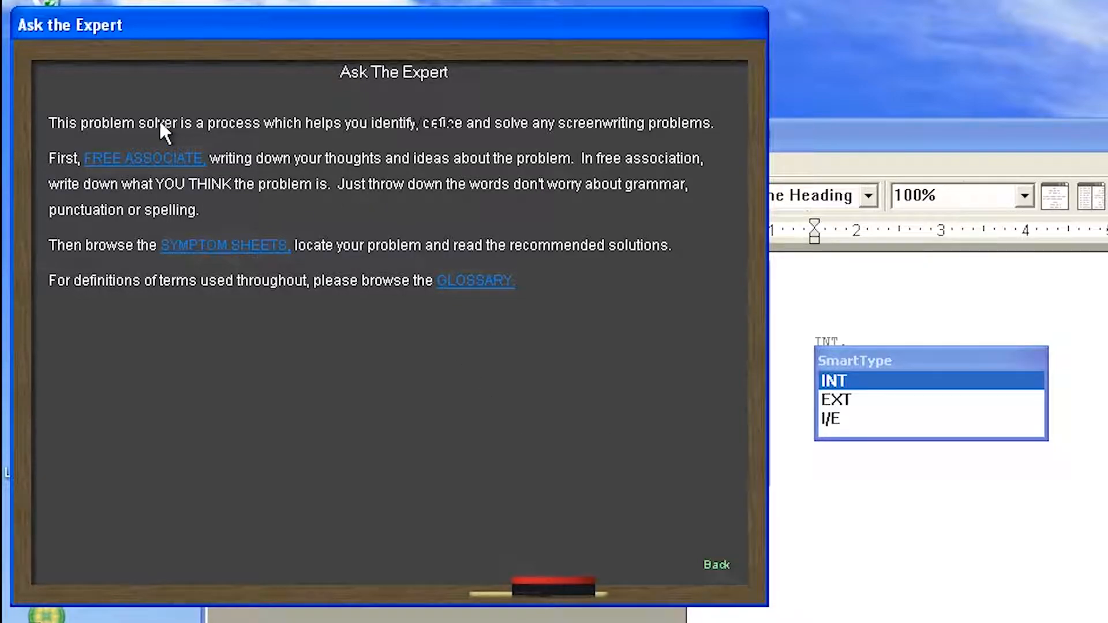
{"action": "left_click", "coordinate": [144, 159]}
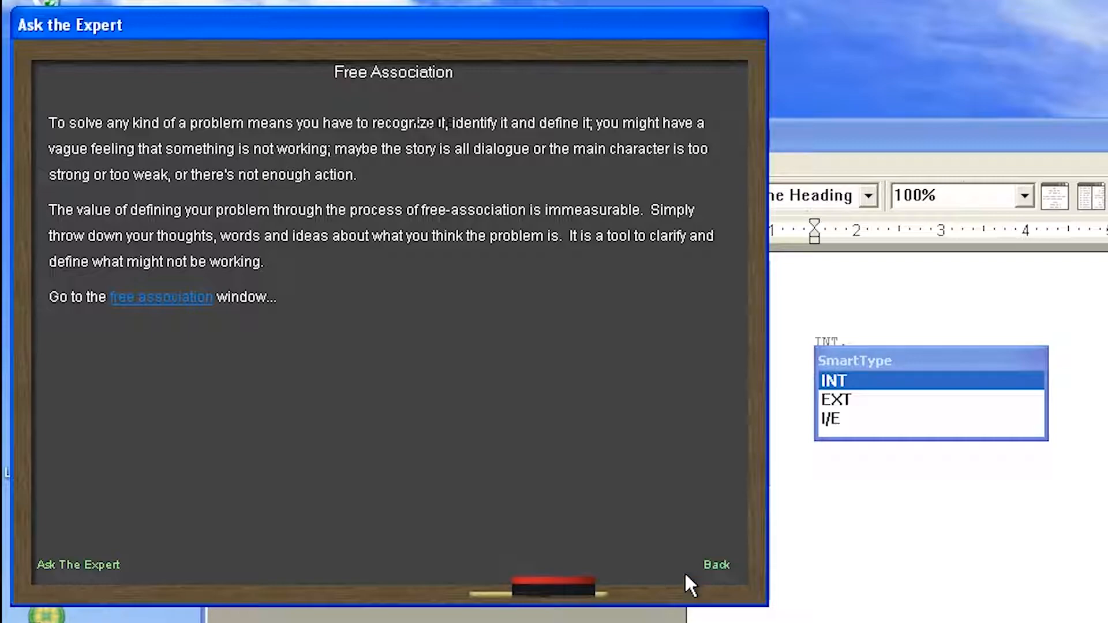
{"action": "left_click", "coordinate": [715, 566]}
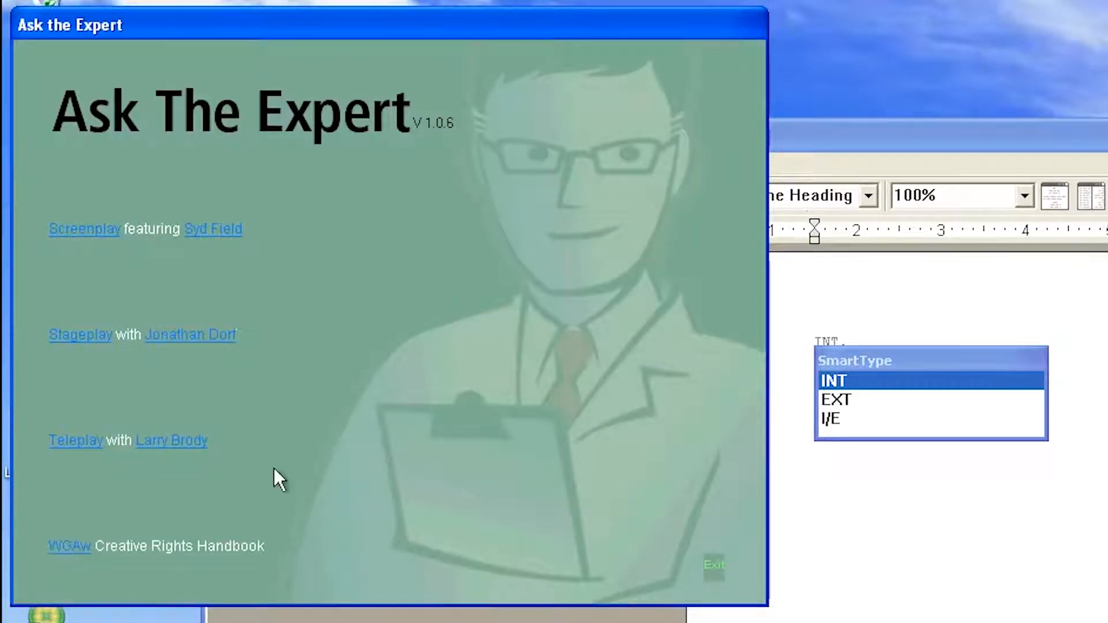
{"action": "left_click", "coordinate": [714, 566]}
Step: Open Final Draft Help on the Smart Type topic and place it beside the screenplay
{"action": "left_click", "coordinate": [658, 163]}
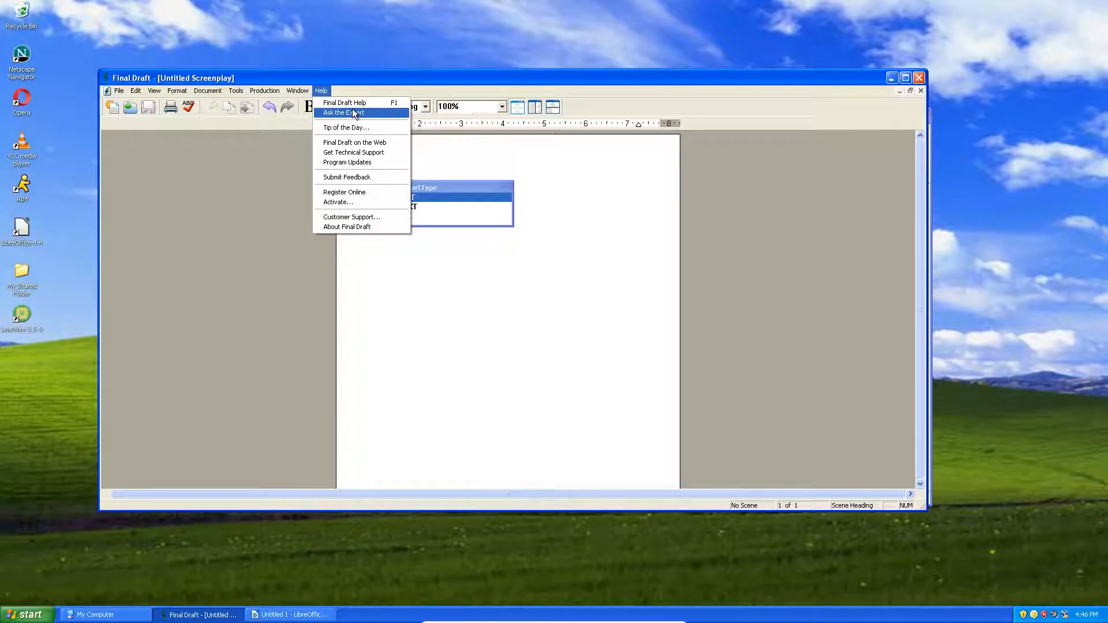
{"action": "left_click", "coordinate": [364, 103]}
{"action": "left_click_drag", "start_coordinate": [85, 11], "coordinate": [755, 79]}
{"action": "left_click", "coordinate": [704, 163]}
{"action": "double_click", "coordinate": [806, 79]}
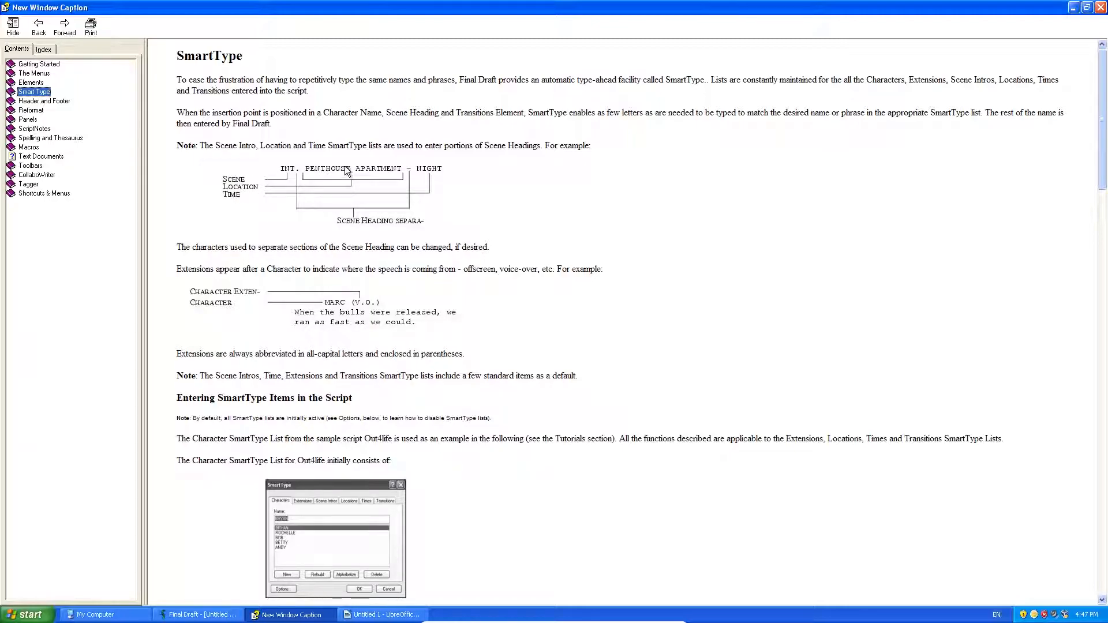
{"action": "double_click", "coordinate": [359, 5]}
{"action": "left_click_drag", "start_coordinate": [709, 82], "coordinate": [810, 176]}
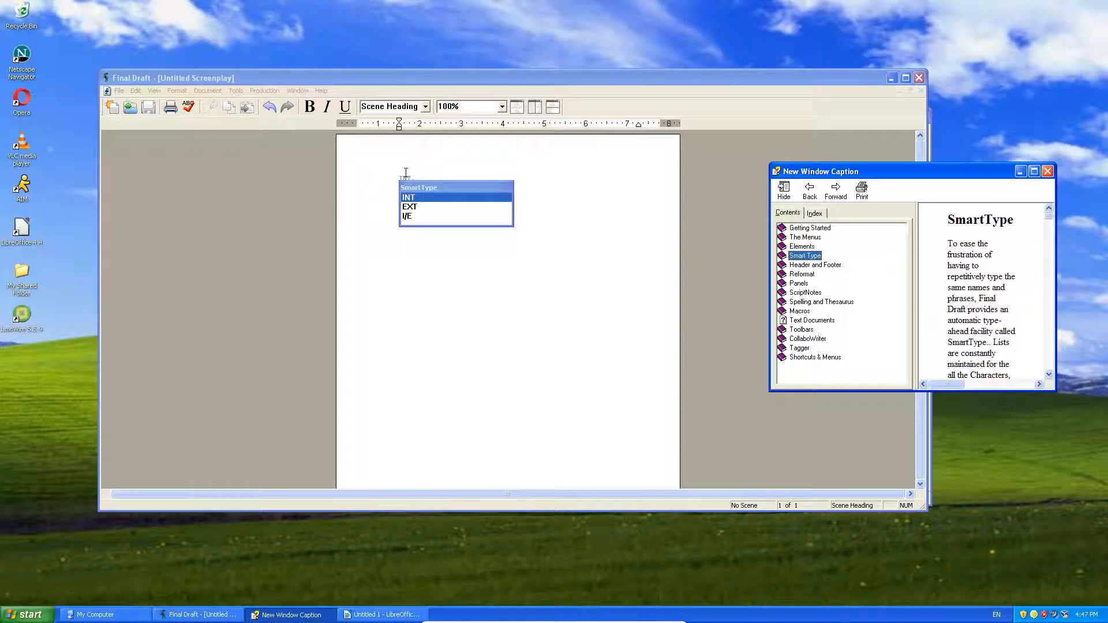
Step: Accept INT. for the first scene heading and scroll down the SmartType help
{"action": "left_click", "coordinate": [417, 197]}
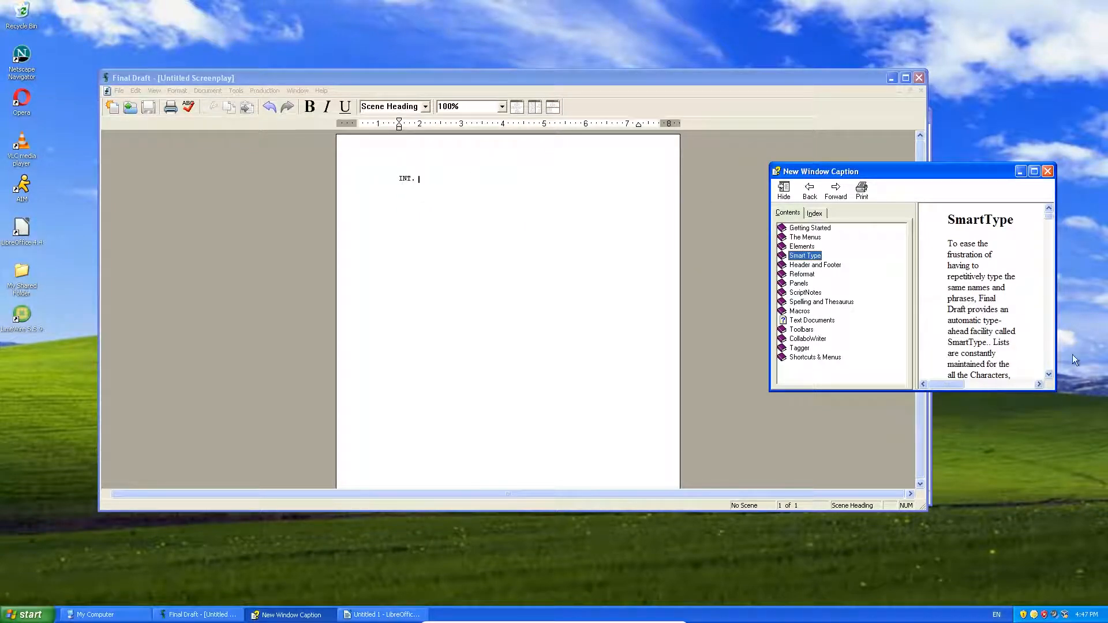
{"action": "left_click", "coordinate": [1013, 311]}
{"action": "scroll", "coordinate": [1012, 312], "scroll_direction": "down", "scroll_amount": 5}
{"action": "scroll", "coordinate": [1011, 312], "scroll_direction": "down", "scroll_amount": 5}
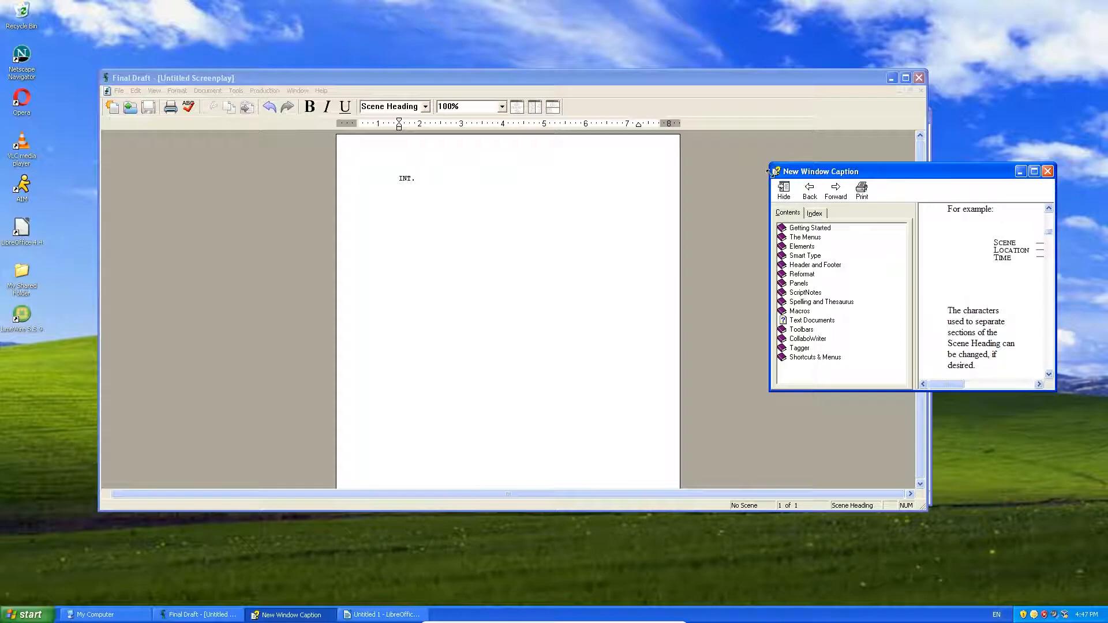
Step: Arrange the Final Draft and wider help windows side by side, then return to the script after INT
{"action": "left_click_drag", "start_coordinate": [764, 75], "coordinate": [853, 170]}
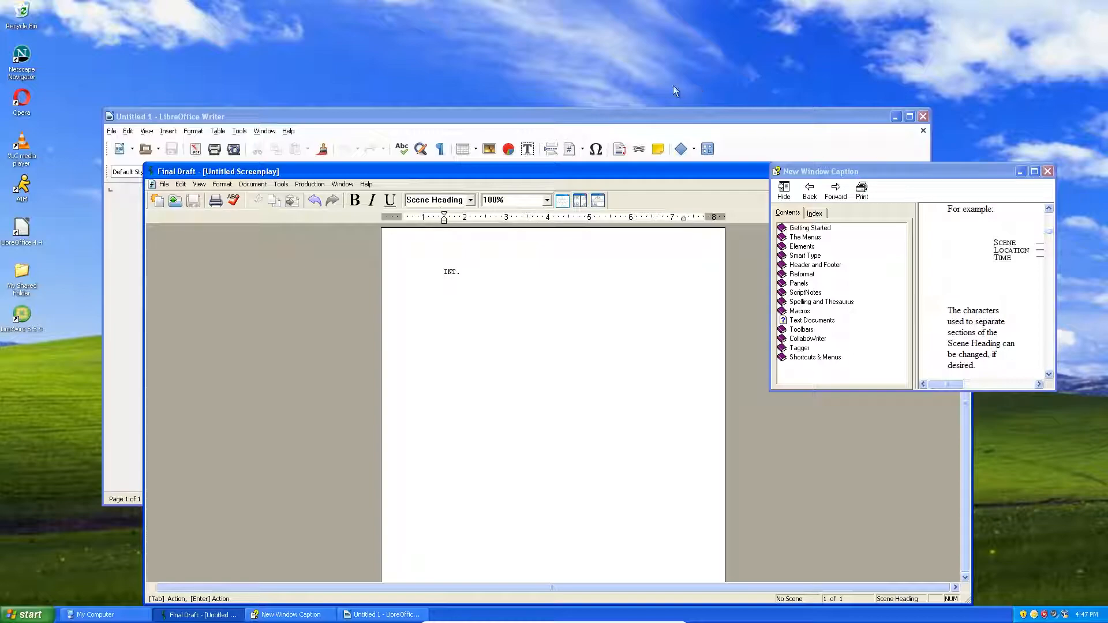
{"action": "left_click_drag", "start_coordinate": [399, 172], "coordinate": [363, 82]}
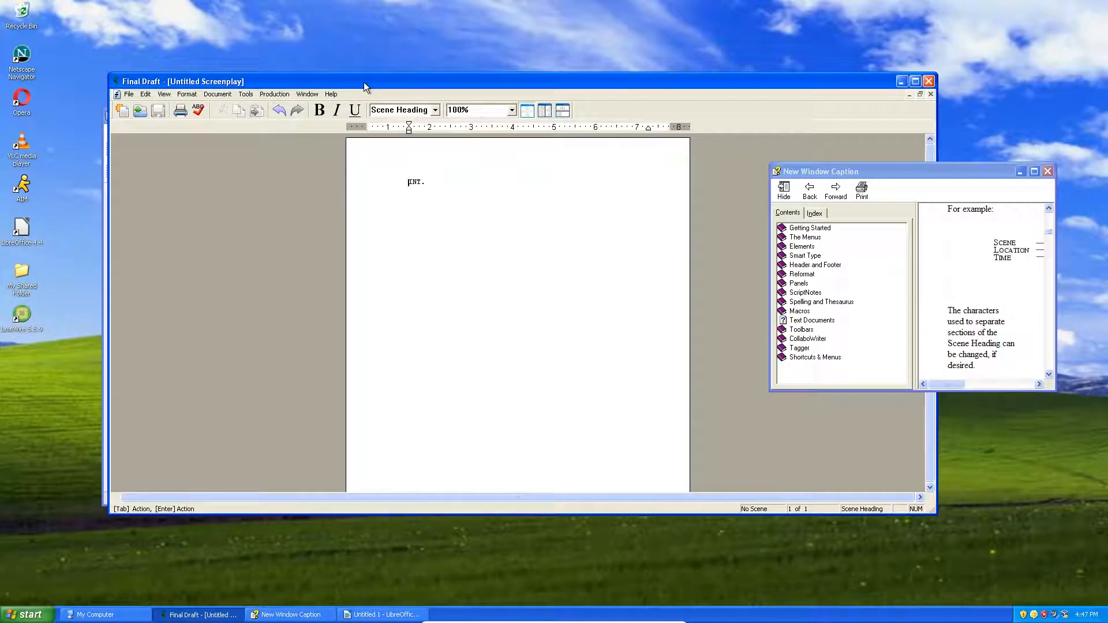
{"action": "double_click", "coordinate": [370, 81]}
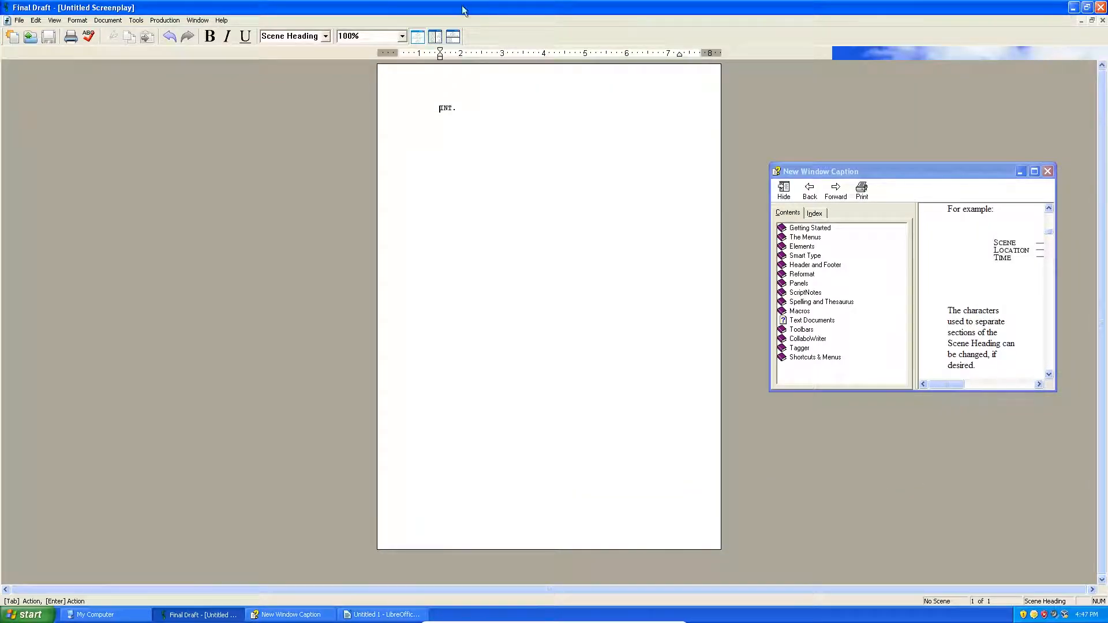
{"action": "double_click", "coordinate": [277, 6]}
{"action": "left_click_drag", "start_coordinate": [294, 80], "coordinate": [208, 67]}
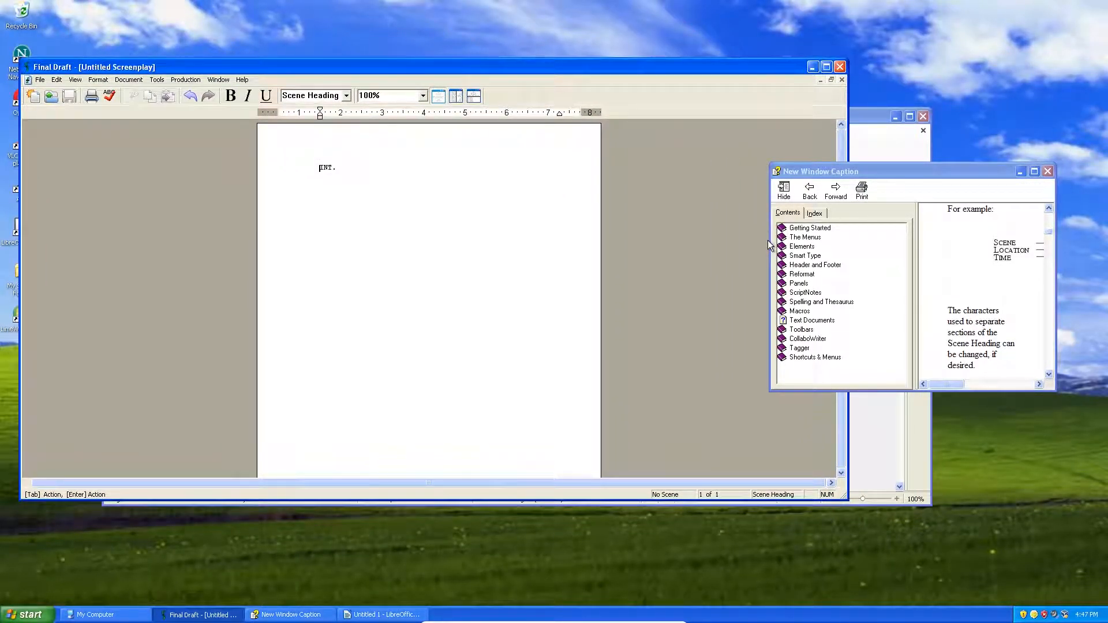
{"action": "left_click_drag", "start_coordinate": [770, 240], "coordinate": [596, 214]}
{"action": "left_click_drag", "start_coordinate": [872, 170], "coordinate": [933, 372]}
{"action": "scroll", "coordinate": [935, 445], "scroll_direction": "up", "scroll_amount": 10}
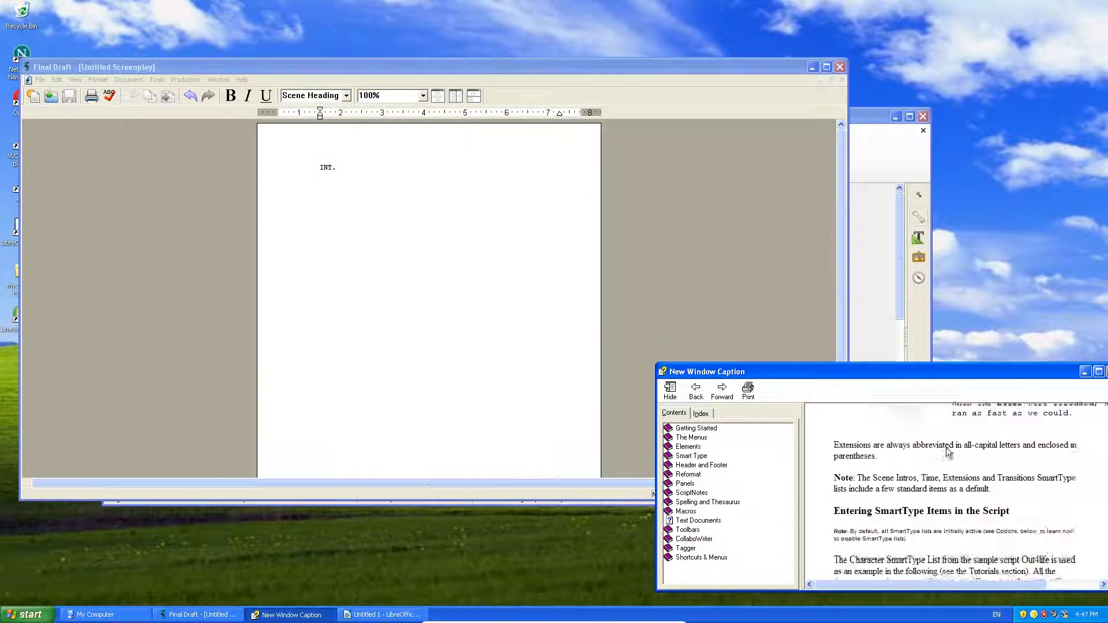
{"action": "scroll", "coordinate": [929, 448], "scroll_direction": "up", "scroll_amount": 1}
{"action": "left_click", "coordinate": [539, 344]}
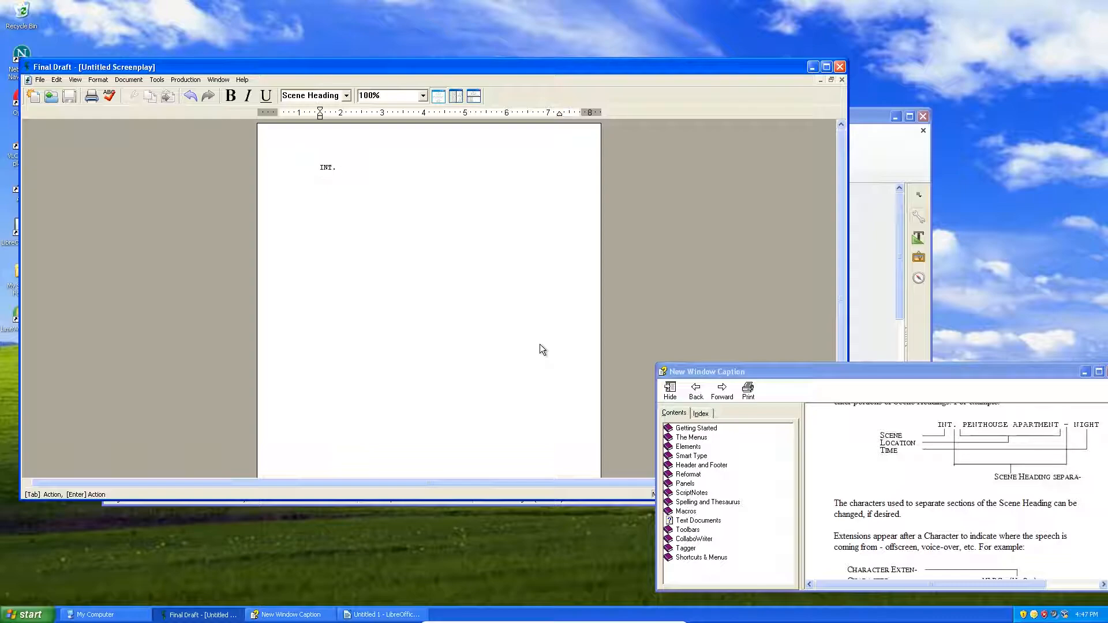
Step: Type the location MOORABBIN STATION in the heading while checking the SmartType help
{"action": "type", "text": "MOORABIN"}
{"action": "key", "text": "BackSpace"}
{"action": "type", "text": "BIN STATION -"}
{"action": "left_click", "coordinate": [894, 436]}
{"action": "scroll", "coordinate": [898, 443], "scroll_direction": "up", "scroll_amount": 4}
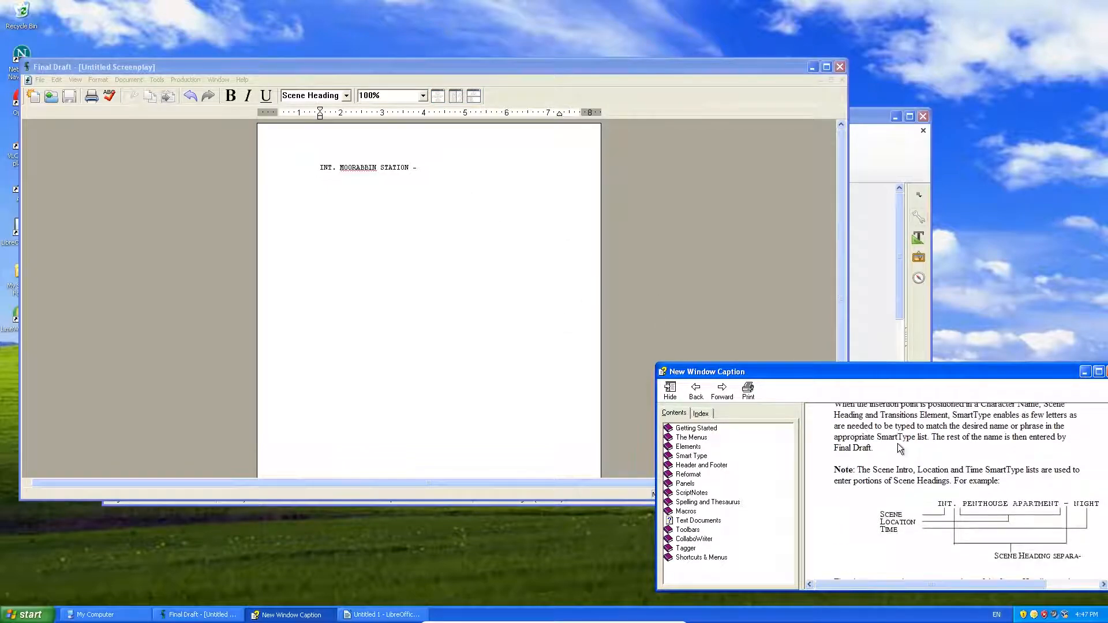
{"action": "scroll", "coordinate": [908, 453], "scroll_direction": "up", "scroll_amount": 2}
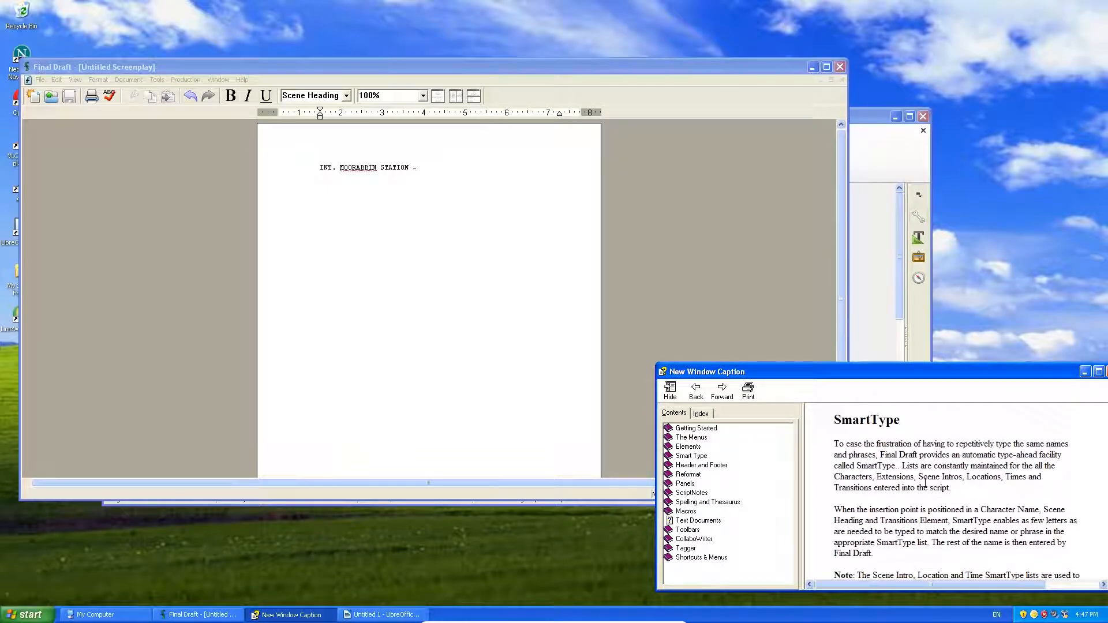
{"action": "left_click", "coordinate": [547, 218]}
{"action": "left_click", "coordinate": [1023, 521]}
{"action": "scroll", "coordinate": [1023, 522], "scroll_direction": "down", "scroll_amount": 2}
{"action": "scroll", "coordinate": [1022, 522], "scroll_direction": "down", "scroll_amount": 2}
{"action": "left_click", "coordinate": [459, 160]}
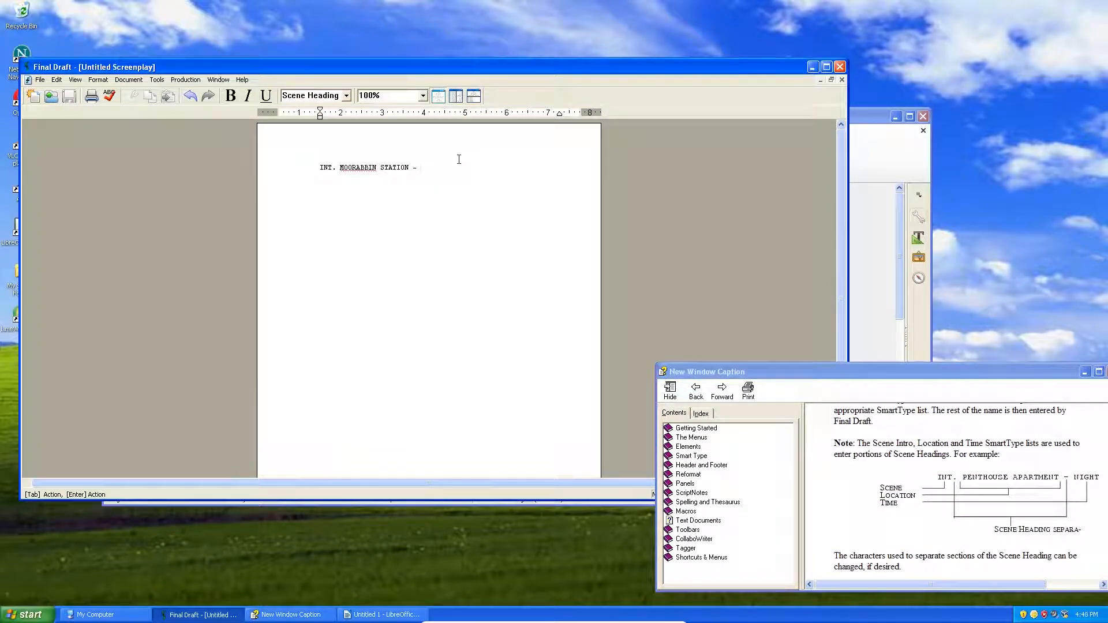
Step: Complete the heading with DAY from SmartType and keep the next line as Action
{"action": "type", "text": "N"}
{"action": "key", "text": "BackSpace"}
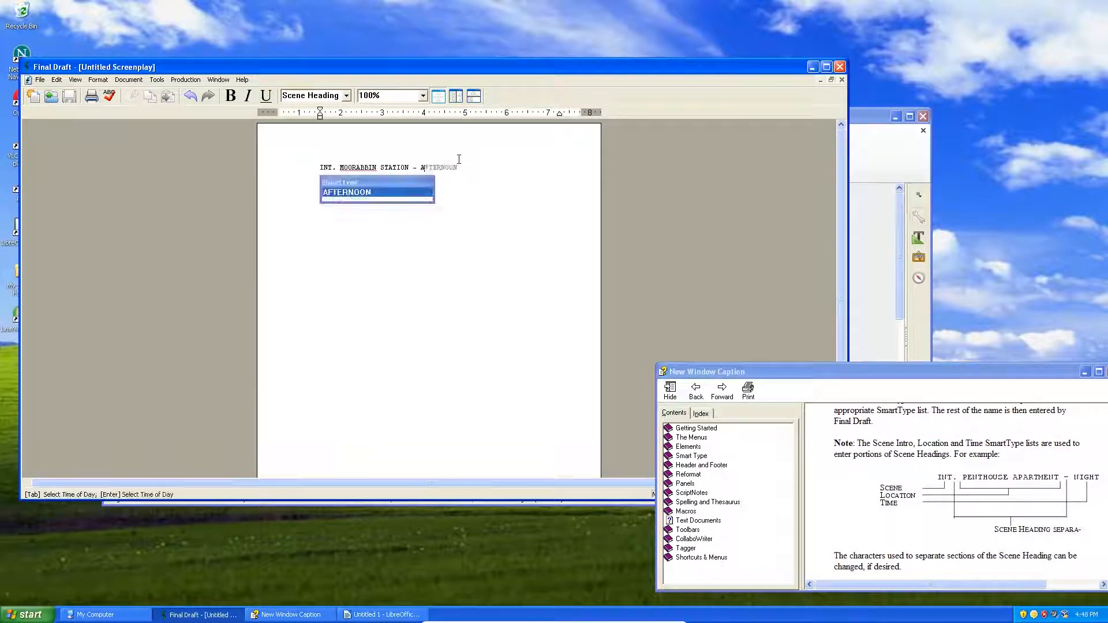
{"action": "type", "text": "D"}
{"action": "key", "text": "BackSpace"}
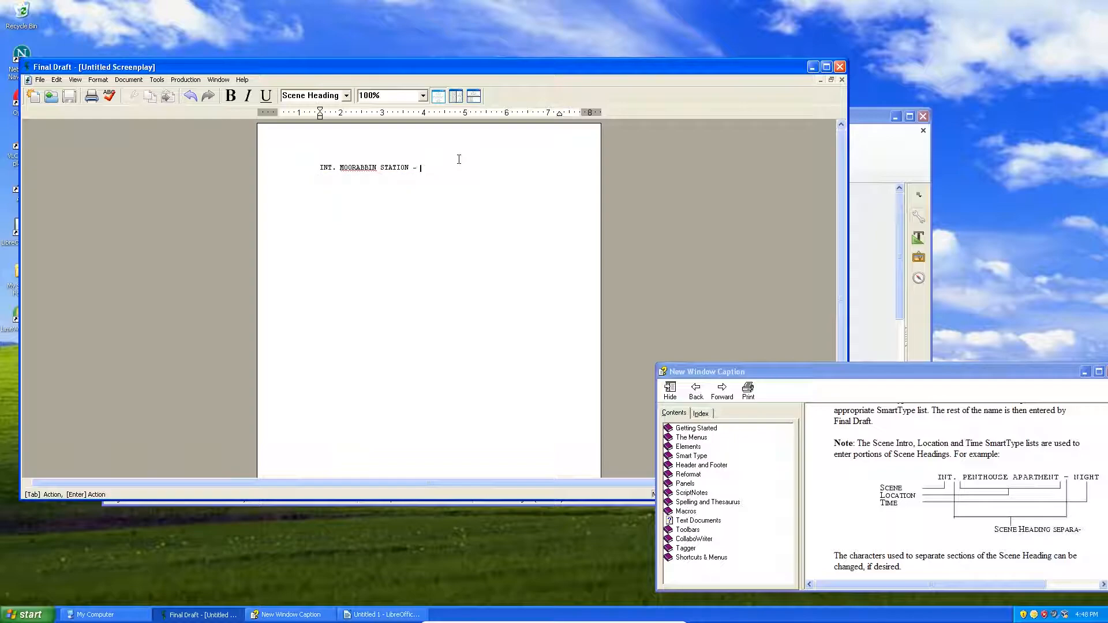
{"action": "type", "text": "D"}
{"action": "key", "text": "Return"}
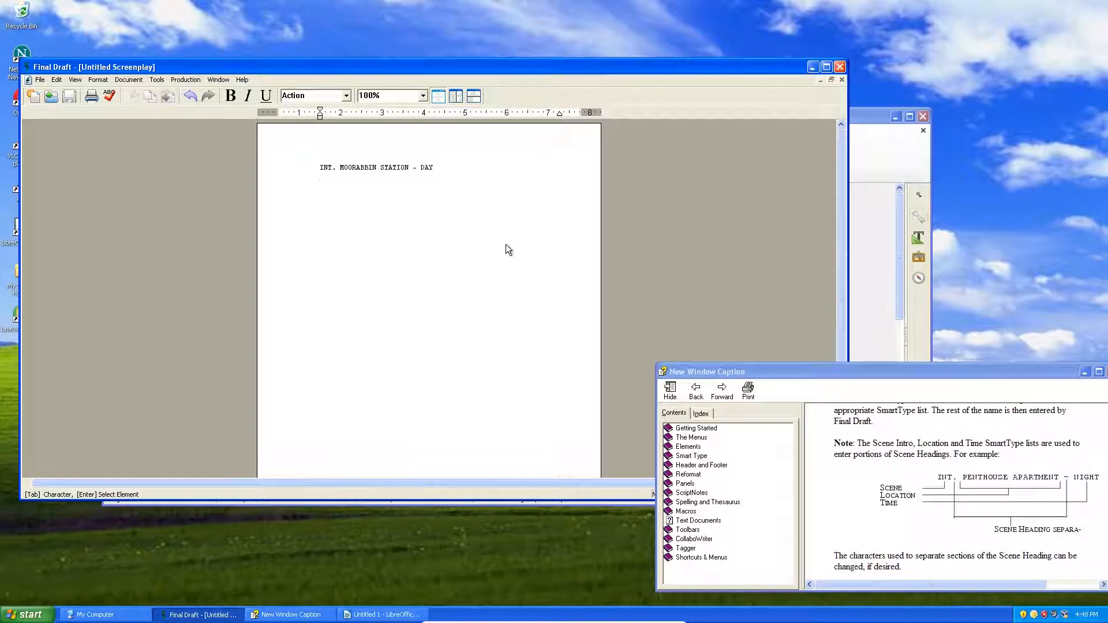
{"action": "left_click", "coordinate": [348, 95]}
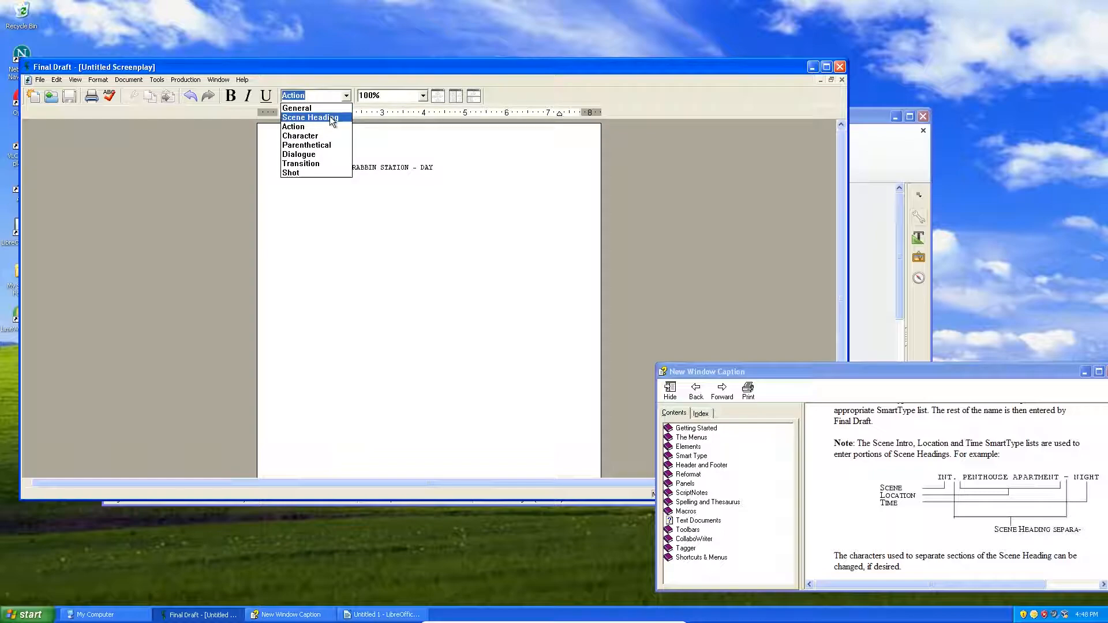
{"action": "left_click", "coordinate": [319, 126]}
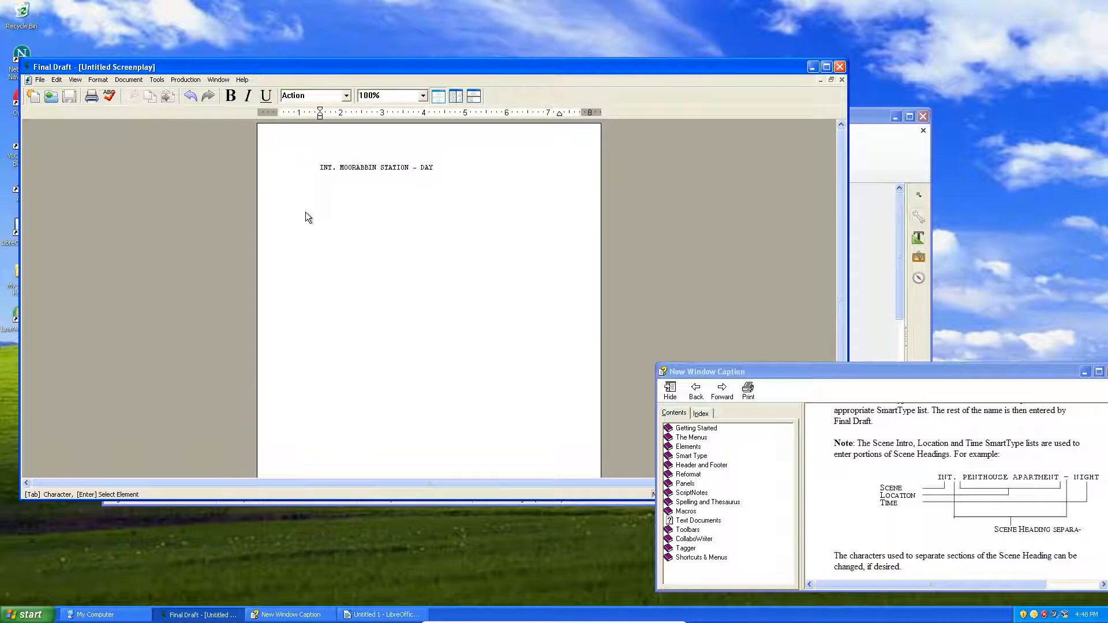
Step: Add character ALEX with the dialogue 'What are you doing, you...'
{"action": "key", "text": "Return"}
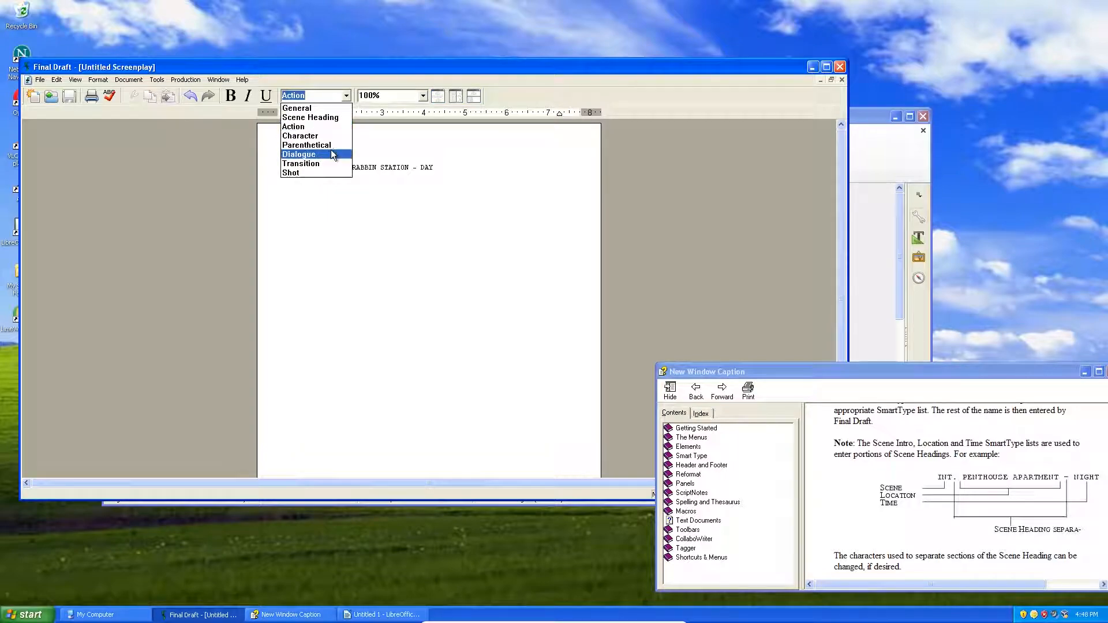
{"action": "left_click", "coordinate": [331, 141]}
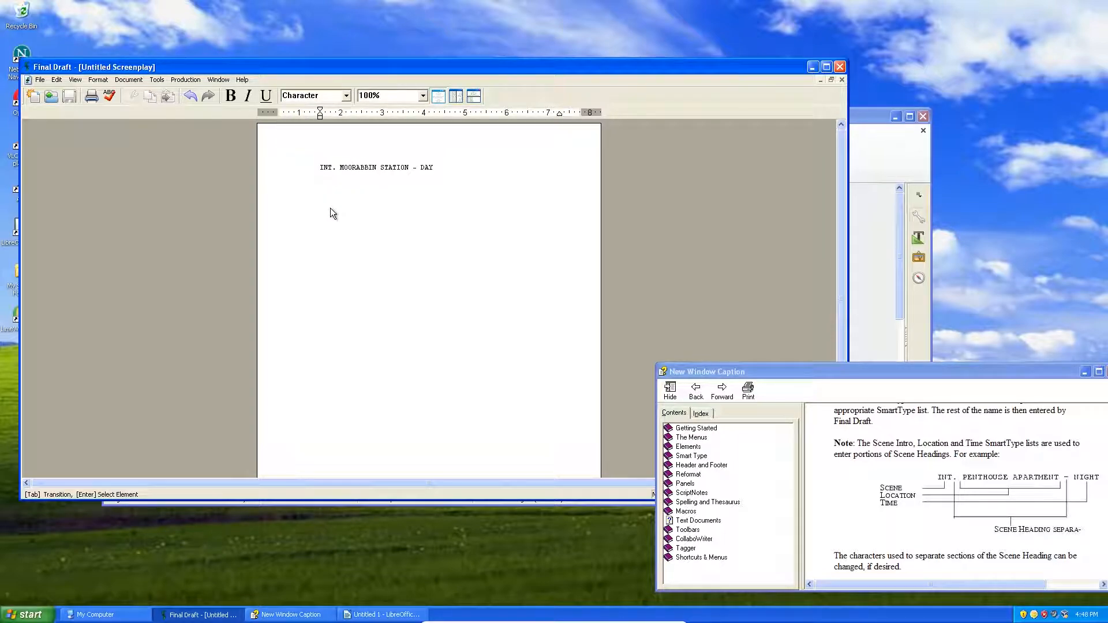
{"action": "type", "text": "ALEX"}
{"action": "key", "text": "Return"}
{"action": "type", "text": "What"}
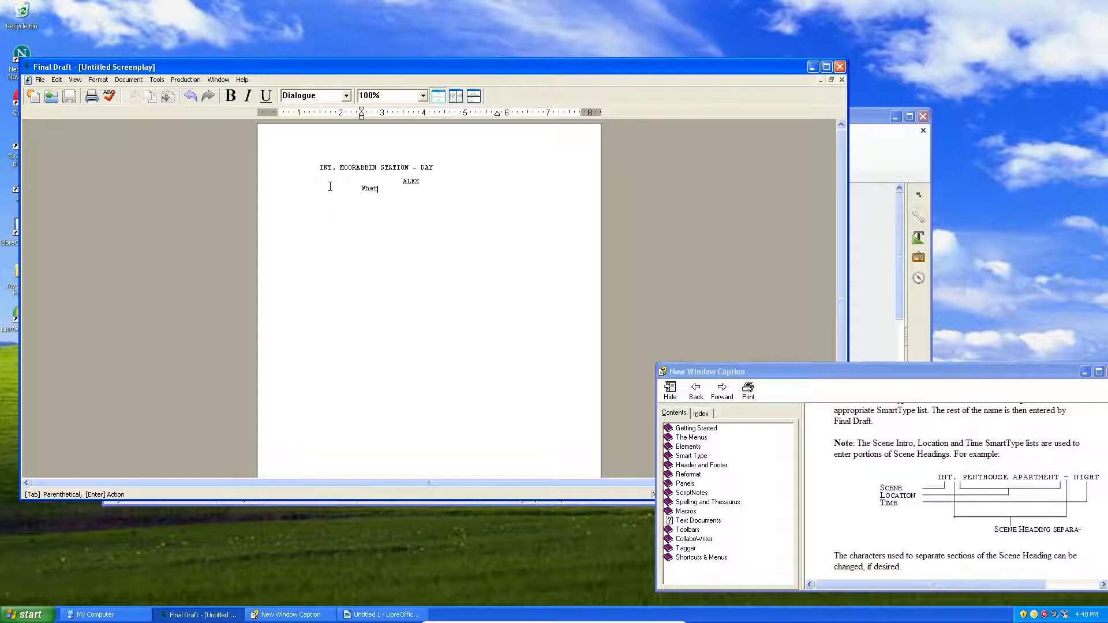
{"action": "type", "text": " are you doing, you..."}
{"action": "key", "text": "Return"}
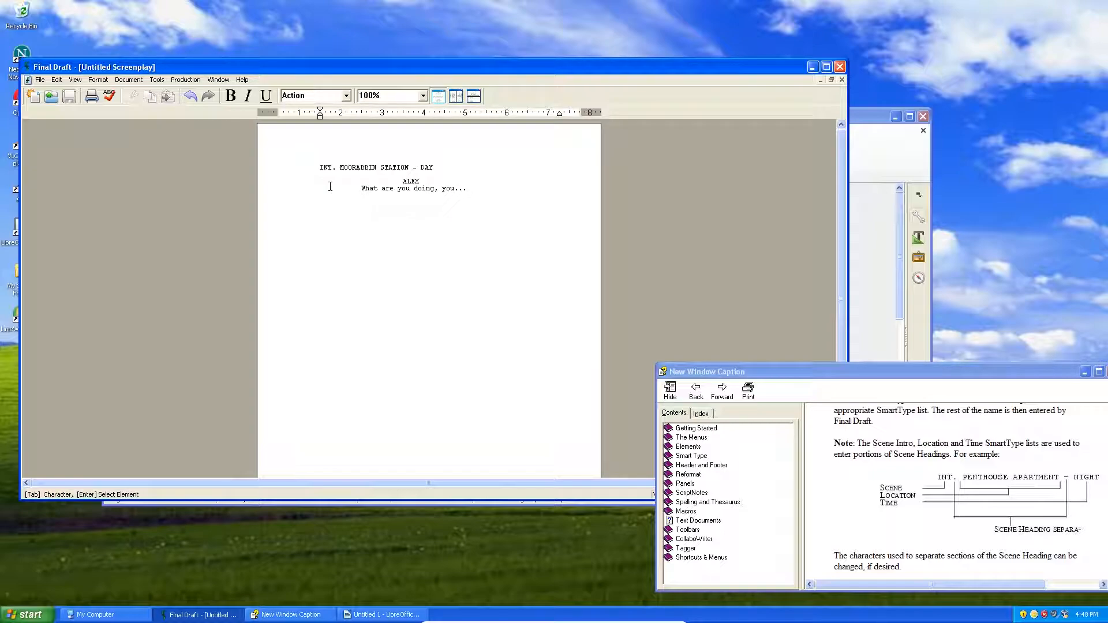
Step: Maximise the Final Draft window and place the cursor in the scene heading
{"action": "double_click", "coordinate": [544, 70]}
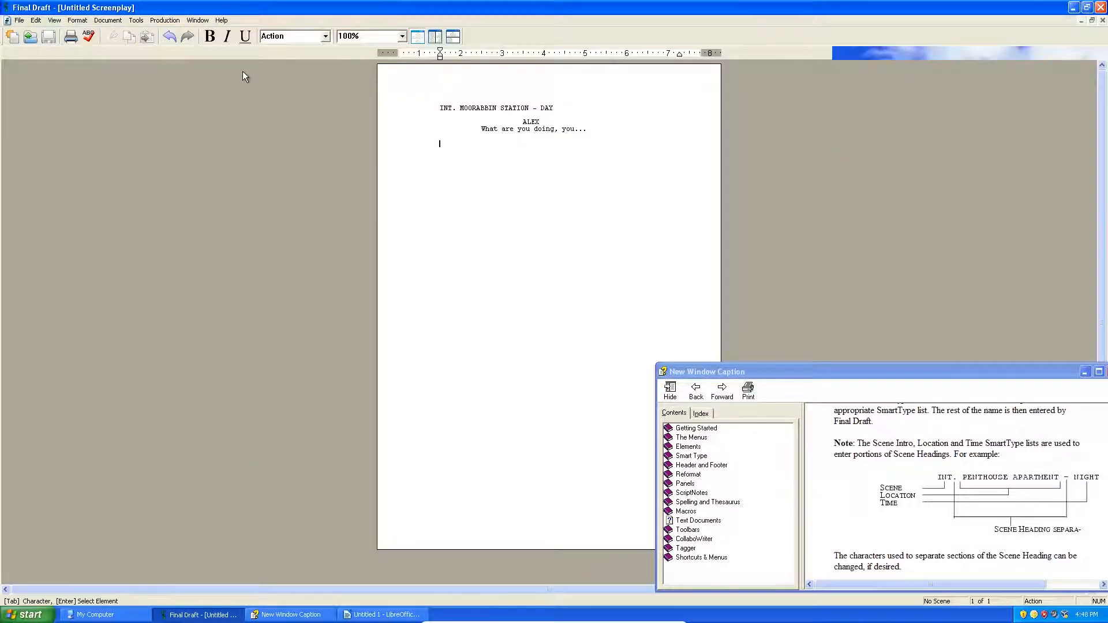
{"action": "left_click", "coordinate": [326, 35]}
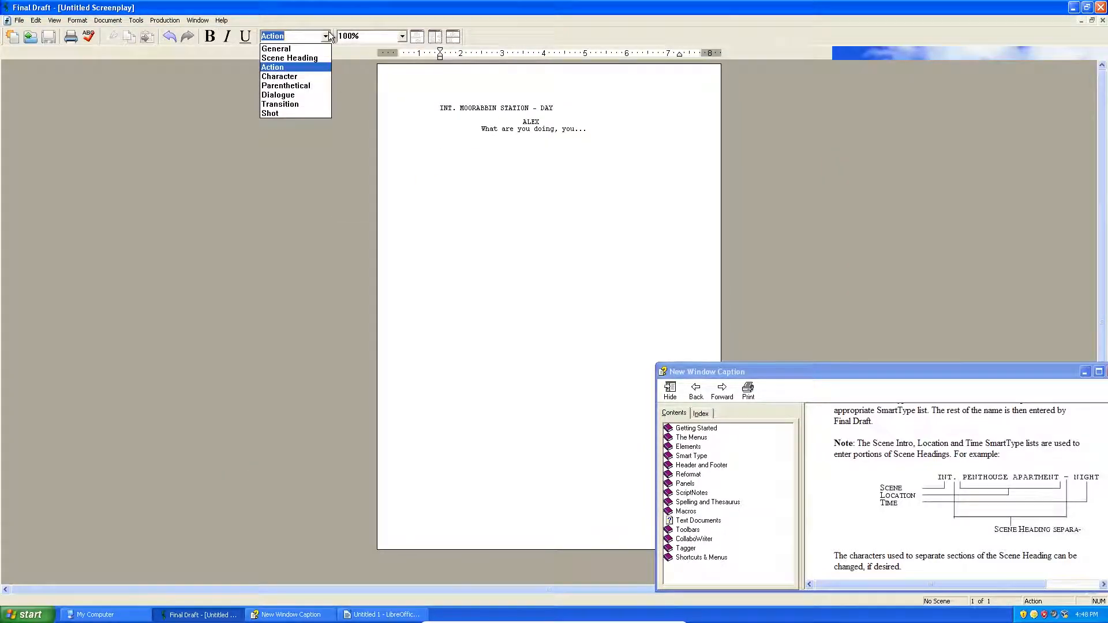
{"action": "left_click", "coordinate": [326, 36]}
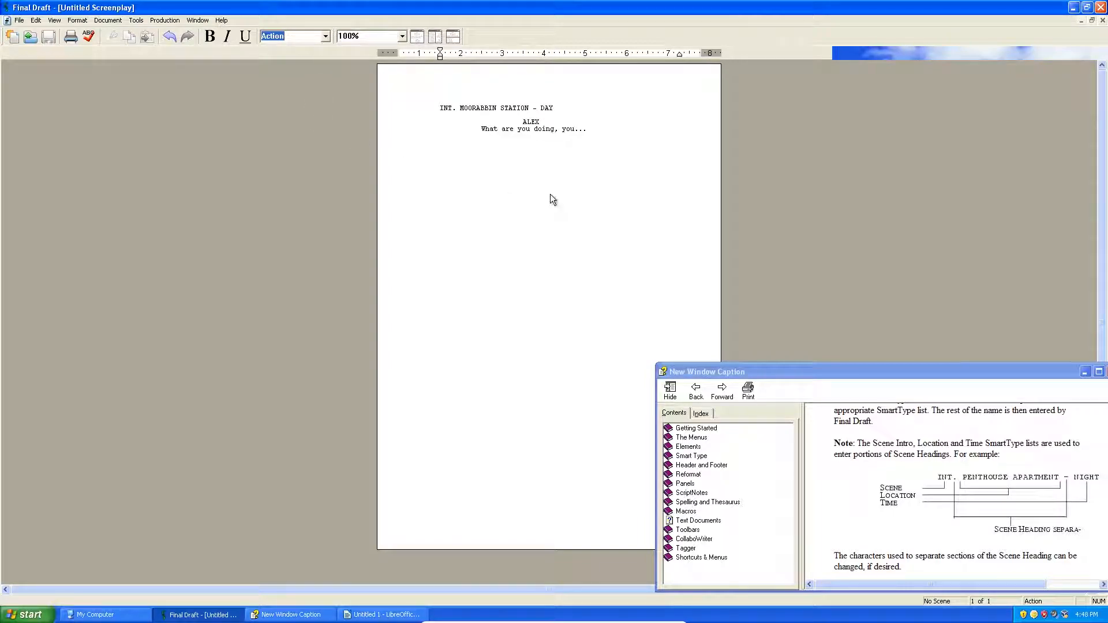
{"action": "left_click", "coordinate": [307, 40]}
{"action": "left_click", "coordinate": [444, 107]}
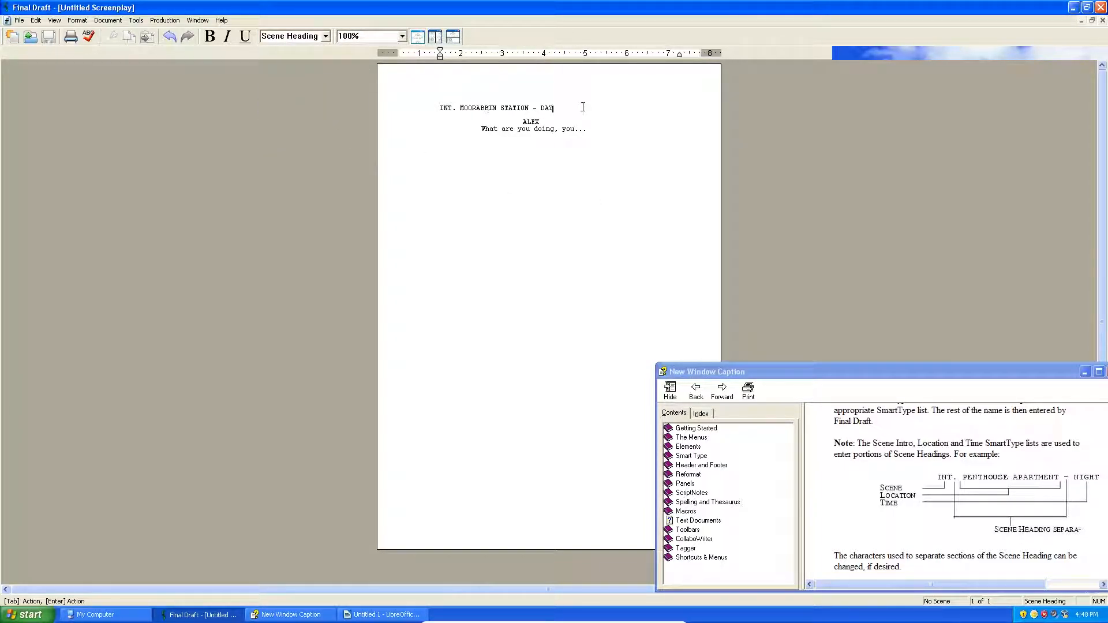
Step: Reposition and scroll the help window, then return focus to the script page
{"action": "left_click_drag", "start_coordinate": [772, 371], "coordinate": [718, 219]}
{"action": "scroll", "coordinate": [981, 387], "scroll_direction": "down", "scroll_amount": 10}
{"action": "scroll", "coordinate": [967, 392], "scroll_direction": "down", "scroll_amount": 6}
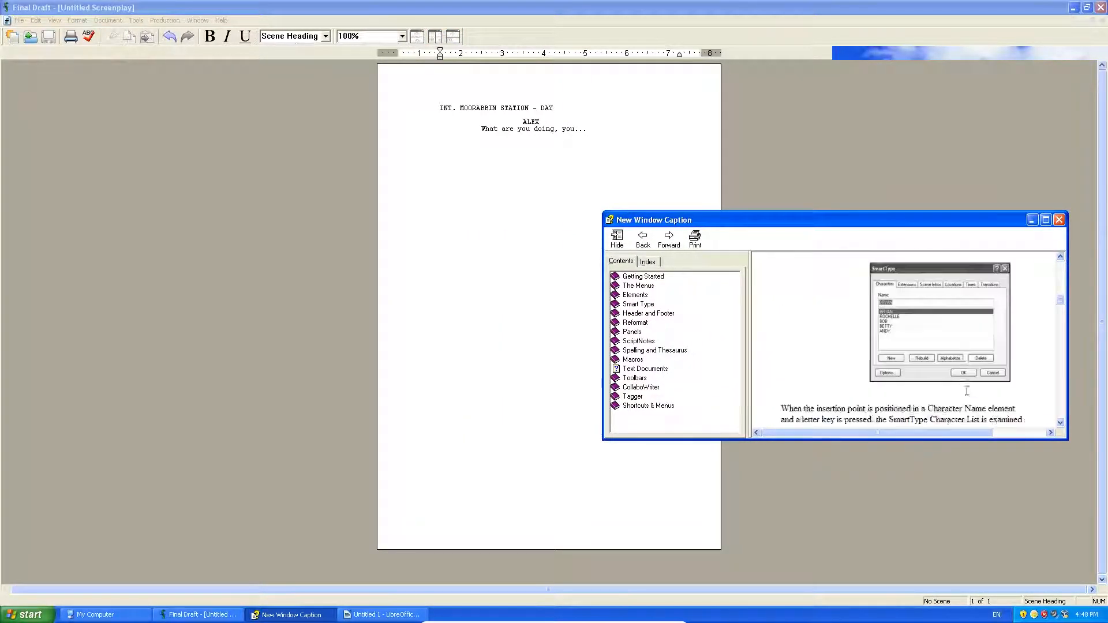
{"action": "scroll", "coordinate": [946, 415], "scroll_direction": "up", "scroll_amount": 3}
{"action": "left_click_drag", "start_coordinate": [926, 434], "coordinate": [857, 445]}
{"action": "left_click", "coordinate": [404, 292]}
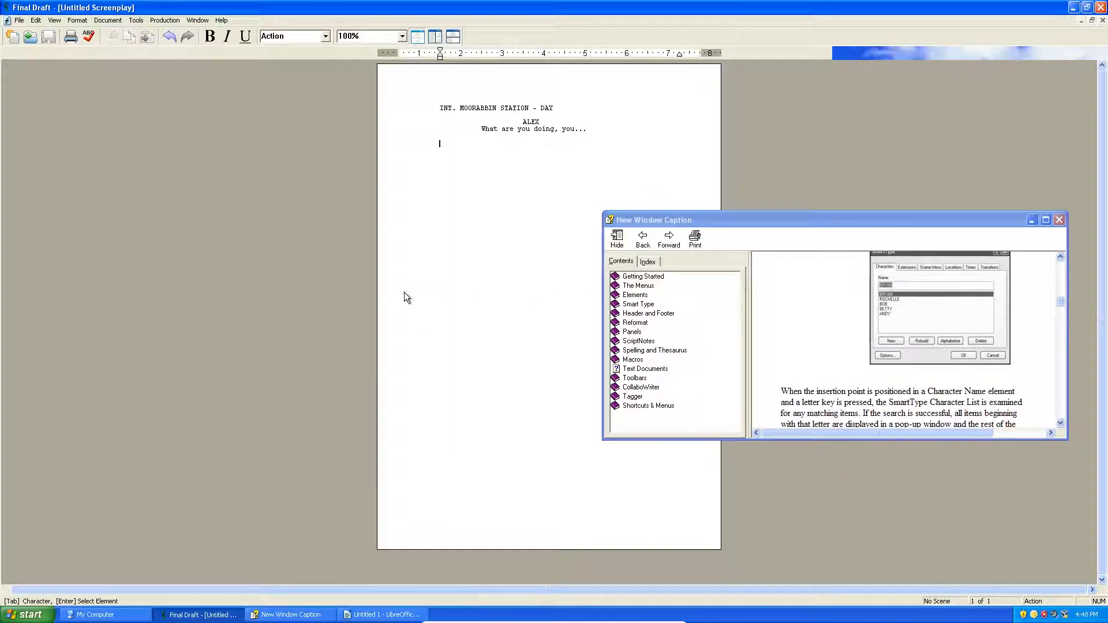
Step: Widen the help, read its SmartType character-name section, then click below Alex's dialogue
{"action": "left_click_drag", "start_coordinate": [603, 254], "coordinate": [408, 254]}
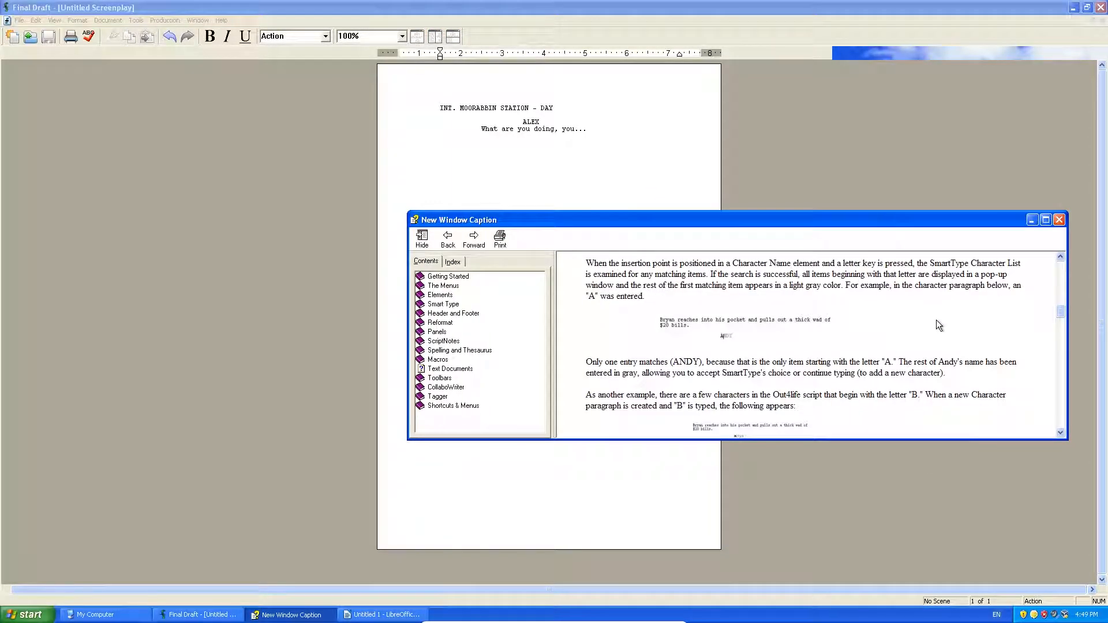
{"action": "scroll", "coordinate": [932, 322], "scroll_direction": "down", "scroll_amount": 3}
{"action": "scroll", "coordinate": [734, 359], "scroll_direction": "down", "scroll_amount": 3}
{"action": "scroll", "coordinate": [691, 351], "scroll_direction": "down", "scroll_amount": 5}
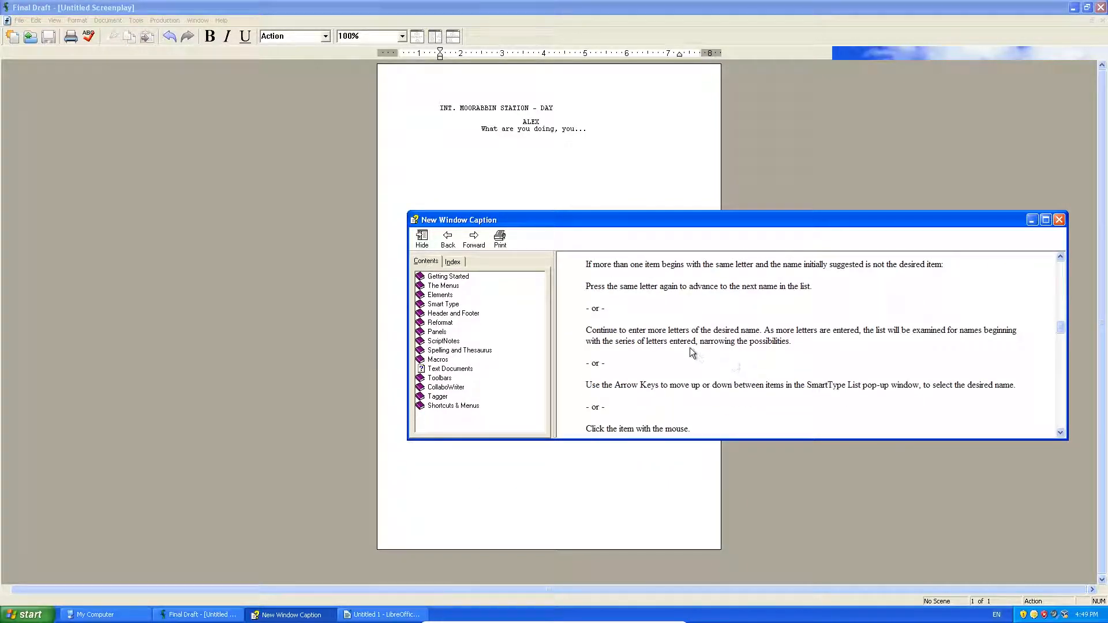
{"action": "scroll", "coordinate": [691, 350], "scroll_direction": "up", "scroll_amount": 8}
{"action": "scroll", "coordinate": [690, 350], "scroll_direction": "down", "scroll_amount": 6}
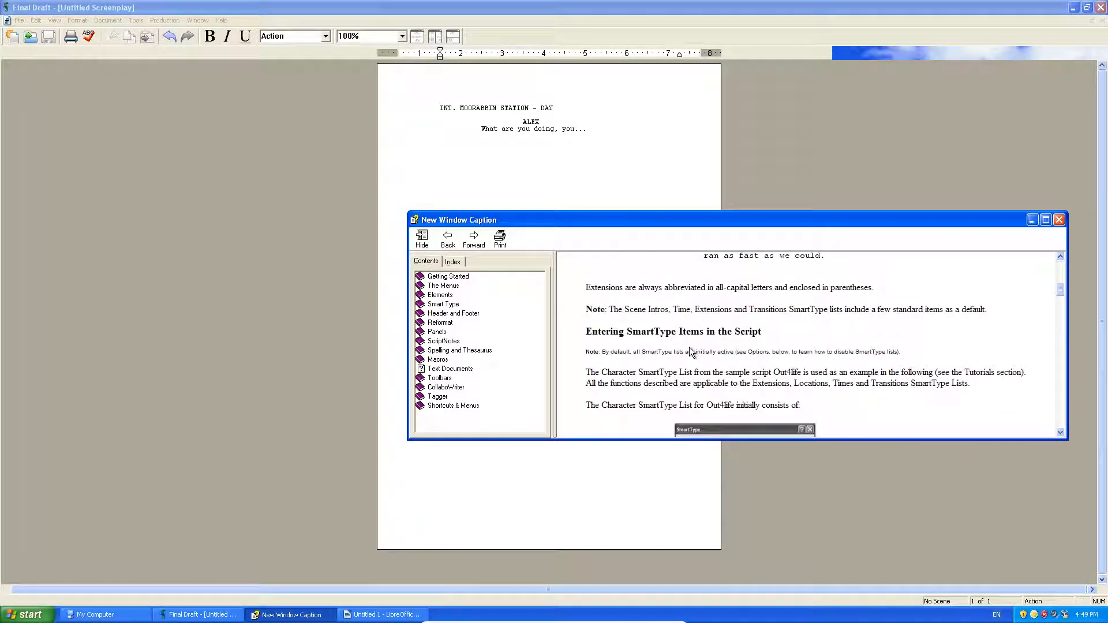
{"action": "scroll", "coordinate": [691, 350], "scroll_direction": "up", "scroll_amount": 6}
{"action": "scroll", "coordinate": [689, 347], "scroll_direction": "down", "scroll_amount": 5}
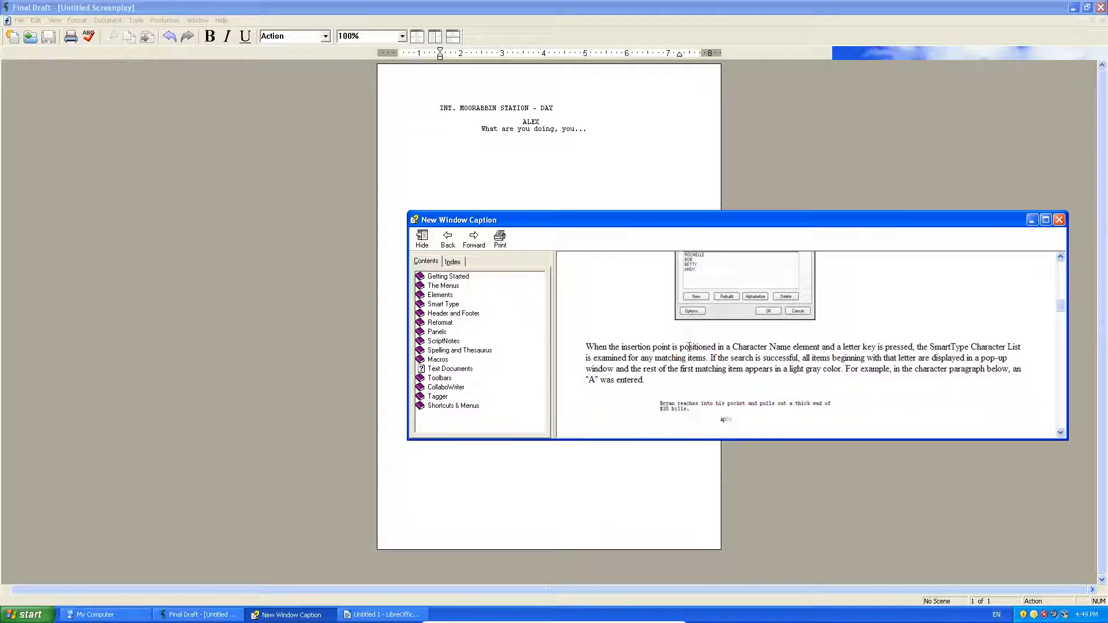
{"action": "scroll", "coordinate": [689, 345], "scroll_direction": "down", "scroll_amount": 1}
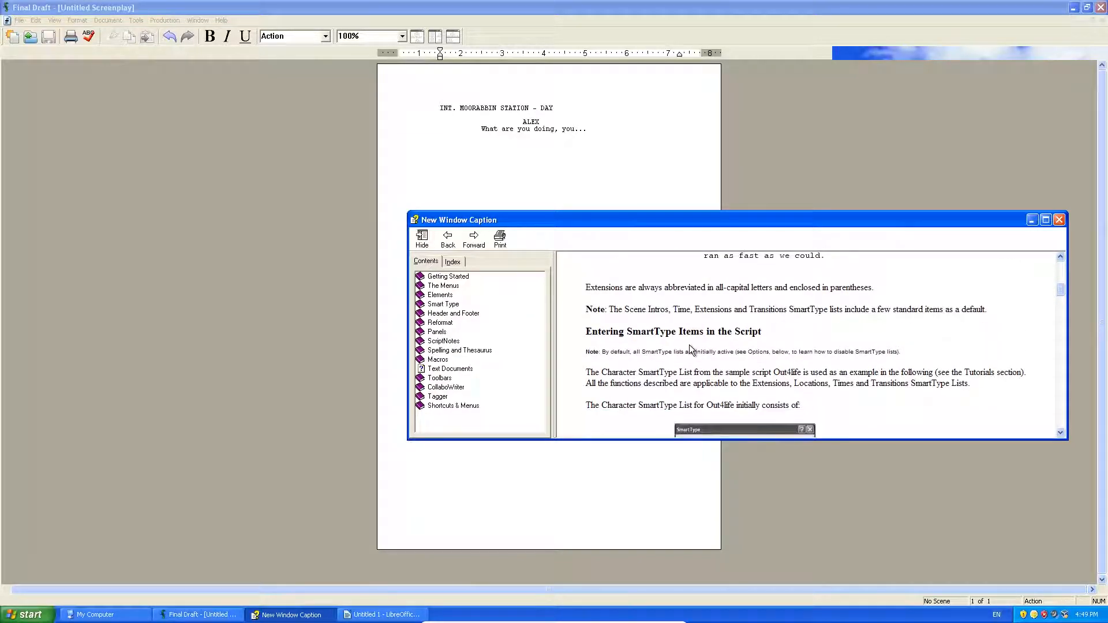
{"action": "scroll", "coordinate": [689, 344], "scroll_direction": "down", "scroll_amount": 3}
{"action": "scroll", "coordinate": [690, 348], "scroll_direction": "down", "scroll_amount": 2}
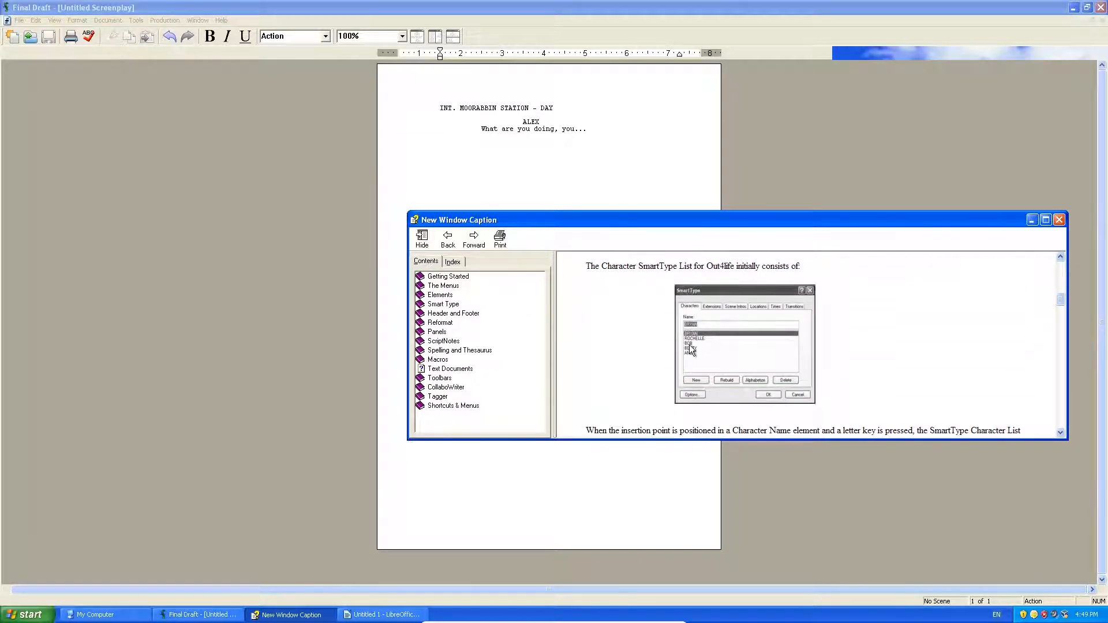
{"action": "scroll", "coordinate": [689, 344], "scroll_direction": "up", "scroll_amount": 2}
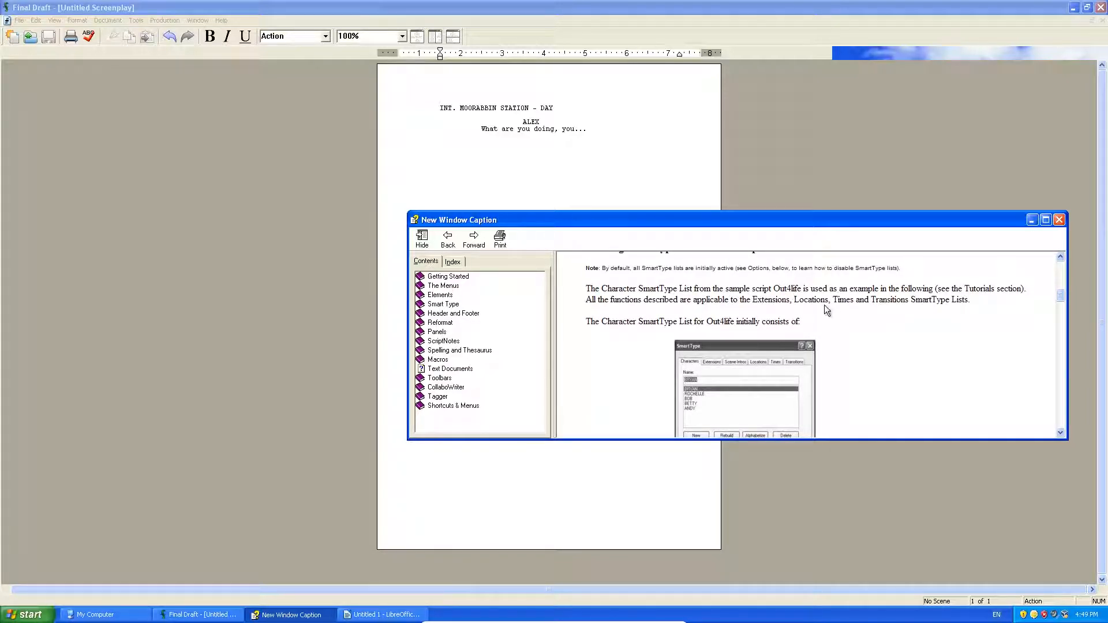
{"action": "scroll", "coordinate": [847, 311], "scroll_direction": "down", "scroll_amount": 6}
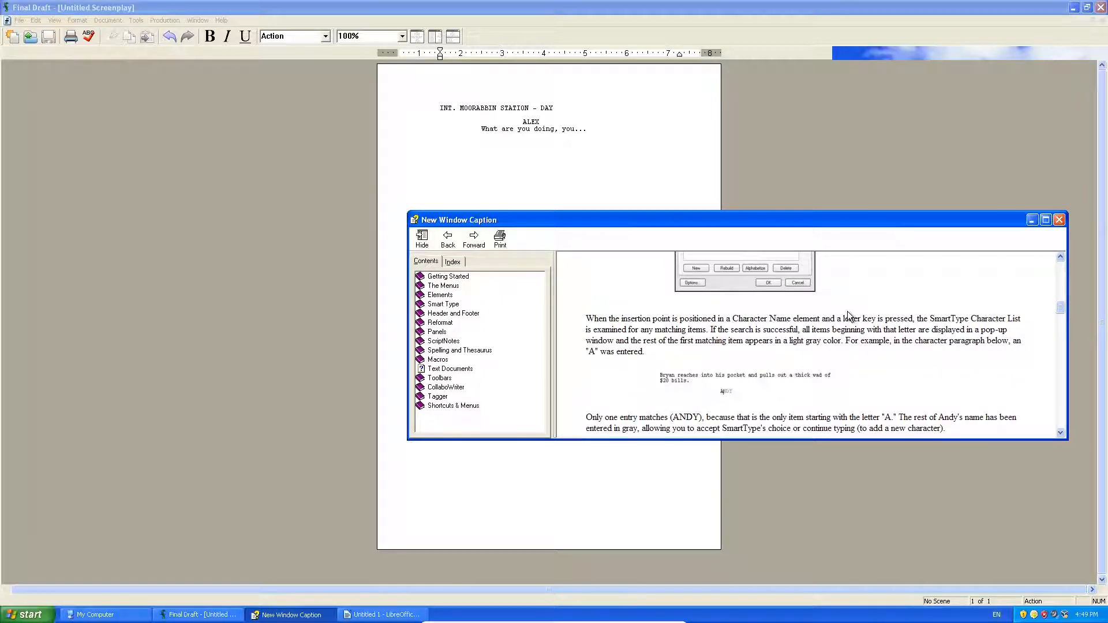
{"action": "scroll", "coordinate": [848, 316], "scroll_direction": "down", "scroll_amount": 10}
{"action": "scroll", "coordinate": [846, 316], "scroll_direction": "down", "scroll_amount": 7}
{"action": "scroll", "coordinate": [843, 316], "scroll_direction": "up", "scroll_amount": 4}
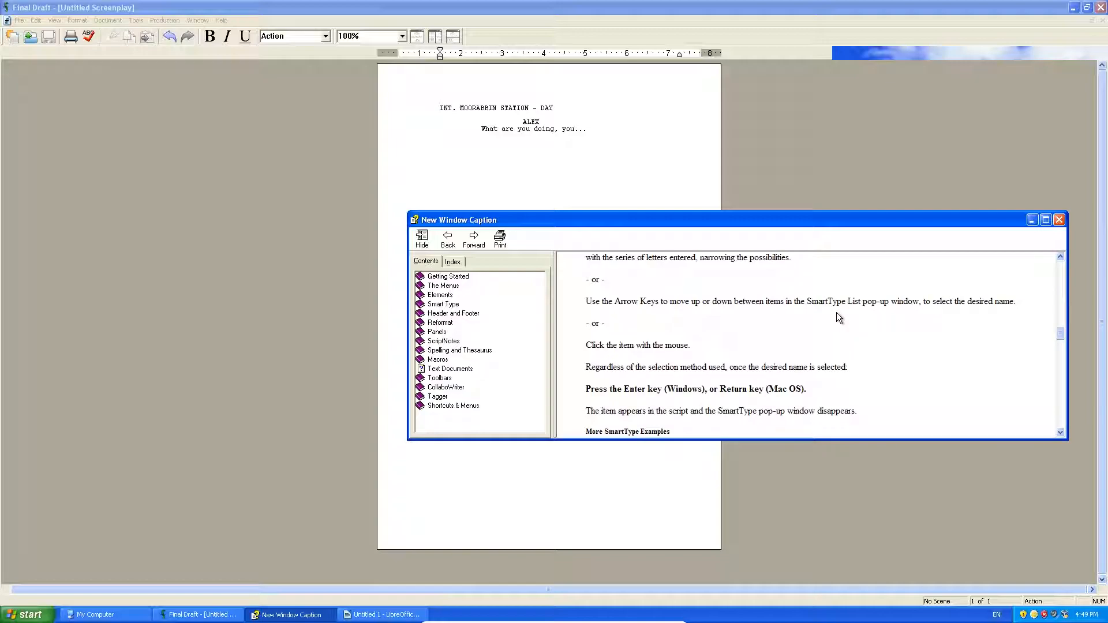
{"action": "scroll", "coordinate": [814, 295], "scroll_direction": "down", "scroll_amount": 5}
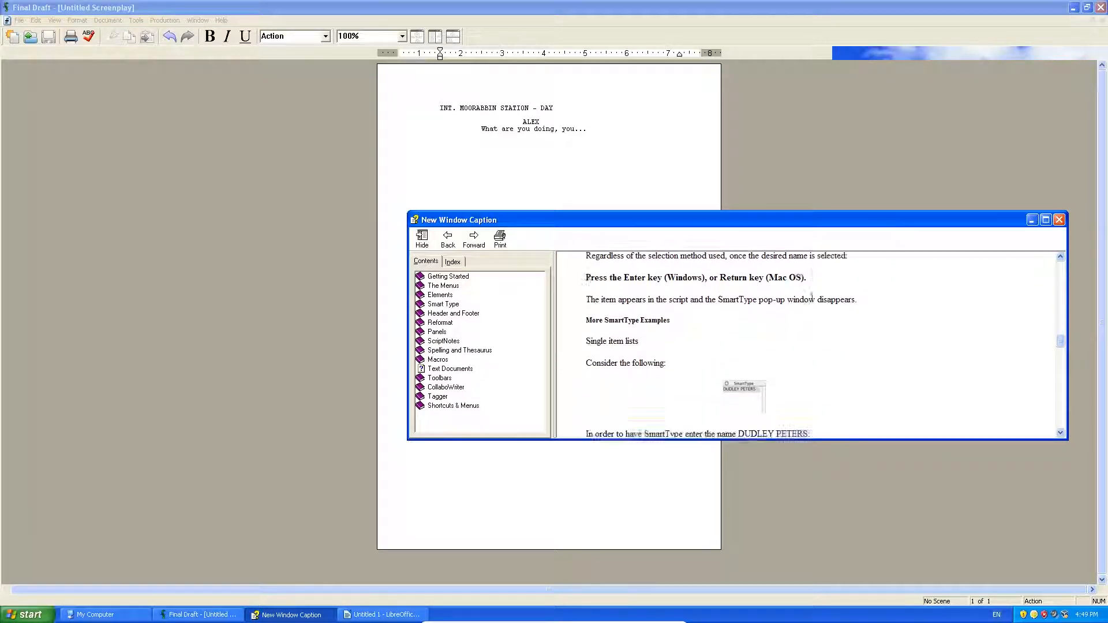
{"action": "scroll", "coordinate": [810, 300], "scroll_direction": "down", "scroll_amount": 7}
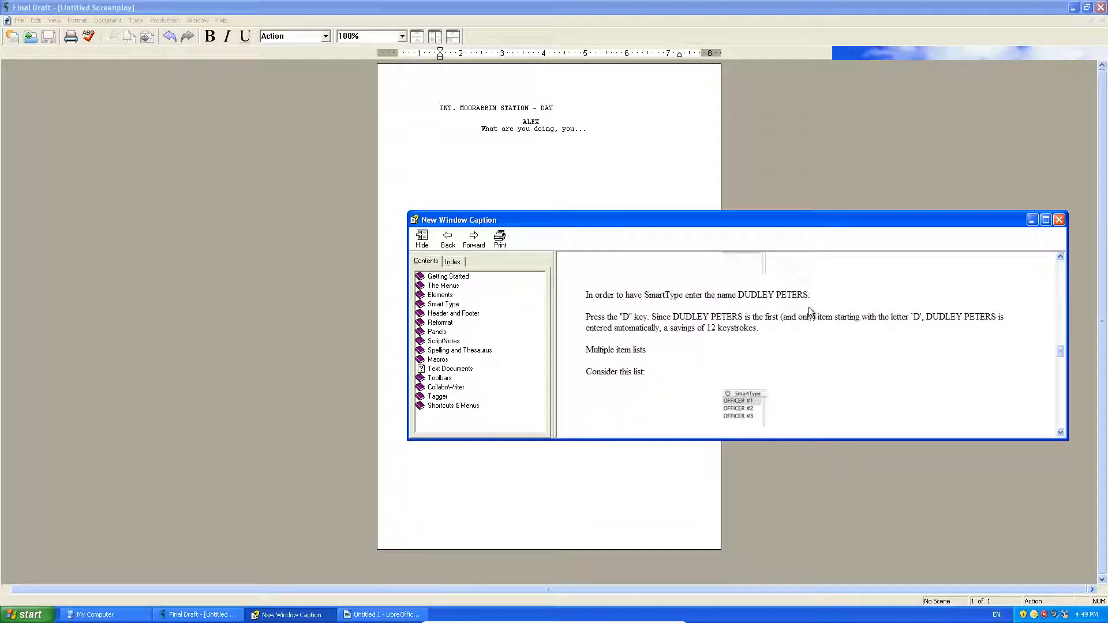
{"action": "scroll", "coordinate": [812, 313], "scroll_direction": "up", "scroll_amount": 2}
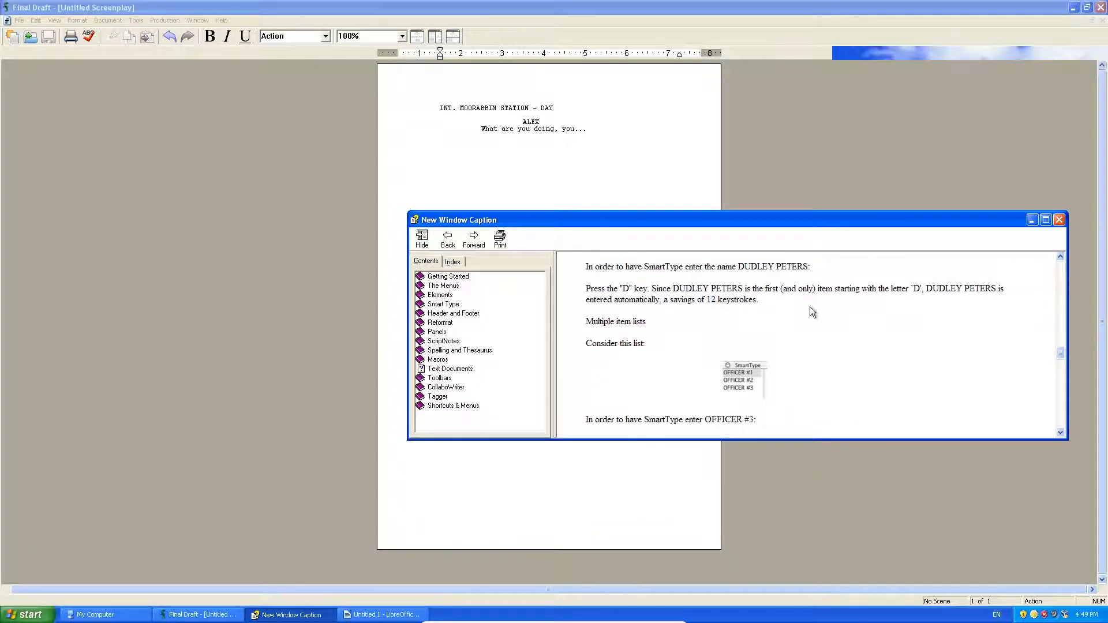
{"action": "scroll", "coordinate": [809, 305], "scroll_direction": "up", "scroll_amount": 6}
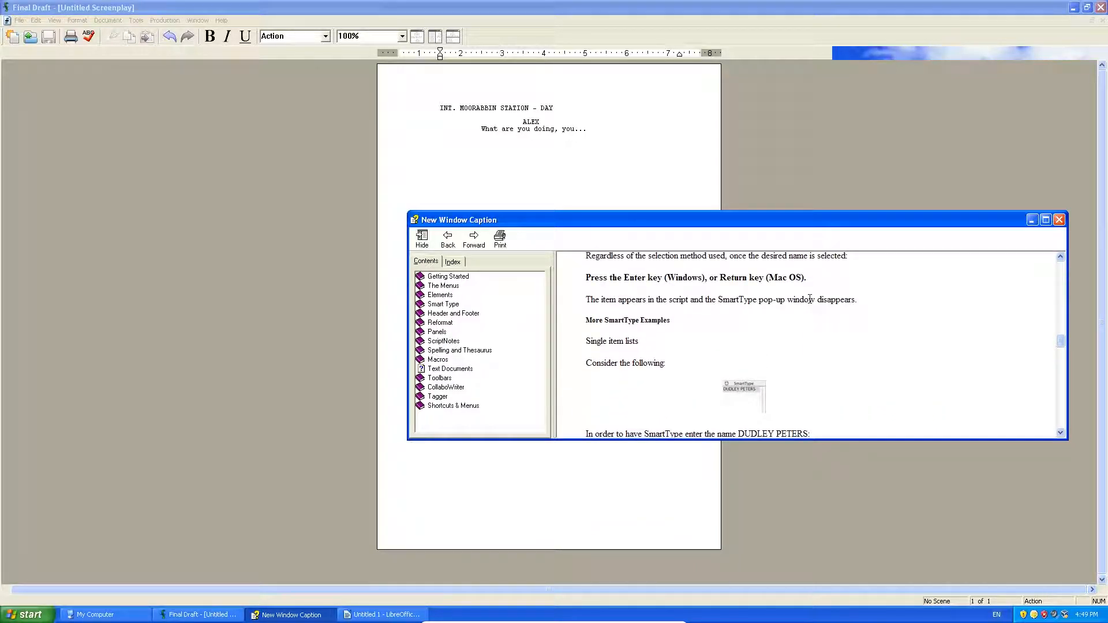
{"action": "scroll", "coordinate": [809, 299], "scroll_direction": "up", "scroll_amount": 9}
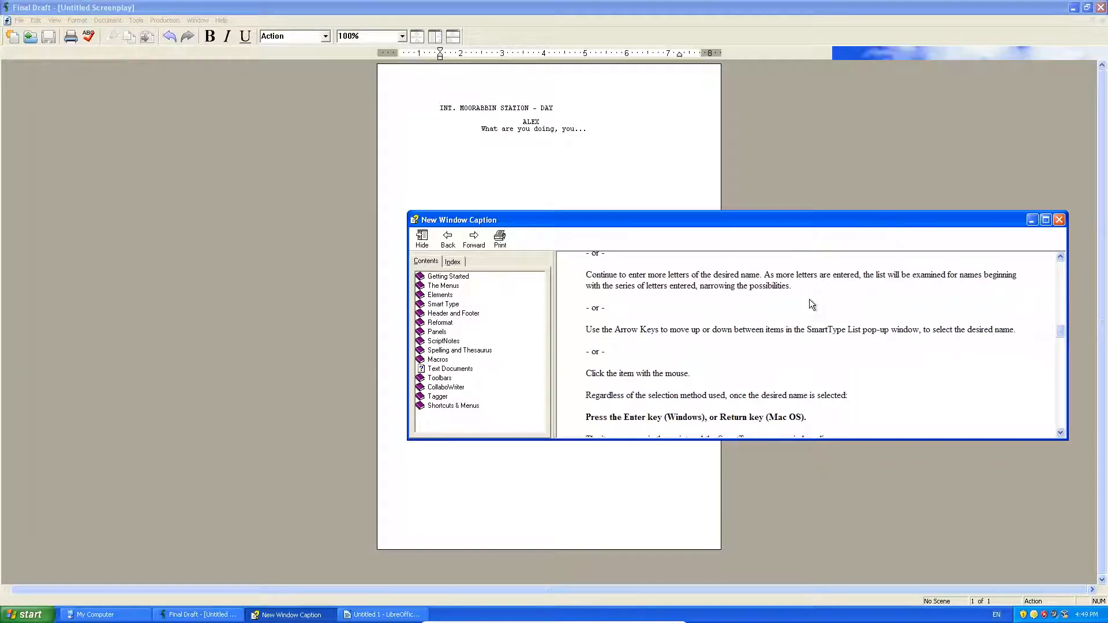
{"action": "scroll", "coordinate": [809, 306], "scroll_direction": "up", "scroll_amount": 3}
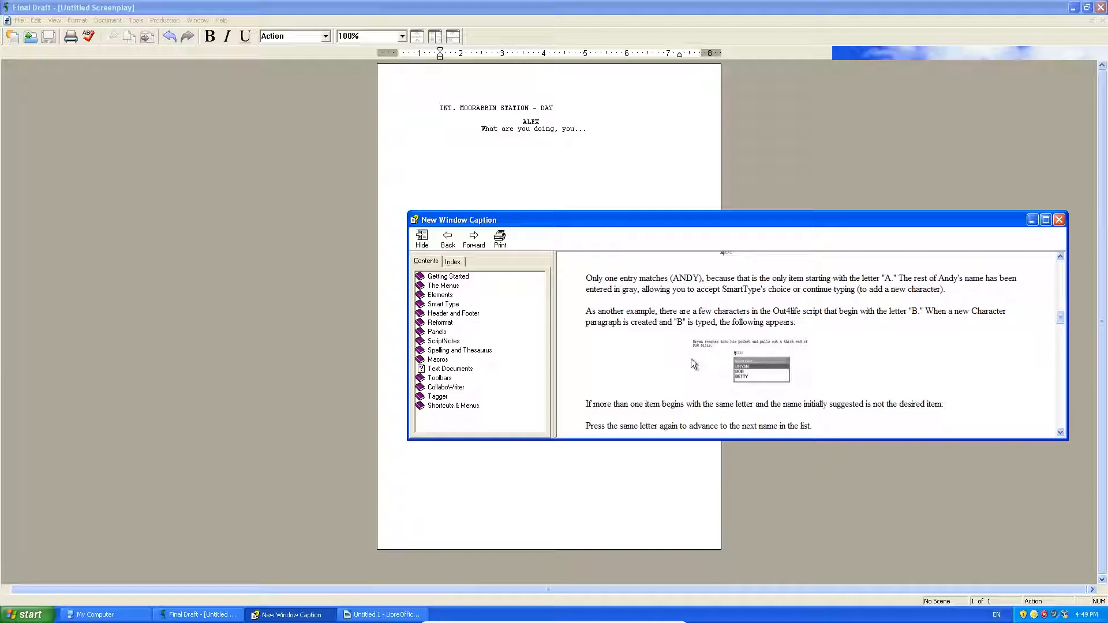
{"action": "left_click", "coordinate": [616, 123]}
{"action": "left_click", "coordinate": [607, 138]}
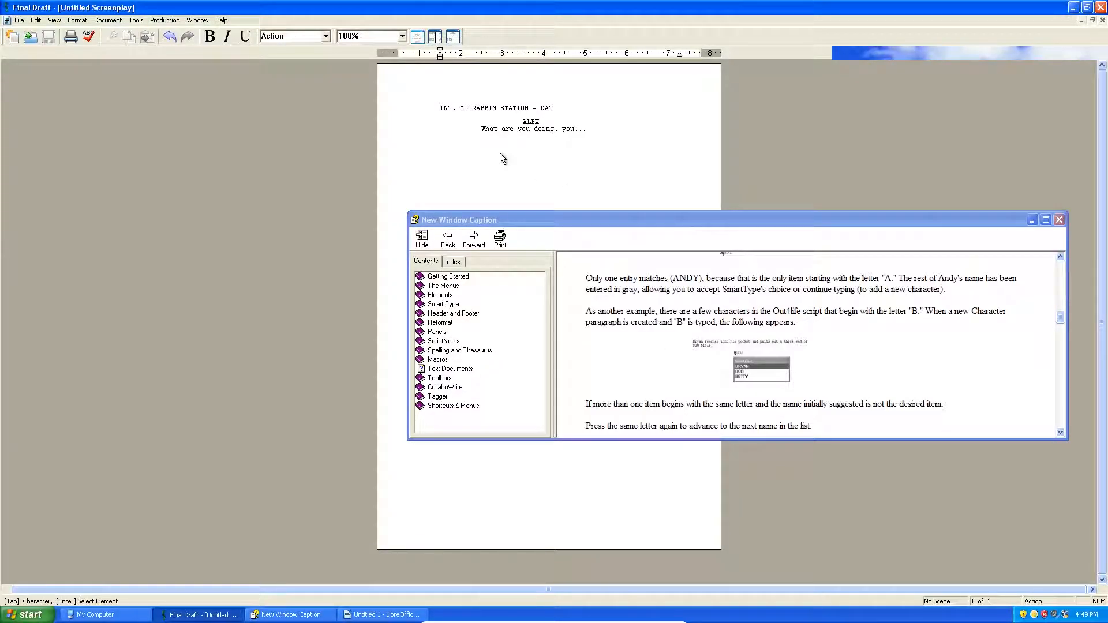
Step: Add a second scene heading INT. MOORABBIN STATION - DAY using SmartType suggestions
{"action": "type", "text": "I"}
{"action": "left_click", "coordinate": [325, 36]}
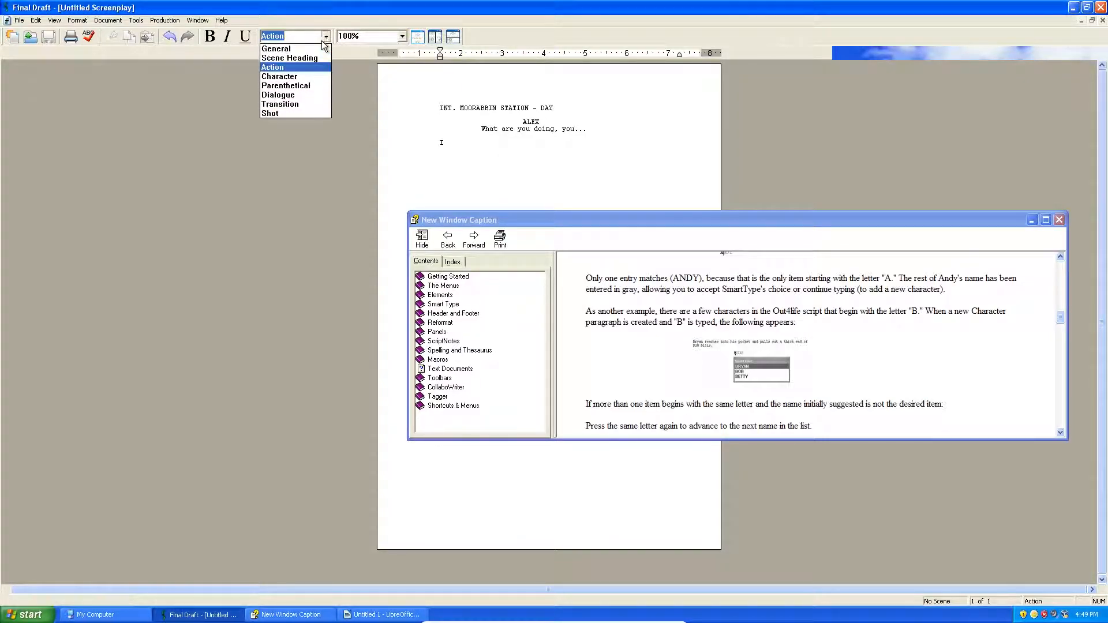
{"action": "left_click", "coordinate": [305, 58]}
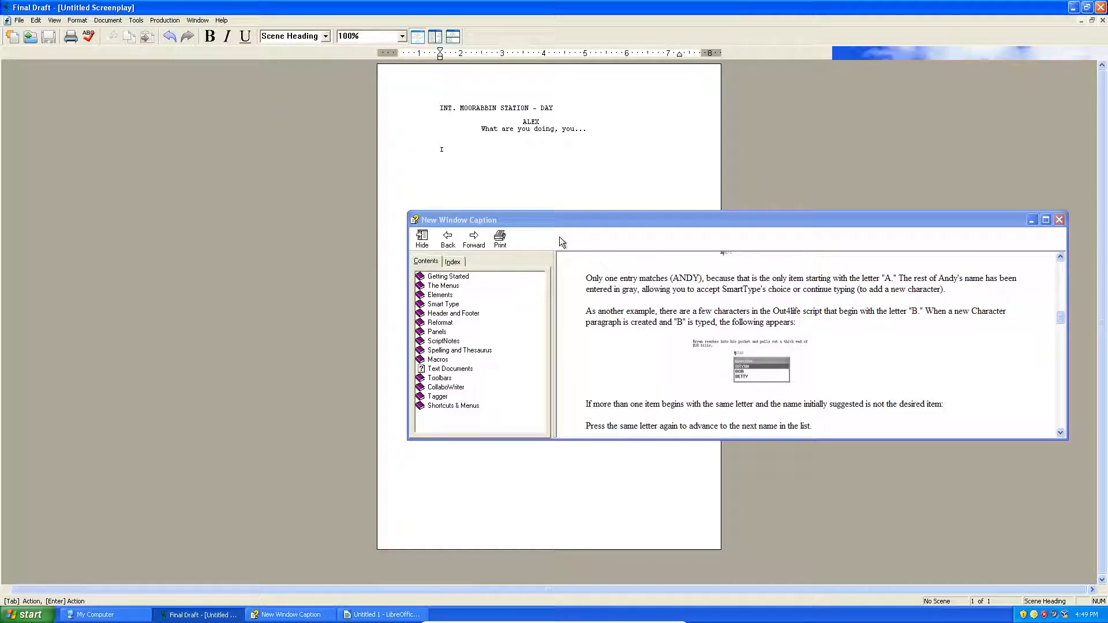
{"action": "key", "text": "Return"}
{"action": "type", "text": ","}
{"action": "key", "text": "BackSpace"}
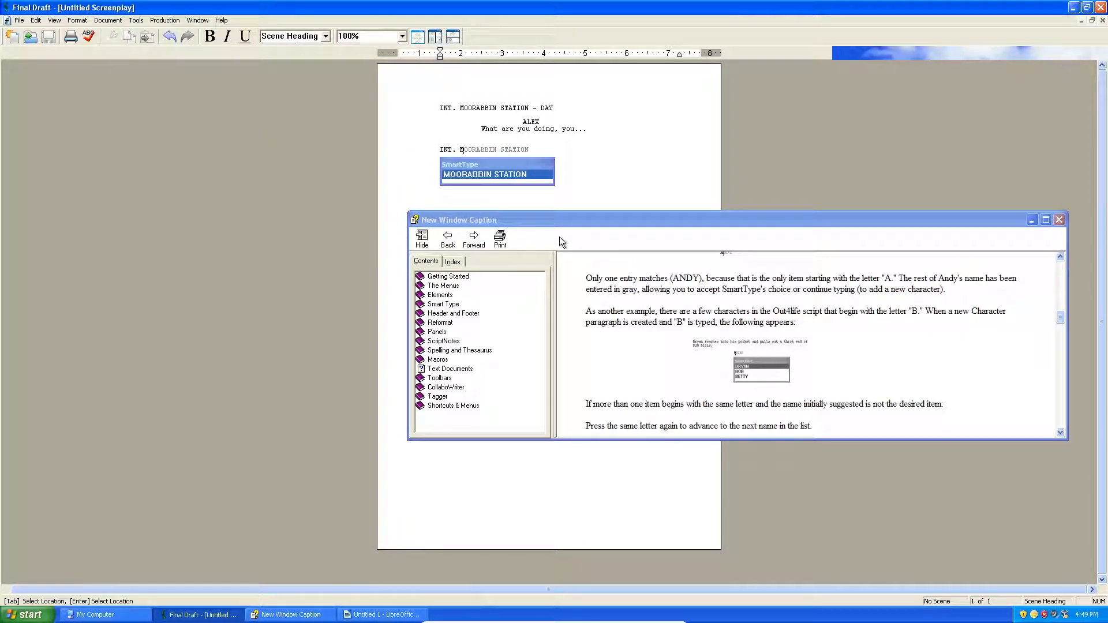
{"action": "key", "text": "Return"}
{"action": "key", "text": "BackSpace"}
{"action": "type", "text": "- D"}
{"action": "key", "text": "Return"}
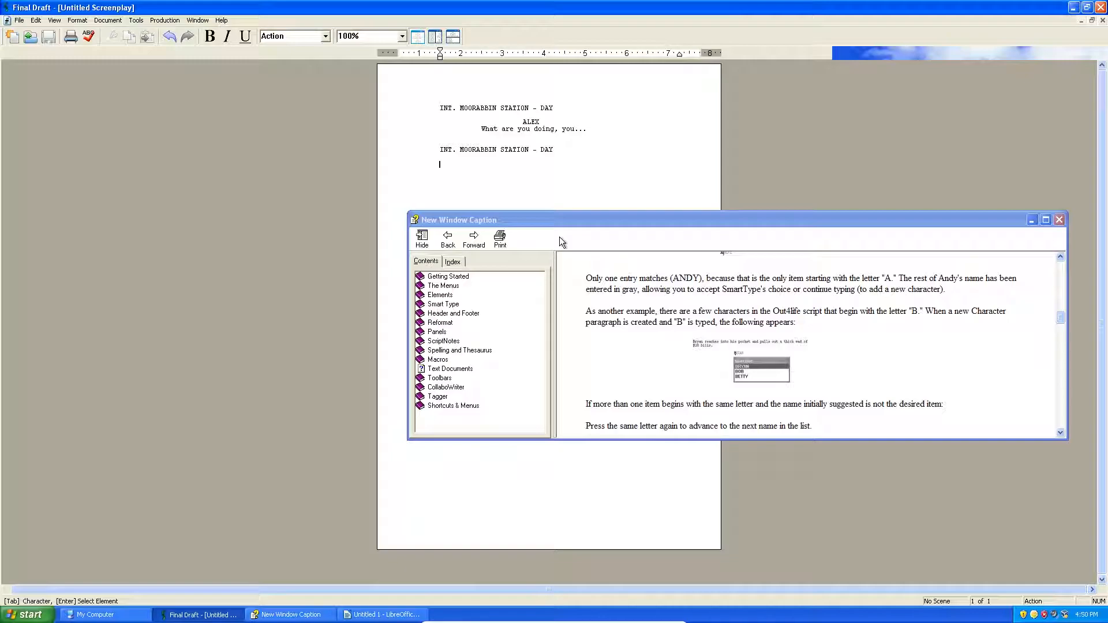
Step: Add an ALEX character cue via SmartType and shift the help window left
{"action": "left_click", "coordinate": [325, 36]}
{"action": "left_click", "coordinate": [310, 77]}
{"action": "type", "text": "A"}
{"action": "key", "text": "Return"}
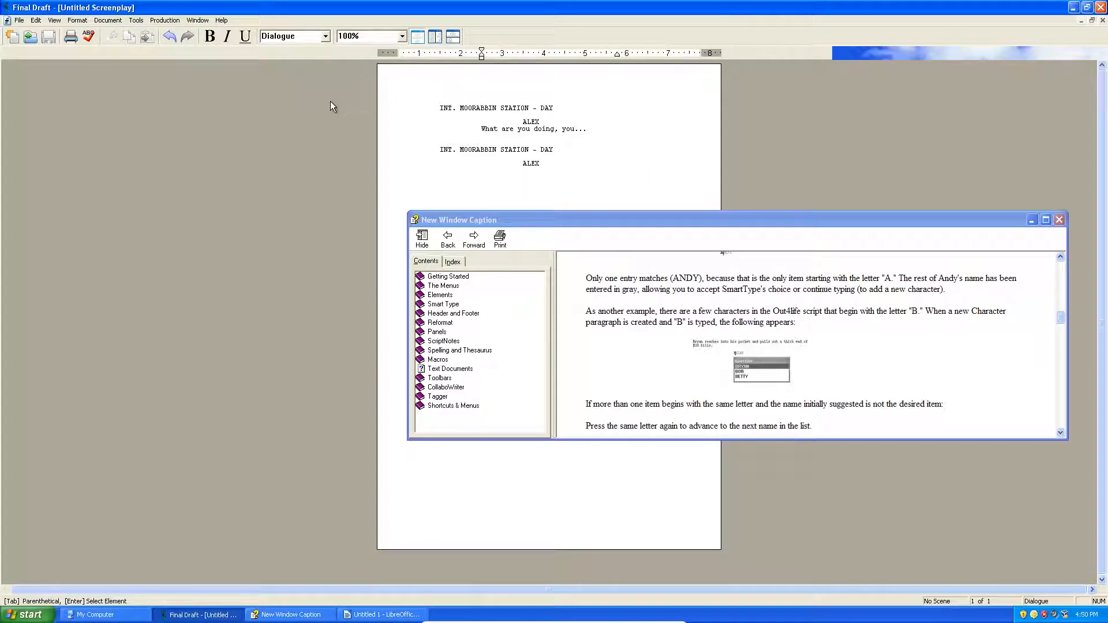
{"action": "left_click_drag", "start_coordinate": [506, 223], "coordinate": [258, 251]}
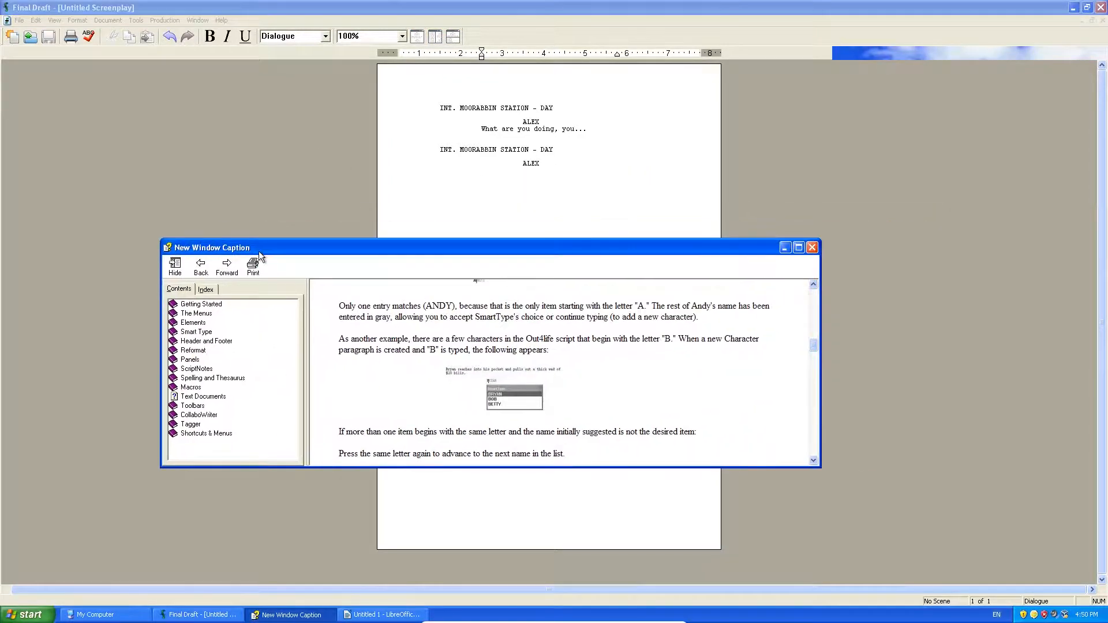
Step: Browse the Smart Type and Header and Footer help topics
{"action": "left_click", "coordinate": [206, 335]}
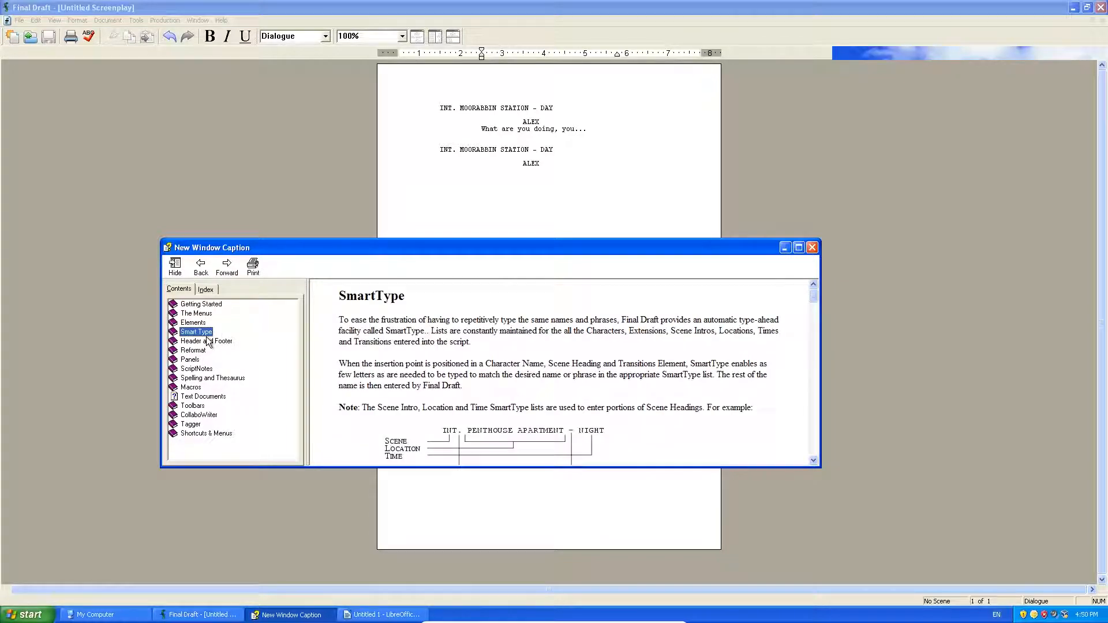
{"action": "left_click", "coordinate": [208, 341]}
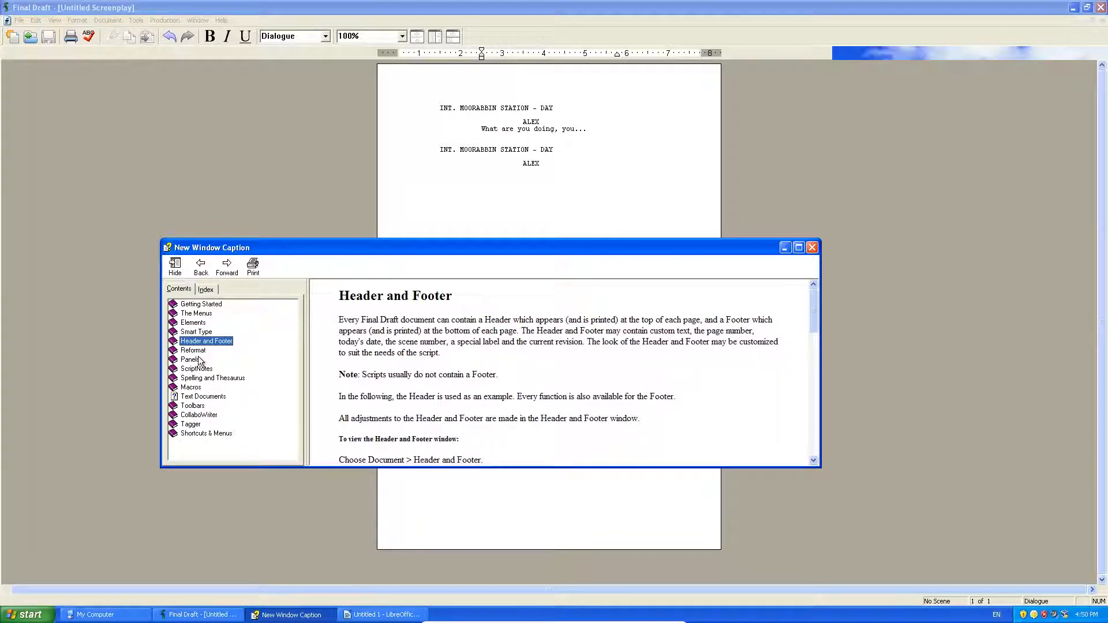
{"action": "left_click", "coordinate": [453, 419]}
{"action": "scroll", "coordinate": [453, 420], "scroll_direction": "down", "scroll_amount": 8}
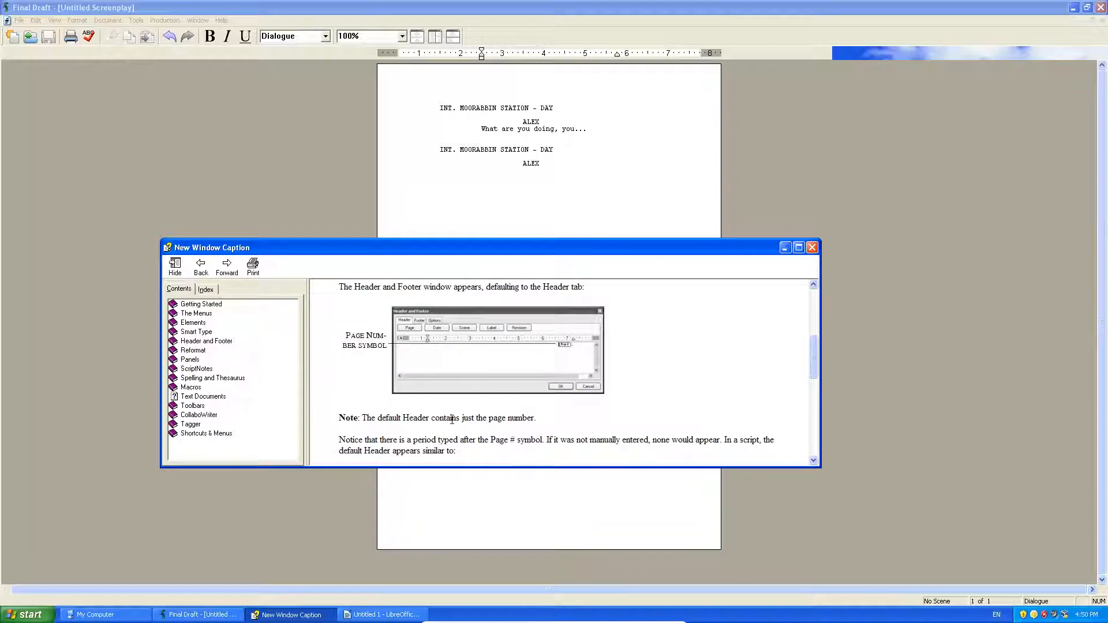
{"action": "scroll", "coordinate": [452, 425], "scroll_direction": "down", "scroll_amount": 3}
{"action": "scroll", "coordinate": [453, 426], "scroll_direction": "down", "scroll_amount": 1}
{"action": "scroll", "coordinate": [436, 422], "scroll_direction": "up", "scroll_amount": 3}
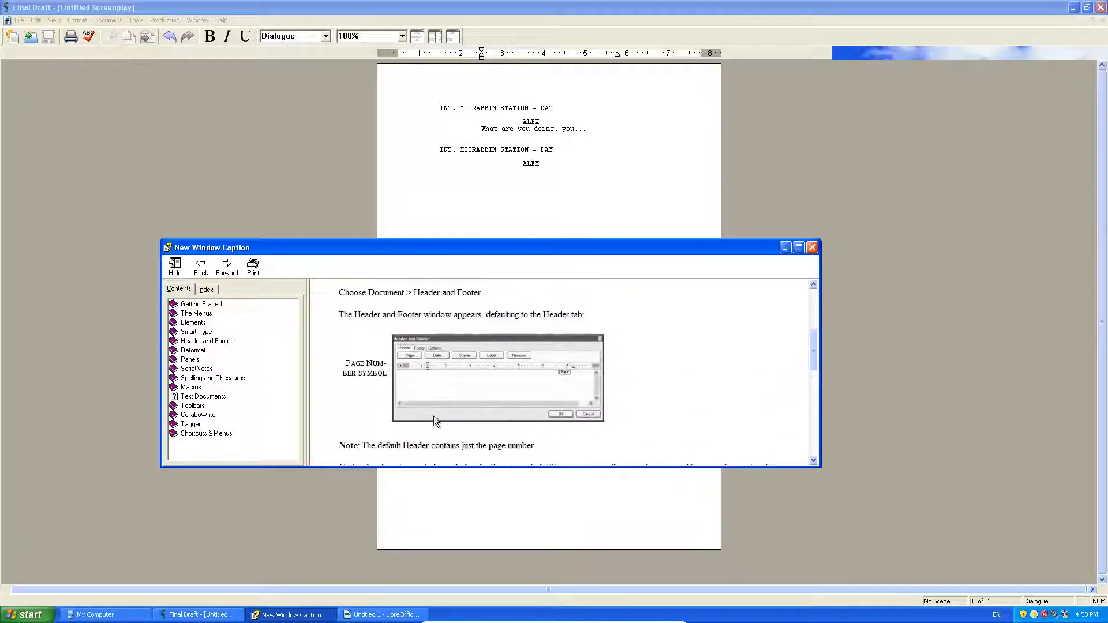
Step: Step through help topics Reformat, Panels, Spelling, Macros, Toolbars and Tagger to Shortcuts & Menus
{"action": "left_click", "coordinate": [185, 344]}
{"action": "left_click", "coordinate": [186, 353]}
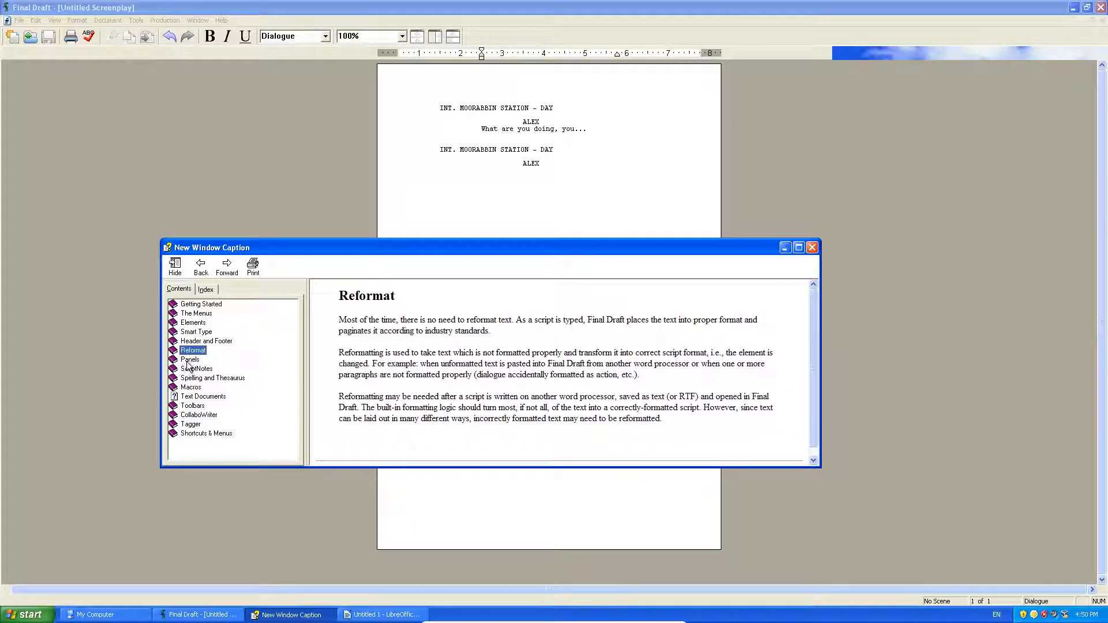
{"action": "left_click", "coordinate": [188, 360]}
{"action": "left_click", "coordinate": [188, 378]}
{"action": "left_click", "coordinate": [195, 387]}
{"action": "left_click", "coordinate": [218, 397]}
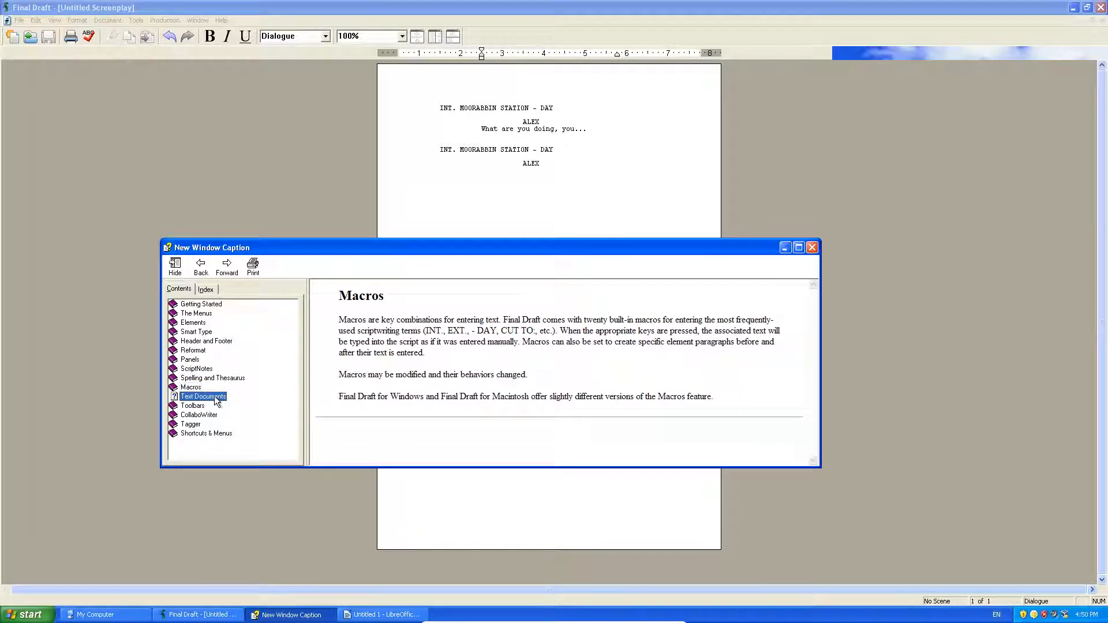
{"action": "left_click", "coordinate": [199, 406]}
{"action": "left_click", "coordinate": [192, 425]}
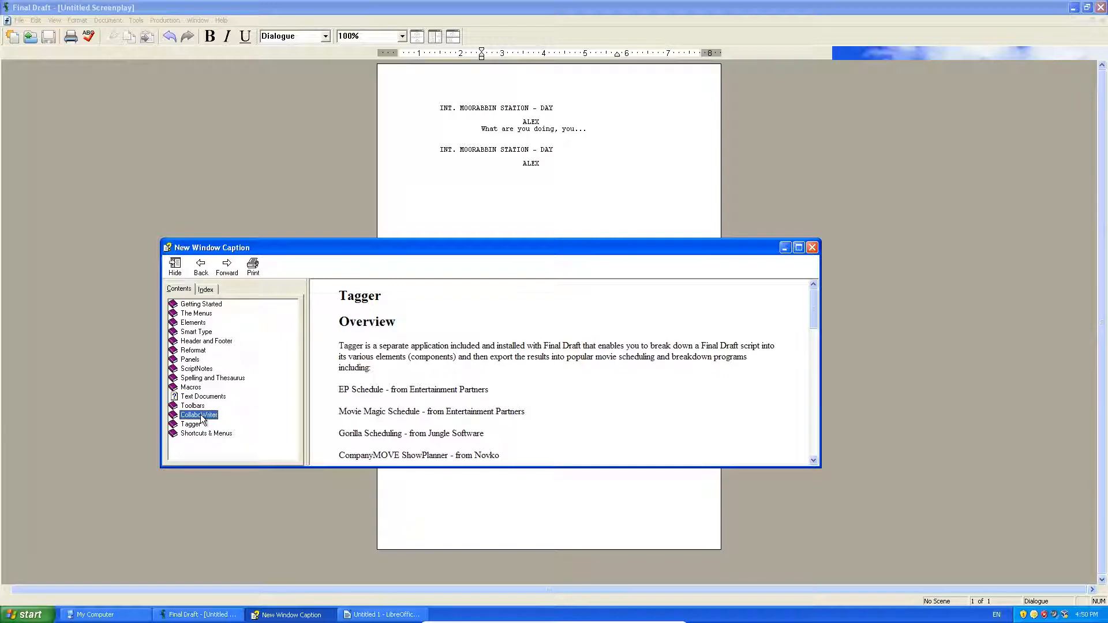
{"action": "left_click", "coordinate": [200, 434]}
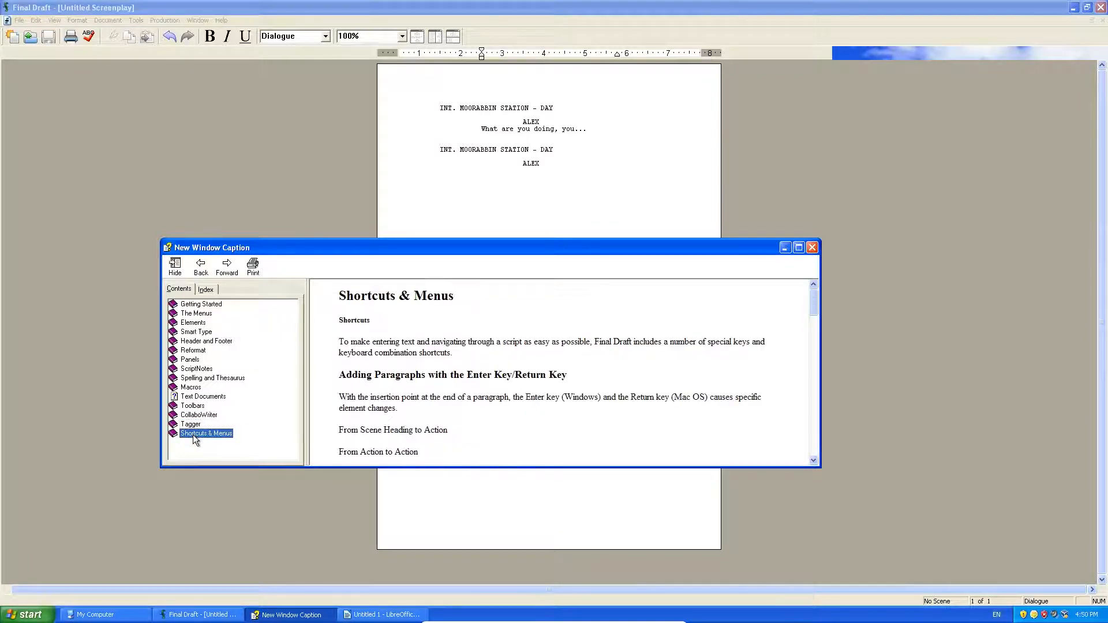
{"action": "left_click", "coordinate": [189, 305]}
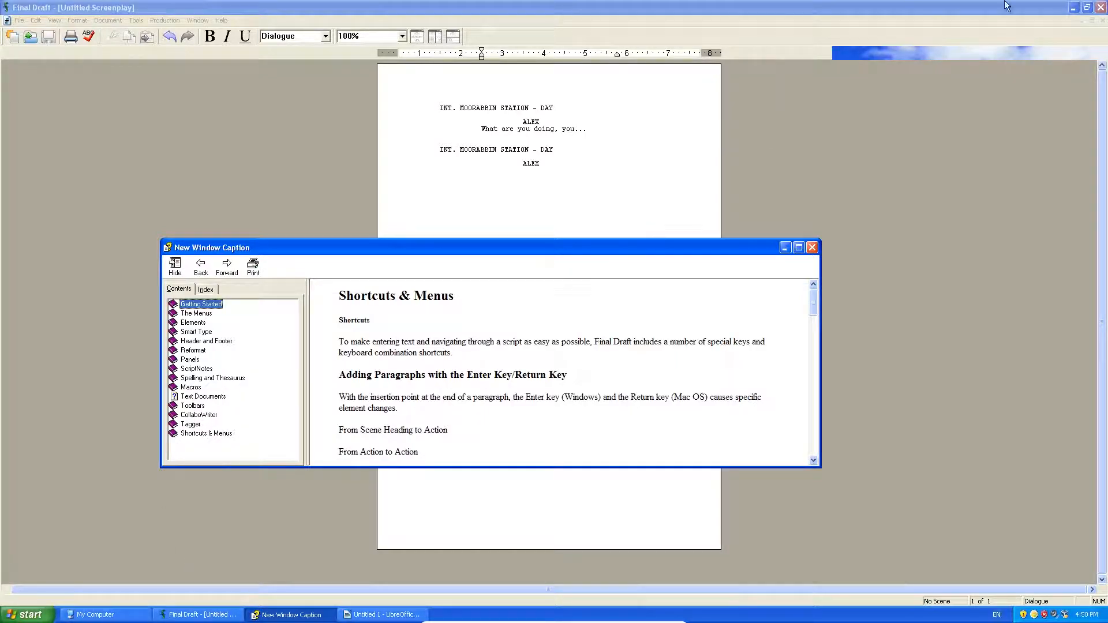
Step: Minimize Final Draft, close the empty LibreOffice Writer document, and launch Opera with its old tabs closed
{"action": "left_click", "coordinate": [1073, 7]}
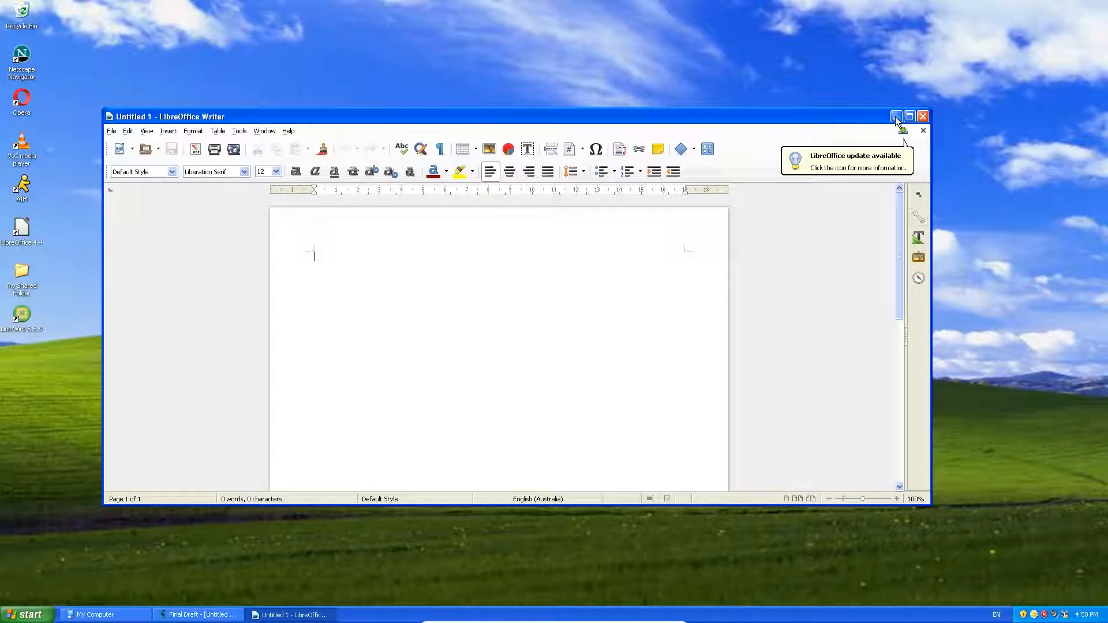
{"action": "left_click", "coordinate": [923, 116]}
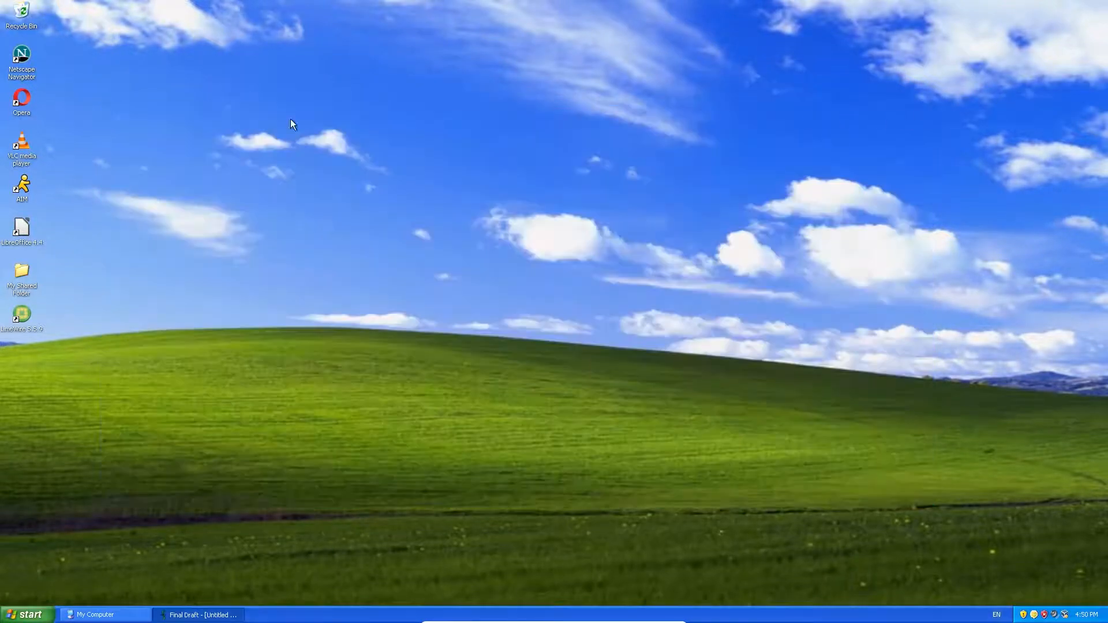
{"action": "double_click", "coordinate": [20, 98]}
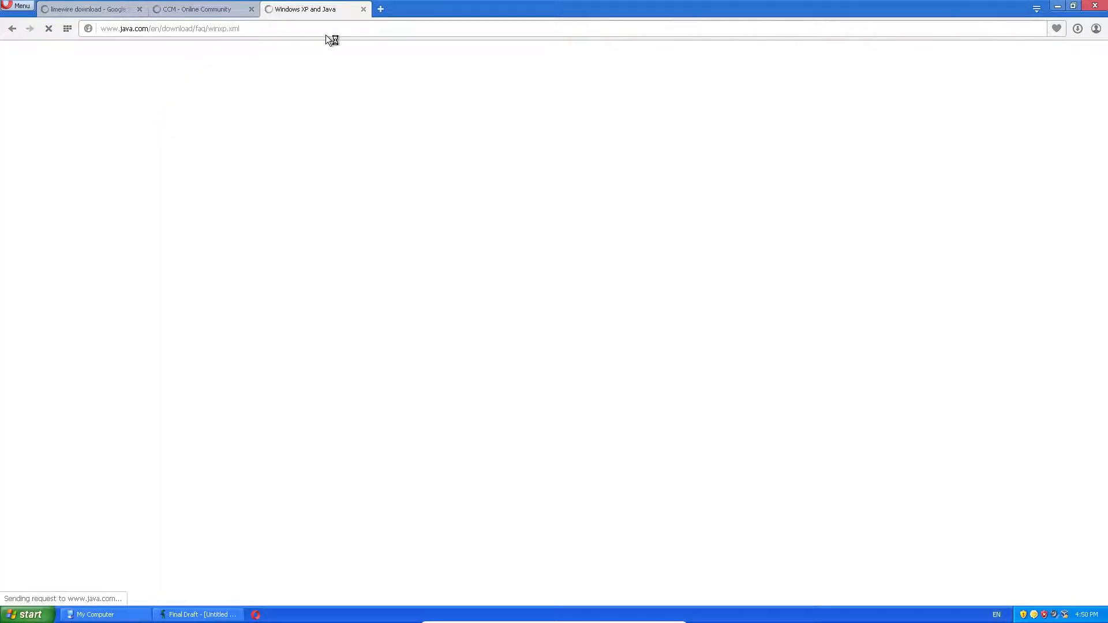
{"action": "left_click", "coordinate": [381, 10]}
{"action": "left_click", "coordinate": [139, 9]}
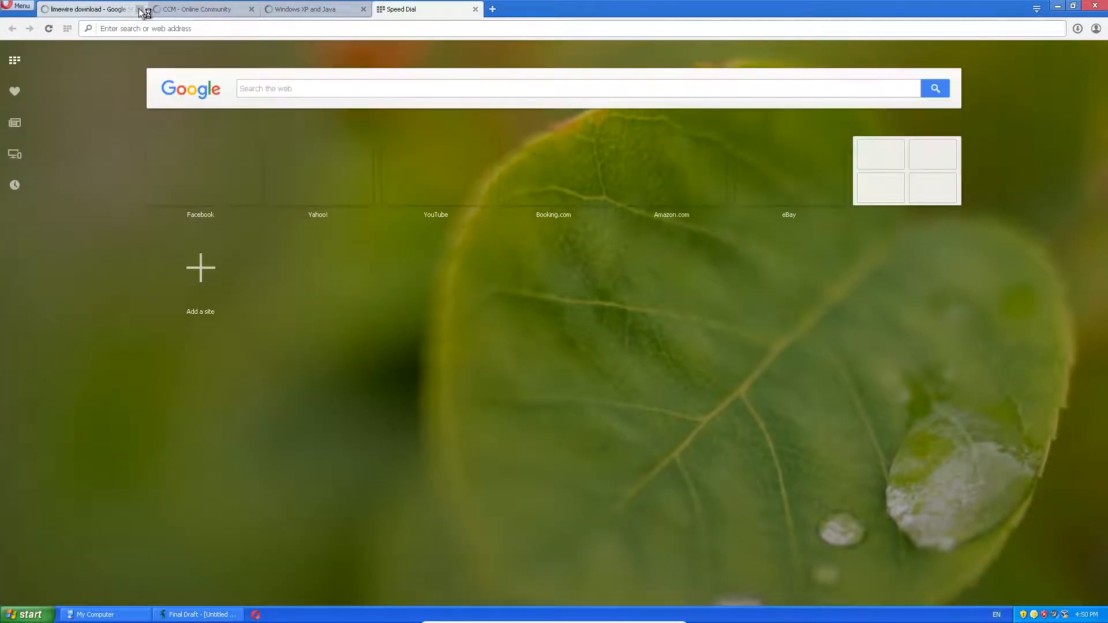
{"action": "left_click", "coordinate": [139, 10]}
{"action": "left_click", "coordinate": [139, 9]}
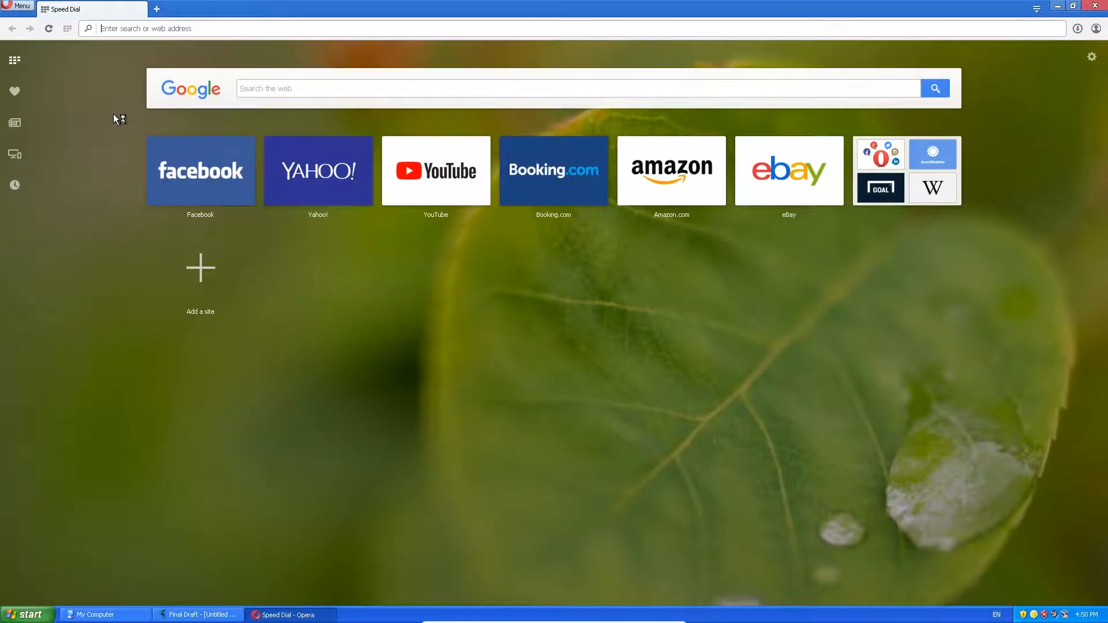
Step: Google 'final draft' and open the Final Draft 10 store page from the results
{"action": "type", "text": "final draft"}
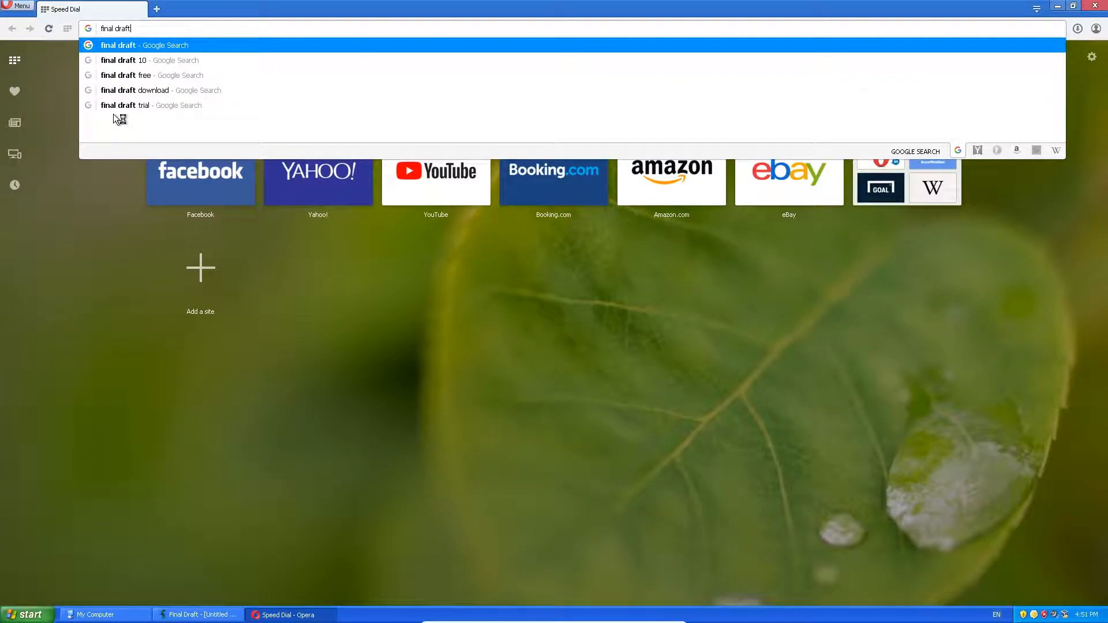
{"action": "key", "text": "Return"}
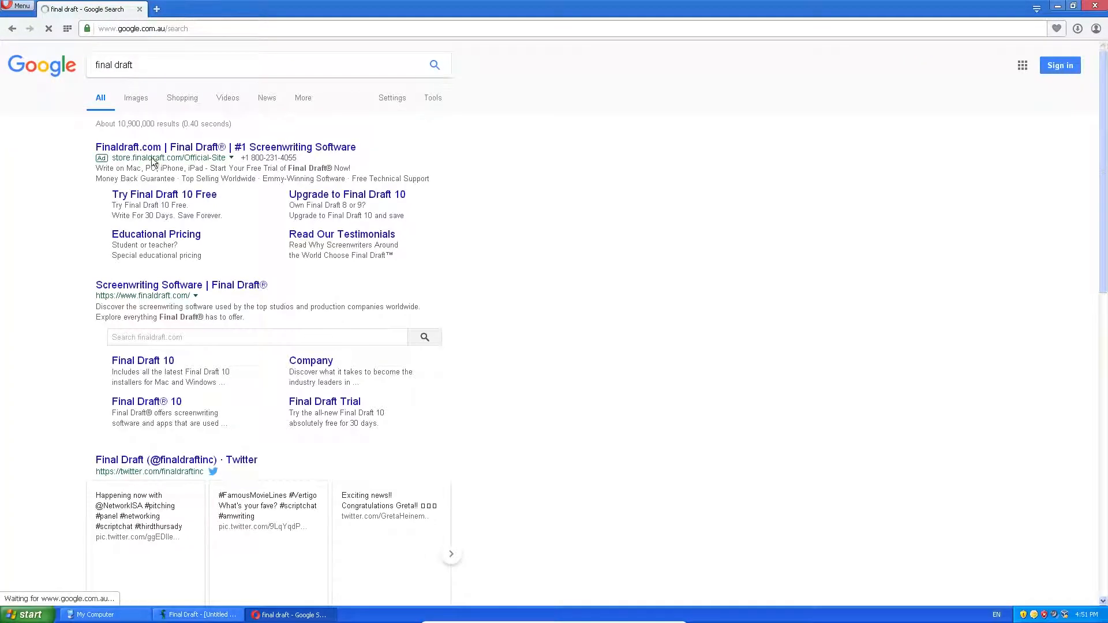
{"action": "middle_click", "coordinate": [172, 284]}
{"action": "middle_click", "coordinate": [143, 361]}
{"action": "left_click", "coordinate": [344, 8]}
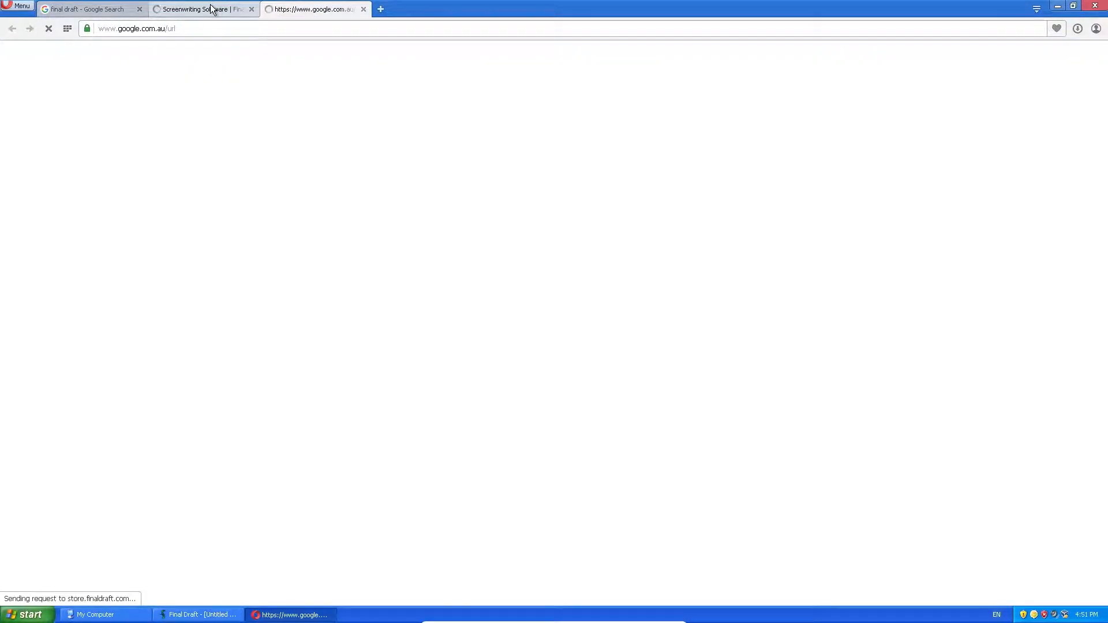
{"action": "left_click", "coordinate": [251, 9]}
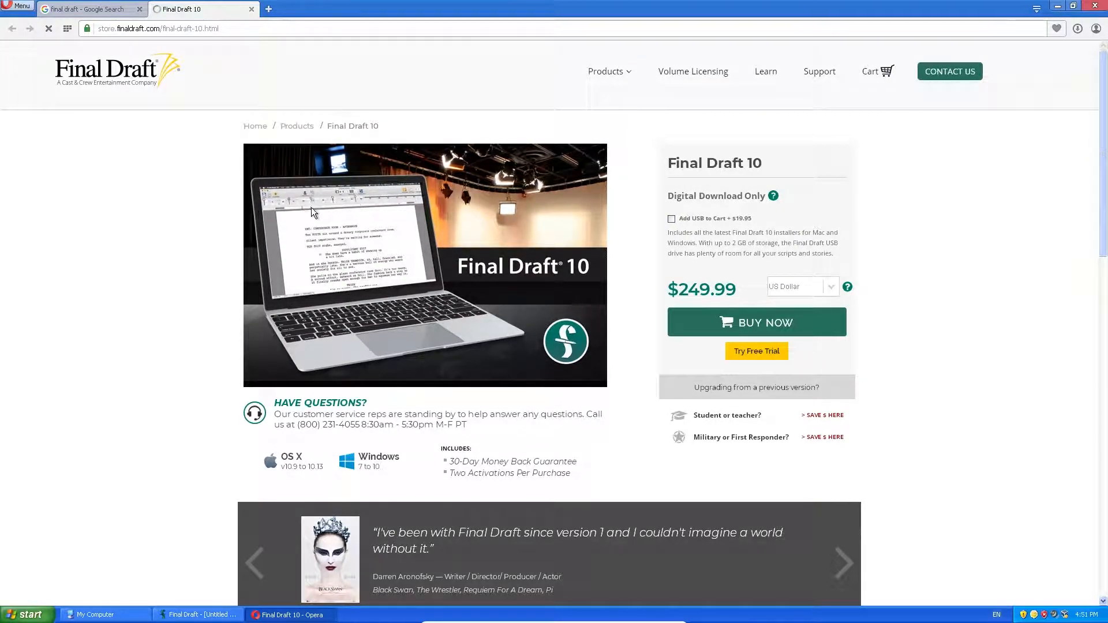
Step: Scroll through the Final Draft 10 store page to review the $249.99 download
{"action": "scroll", "coordinate": [234, 265], "scroll_direction": "down", "scroll_amount": 5}
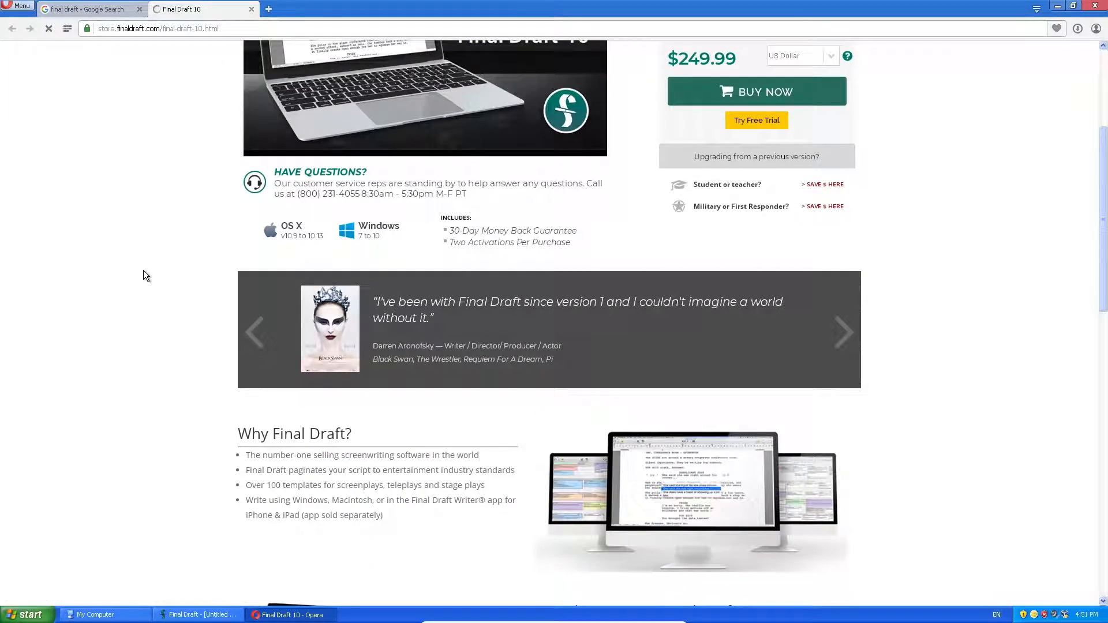
{"action": "scroll", "coordinate": [143, 270], "scroll_direction": "up", "scroll_amount": 5}
{"action": "scroll", "coordinate": [143, 270], "scroll_direction": "down", "scroll_amount": 1}
{"action": "scroll", "coordinate": [144, 274], "scroll_direction": "down", "scroll_amount": 8}
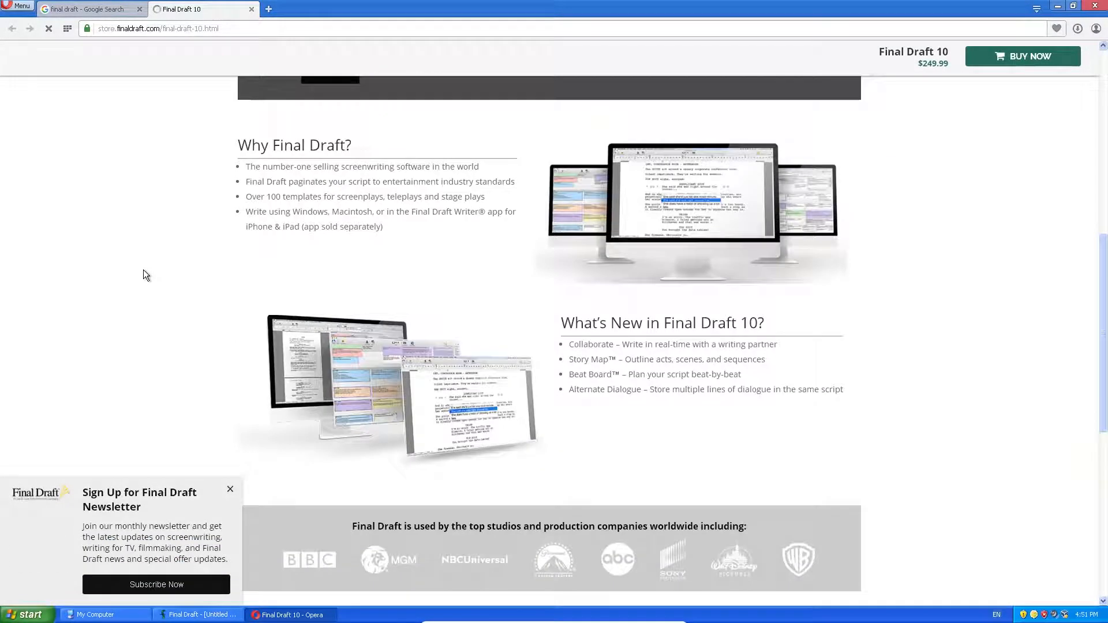
{"action": "scroll", "coordinate": [143, 270], "scroll_direction": "down", "scroll_amount": 6}
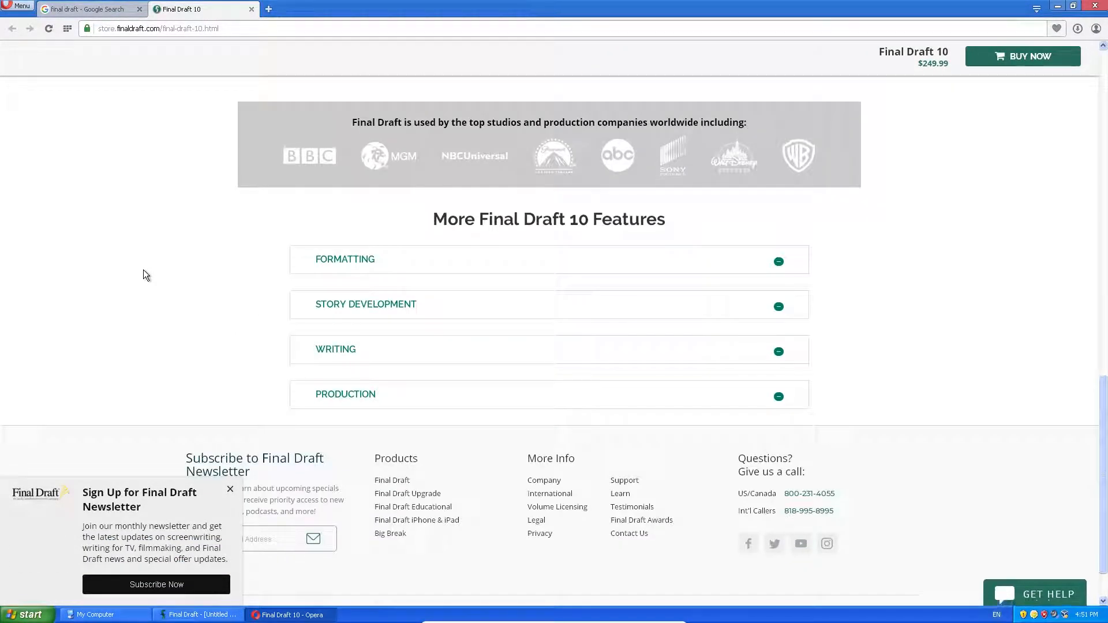
{"action": "scroll", "coordinate": [143, 270], "scroll_direction": "up", "scroll_amount": 10}
{"action": "scroll", "coordinate": [143, 269], "scroll_direction": "up", "scroll_amount": 5}
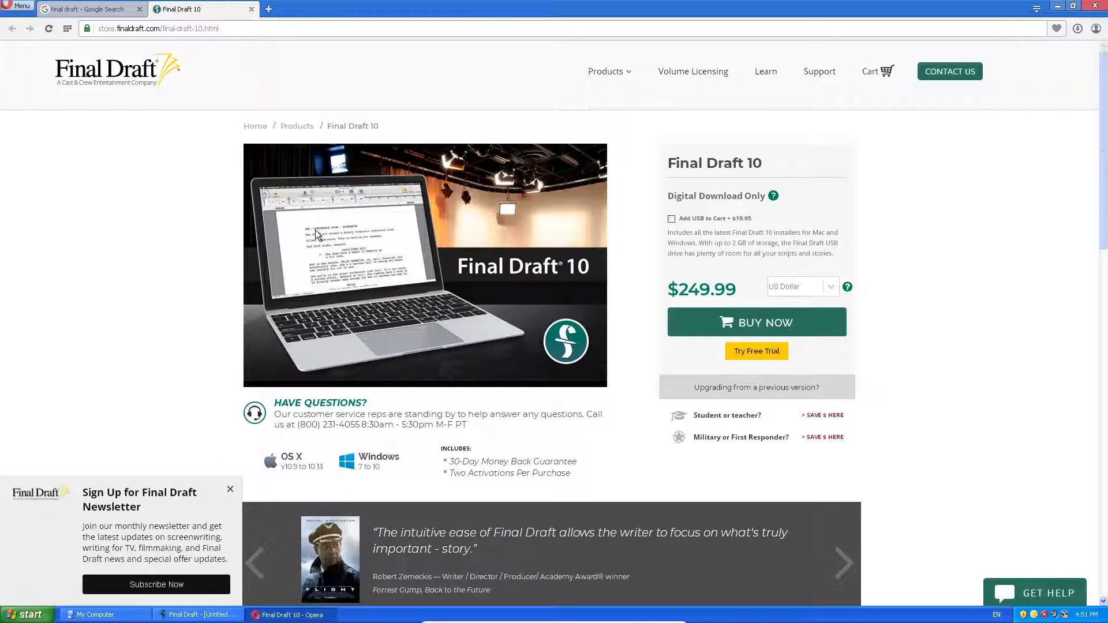
{"action": "scroll", "coordinate": [296, 264], "scroll_direction": "down", "scroll_amount": 1}
{"action": "scroll", "coordinate": [295, 265], "scroll_direction": "up", "scroll_amount": 1}
Step: Switch store prices to Australian dollars and view the Final Draft 10 Educational version at A$165.74
{"action": "left_click", "coordinate": [825, 291]}
{"action": "left_click", "coordinate": [818, 299]}
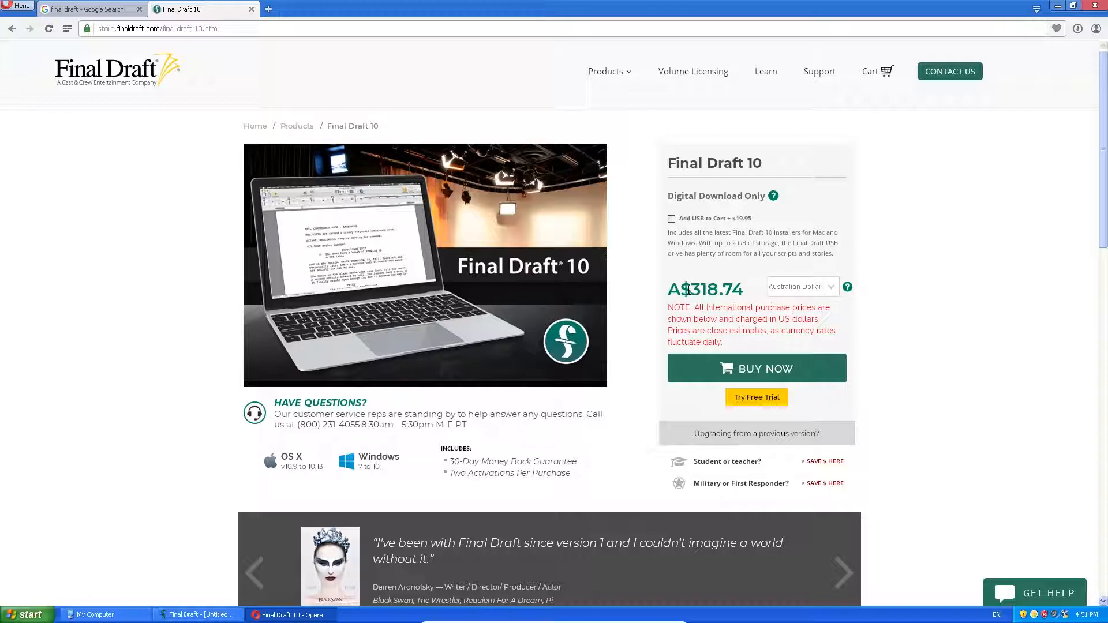
{"action": "left_click", "coordinate": [840, 462]}
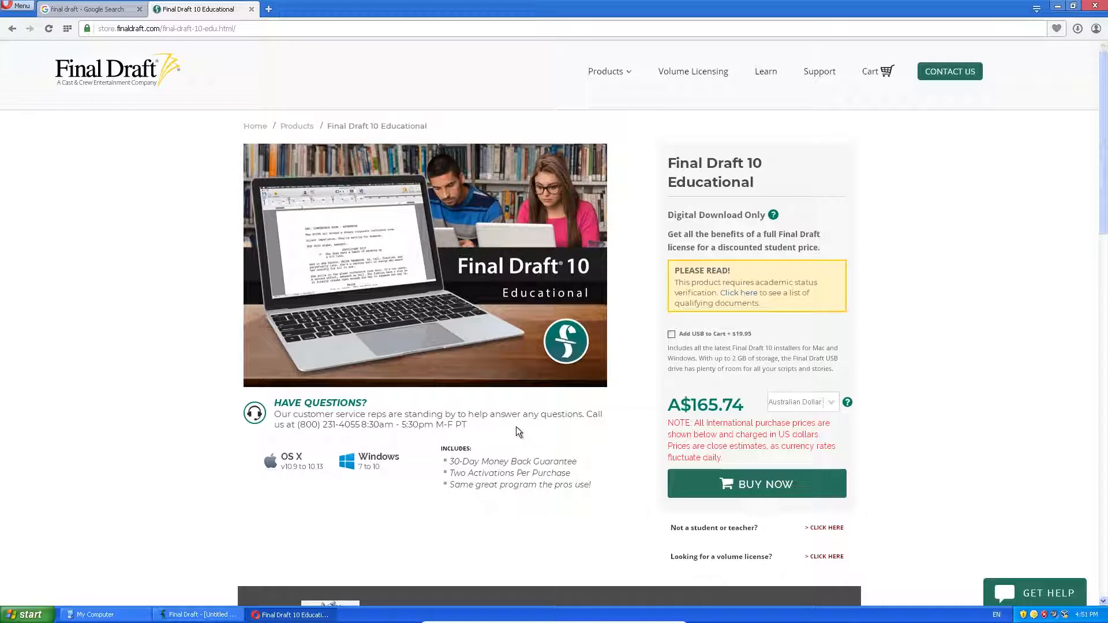
{"action": "scroll", "coordinate": [516, 427], "scroll_direction": "down", "scroll_amount": 1}
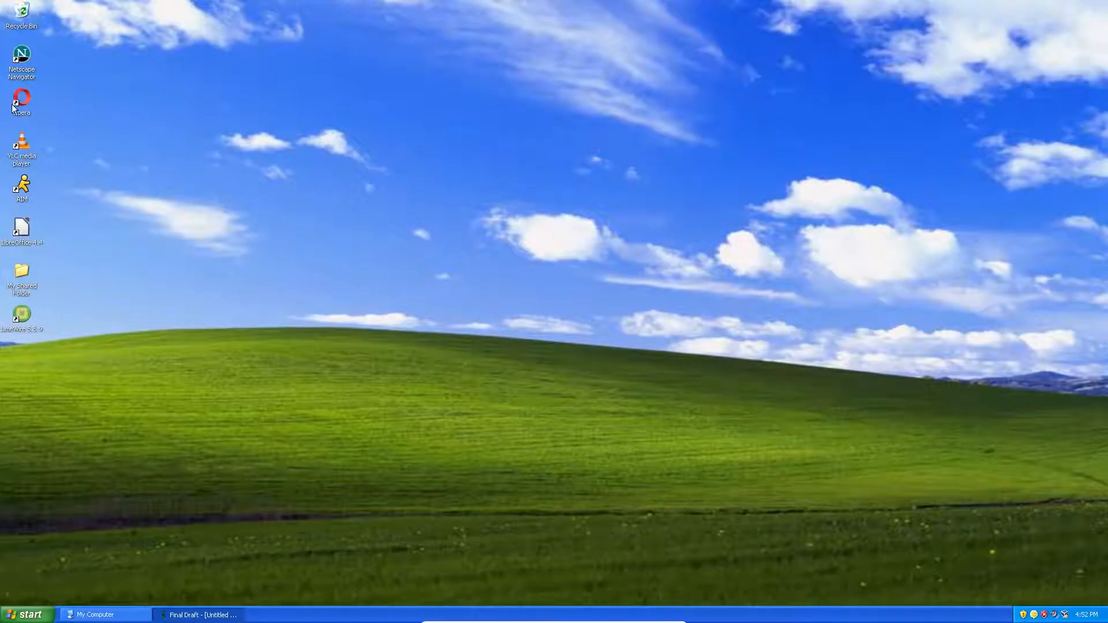
Step: Drag the Final Draft 7 Start menu entry onto the desktop as a shortcut
{"action": "left_click", "coordinate": [26, 615]}
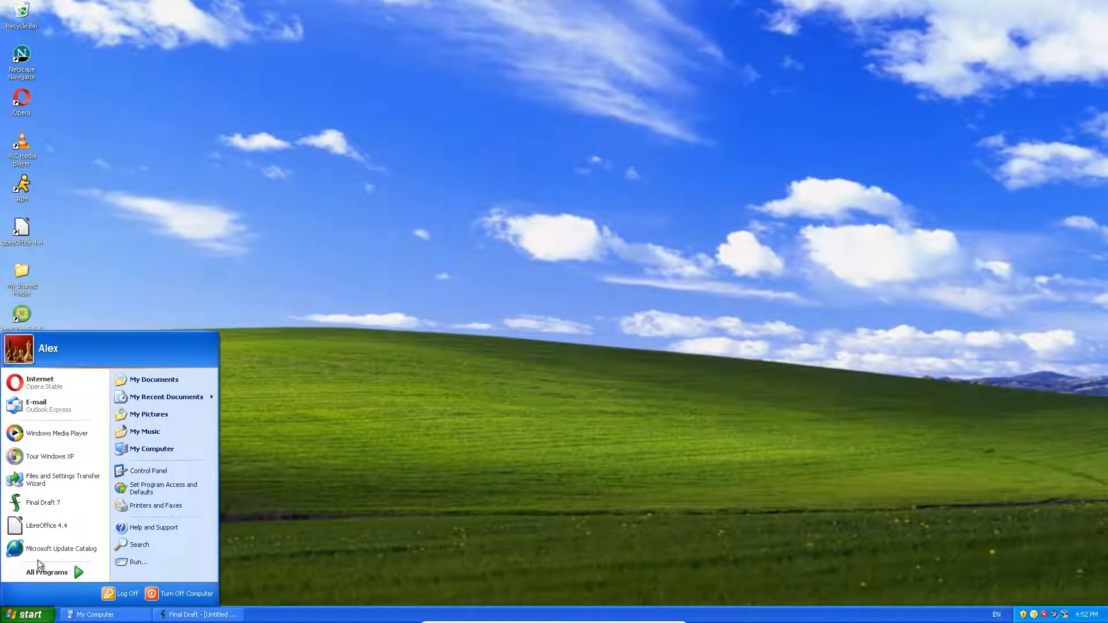
{"action": "right_click", "coordinate": [51, 511]}
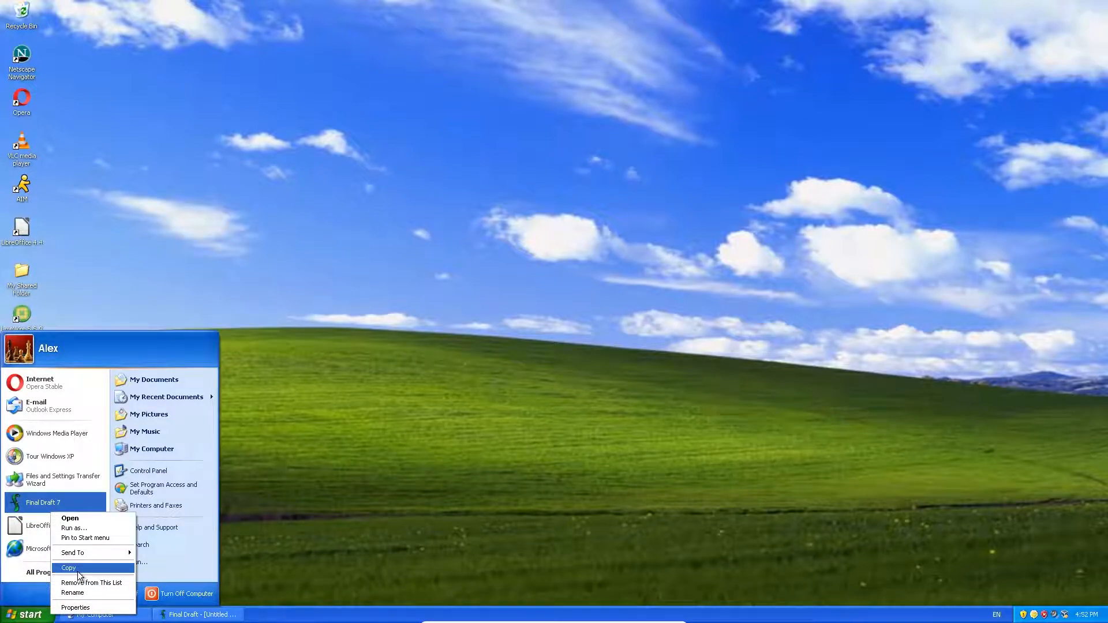
{"action": "left_click_drag", "start_coordinate": [21, 505], "coordinate": [18, 353]}
Step: View Help > About Final Draft, then quit without saving the untitled screenplay
{"action": "double_click", "coordinate": [17, 352]}
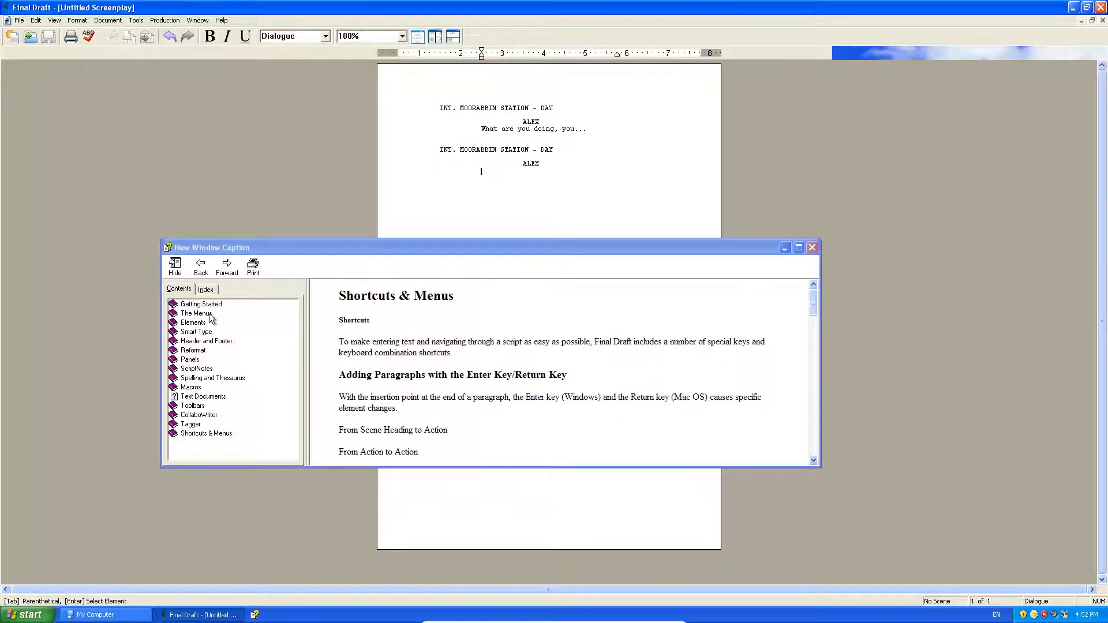
{"action": "left_click", "coordinate": [811, 247]}
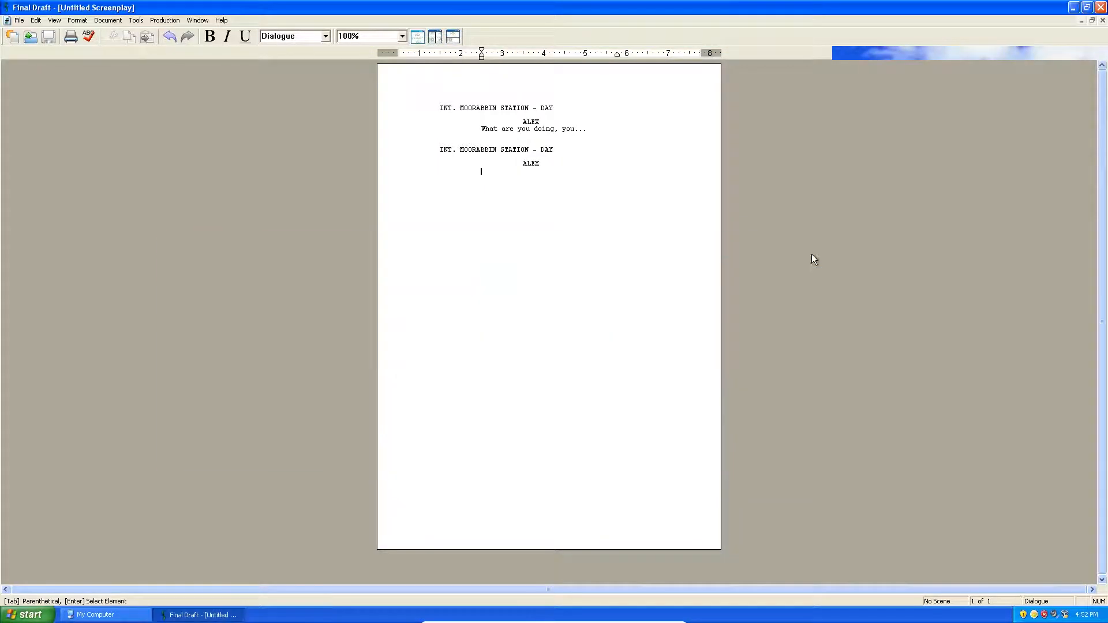
{"action": "left_click", "coordinate": [221, 20]}
{"action": "left_click", "coordinate": [254, 221]}
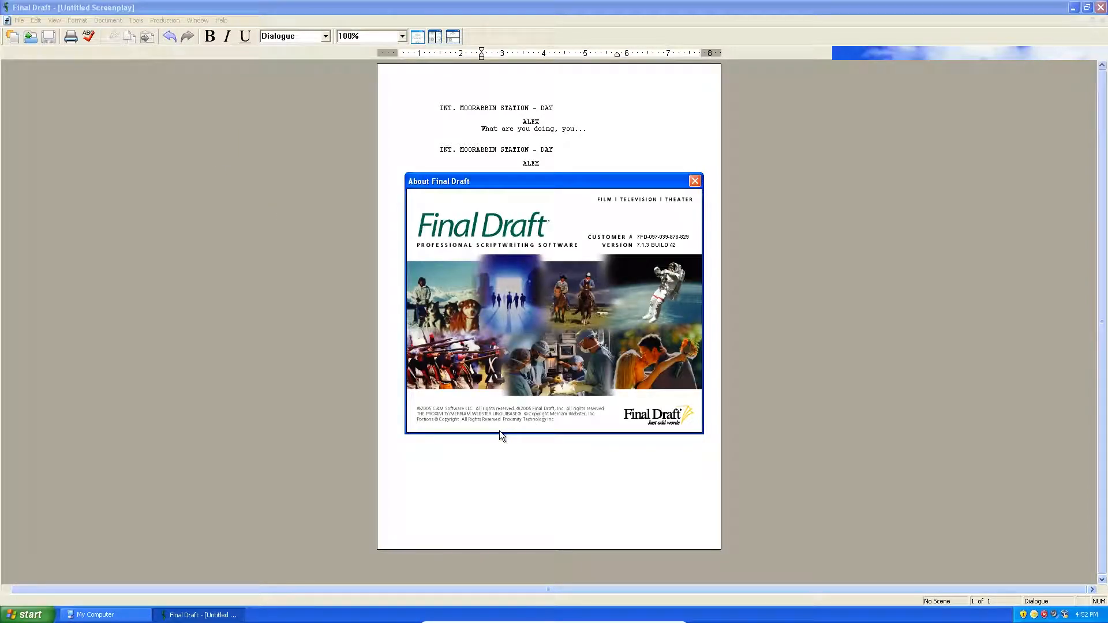
{"action": "left_click", "coordinate": [695, 182]}
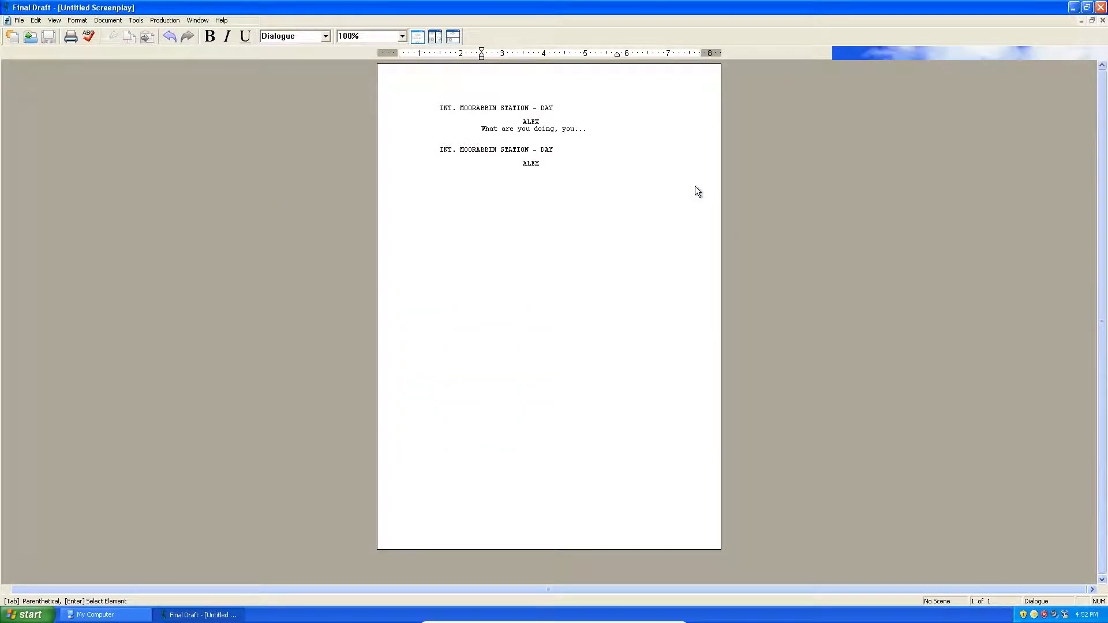
{"action": "left_click", "coordinate": [1100, 8]}
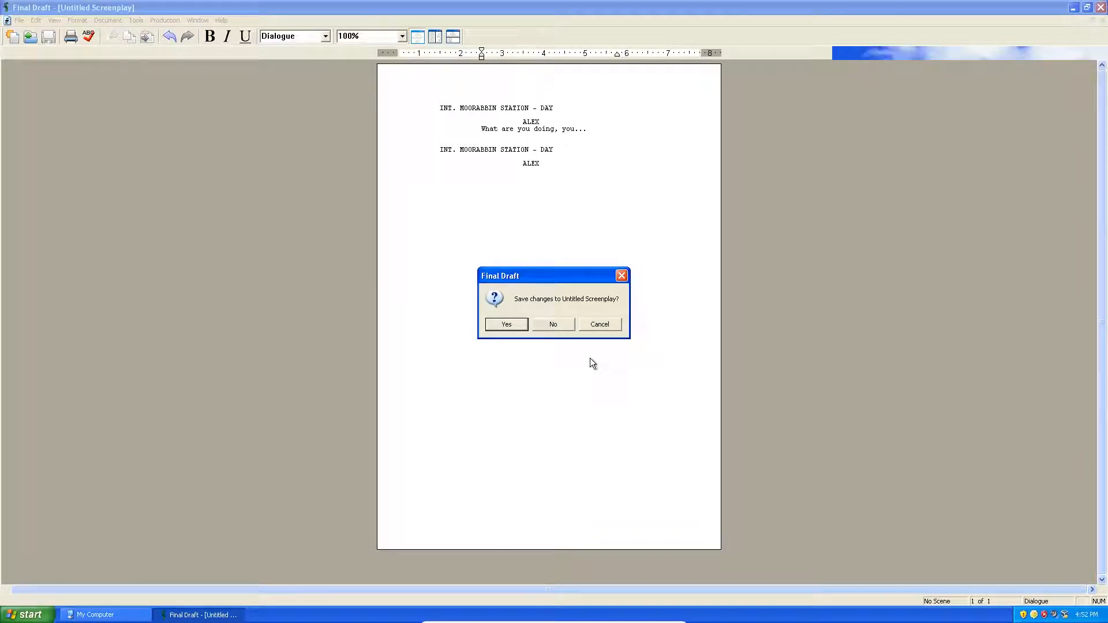
{"action": "left_click", "coordinate": [565, 323]}
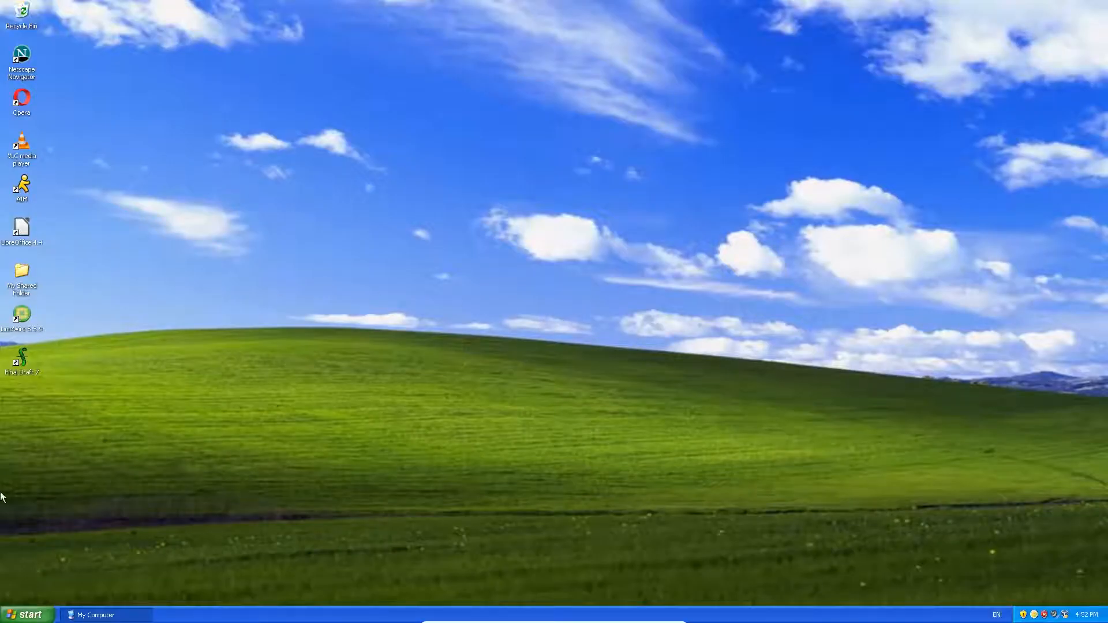
Step: Shut down the Windows XP virtual machine via Start > Turn Off Computer > Turn Off
{"action": "left_click", "coordinate": [28, 615]}
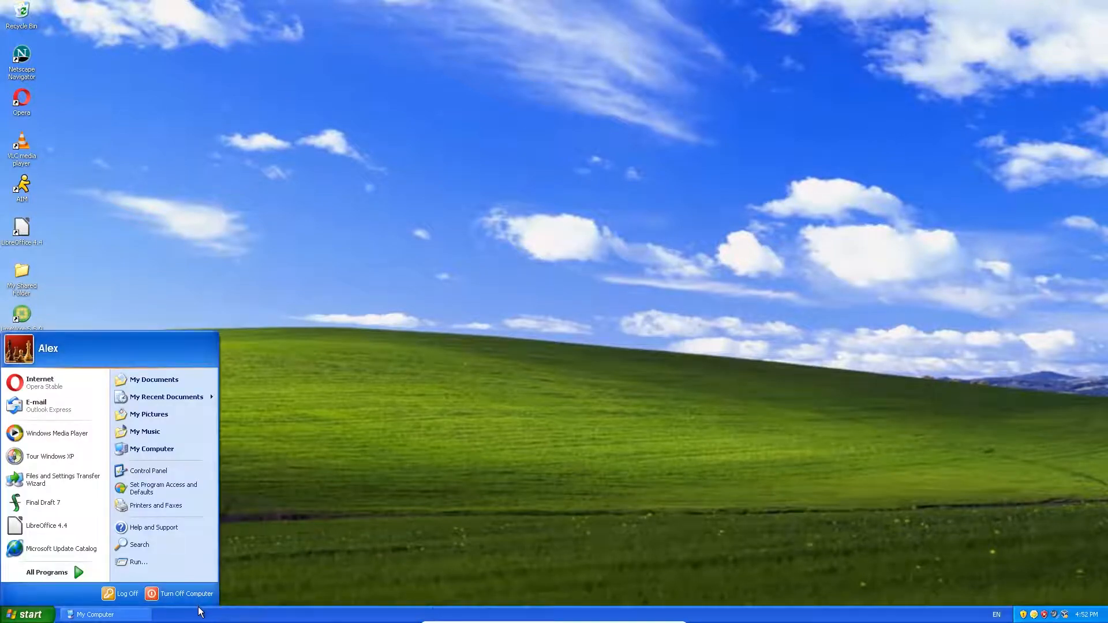
{"action": "left_click", "coordinate": [185, 594]}
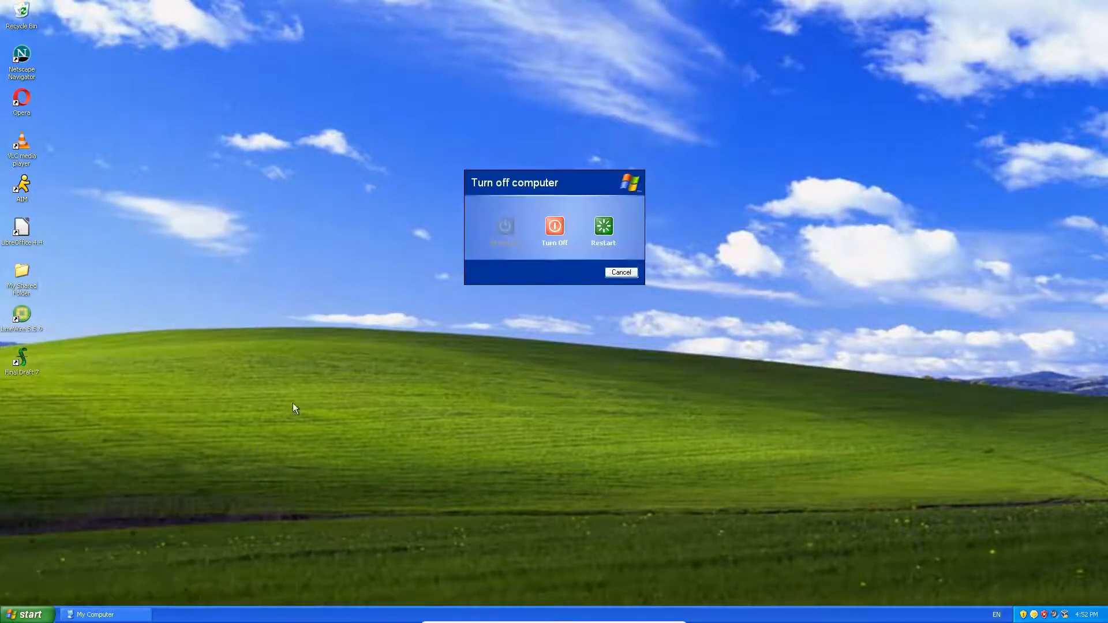
{"action": "left_click", "coordinate": [547, 225]}
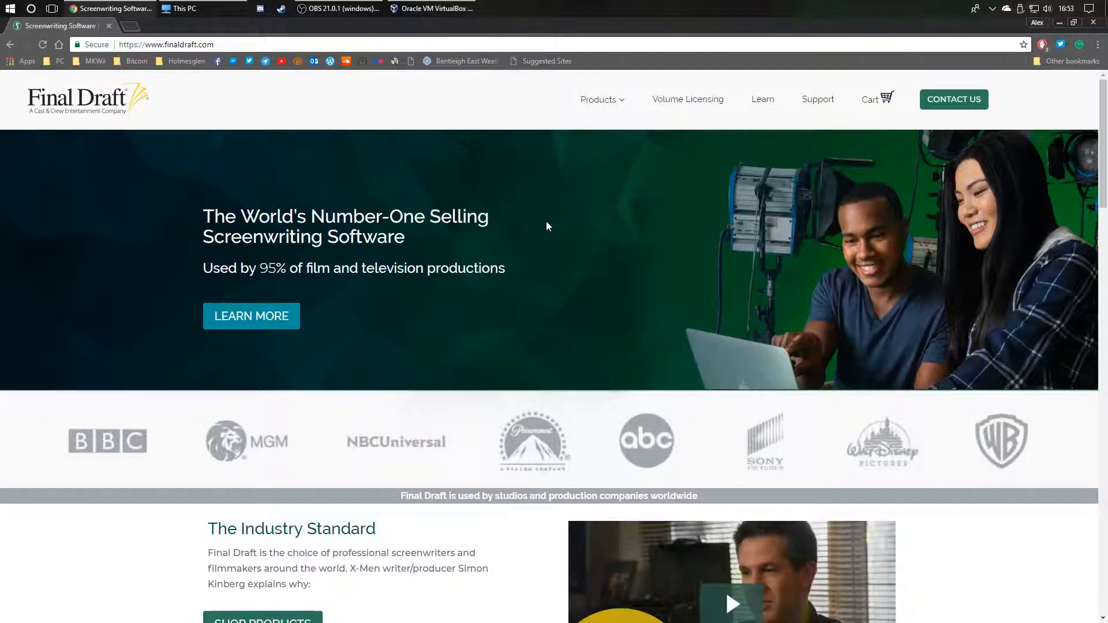
Step: Start the Windows 2000 SP4 VM, dismiss the DVD image warning, and switch it to full screen
{"action": "left_click", "coordinate": [415, 9]}
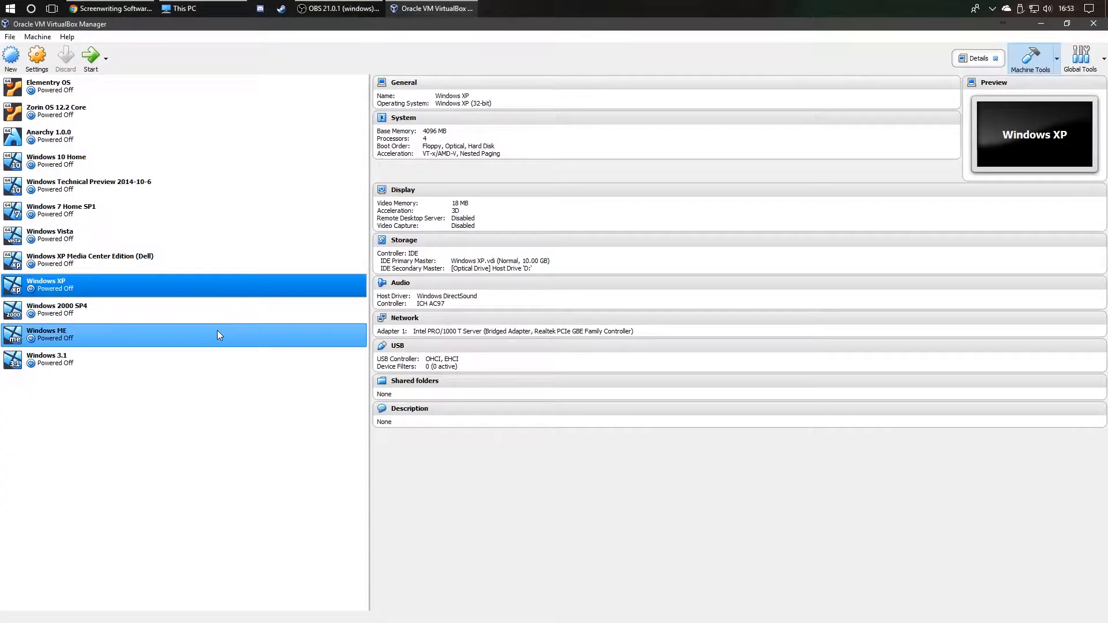
{"action": "left_click", "coordinate": [221, 306]}
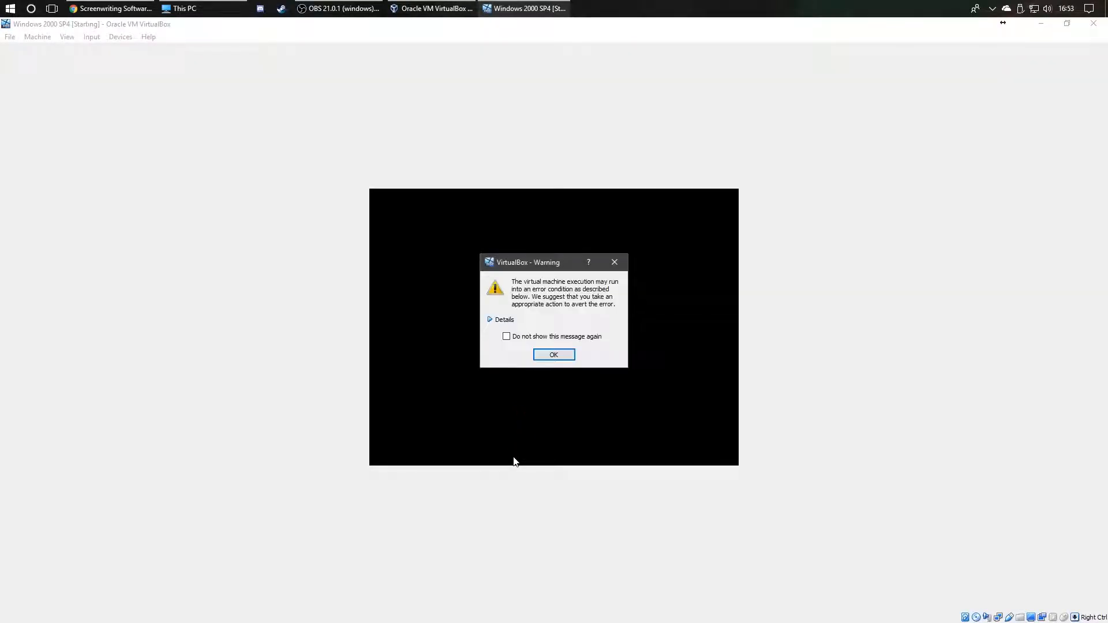
{"action": "left_click", "coordinate": [510, 319]}
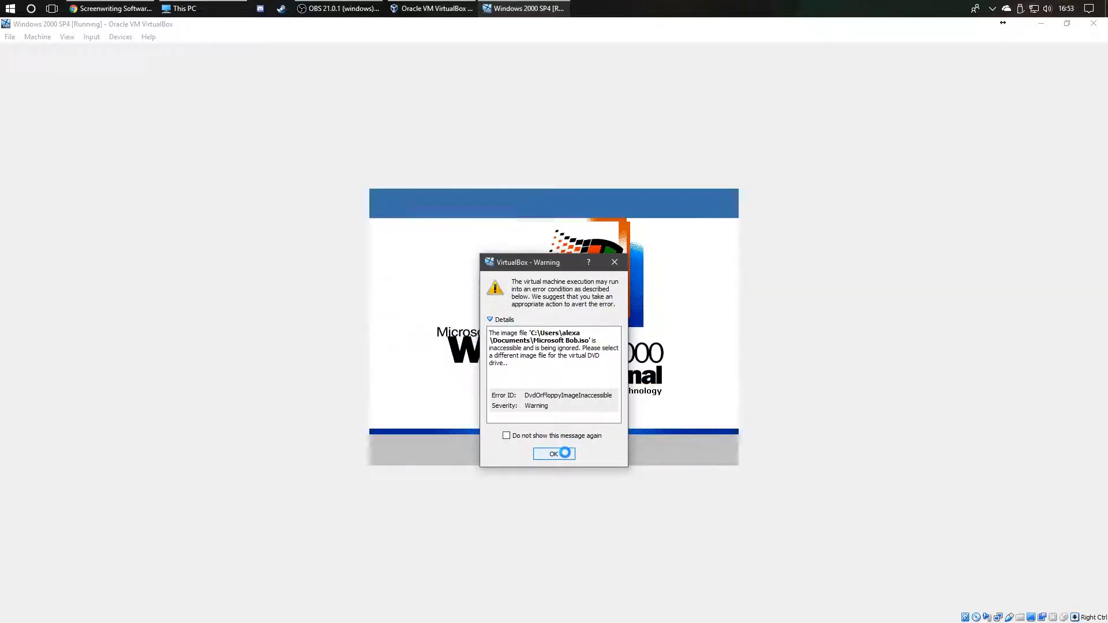
{"action": "left_click", "coordinate": [563, 453]}
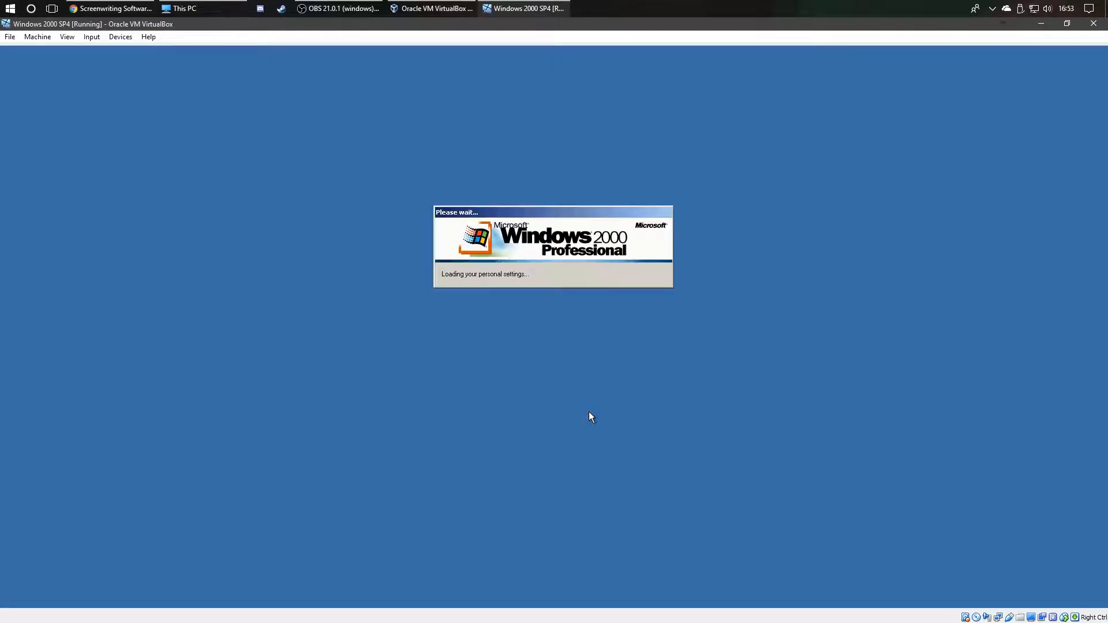
{"action": "key", "text": "ctrl+f"}
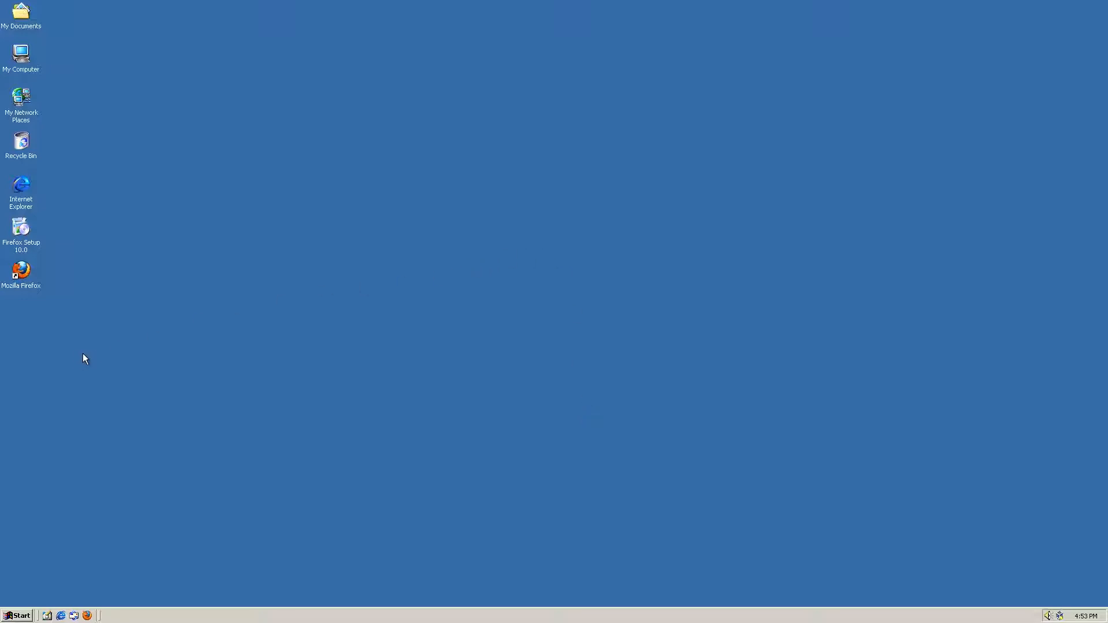
Step: Open My Computer and attach the host DVD drive to the Windows 2000 VM
{"action": "double_click", "coordinate": [21, 58]}
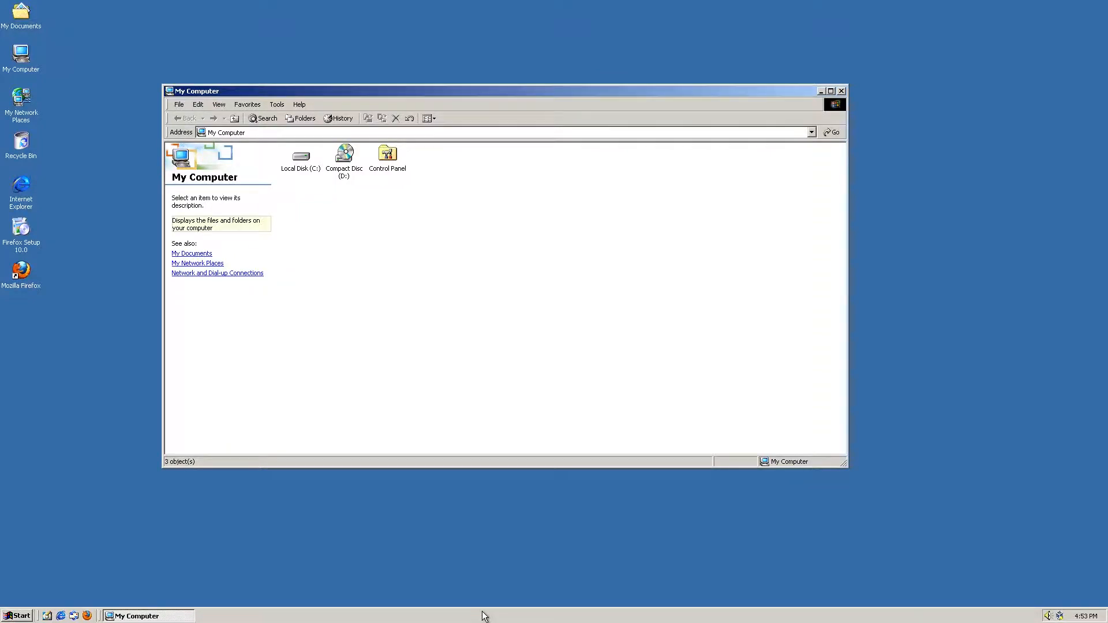
{"action": "key", "text": "Control_R+f"}
{"action": "left_click", "coordinate": [118, 37]}
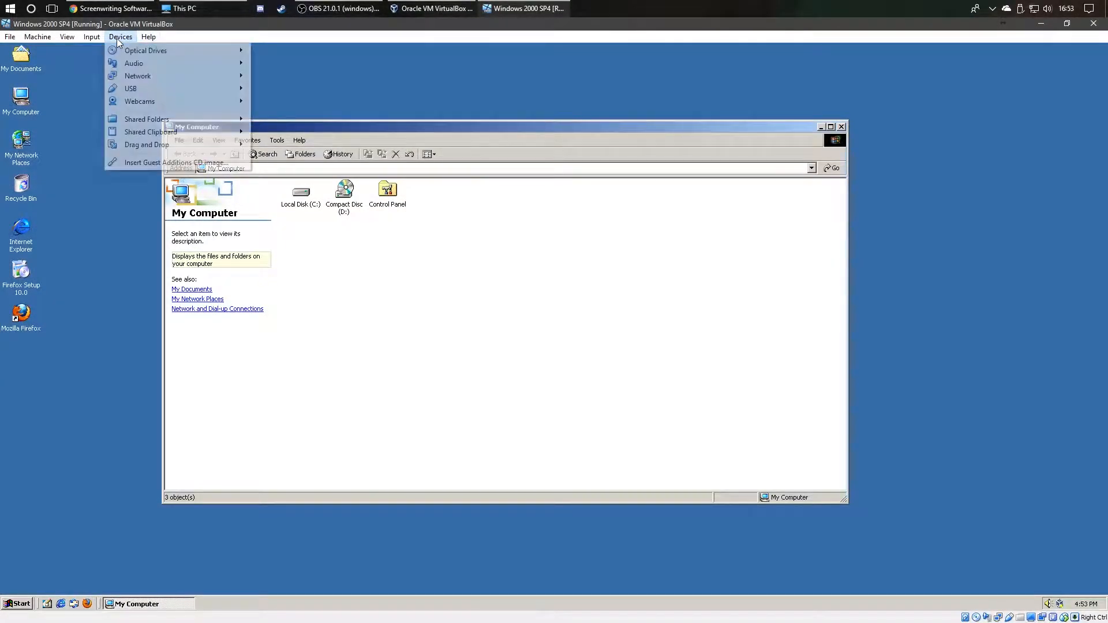
{"action": "mouse_move", "coordinate": [150, 51]}
{"action": "left_click", "coordinate": [343, 67]}
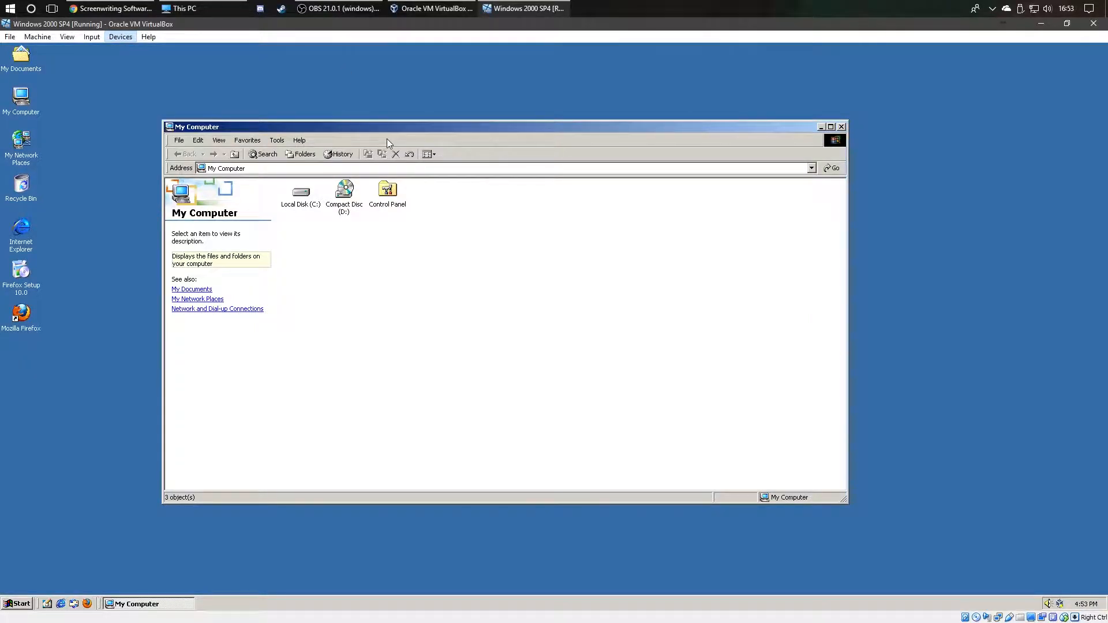
Step: Maximize My Computer and run AutoPlay on the Final Draft 7 (D:) disc
{"action": "double_click", "coordinate": [420, 128]}
{"action": "left_click", "coordinate": [185, 110]}
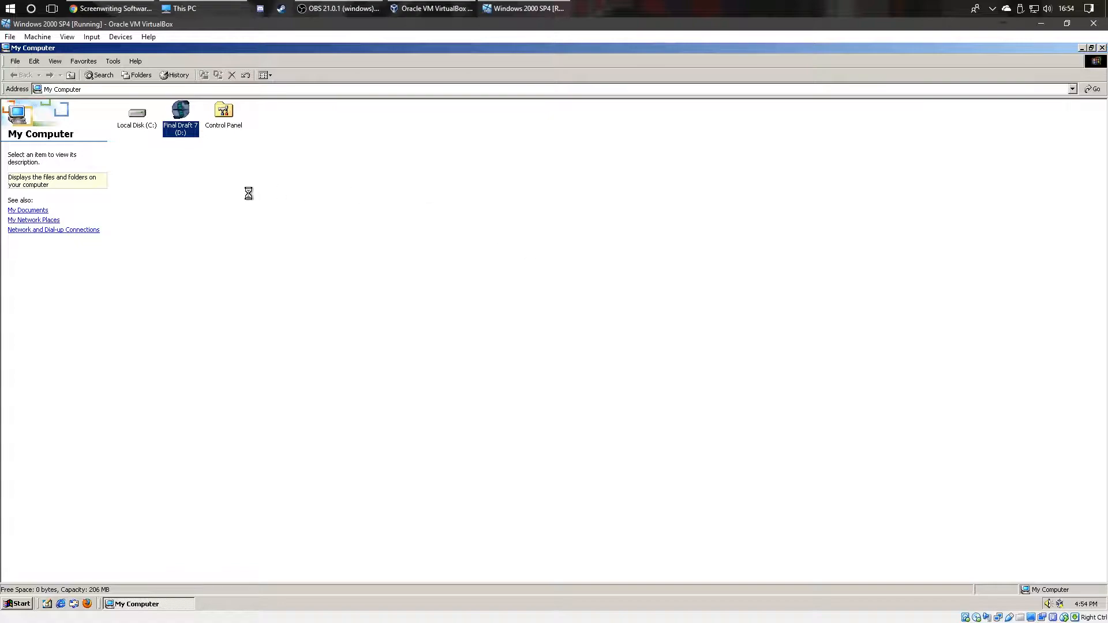
{"action": "left_click", "coordinate": [202, 211]}
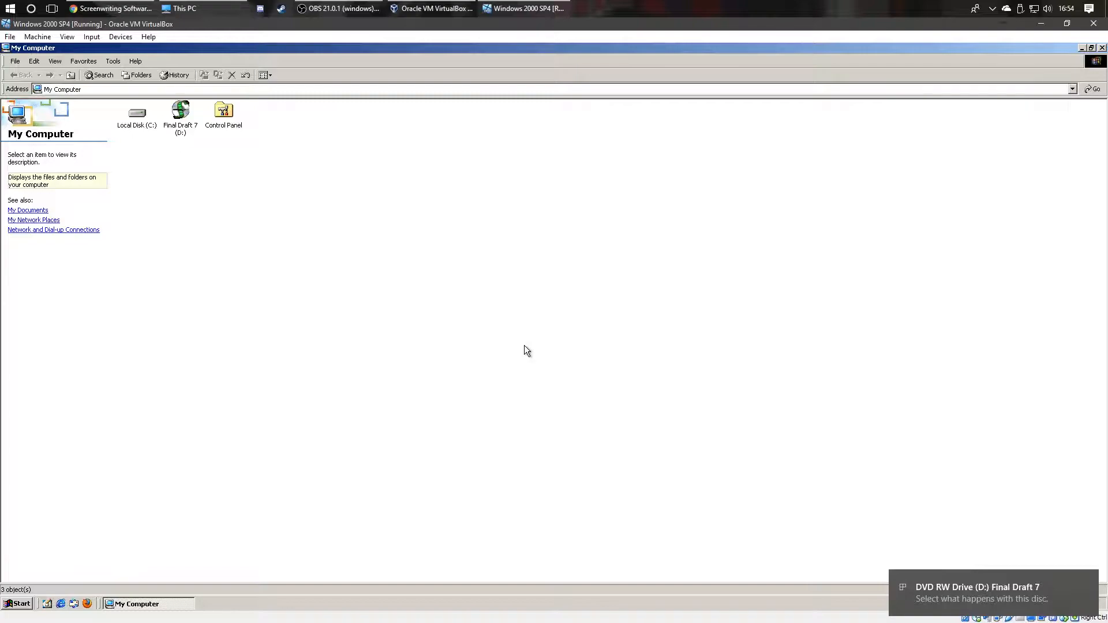
{"action": "key", "text": "ctrl+f"}
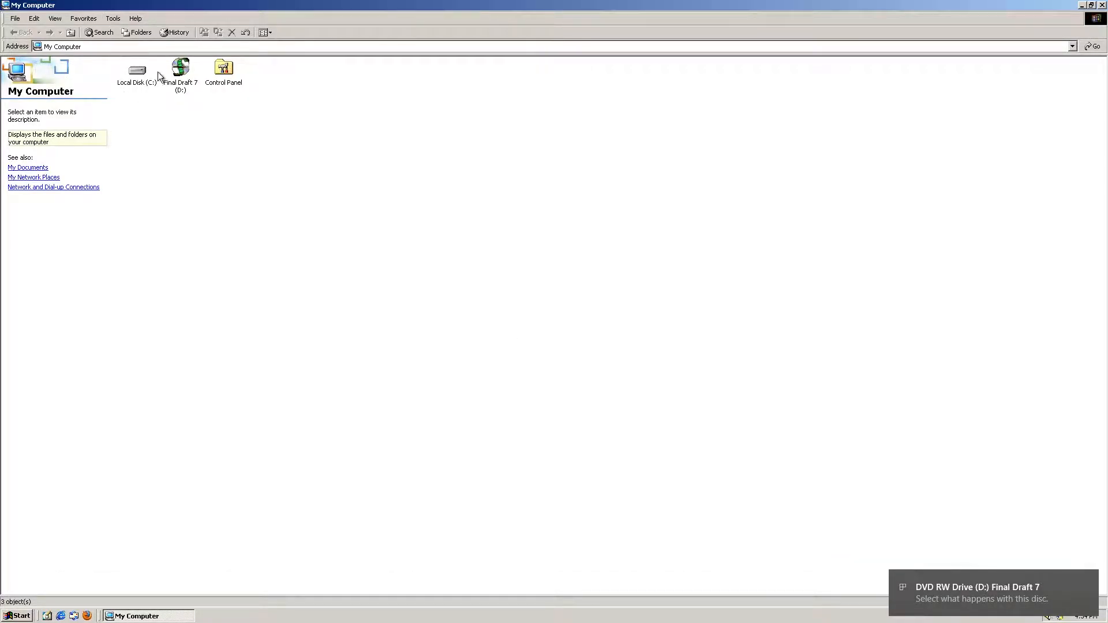
{"action": "right_click", "coordinate": [175, 70]}
{"action": "left_click", "coordinate": [232, 74]}
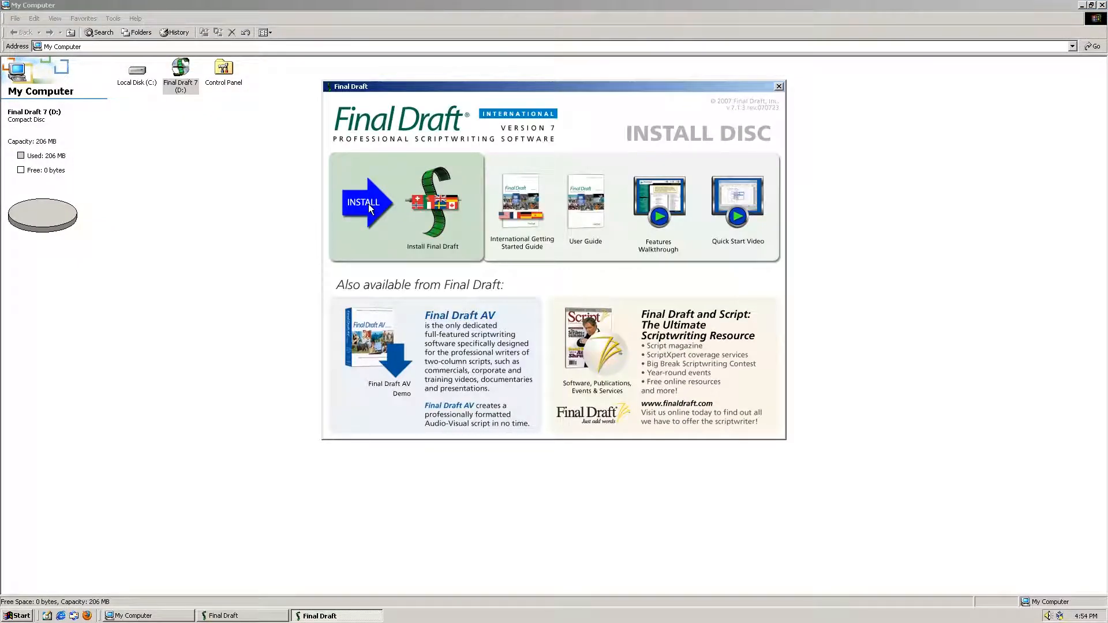
Step: Install Final Draft 7 with English (U.K.) as the language and default settings
{"action": "left_click", "coordinate": [428, 205]}
{"action": "left_click", "coordinate": [499, 293]}
{"action": "left_click", "coordinate": [402, 378]}
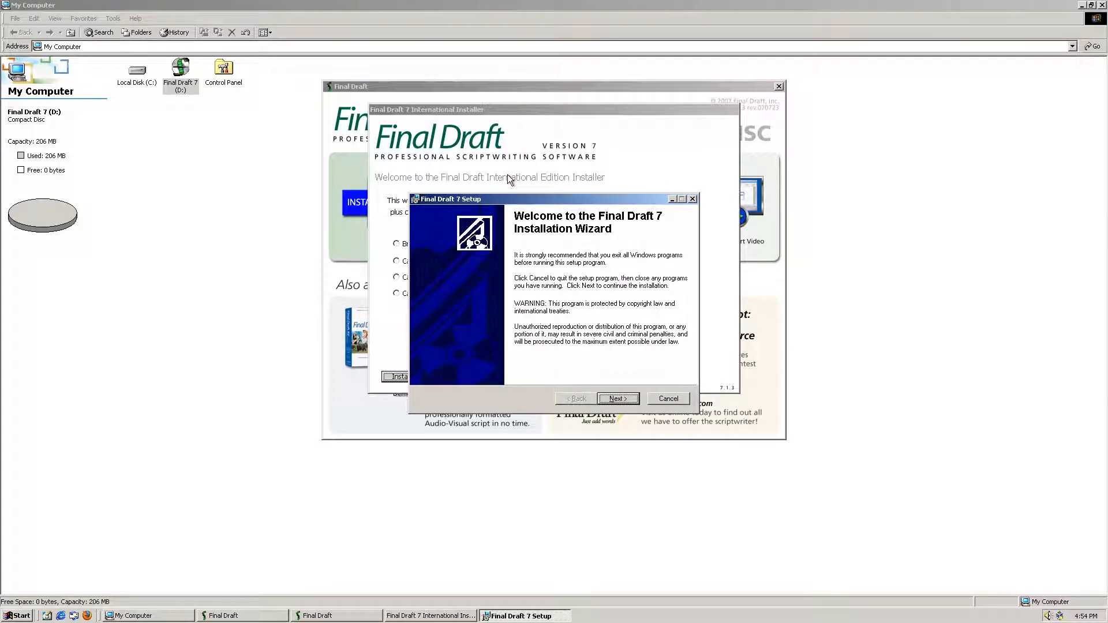
{"action": "left_click", "coordinate": [596, 394]}
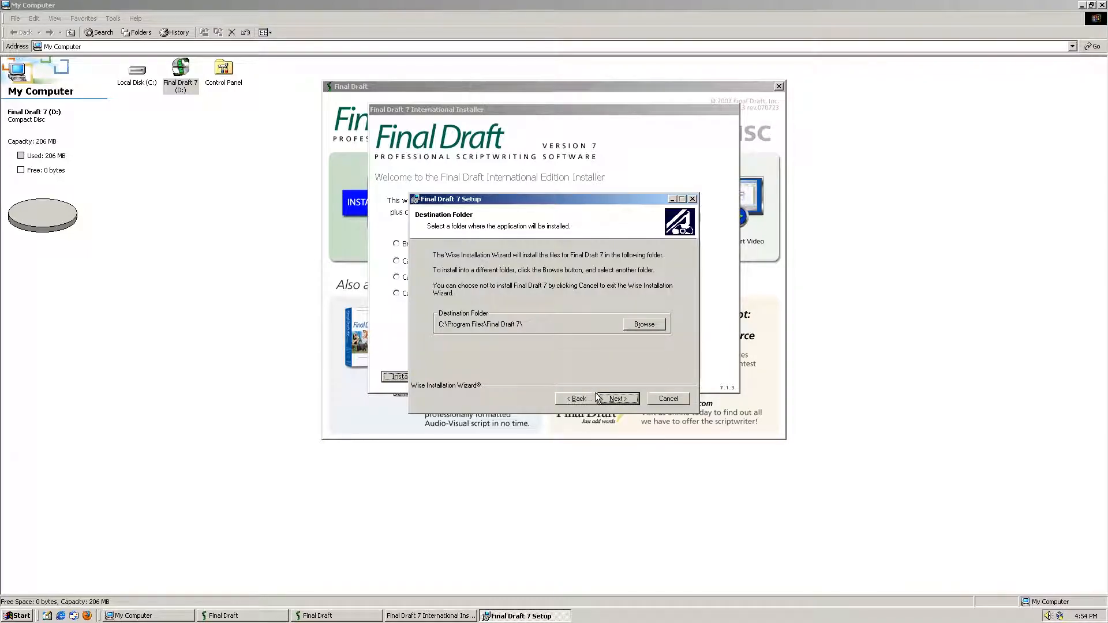
{"action": "left_click", "coordinate": [619, 404]}
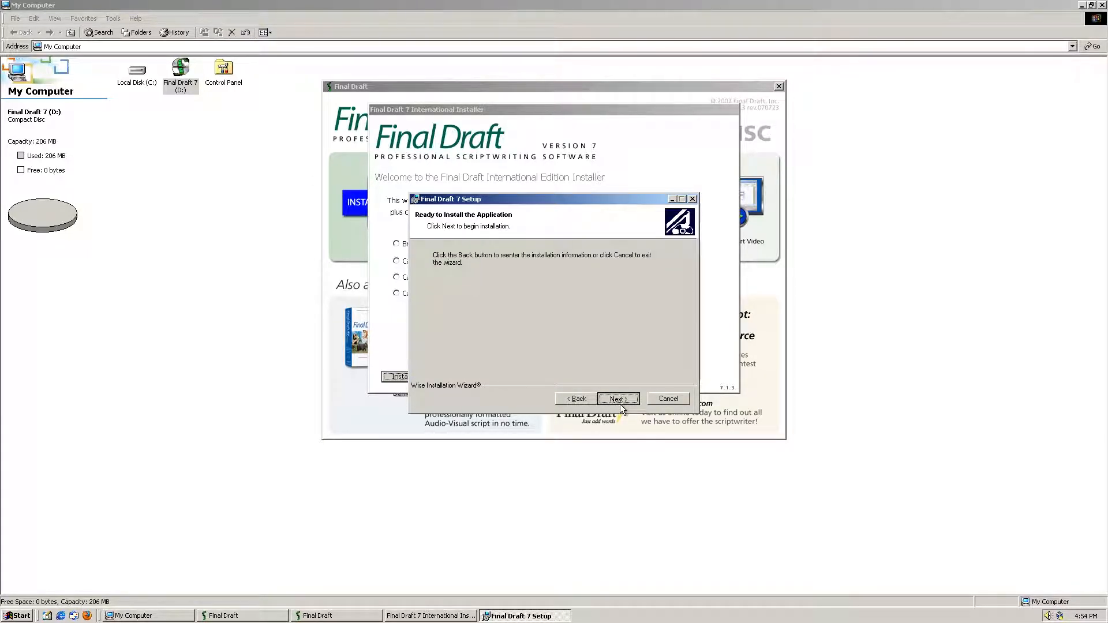
{"action": "left_click", "coordinate": [620, 404]}
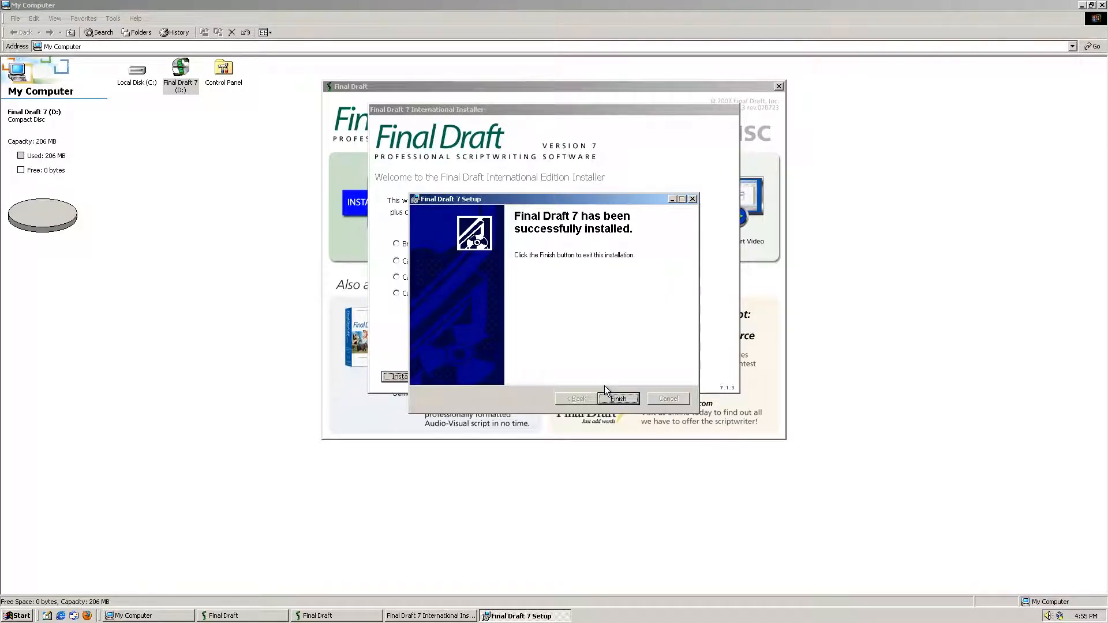
{"action": "left_click", "coordinate": [600, 395]}
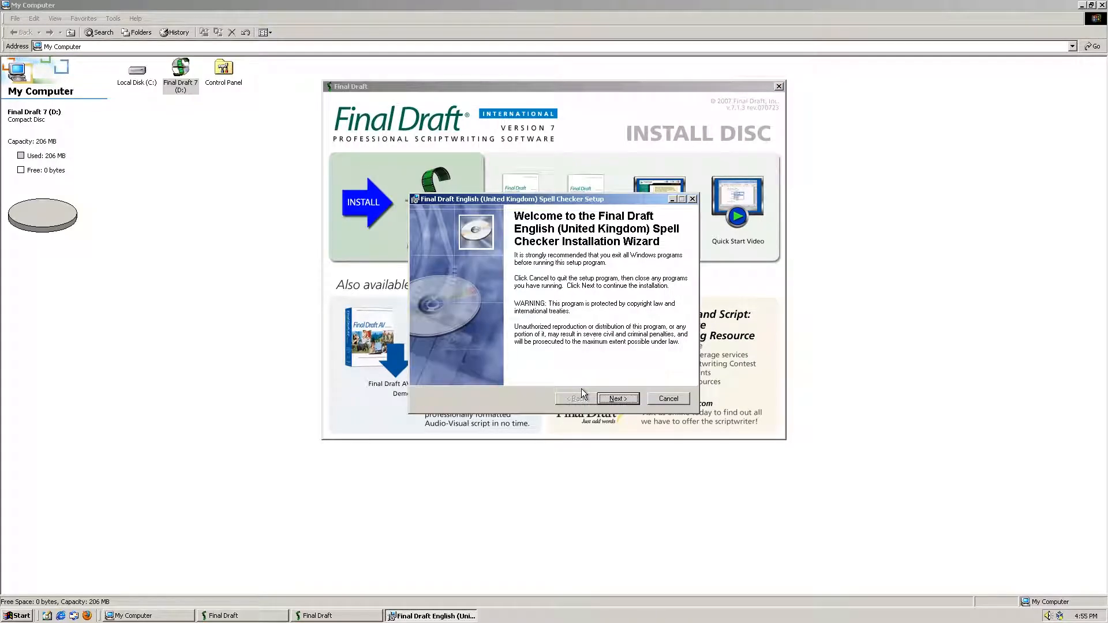
Step: Install the UK spell checker at its default location and close My Computer
{"action": "left_click", "coordinate": [607, 399]}
{"action": "left_click", "coordinate": [619, 399]}
{"action": "left_click", "coordinate": [618, 399]}
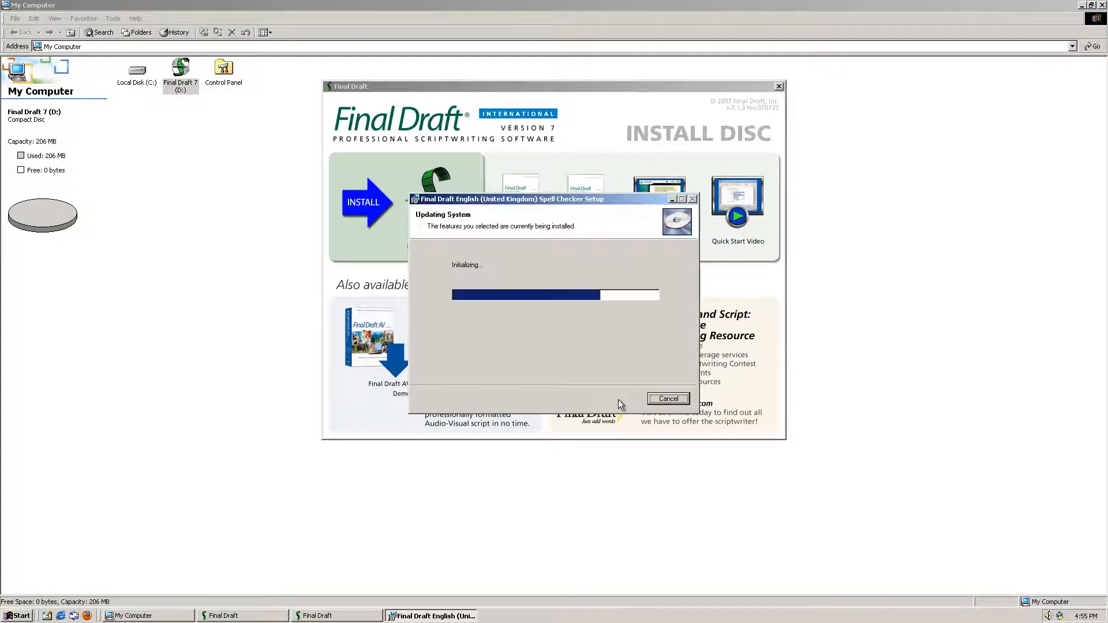
{"action": "left_click", "coordinate": [617, 399]}
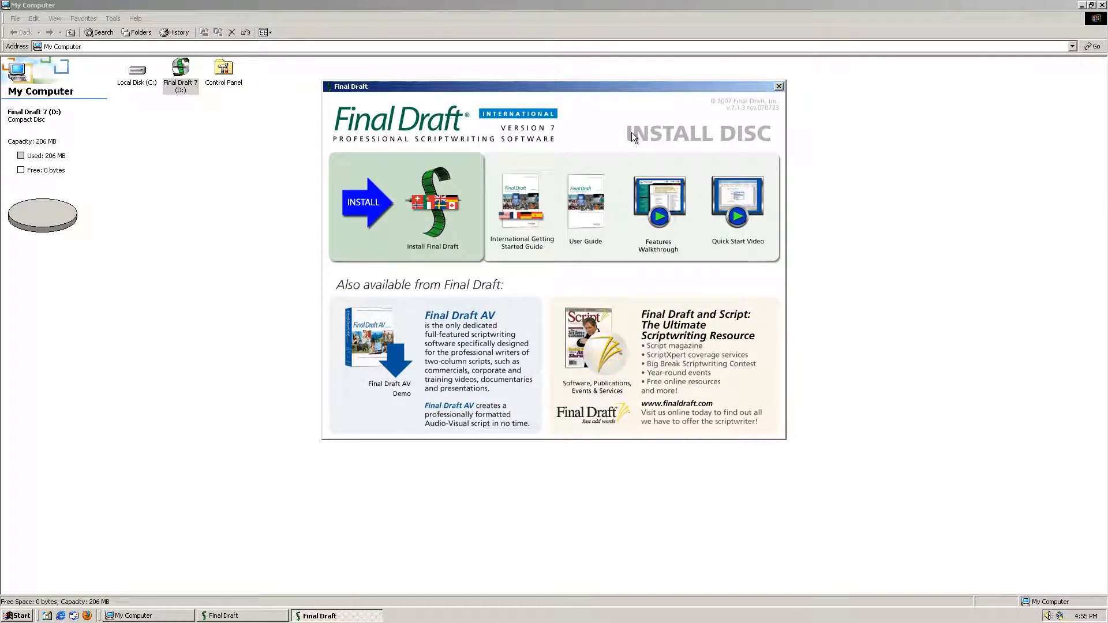
{"action": "left_click", "coordinate": [783, 88]}
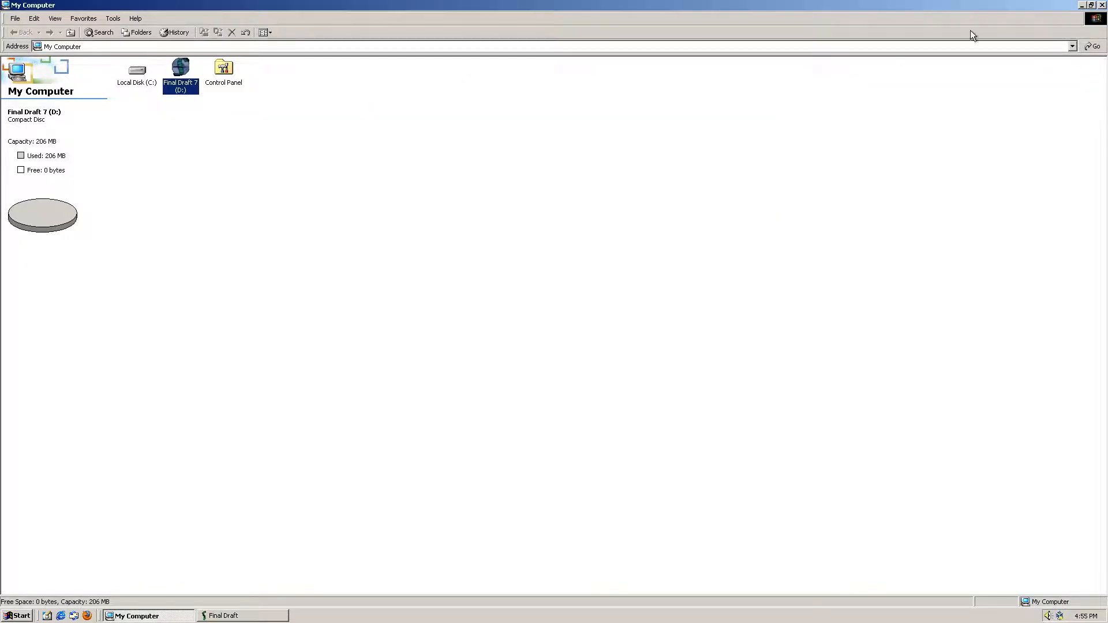
{"action": "left_click", "coordinate": [1102, 4]}
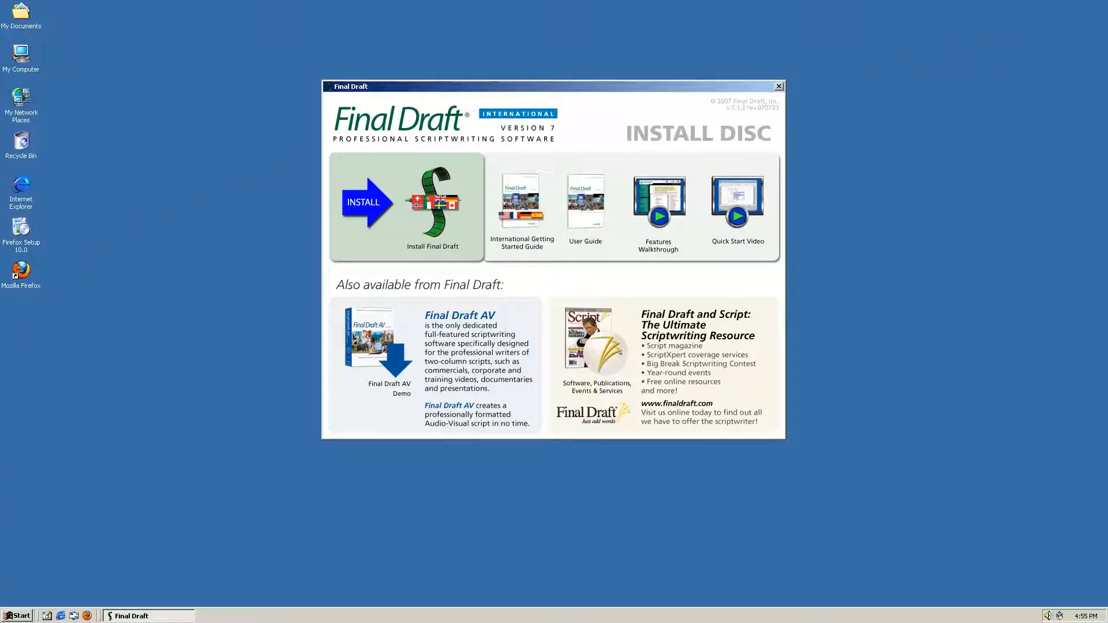
Step: Confirm Final Draft 7 is in Start > Programs, close the install disc launcher, and start Firefox
{"action": "left_click", "coordinate": [23, 615]}
{"action": "mouse_move", "coordinate": [81, 483]}
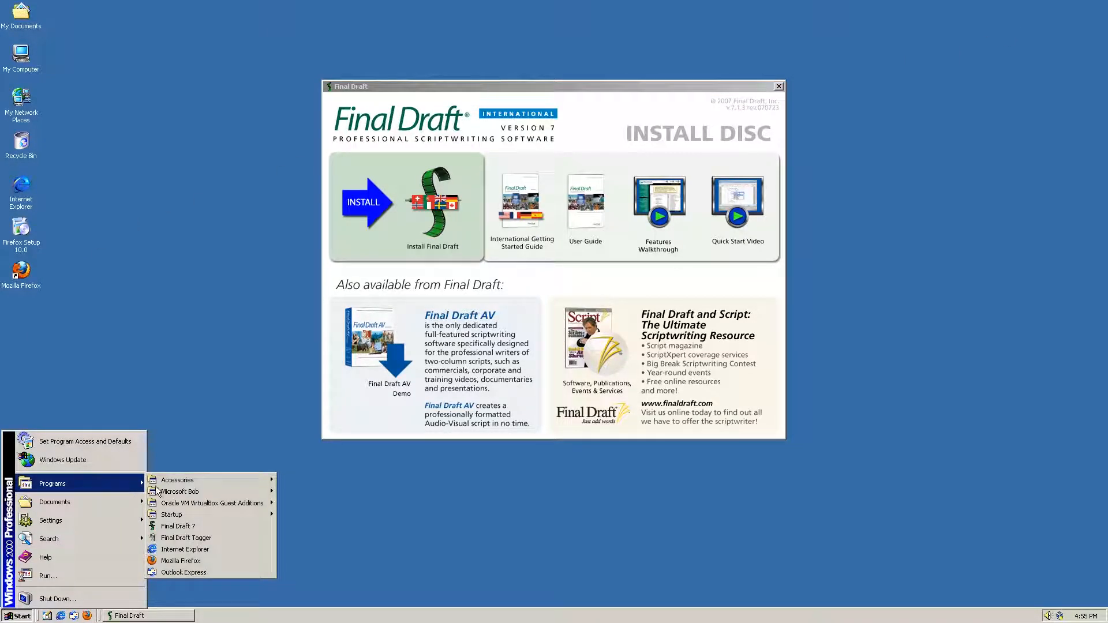
{"action": "left_click", "coordinate": [50, 310]}
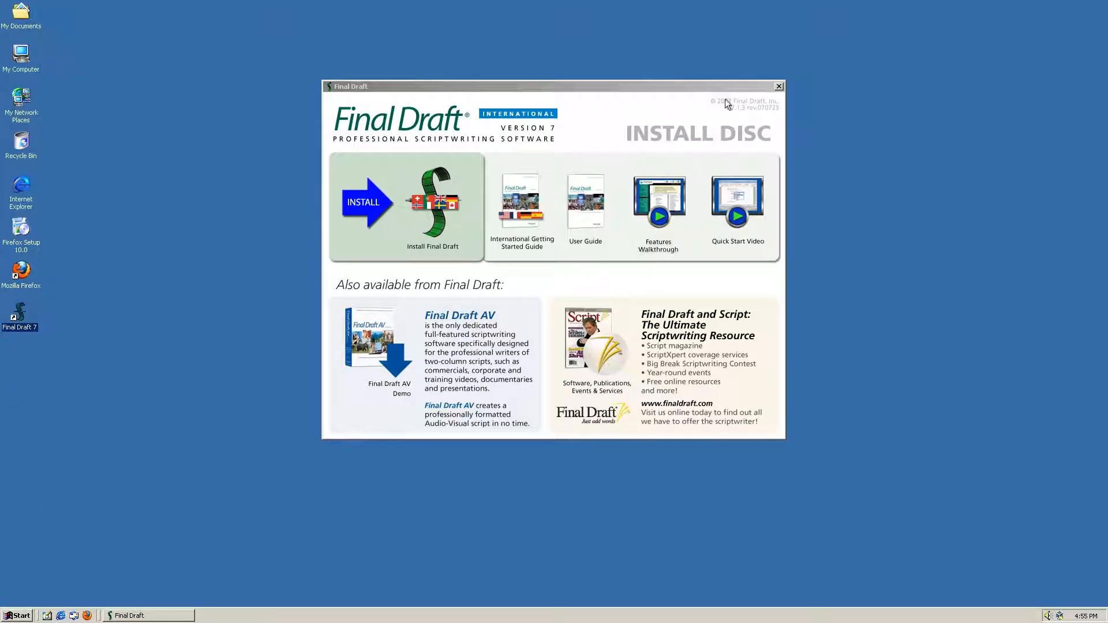
{"action": "left_click", "coordinate": [779, 86]}
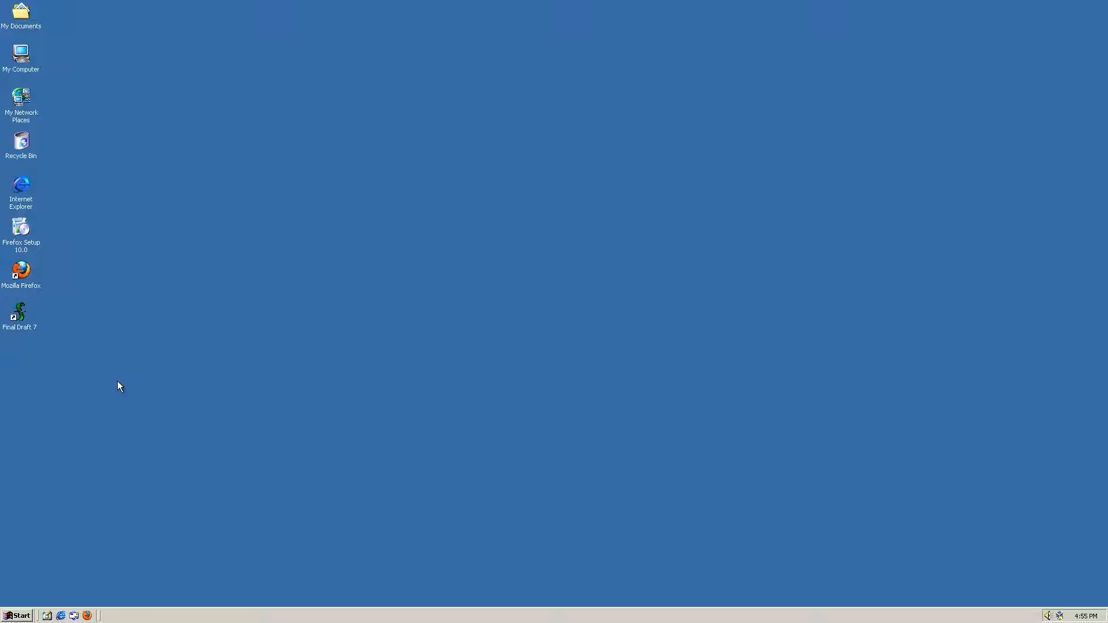
{"action": "left_click", "coordinate": [87, 616]}
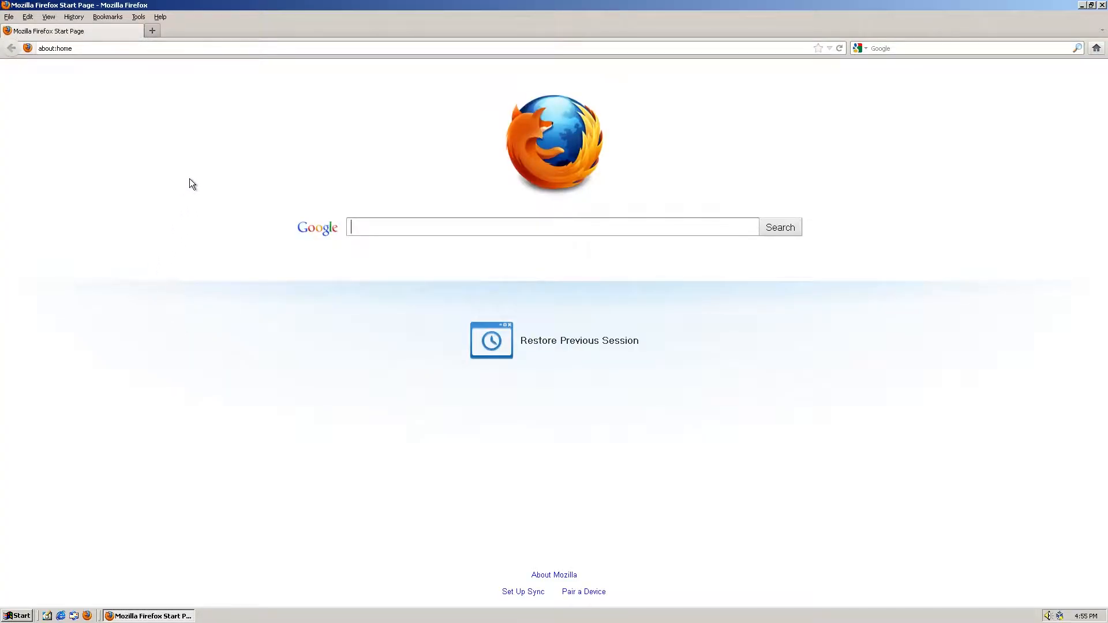
Step: Search Google for 'gtx 1070 drivers'
{"action": "left_click", "coordinate": [317, 51]}
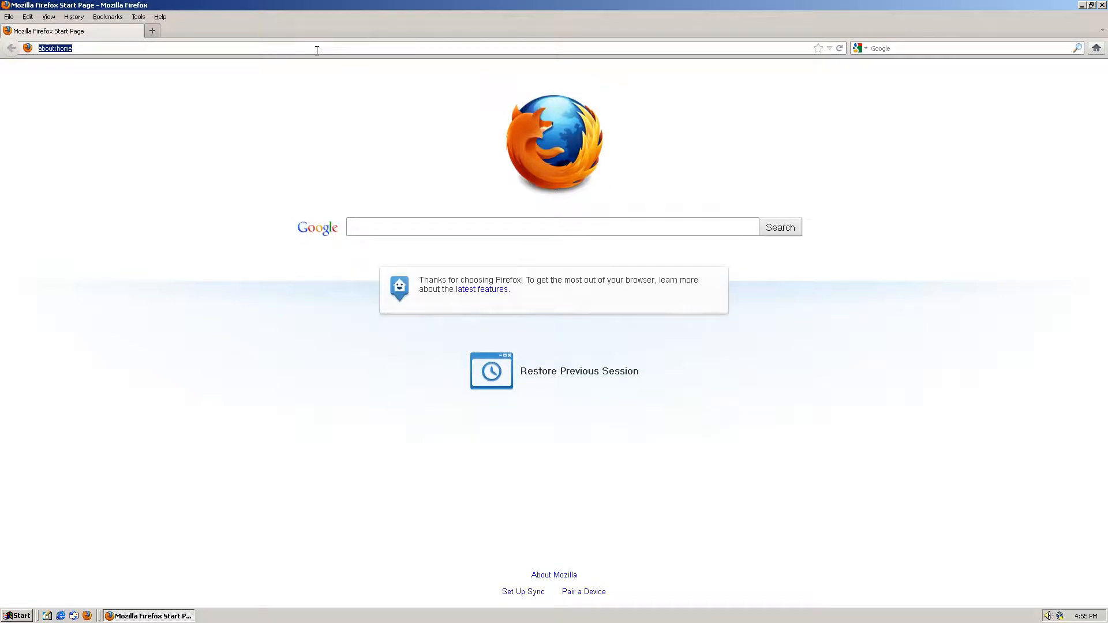
{"action": "type", "text": "gtx 10870"}
{"action": "key", "text": "Return"}
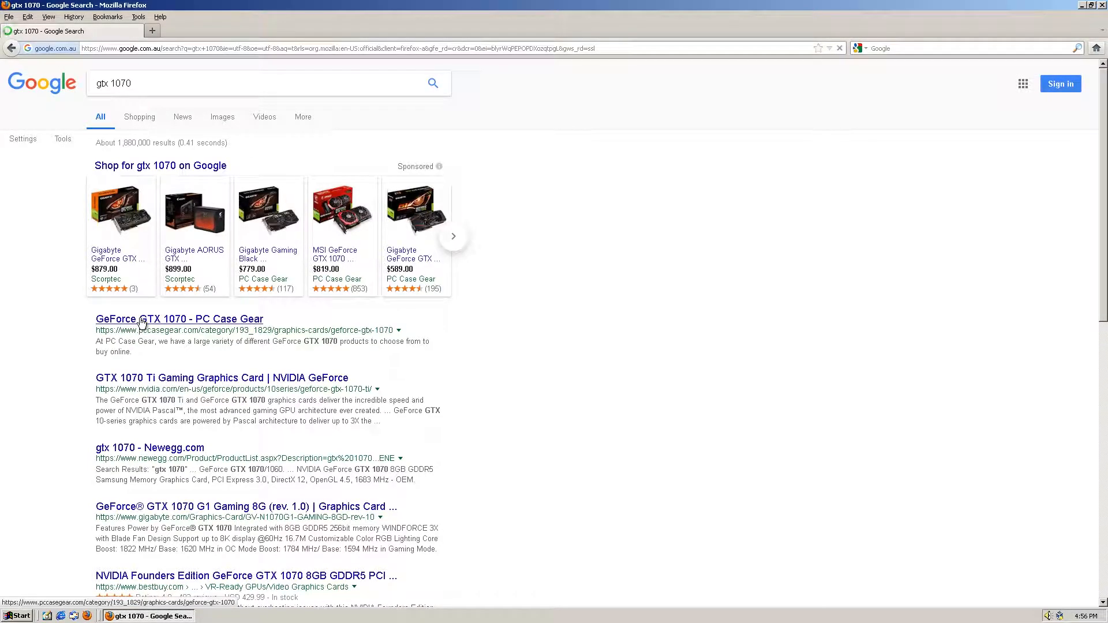
{"action": "left_click", "coordinate": [185, 83]}
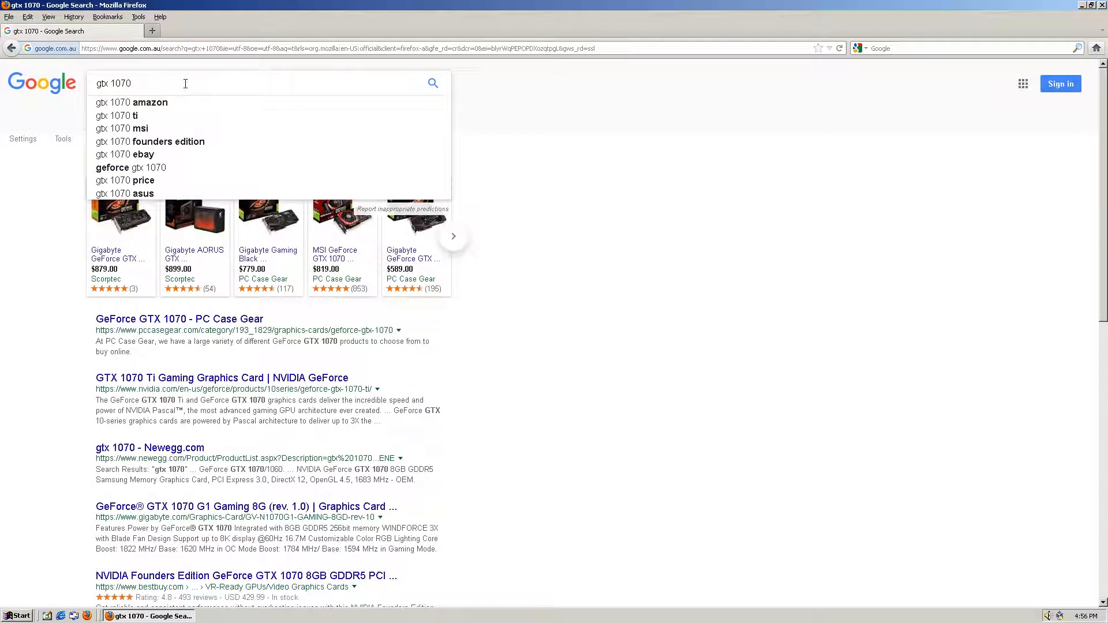
{"action": "type", "text": "d"}
{"action": "left_click", "coordinate": [173, 102]}
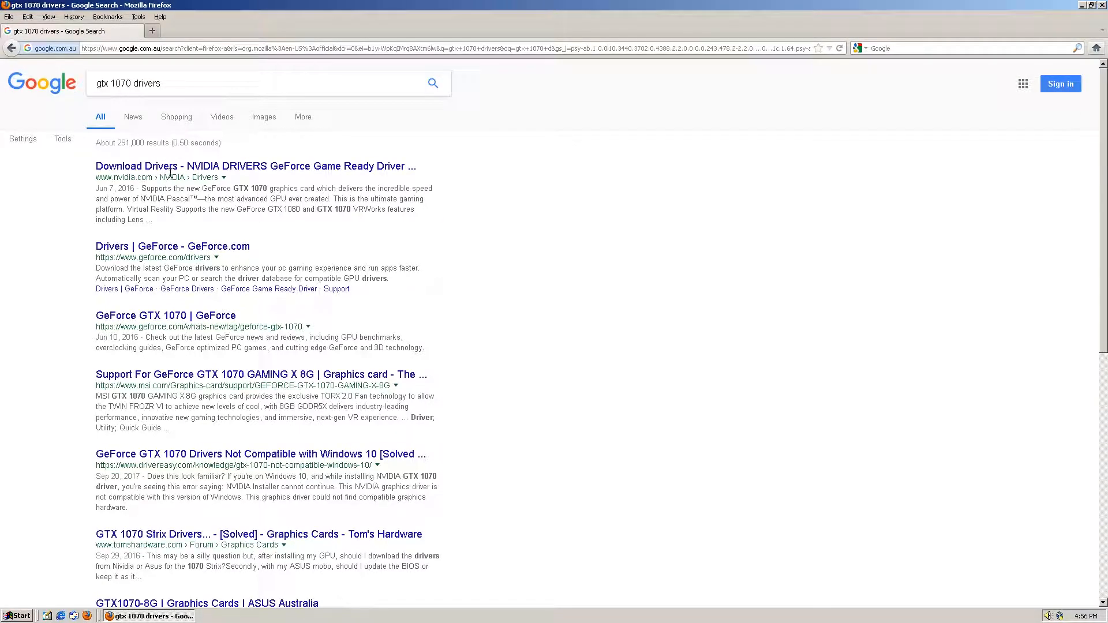
Step: Check NVIDIA's driver download result, then go back and open the GeForce.com drivers result
{"action": "left_click", "coordinate": [172, 173]}
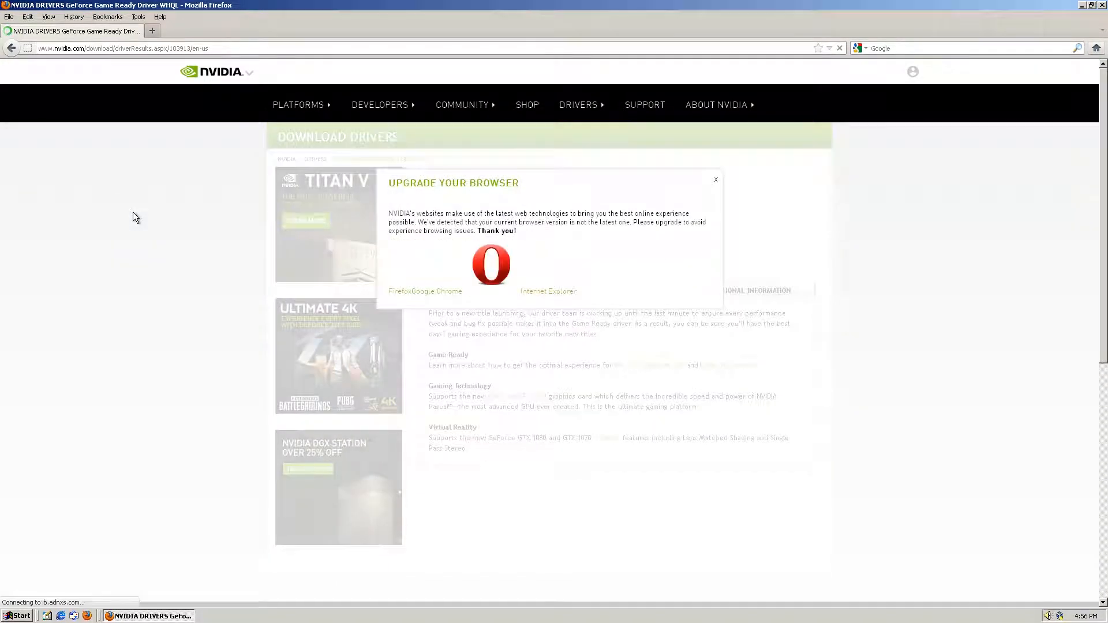
{"action": "left_click", "coordinate": [708, 182]}
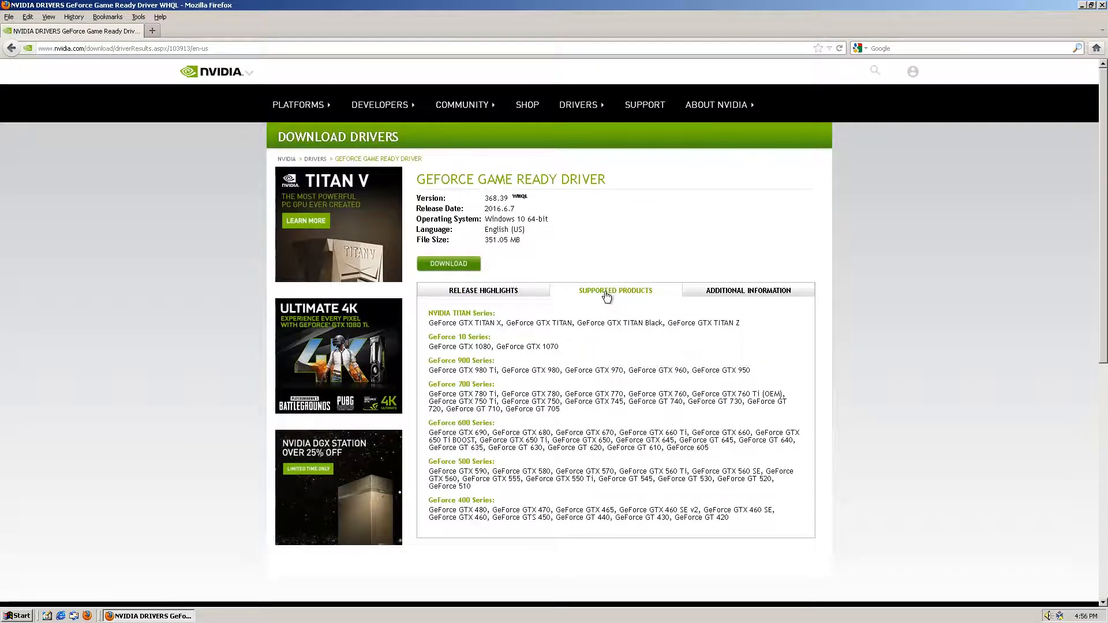
{"action": "key", "text": "alt+Left"}
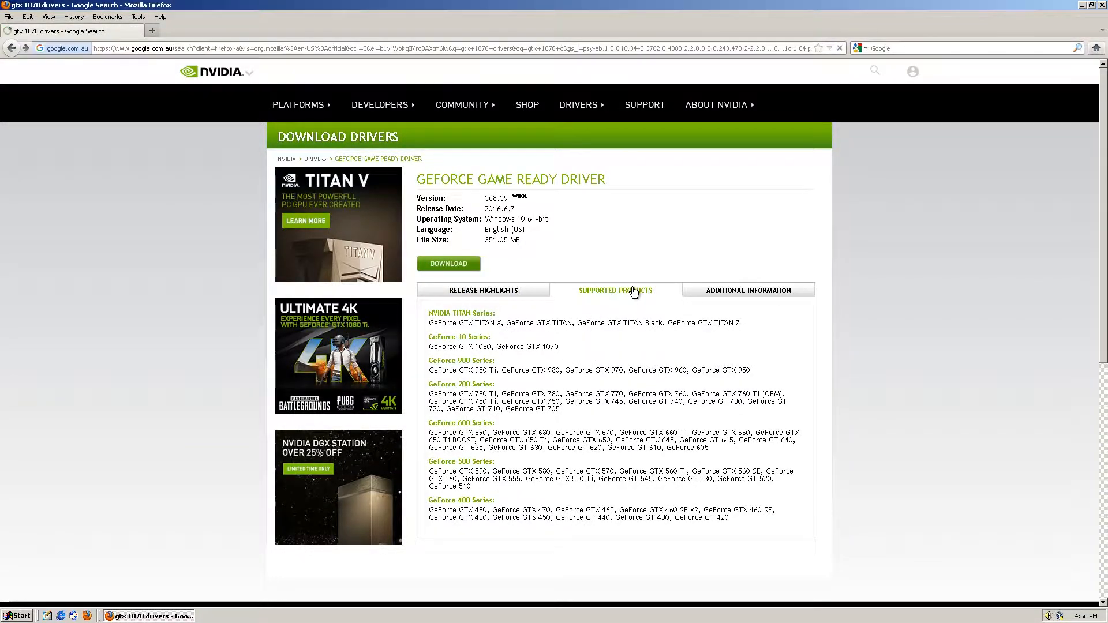
{"action": "left_click", "coordinate": [174, 248]}
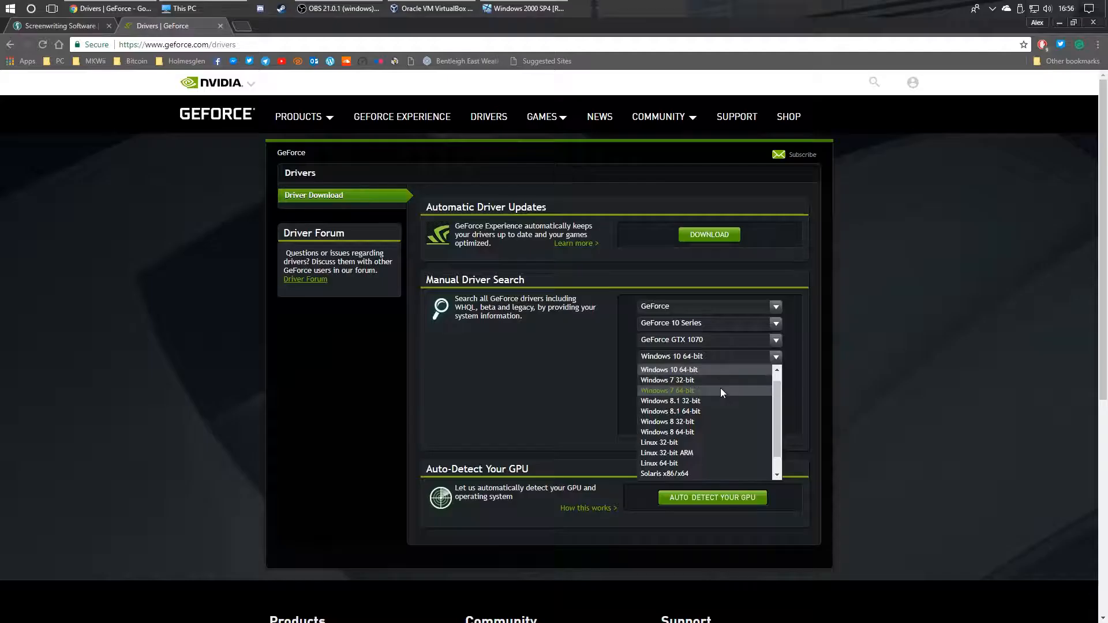
Step: Try GeForce GTX 1060, then GTX 1050 Ti as the product in the GeForce driver search
{"action": "left_click_drag", "start_coordinate": [777, 416], "coordinate": [780, 433]}
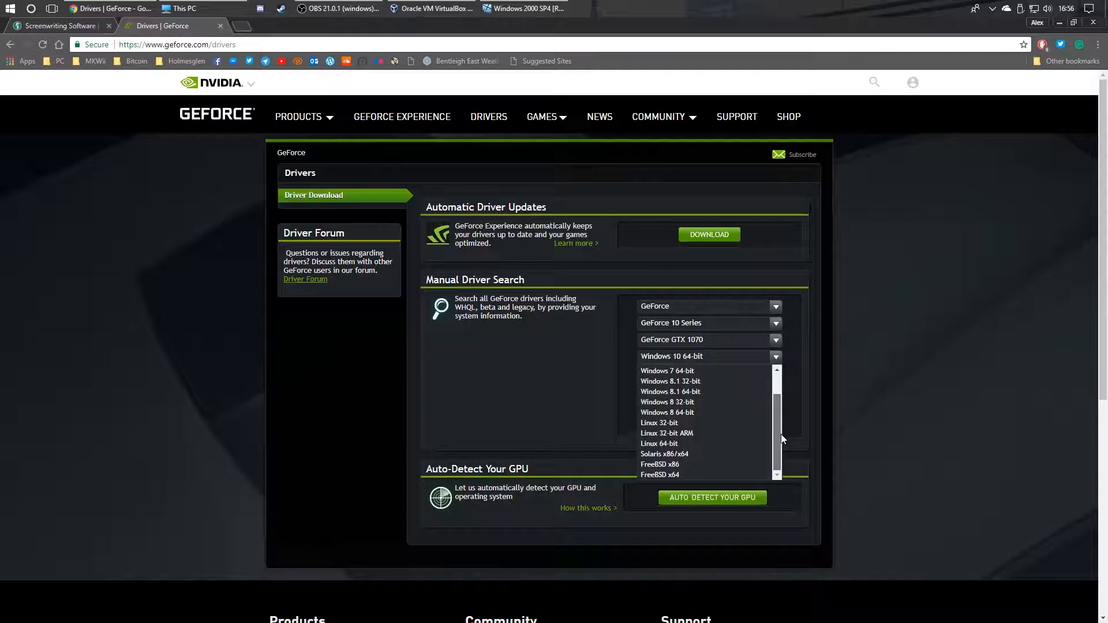
{"action": "scroll", "coordinate": [739, 415], "scroll_direction": "up", "scroll_amount": 2}
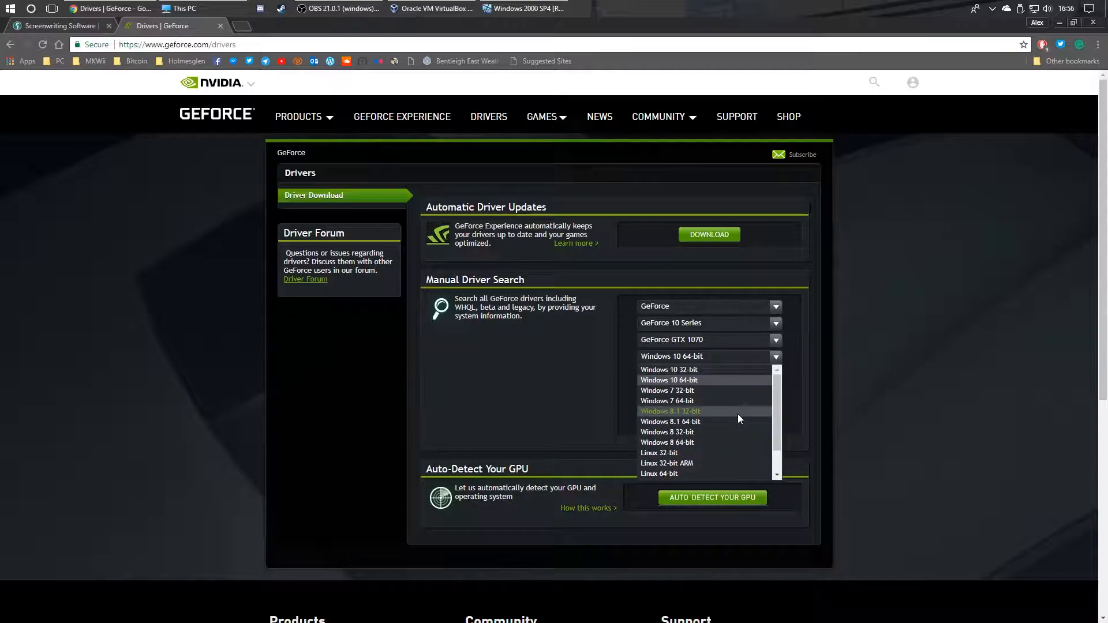
{"action": "left_click", "coordinate": [578, 418]}
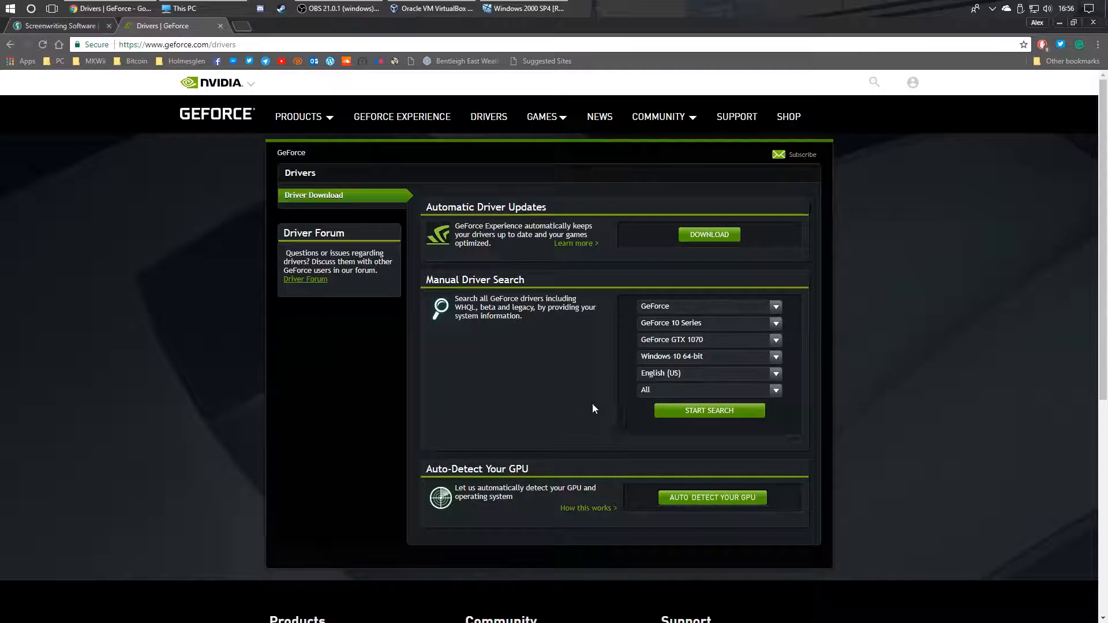
{"action": "left_click", "coordinate": [660, 339]}
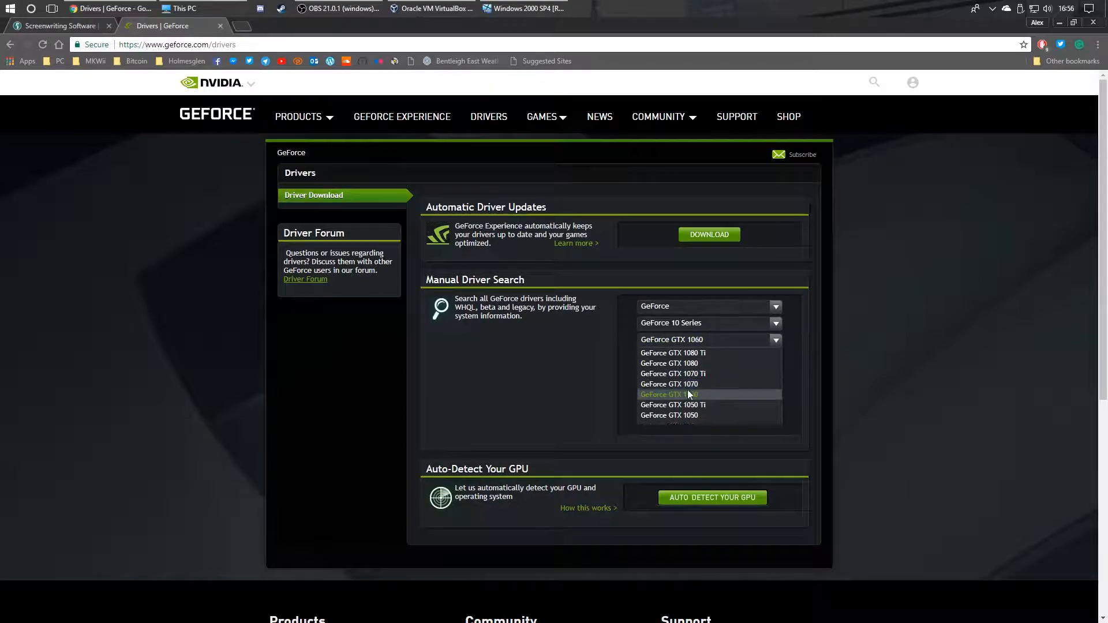
{"action": "left_click", "coordinate": [684, 394]}
{"action": "left_click", "coordinate": [715, 357]}
{"action": "left_click", "coordinate": [715, 354]}
{"action": "left_click", "coordinate": [718, 340]}
{"action": "left_click", "coordinate": [697, 402]}
Step: Set the product to GeForce GT 1030 with Windows 10 64-bit, then close Chrome
{"action": "left_click", "coordinate": [719, 352]}
{"action": "left_click", "coordinate": [719, 353]}
{"action": "left_click", "coordinate": [717, 340]}
{"action": "left_click", "coordinate": [705, 424]}
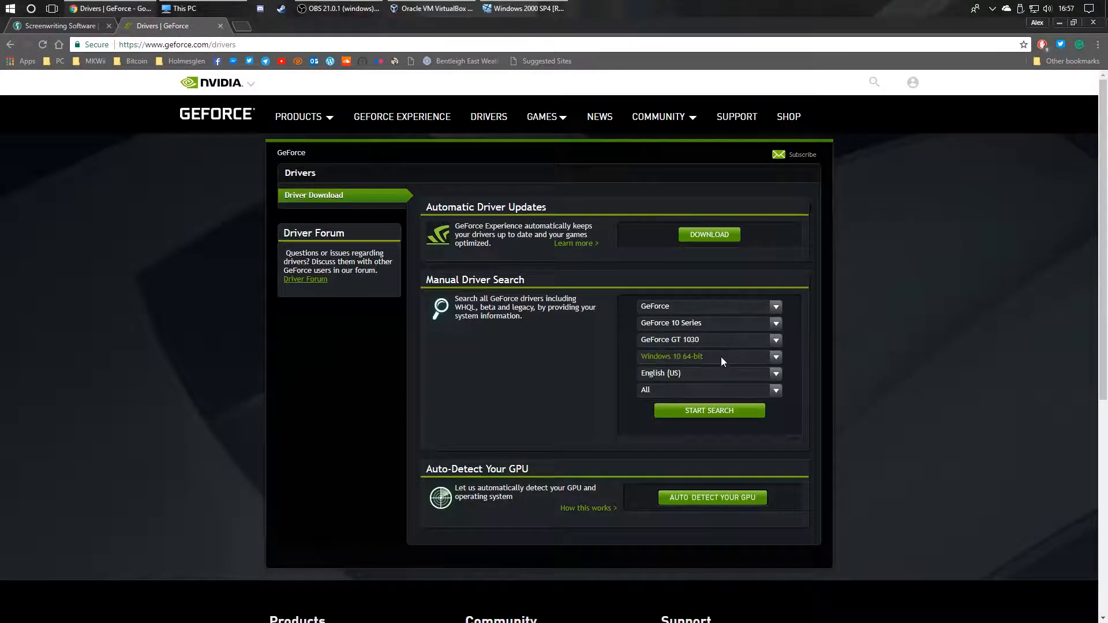
{"action": "left_click", "coordinate": [721, 356]}
{"action": "scroll", "coordinate": [716, 397], "scroll_direction": "down", "scroll_amount": 2}
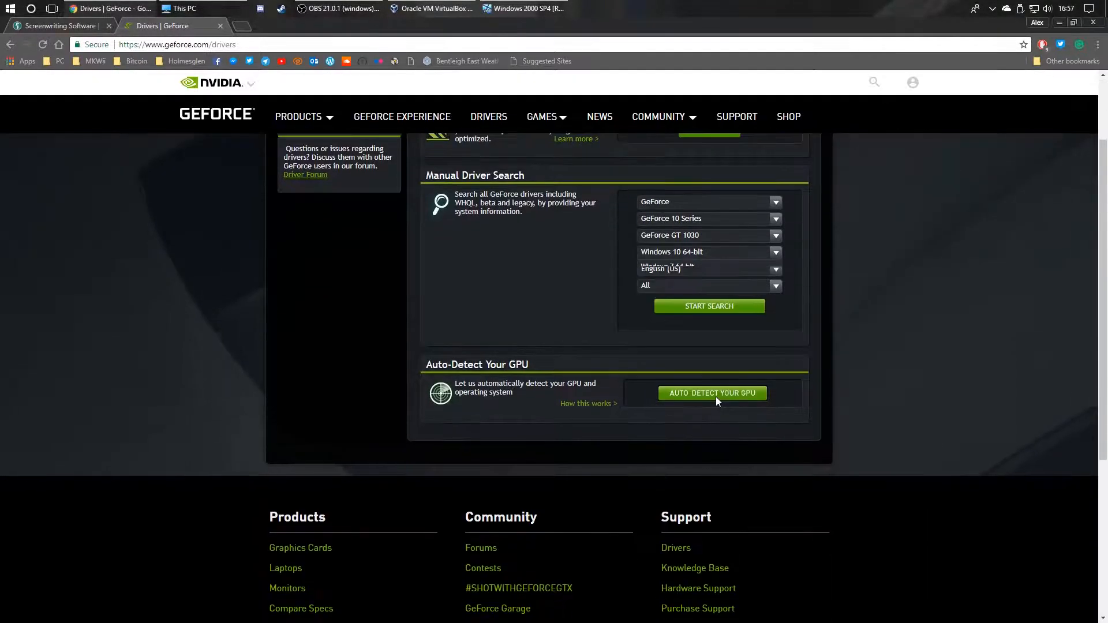
{"action": "scroll", "coordinate": [634, 273], "scroll_direction": "up", "scroll_amount": 2}
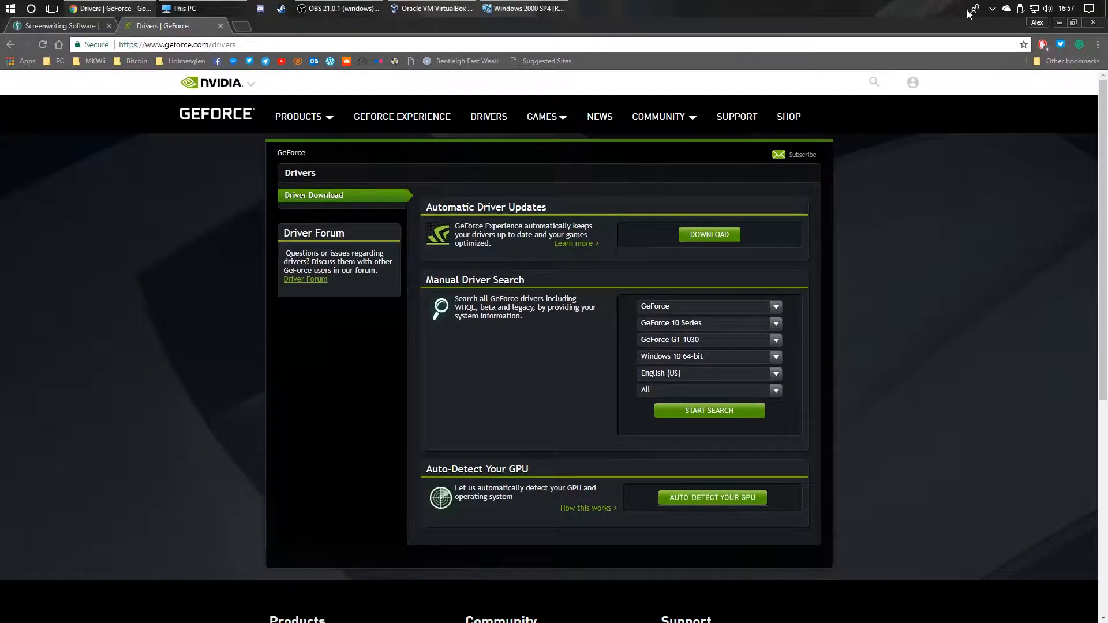
{"action": "left_click", "coordinate": [1093, 22]}
Step: Show the Windows 2000 virtual machine full-screen and launch Final Draft 7
{"action": "left_click", "coordinate": [398, 192]}
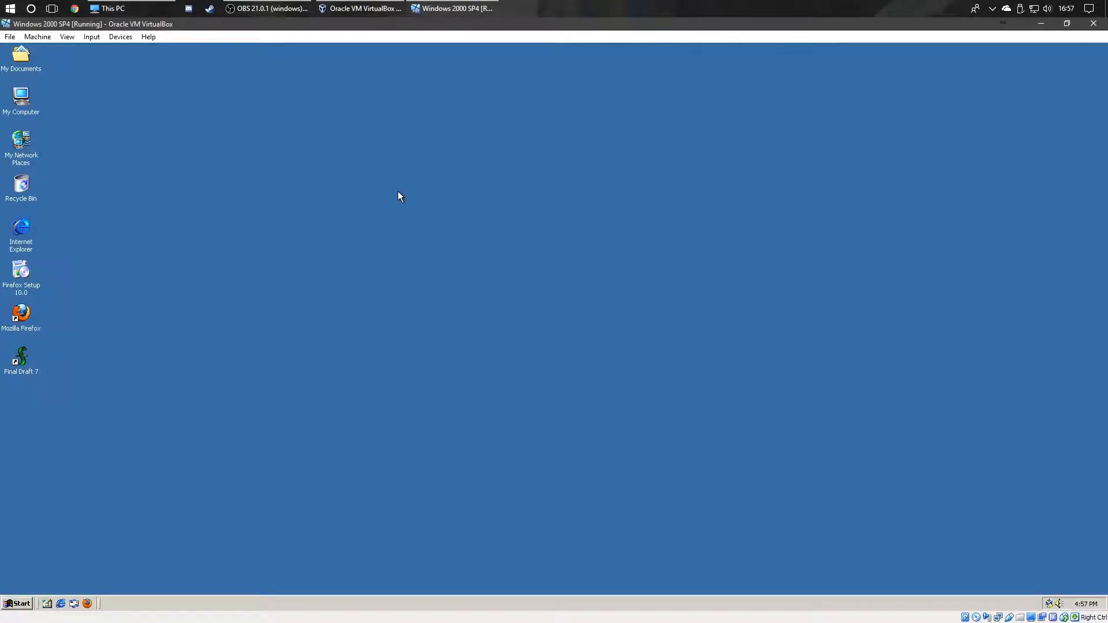
{"action": "key", "text": "ctrl+f"}
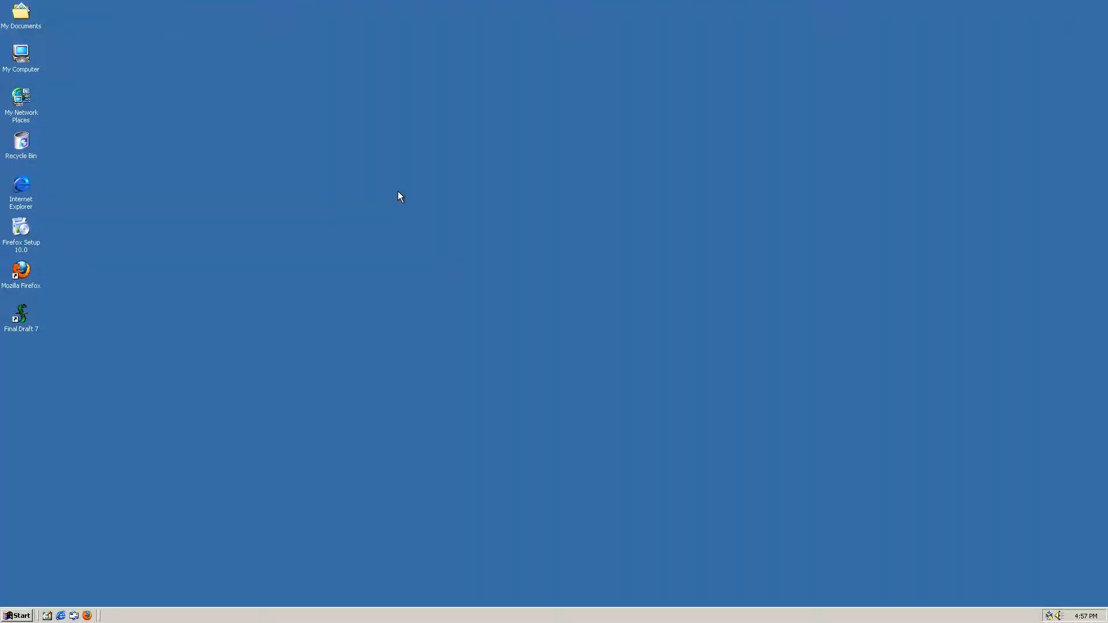
{"action": "double_click", "coordinate": [21, 316]}
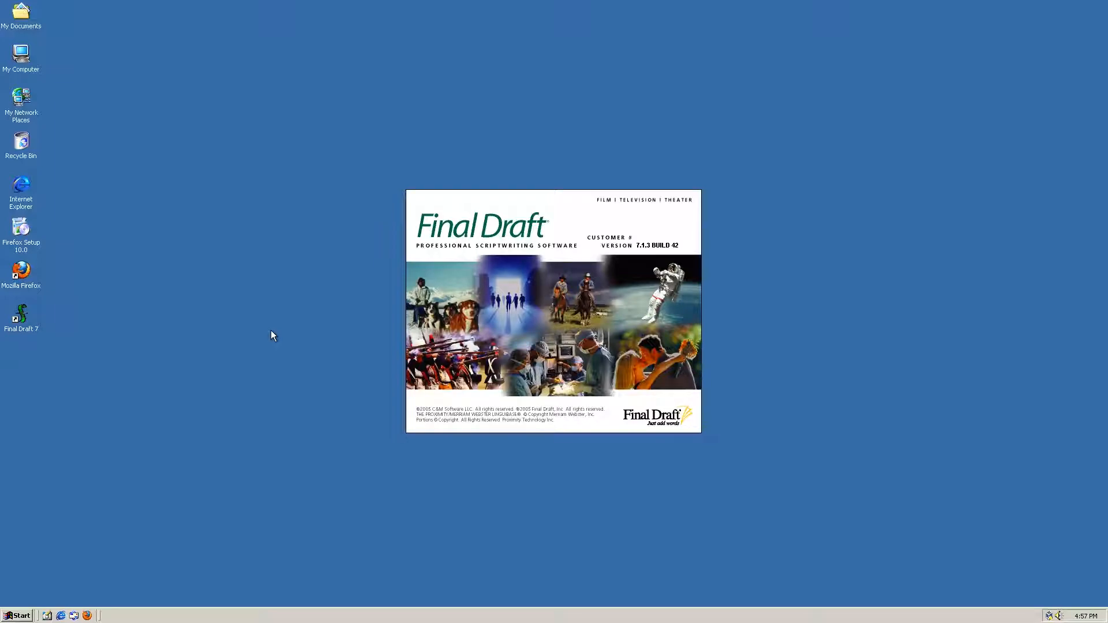
Step: Accept the Final Draft licence and postpone activation and registration
{"action": "left_click", "coordinate": [603, 373]}
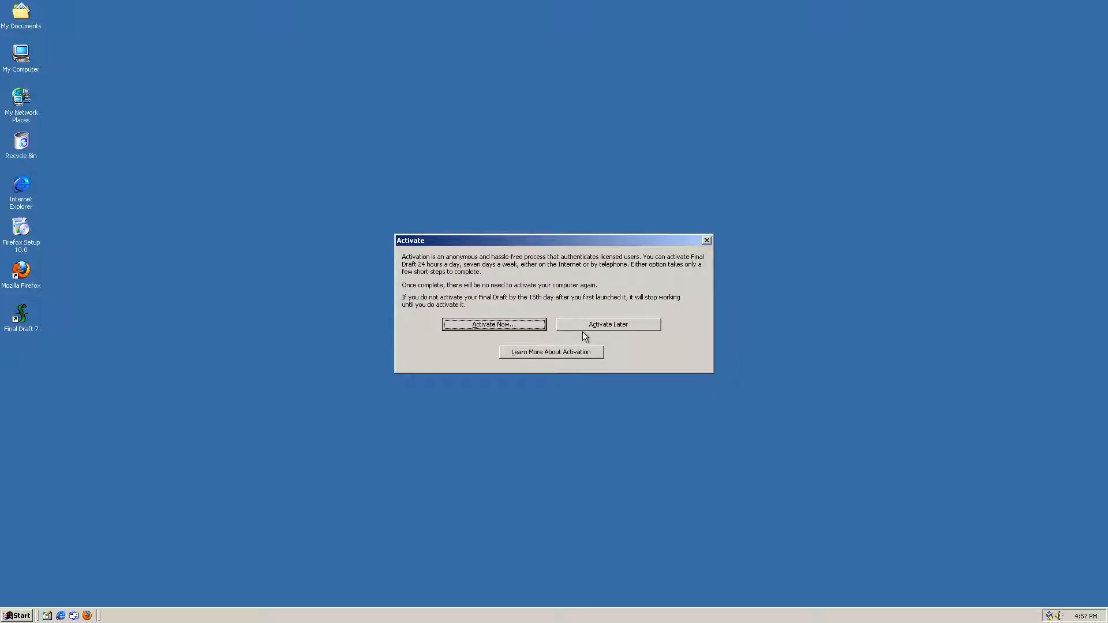
{"action": "left_click", "coordinate": [595, 327]}
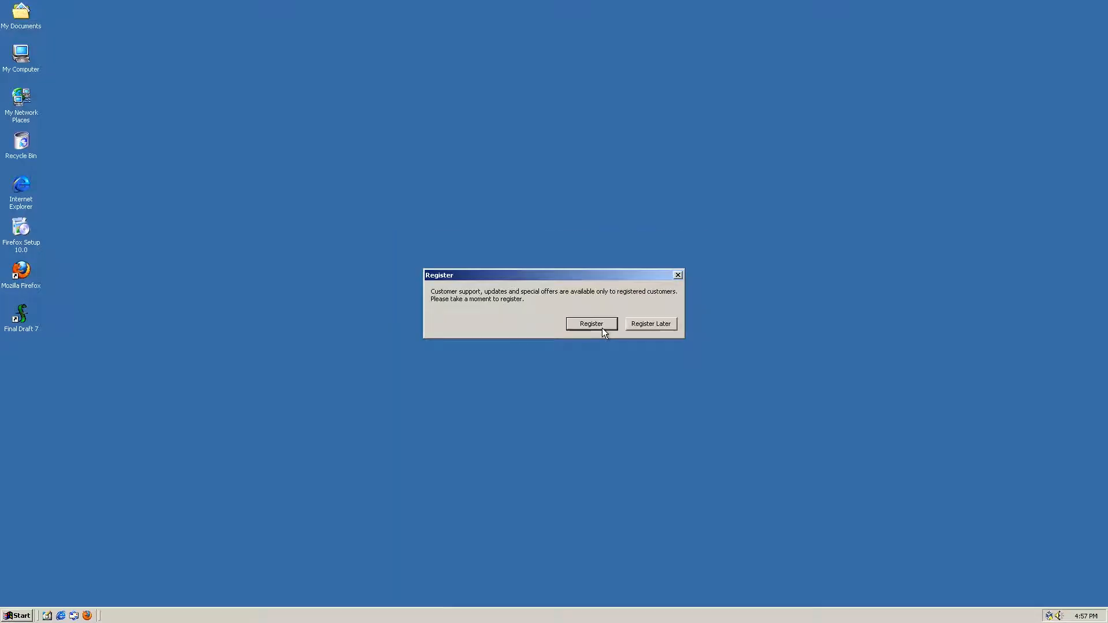
{"action": "left_click", "coordinate": [654, 318]}
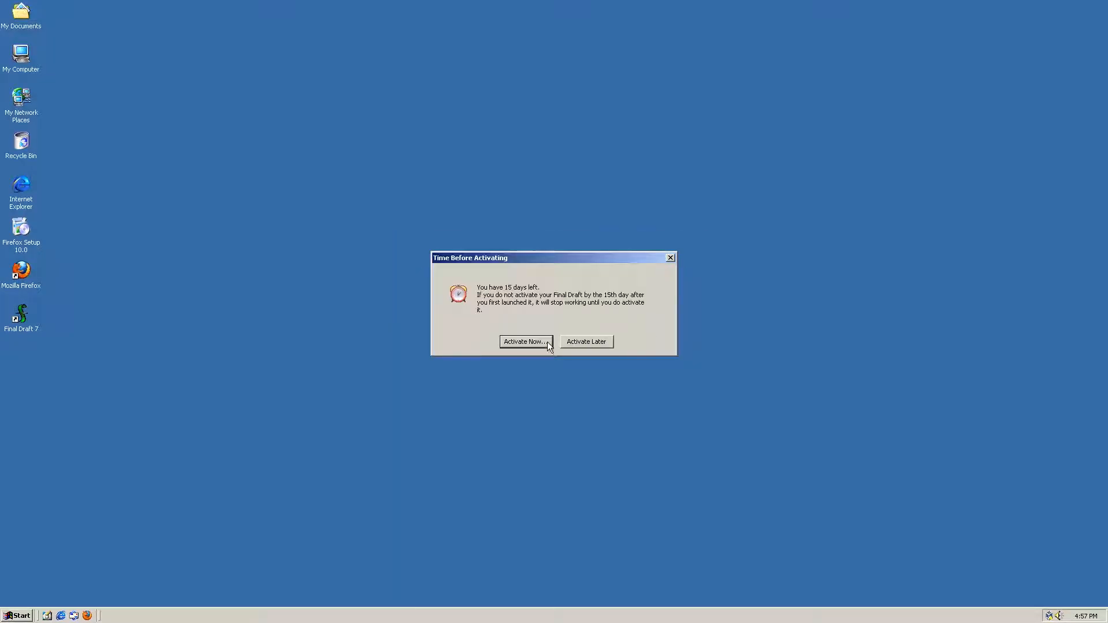
{"action": "left_click", "coordinate": [584, 342]}
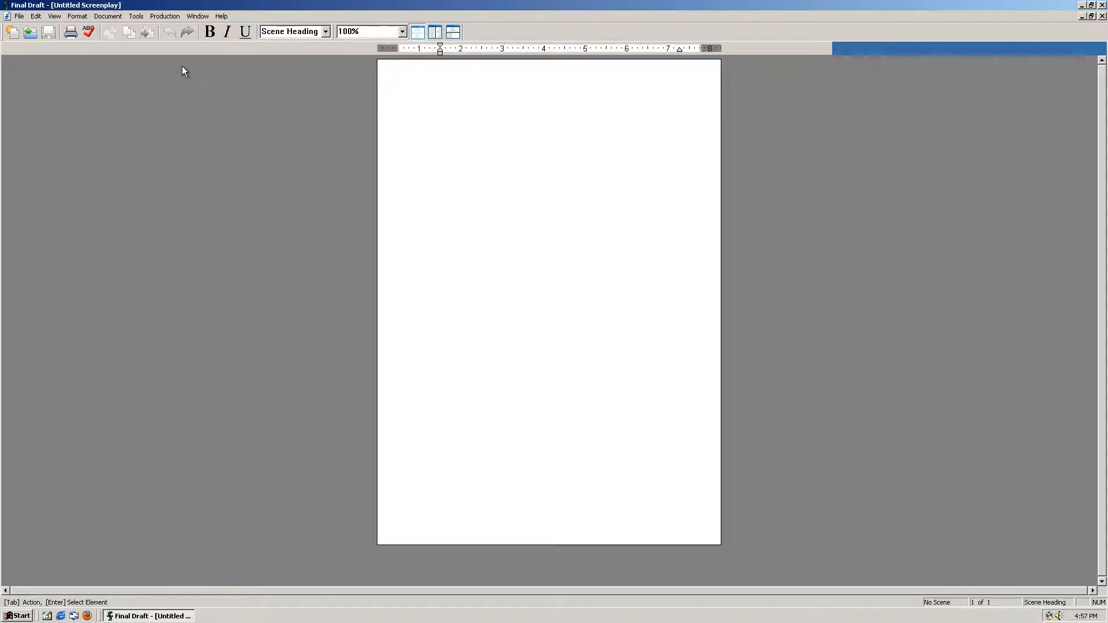
{"action": "left_click", "coordinate": [220, 16]}
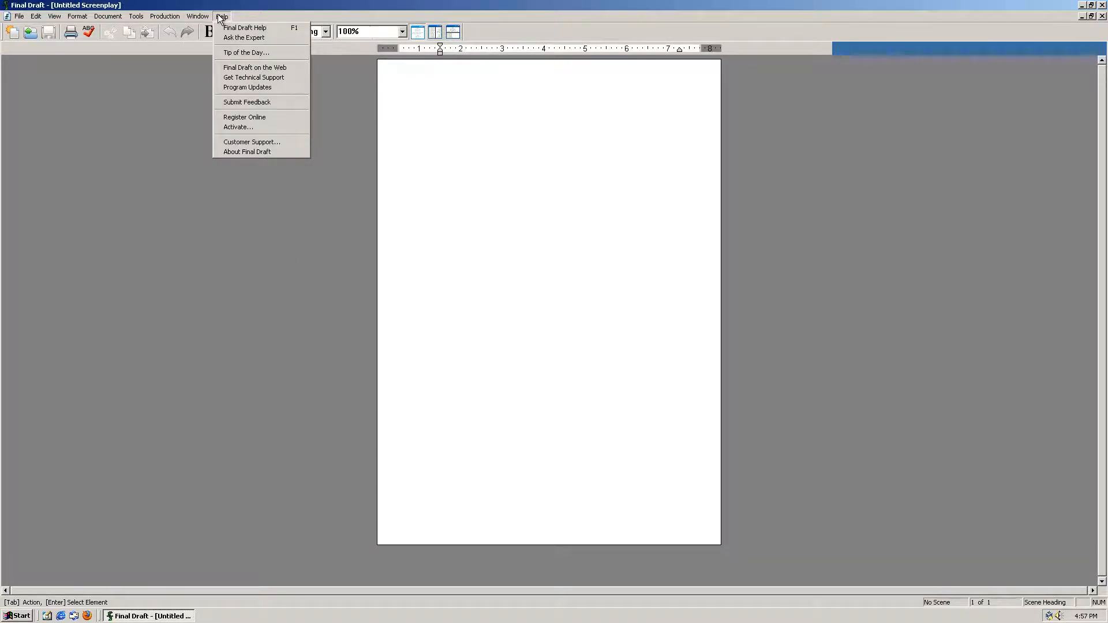
{"action": "left_click", "coordinate": [220, 17]}
{"action": "left_click", "coordinate": [19, 16]}
{"action": "left_click", "coordinate": [5, 18]}
{"action": "left_click", "coordinate": [19, 17]}
{"action": "mouse_move", "coordinate": [222, 17]}
{"action": "left_click", "coordinate": [249, 152]}
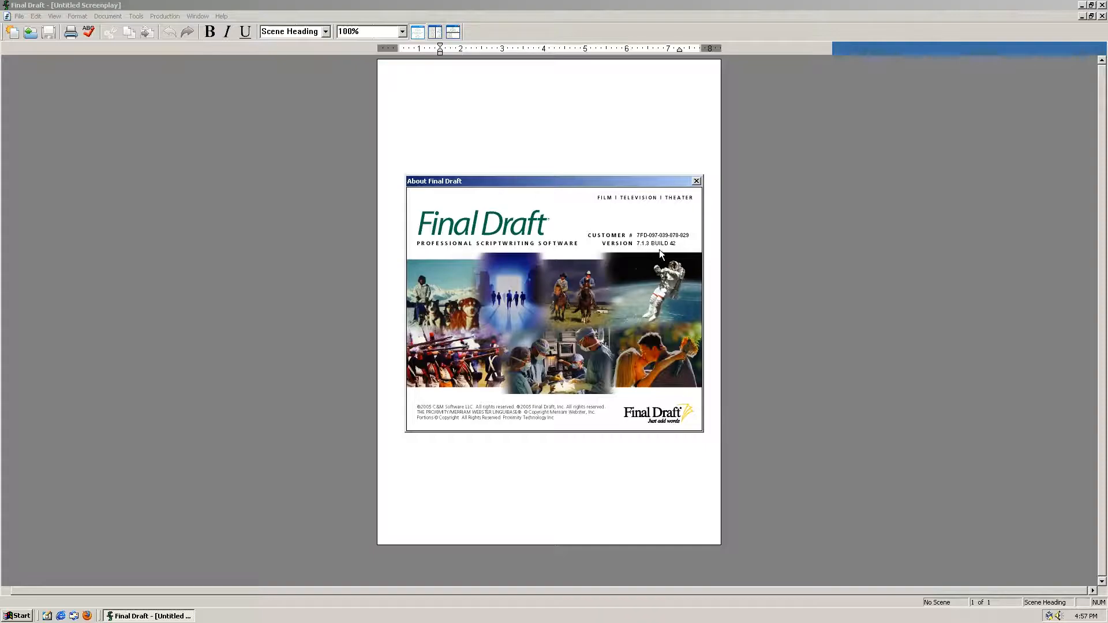
{"action": "left_click", "coordinate": [696, 182]}
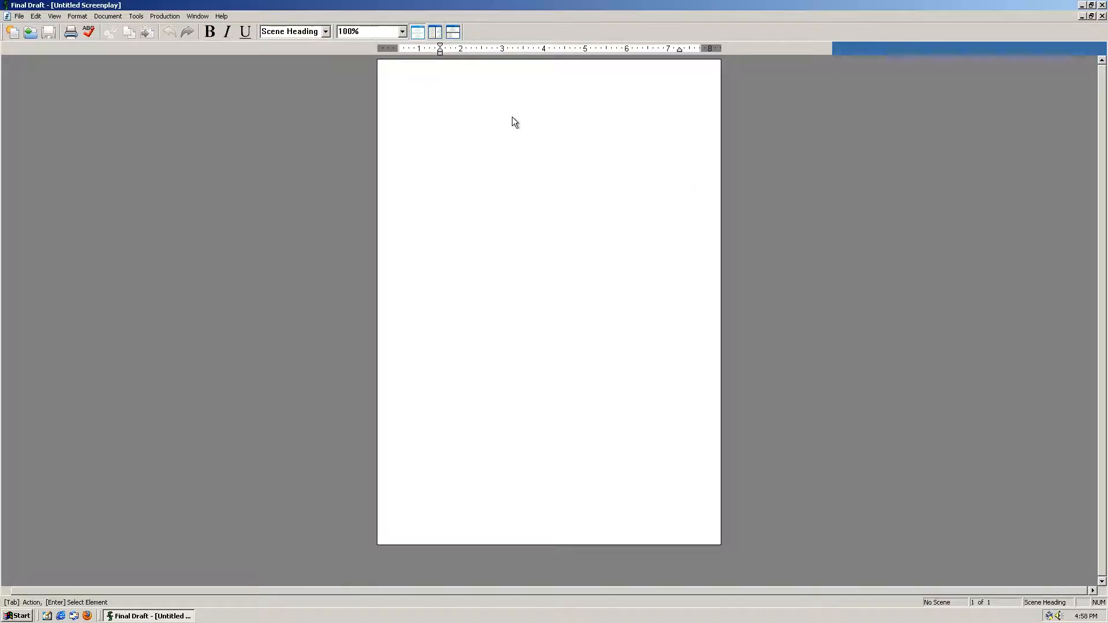
Step: Write the scene heading INT. MOORABBIN STATION - AFTERNOON
{"action": "type", "text": "I"}
{"action": "key", "text": "Return"}
{"action": "type", "text": "MOORABBIN STATION - A"}
{"action": "key", "text": "Return"}
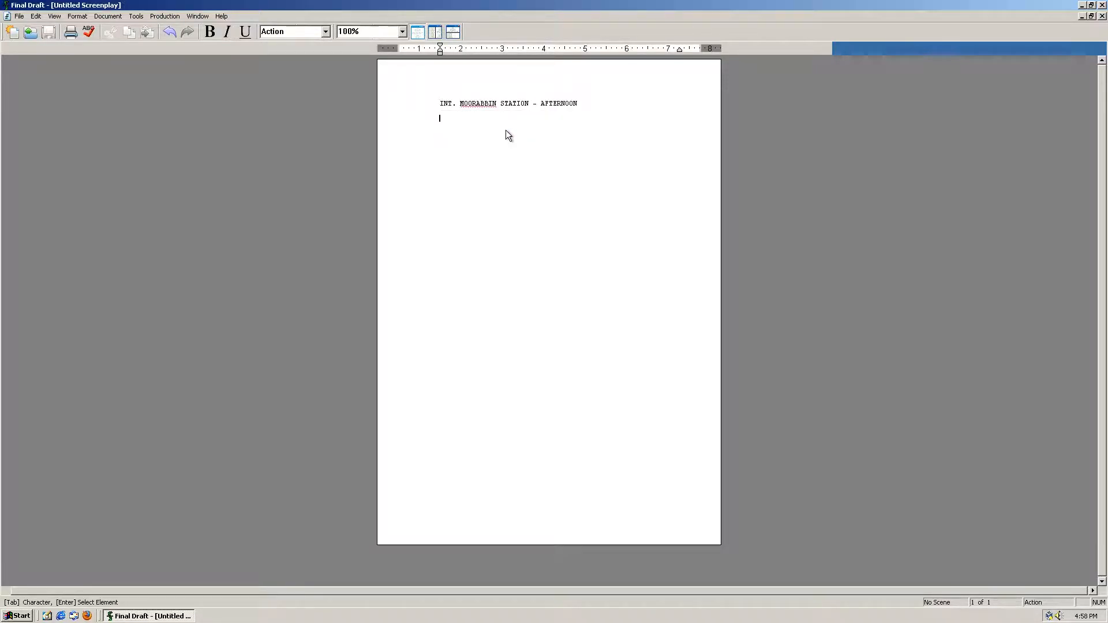
{"action": "key", "text": "BackSpace"}
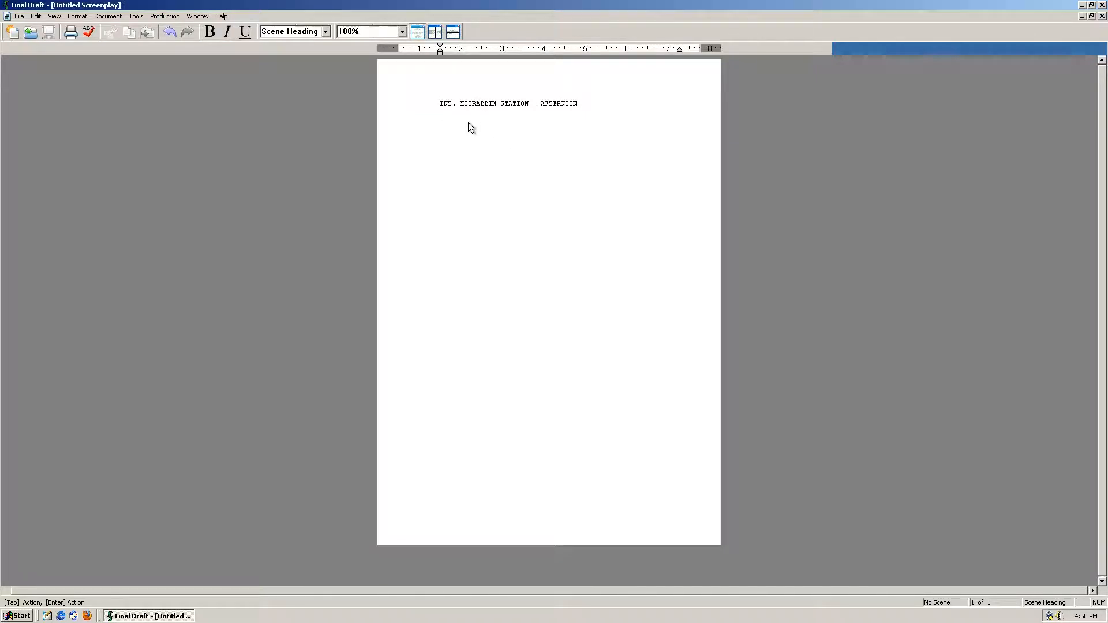
{"action": "key", "text": "Return"}
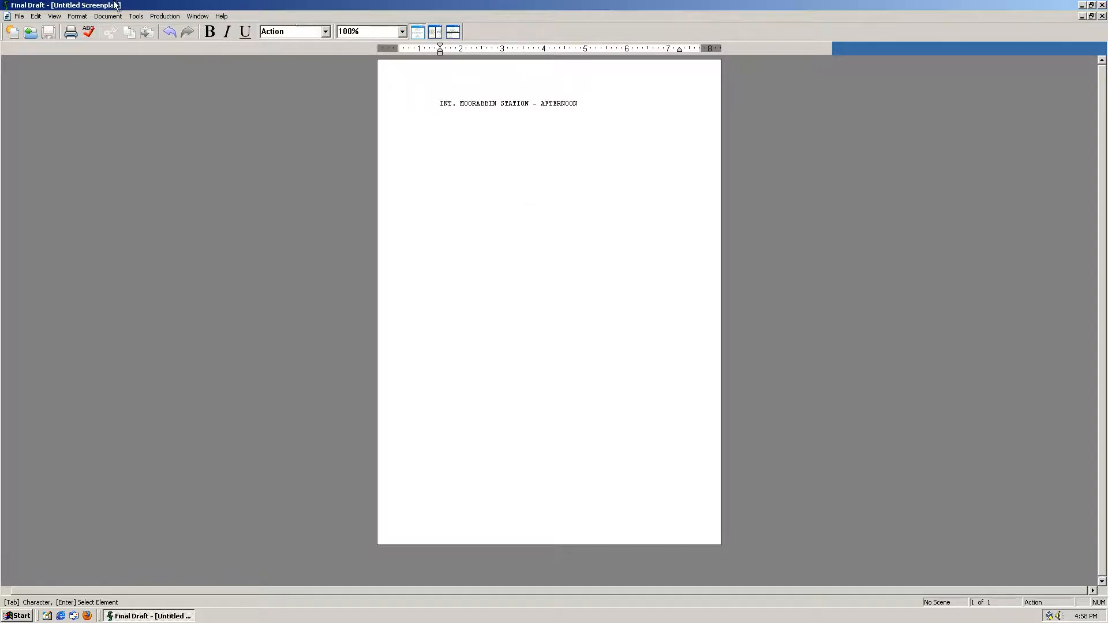
Step: Add the character ALEX saying "Why, you little..."
{"action": "left_click", "coordinate": [325, 36]}
{"action": "left_click", "coordinate": [324, 32]}
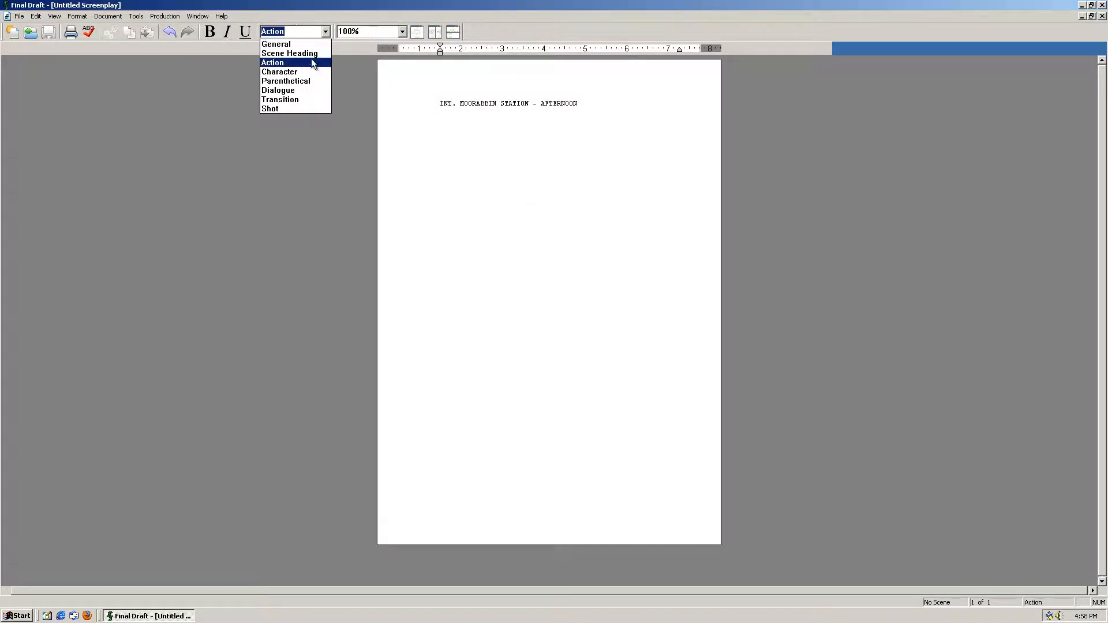
{"action": "left_click", "coordinate": [306, 77]}
{"action": "type", "text": "ALEX"}
{"action": "key", "text": "Return"}
{"action": "type", "text": "Wh"}
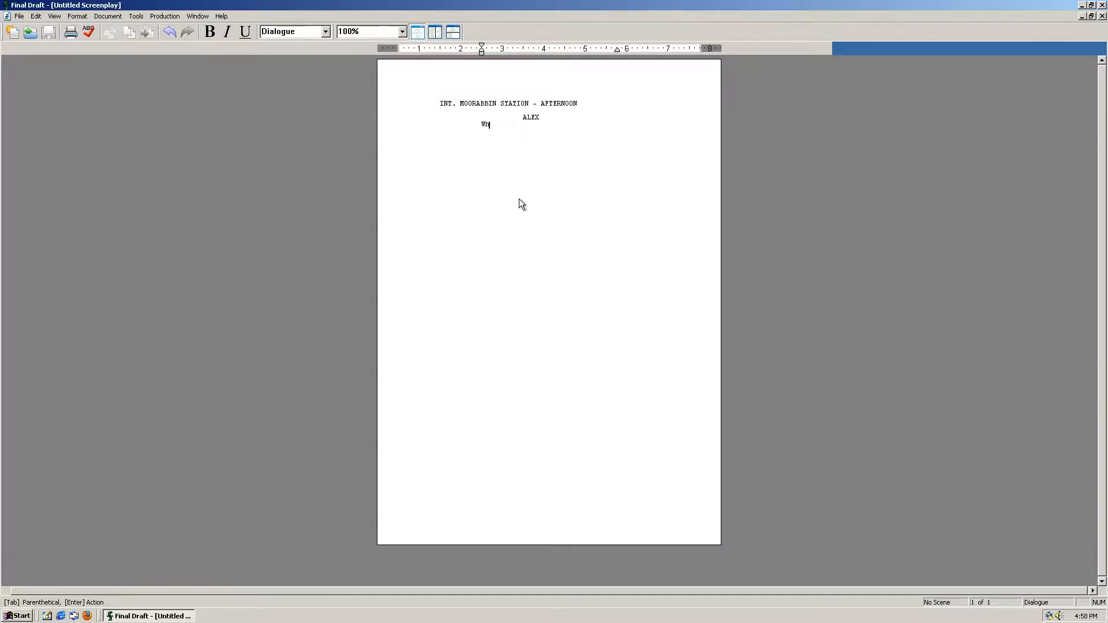
{"action": "type", "text": "y, you little..."}
{"action": "key", "text": "Return"}
Step: Add the action "Alex starts choking himself." and a parenthetical reading "fin"
{"action": "type", "text": "Alex start"}
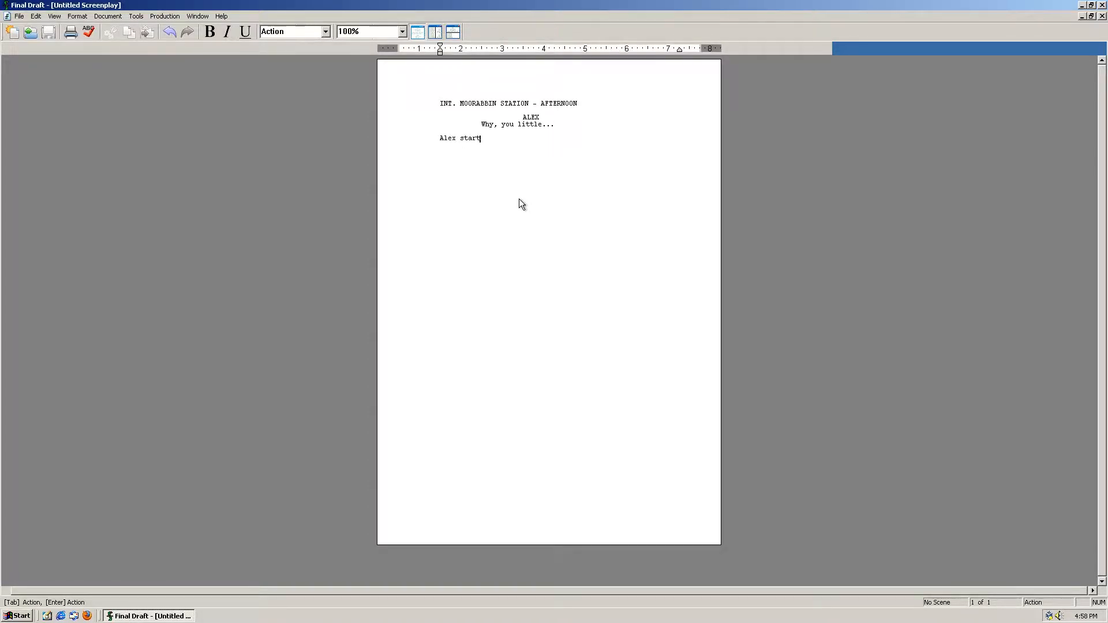
{"action": "type", "text": "s choking himself."}
{"action": "key", "text": "Return"}
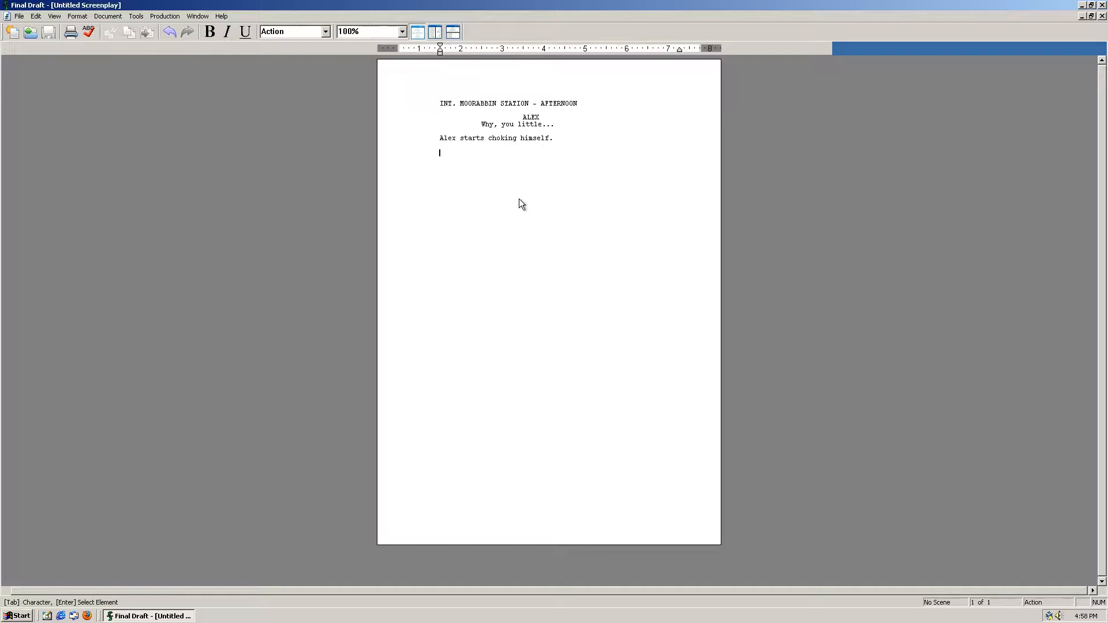
{"action": "left_click", "coordinate": [326, 33]}
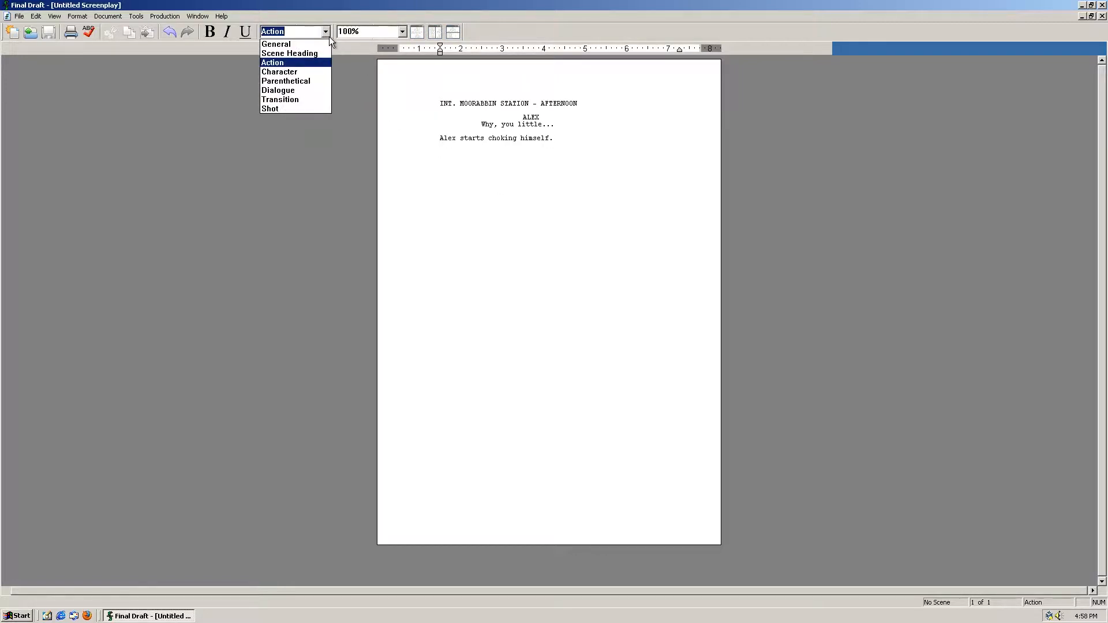
{"action": "left_click", "coordinate": [310, 80]}
{"action": "type", "text": "fin"}
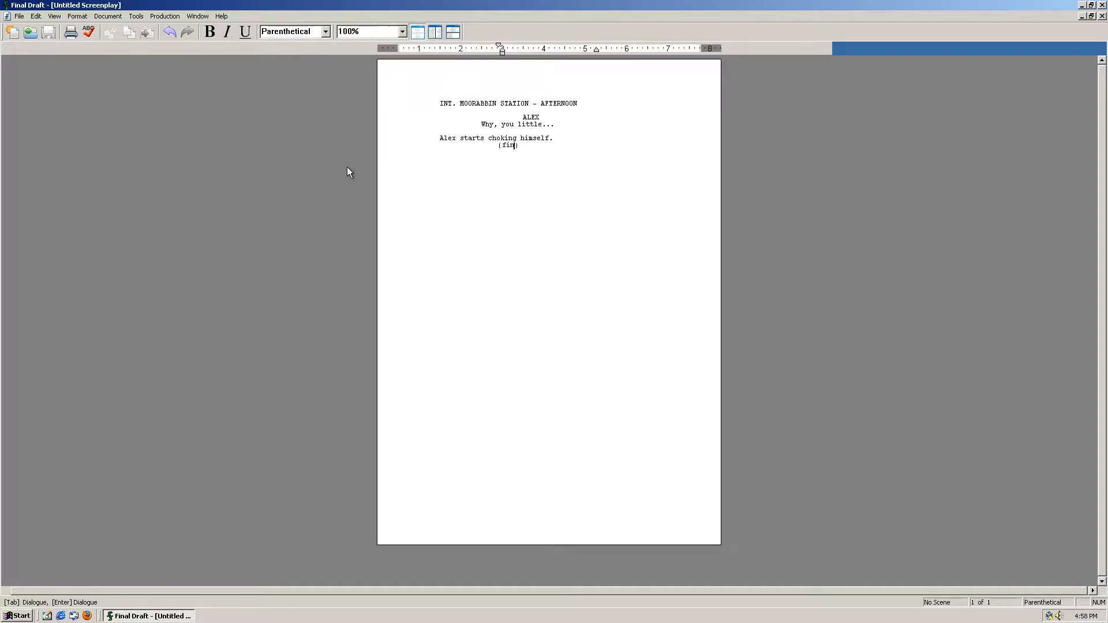
Step: Close Final Draft without saving the script and shut down Windows 2000
{"action": "left_click", "coordinate": [1102, 5]}
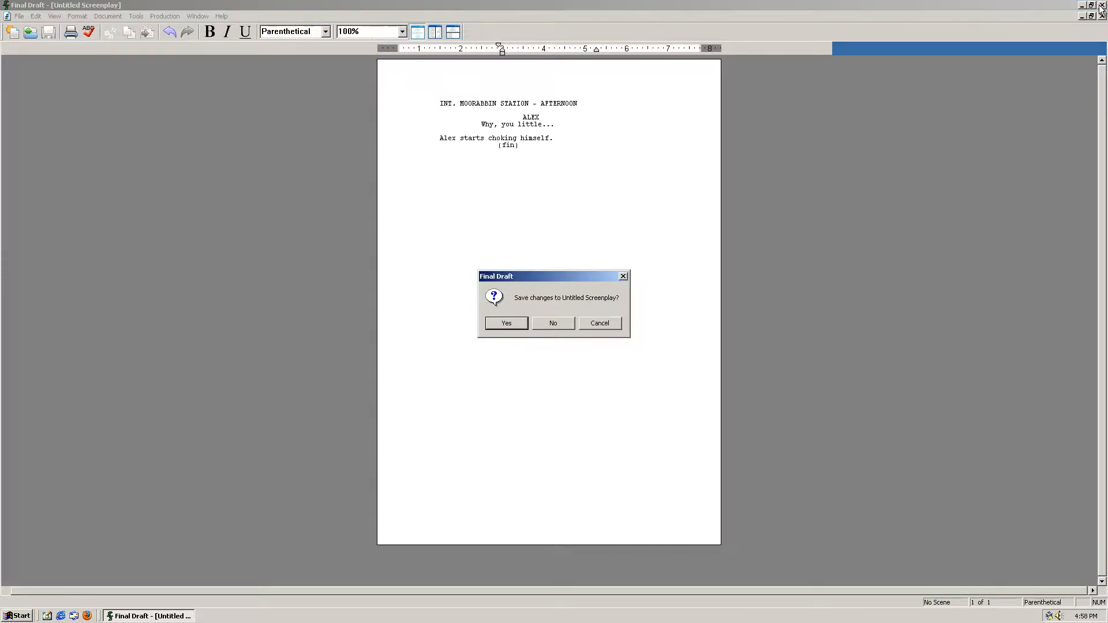
{"action": "left_click", "coordinate": [540, 326]}
{"action": "left_click", "coordinate": [12, 616]}
{"action": "left_click", "coordinate": [52, 596]}
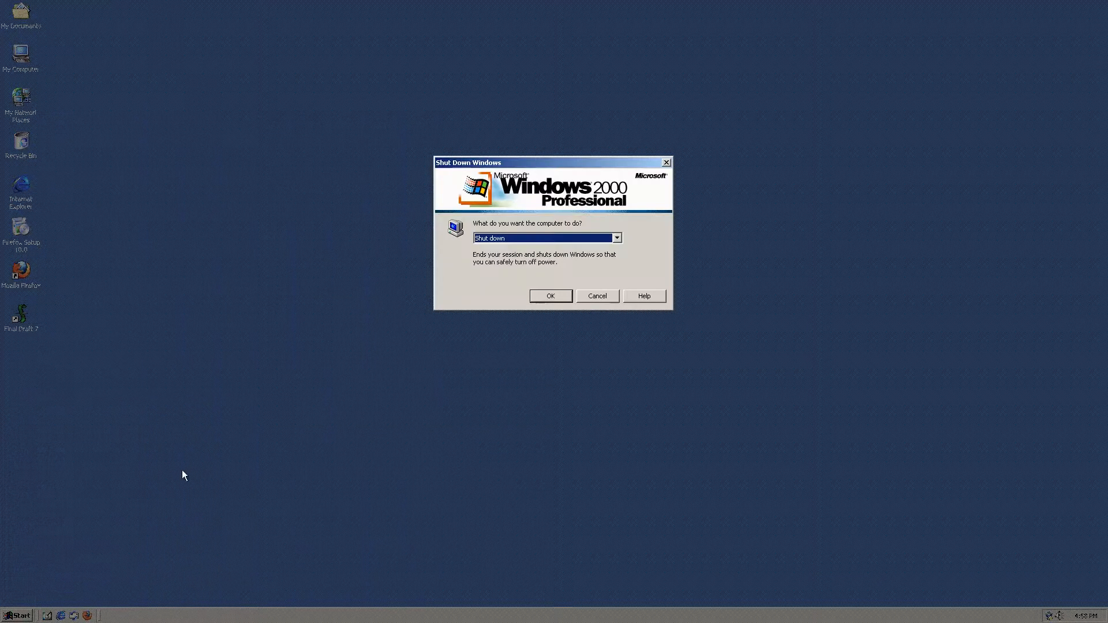
{"action": "left_click", "coordinate": [552, 296]}
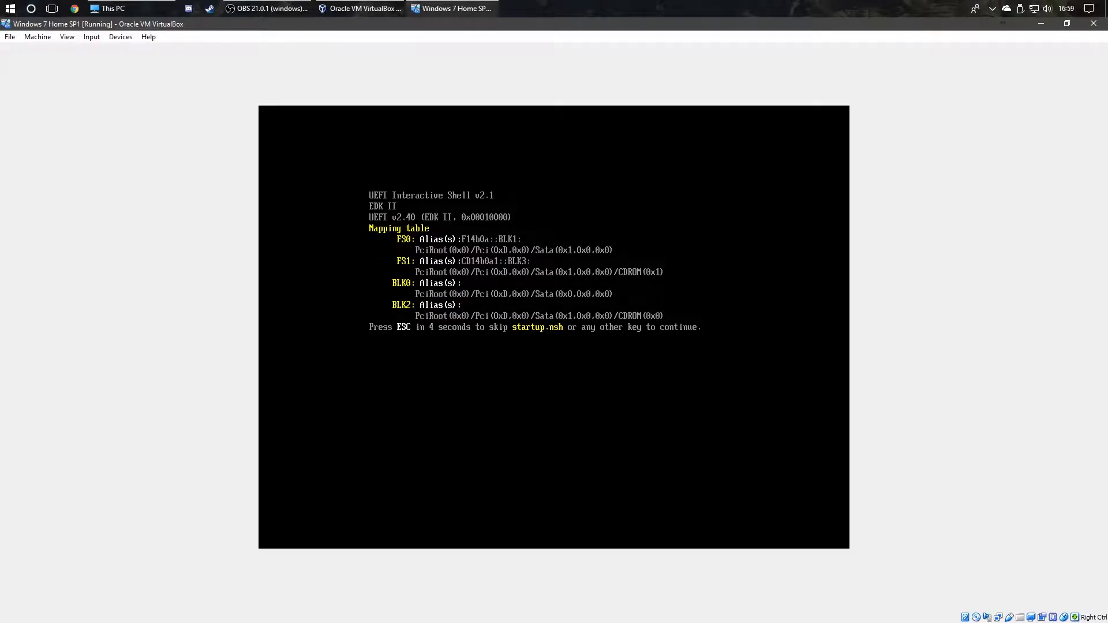
Step: Skip the UEFI shell countdown and power off the Windows 7 Home SP1 virtual machine
{"action": "key", "text": "Escape"}
{"action": "left_click", "coordinate": [1093, 23]}
{"action": "left_click", "coordinate": [506, 354]}
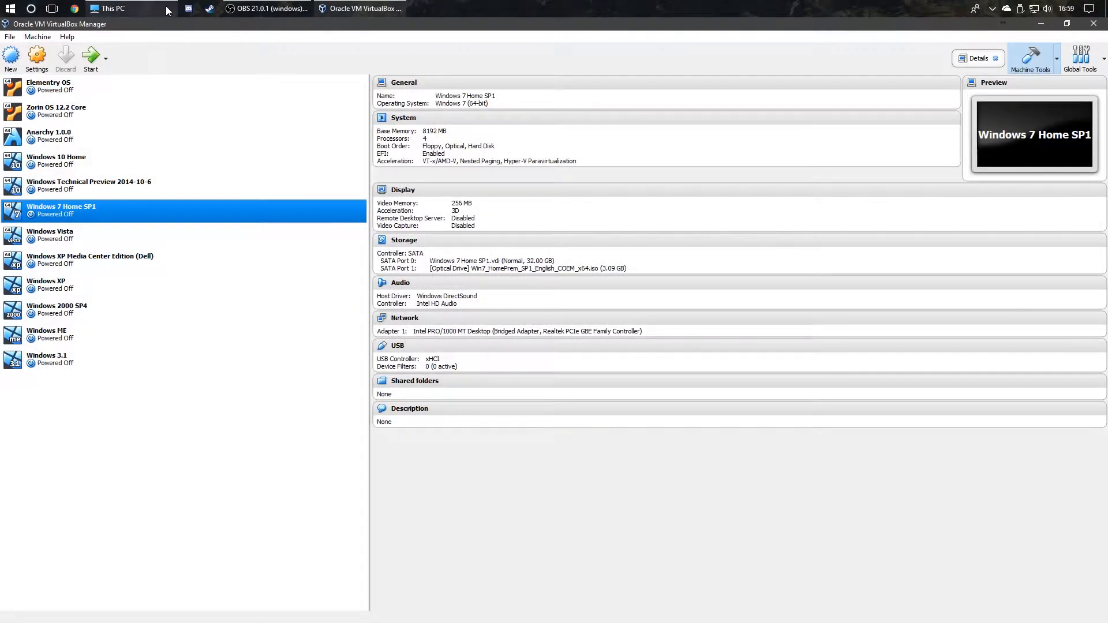
{"action": "left_click", "coordinate": [165, 6]}
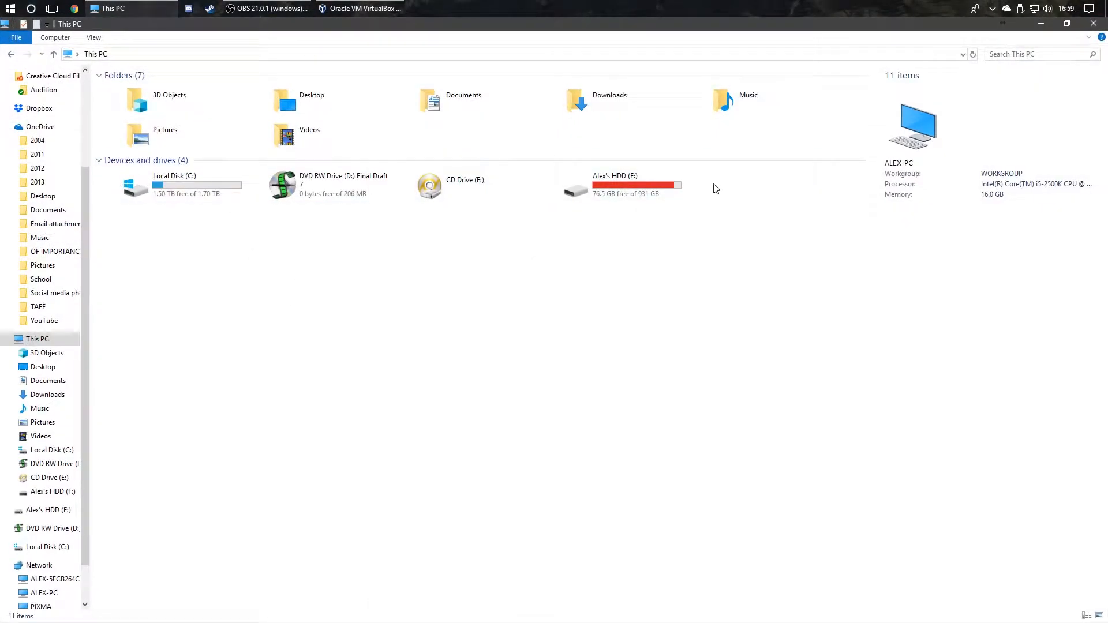
Step: Open the OSs folder on drive F: and inspect two Windows 7 ISO images
{"action": "left_click", "coordinate": [651, 194]}
{"action": "double_click", "coordinate": [649, 189]}
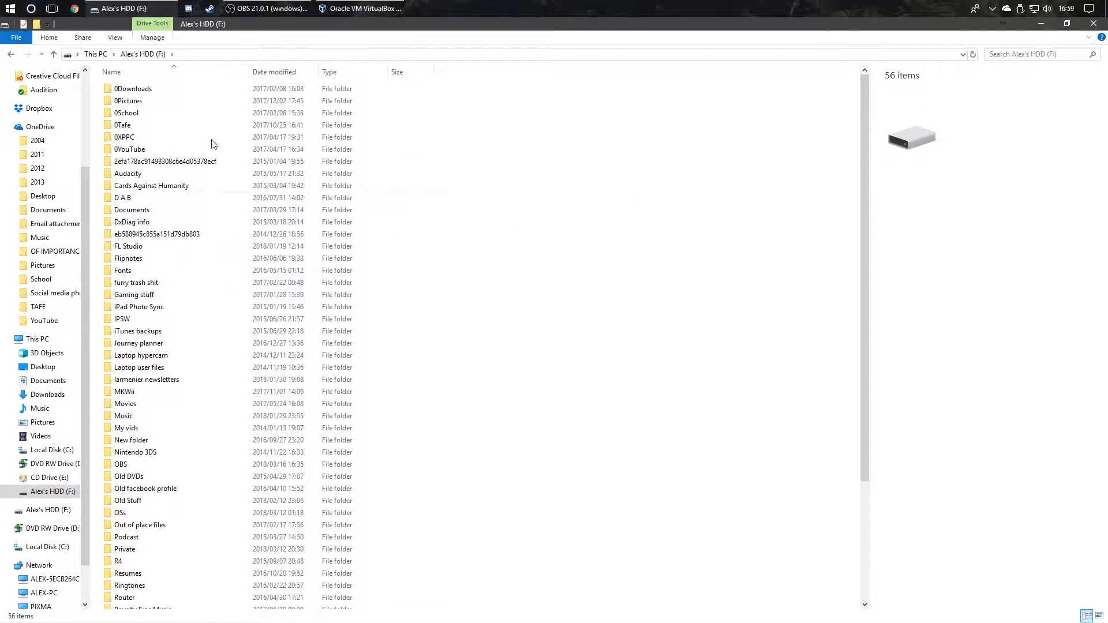
{"action": "scroll", "coordinate": [185, 465], "scroll_direction": "down", "scroll_amount": 1}
{"action": "double_click", "coordinate": [179, 482]}
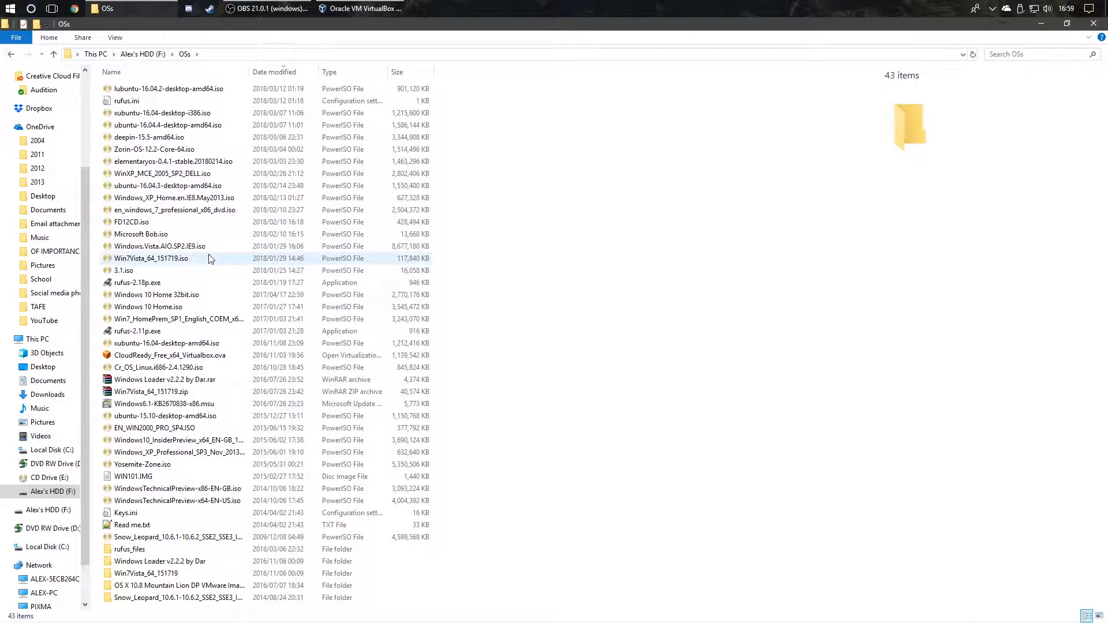
{"action": "left_click", "coordinate": [210, 259]}
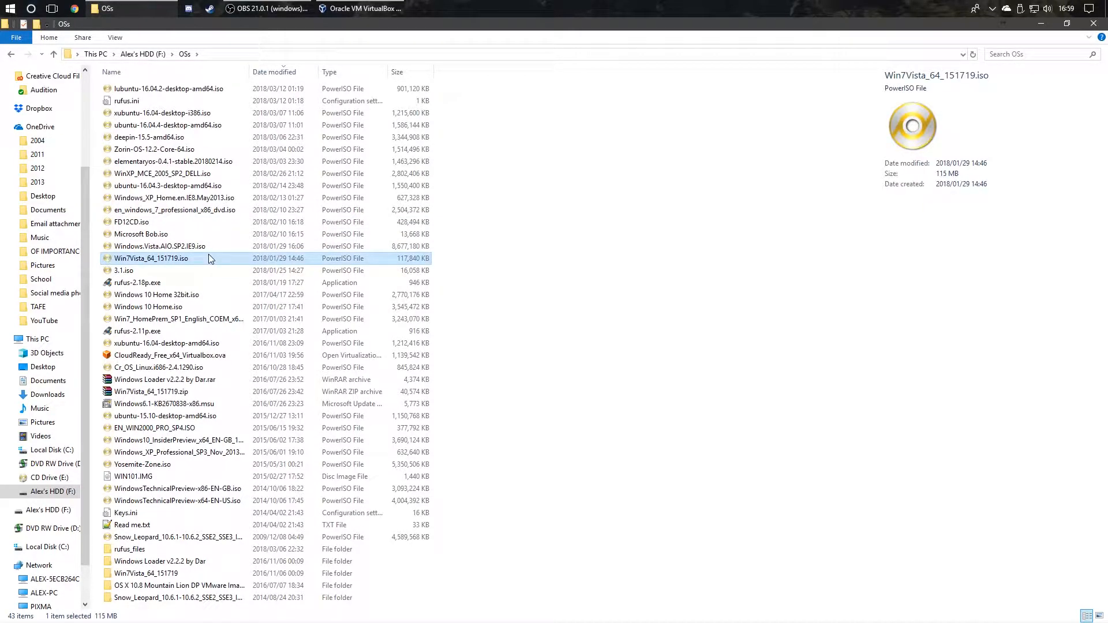
{"action": "left_click", "coordinate": [210, 211]}
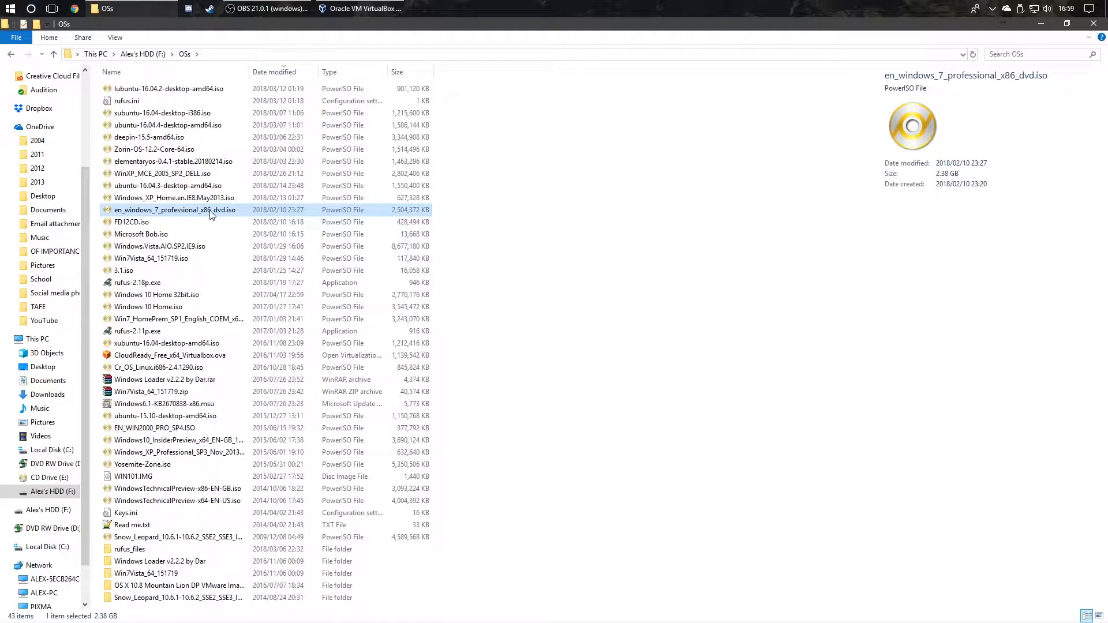
{"action": "left_click", "coordinate": [359, 8]}
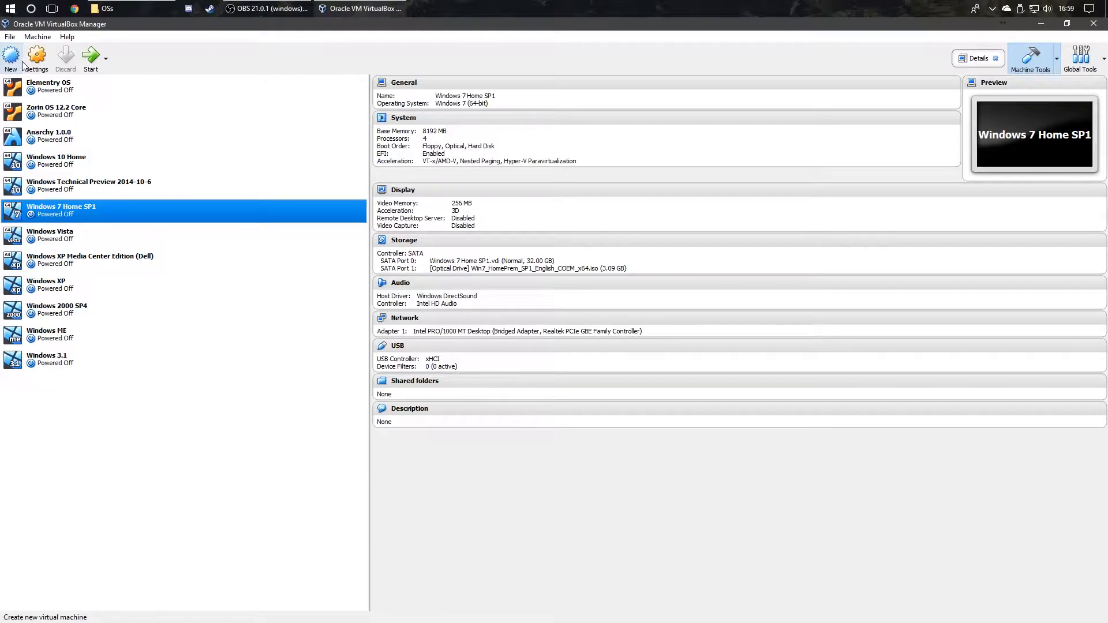
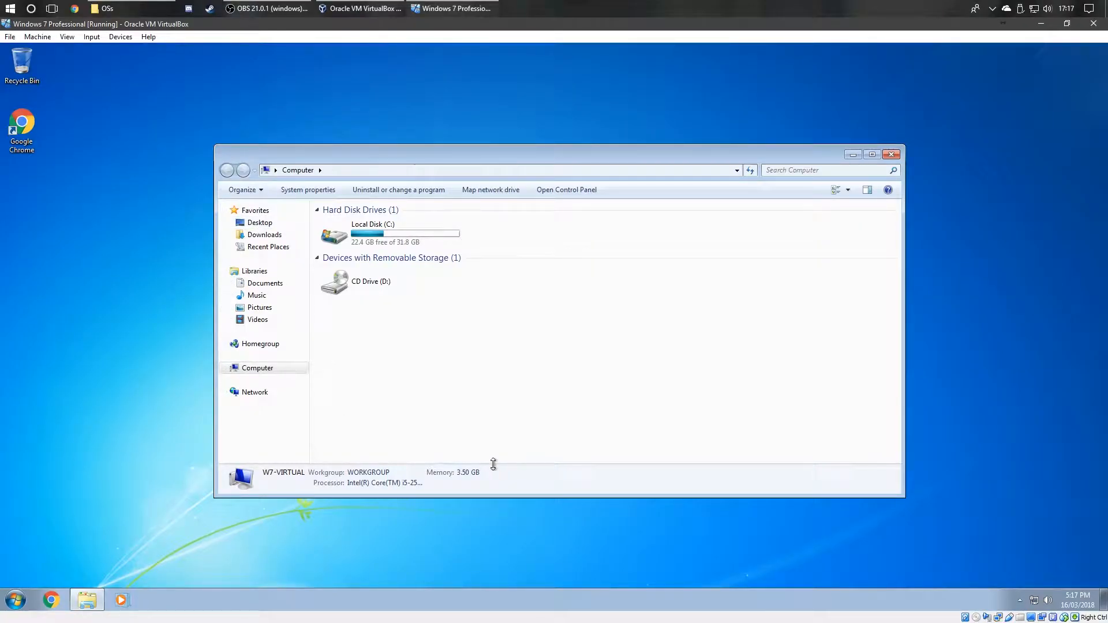
Step: Enlarge the Computer window's details pane and check the Windows version with winver
{"action": "left_click_drag", "start_coordinate": [494, 465], "coordinate": [499, 452]}
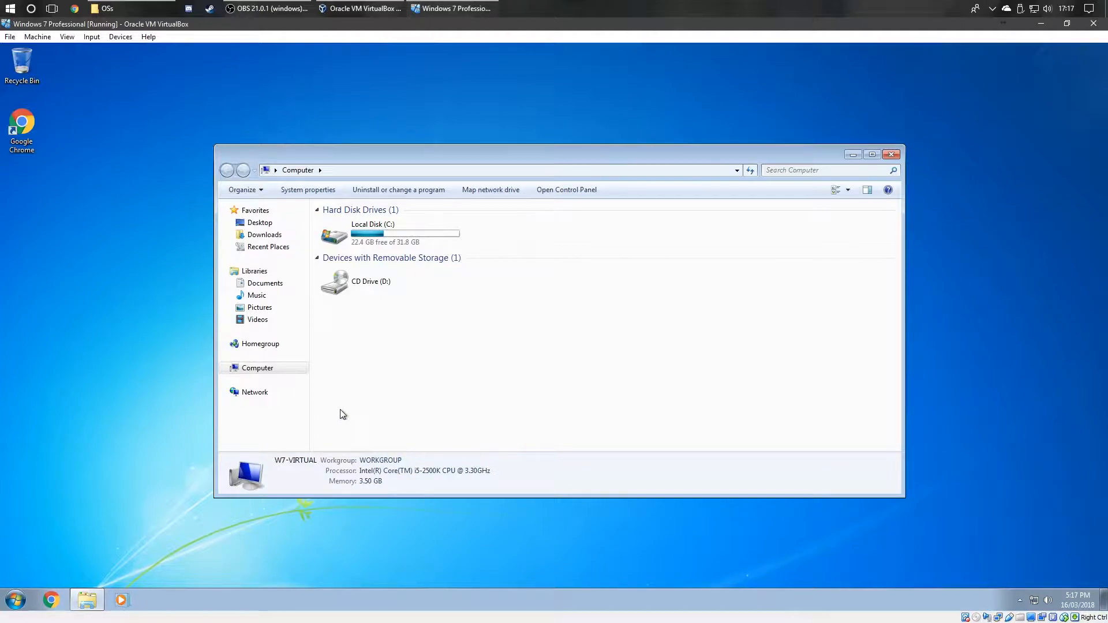
{"action": "key", "text": "super+r"}
{"action": "type", "text": "winver"}
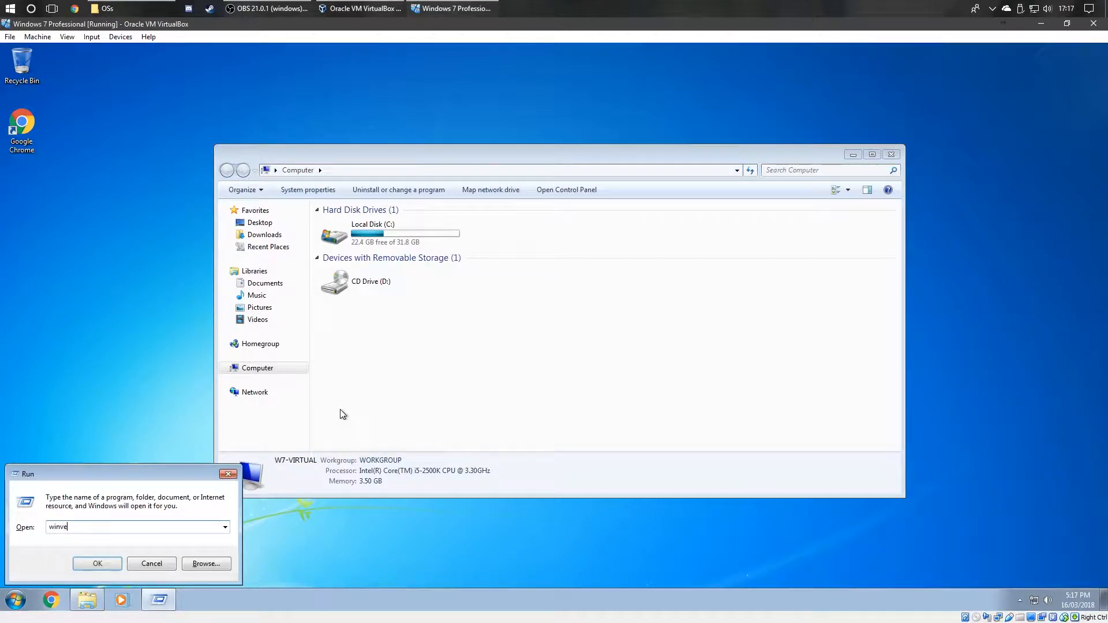
{"action": "key", "text": "Return"}
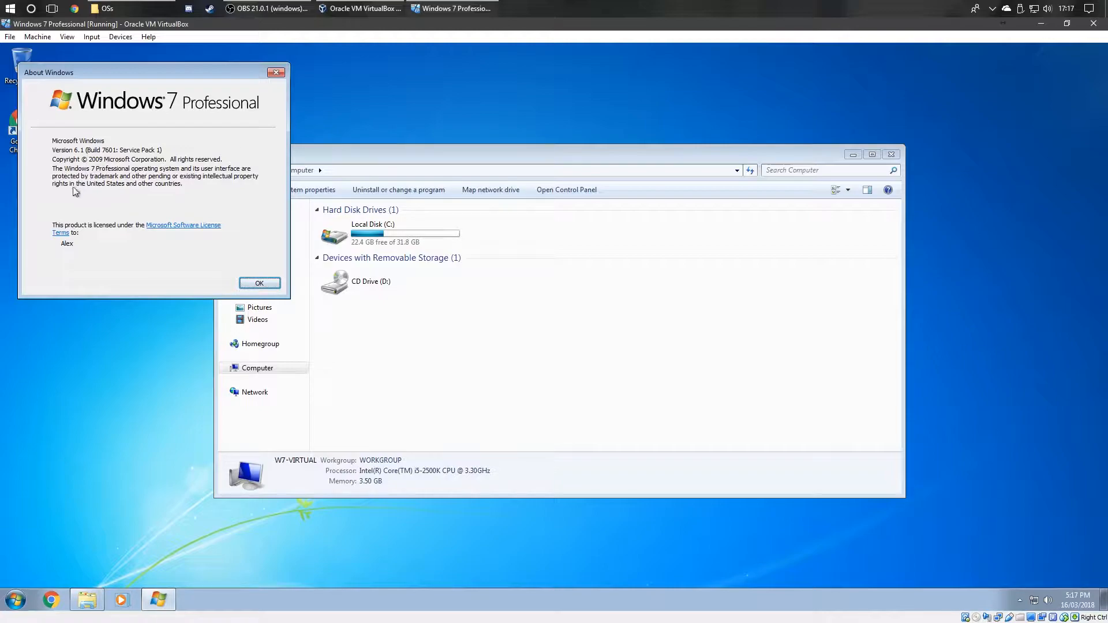
{"action": "left_click", "coordinate": [254, 288]}
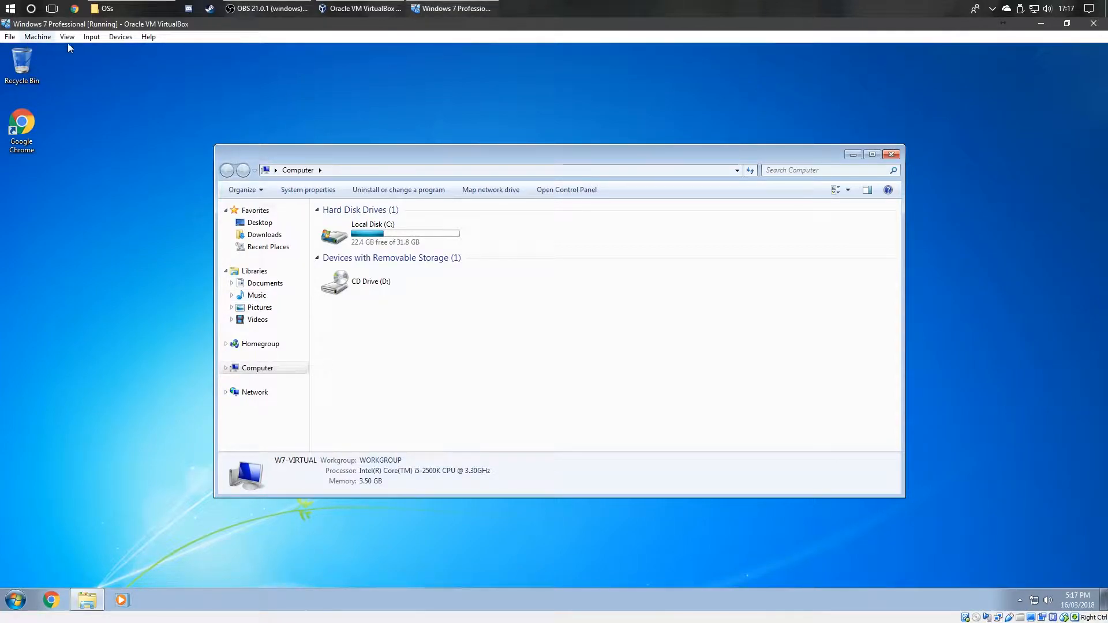
Step: Mount the host's D: drive in the VM's optical drive
{"action": "left_click", "coordinate": [120, 36]}
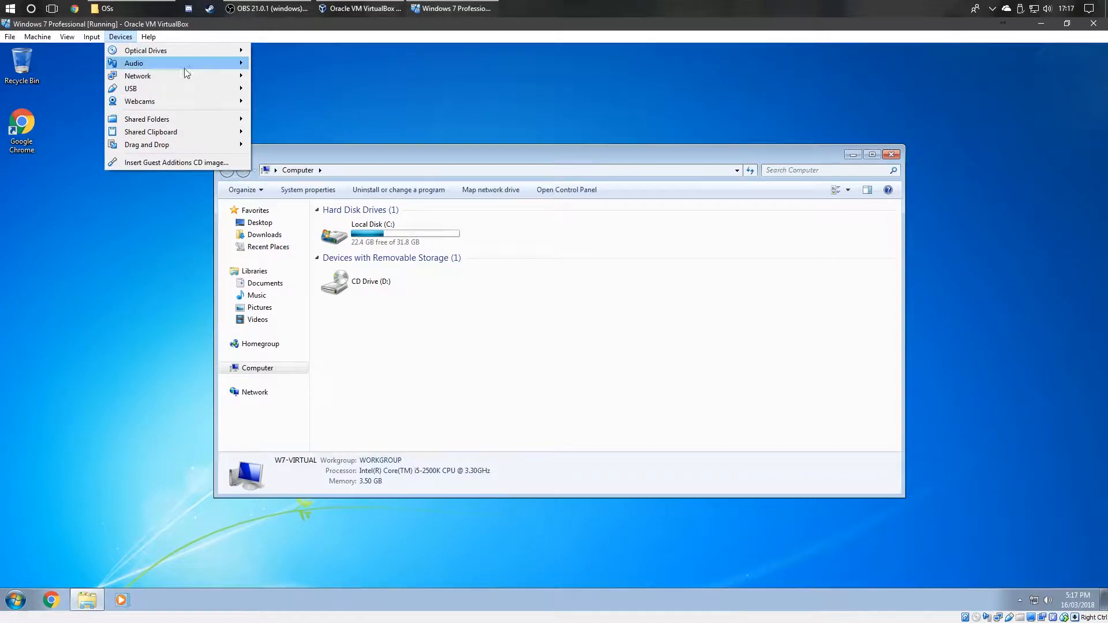
{"action": "mouse_move", "coordinate": [184, 50]}
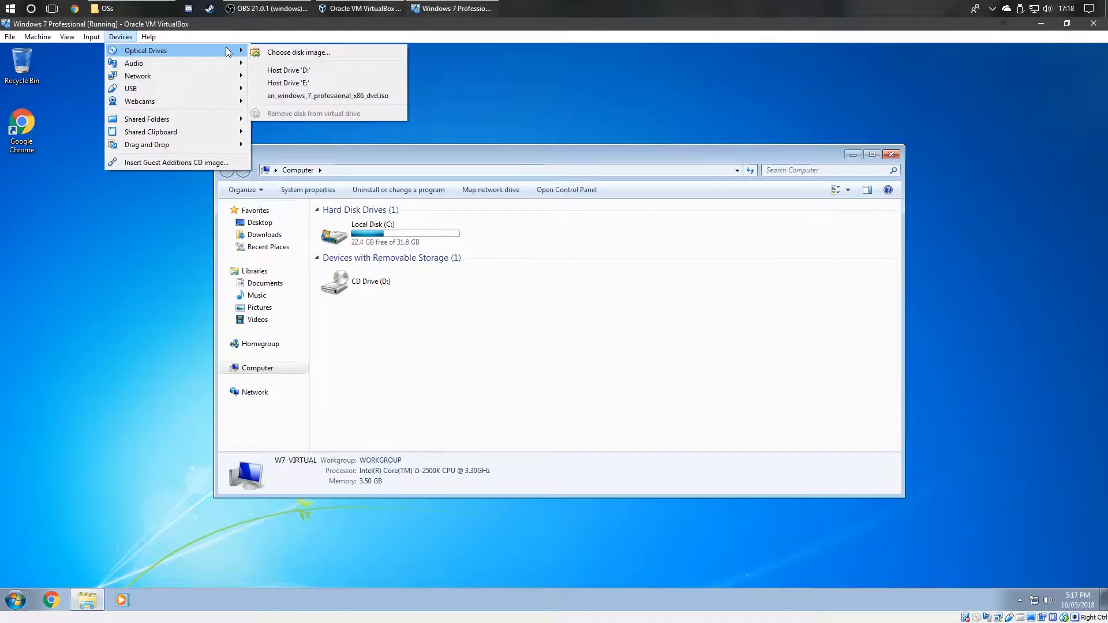
{"action": "left_click", "coordinate": [288, 70]}
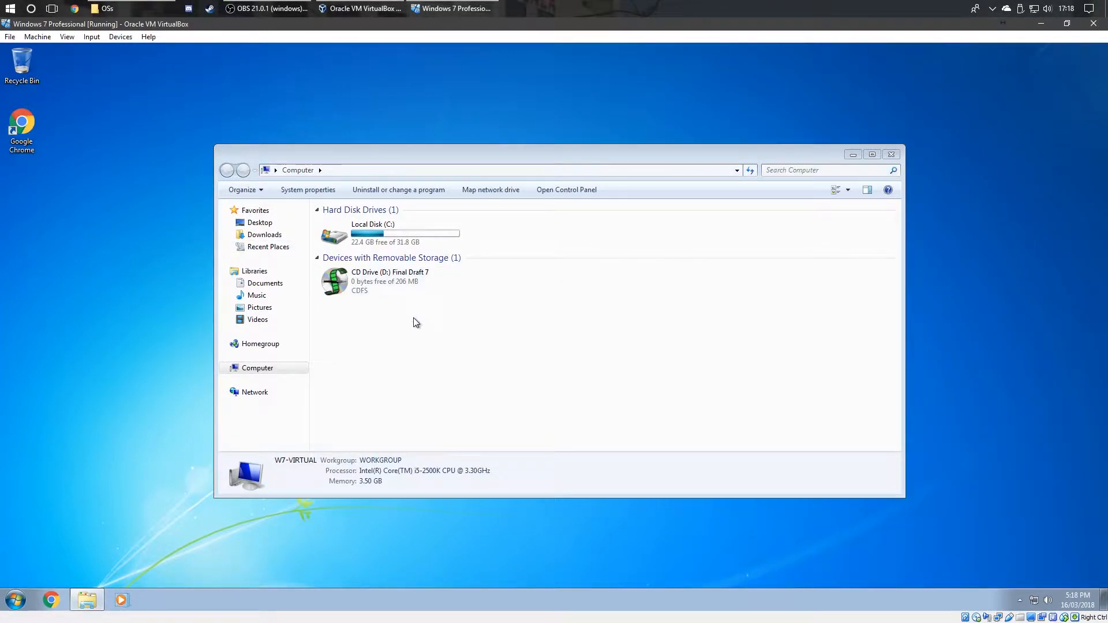
Step: Switch to full screen and run the install program from the Final Draft 7 disc
{"action": "key", "text": "ctrl+f"}
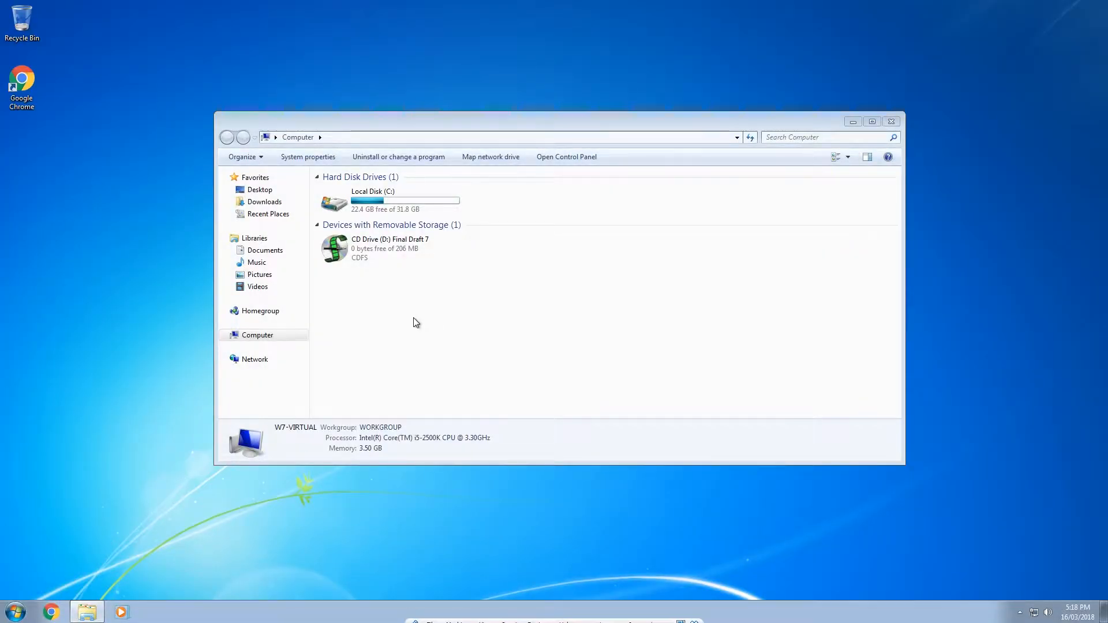
{"action": "left_click", "coordinate": [369, 262]}
{"action": "right_click", "coordinate": [369, 262]}
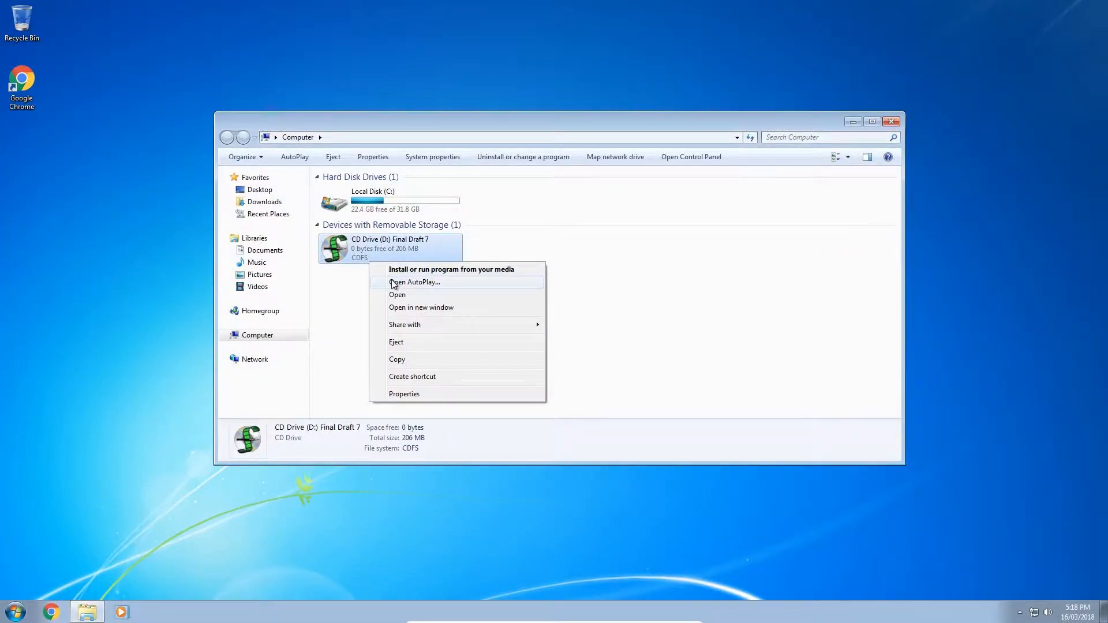
{"action": "left_click", "coordinate": [425, 271]}
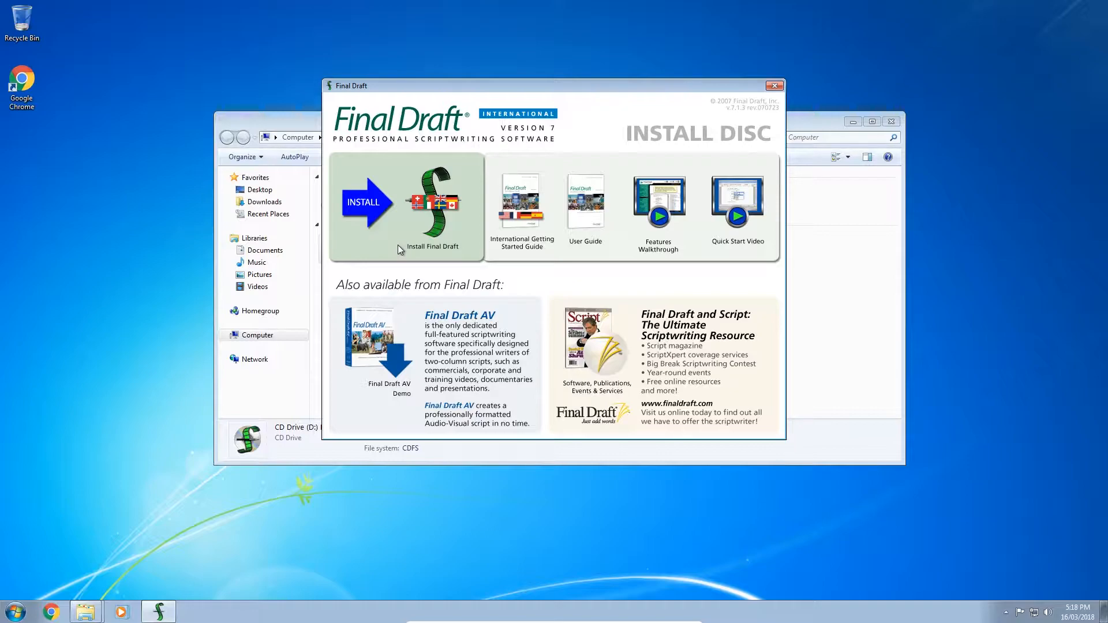
Step: Start the Final Draft install, approve UAC, and choose the English (U.K.) spell checker
{"action": "left_click", "coordinate": [429, 216]}
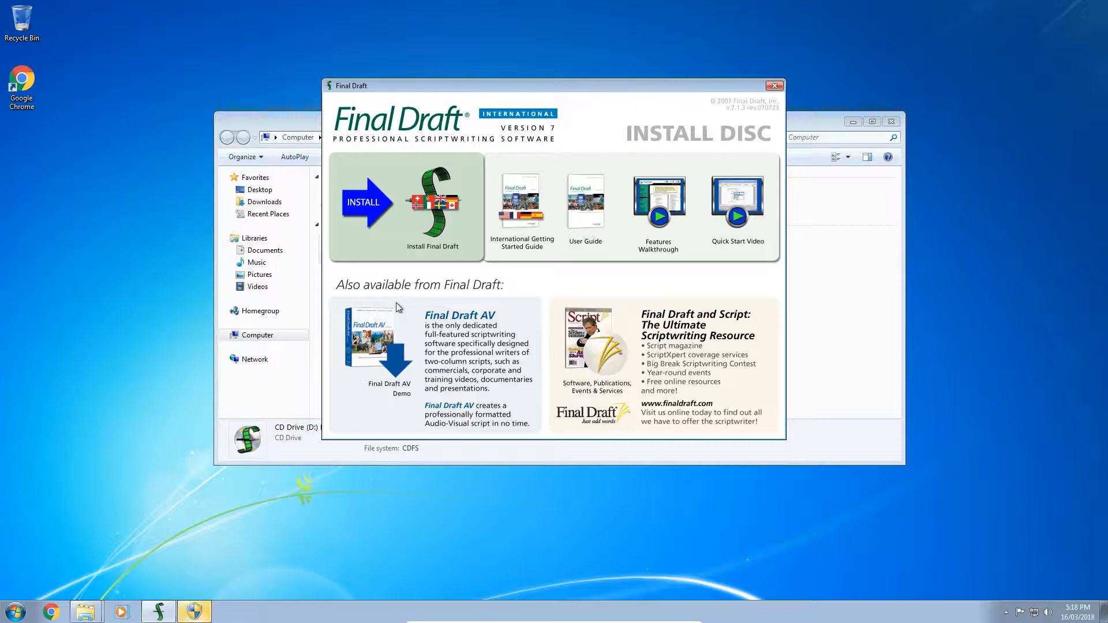
{"action": "left_click", "coordinate": [192, 615]}
{"action": "left_click", "coordinate": [268, 144]}
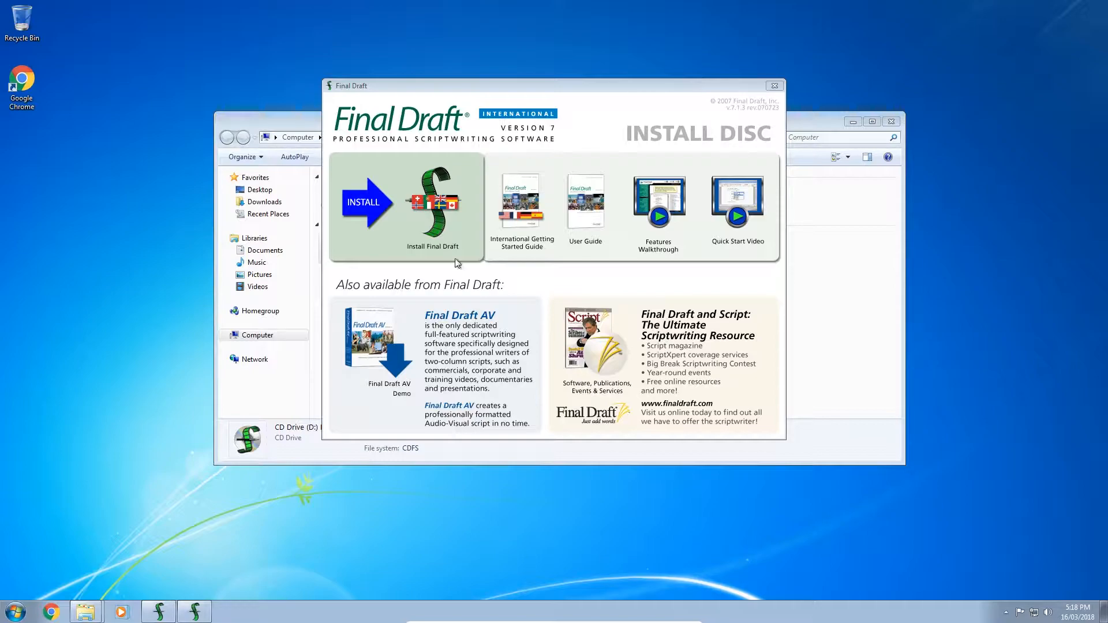
{"action": "left_click", "coordinate": [191, 613]}
{"action": "left_click", "coordinate": [479, 294]}
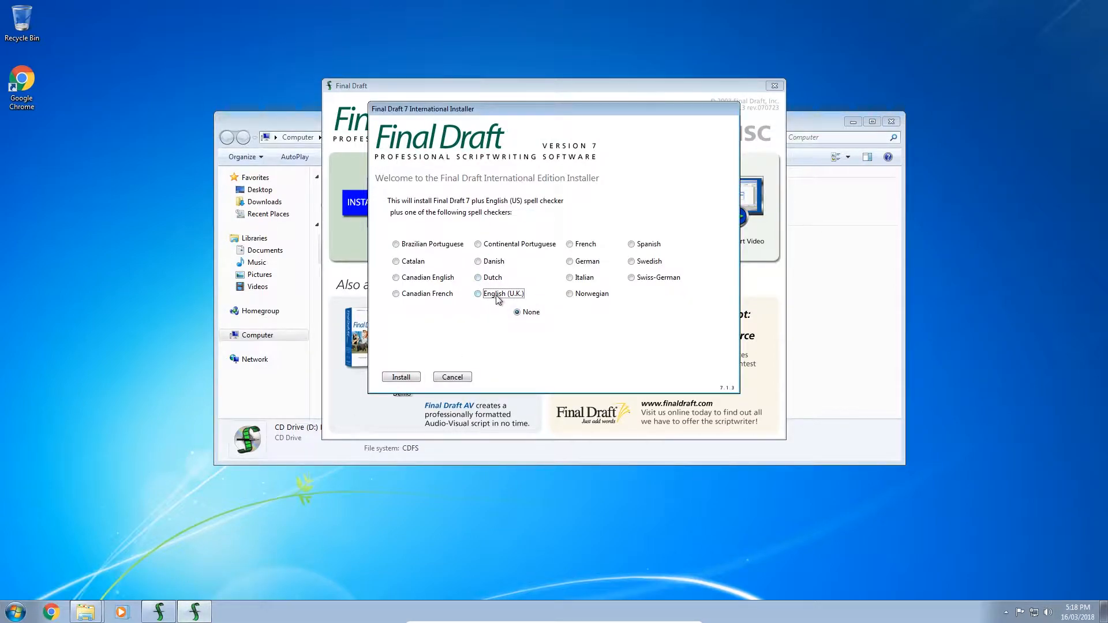
{"action": "left_click", "coordinate": [407, 380]}
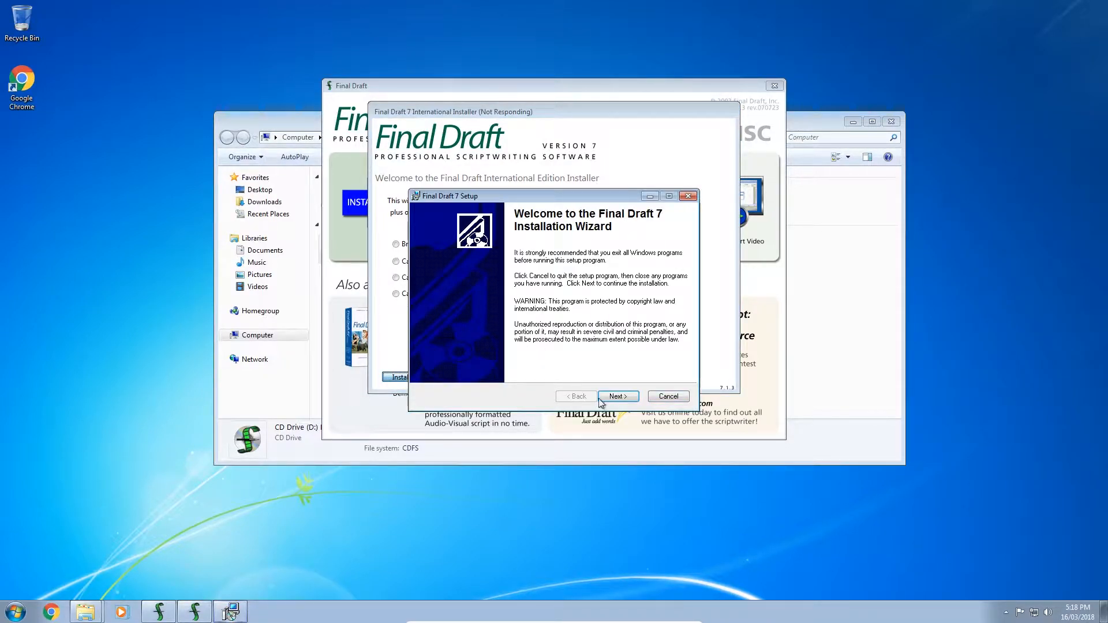
Step: Complete the Final Draft 7 setup wizard with the default destination folder
{"action": "left_click", "coordinate": [615, 397]}
{"action": "left_click", "coordinate": [615, 397]}
{"action": "left_click", "coordinate": [615, 397]}
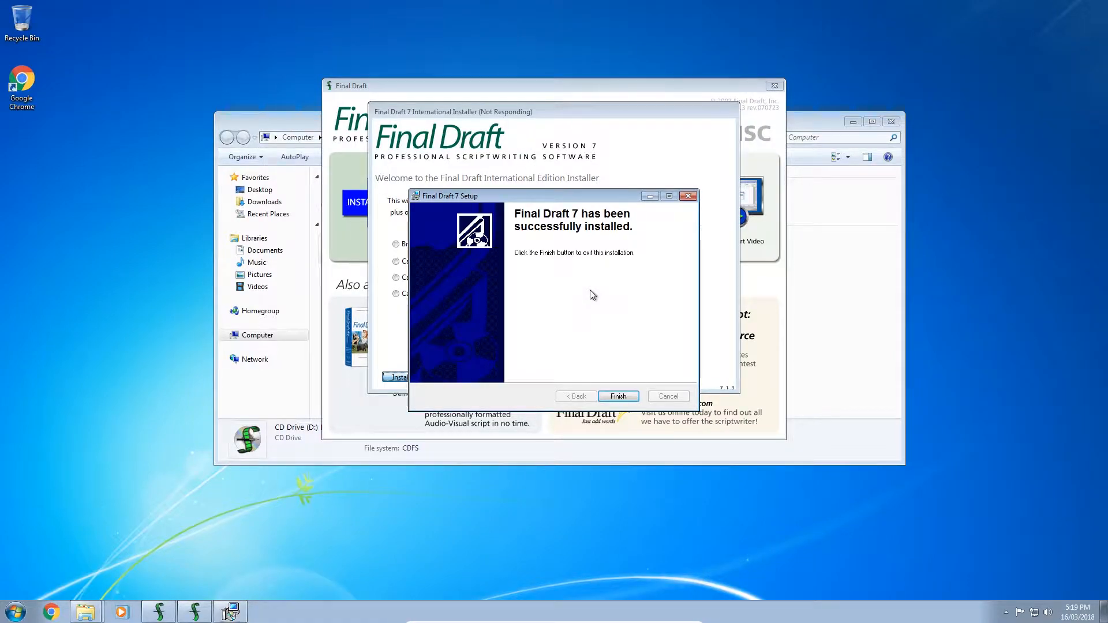
{"action": "left_click", "coordinate": [617, 397]}
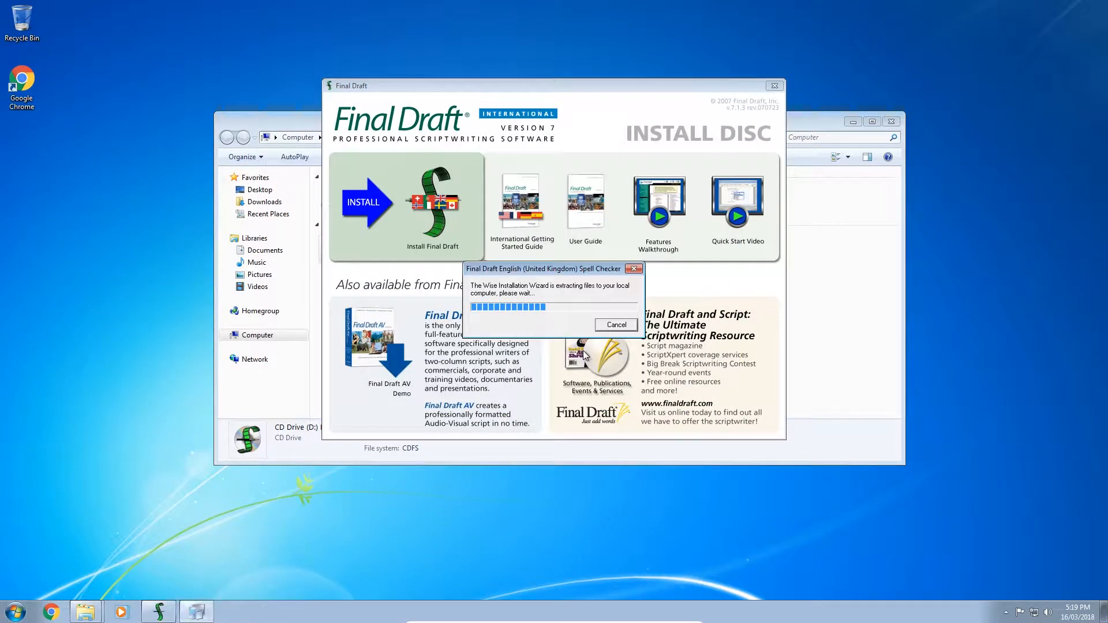
Step: Complete the English (U.K.) spell checker setup and close the install disc menu
{"action": "left_click", "coordinate": [618, 396]}
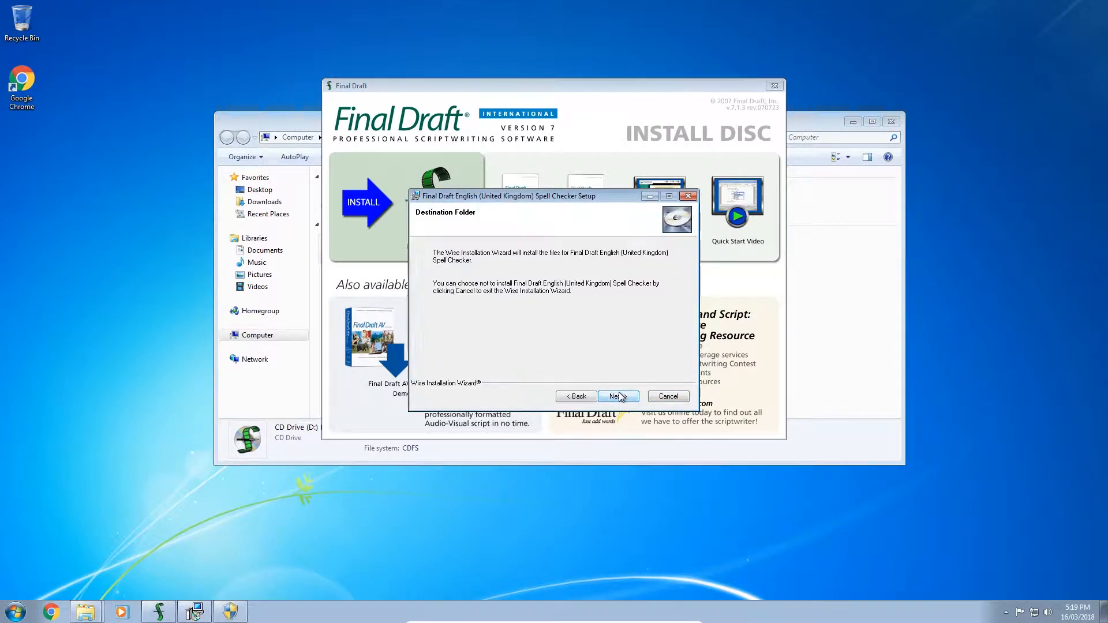
{"action": "left_click", "coordinate": [618, 397]}
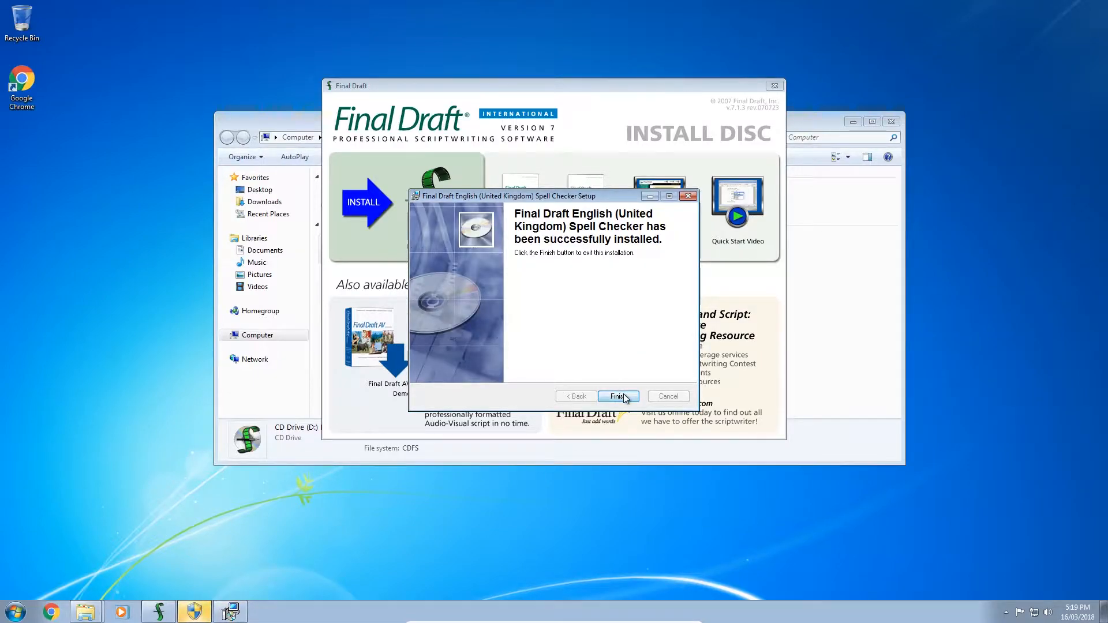
{"action": "left_click", "coordinate": [617, 396]}
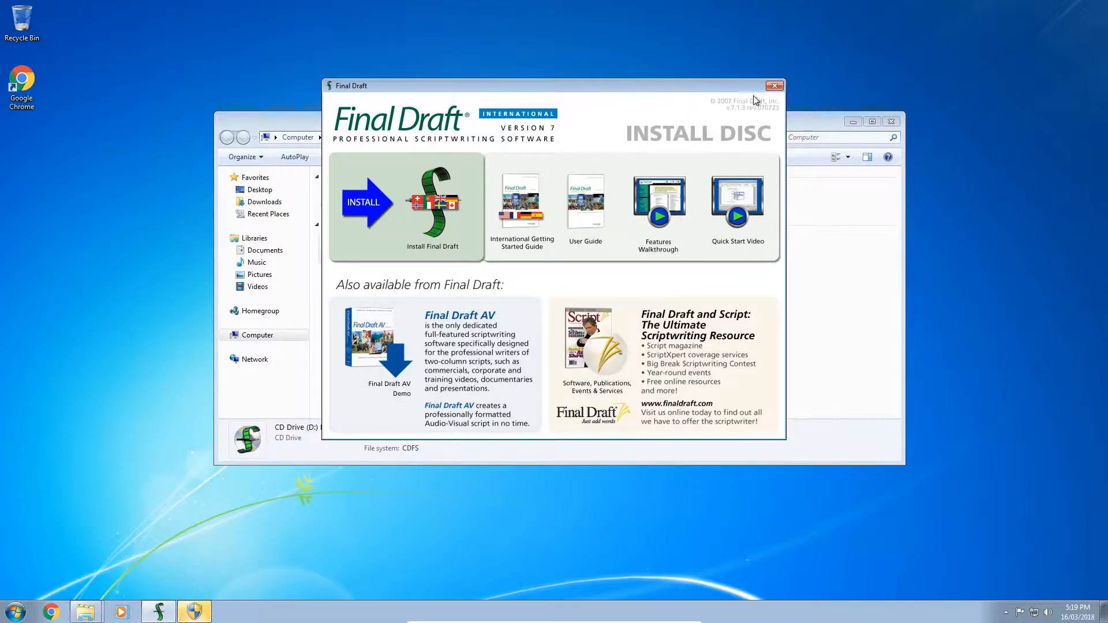
{"action": "left_click", "coordinate": [775, 85]}
Step: Dismiss the disc's AutoPlay, Final Draft Tagger and compatibility prompts
{"action": "left_click", "coordinate": [635, 142]}
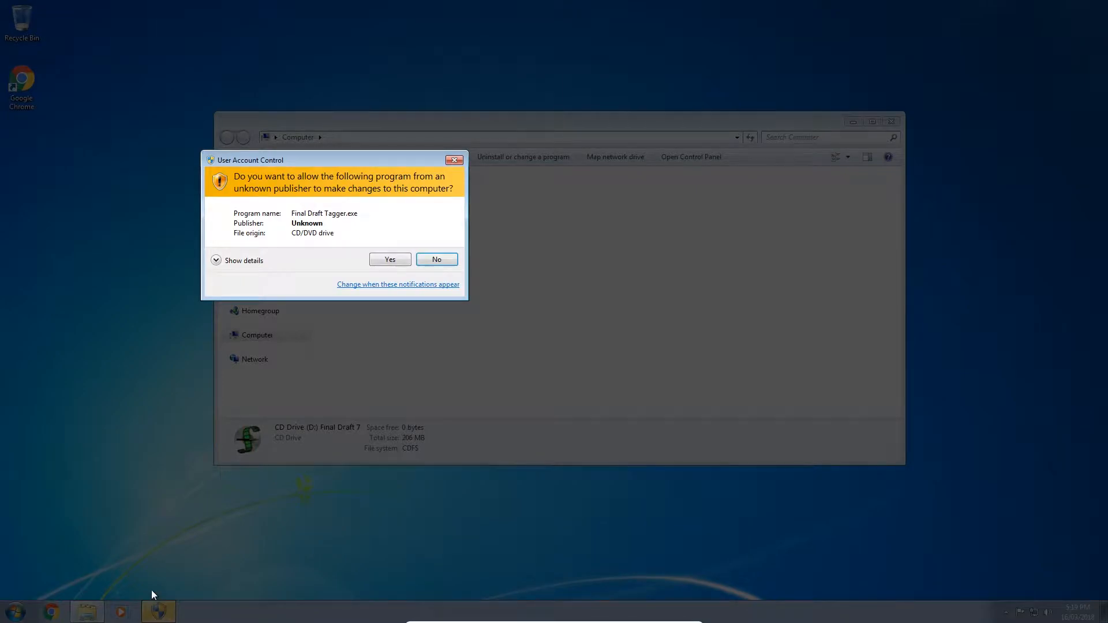
{"action": "left_click", "coordinate": [386, 259]}
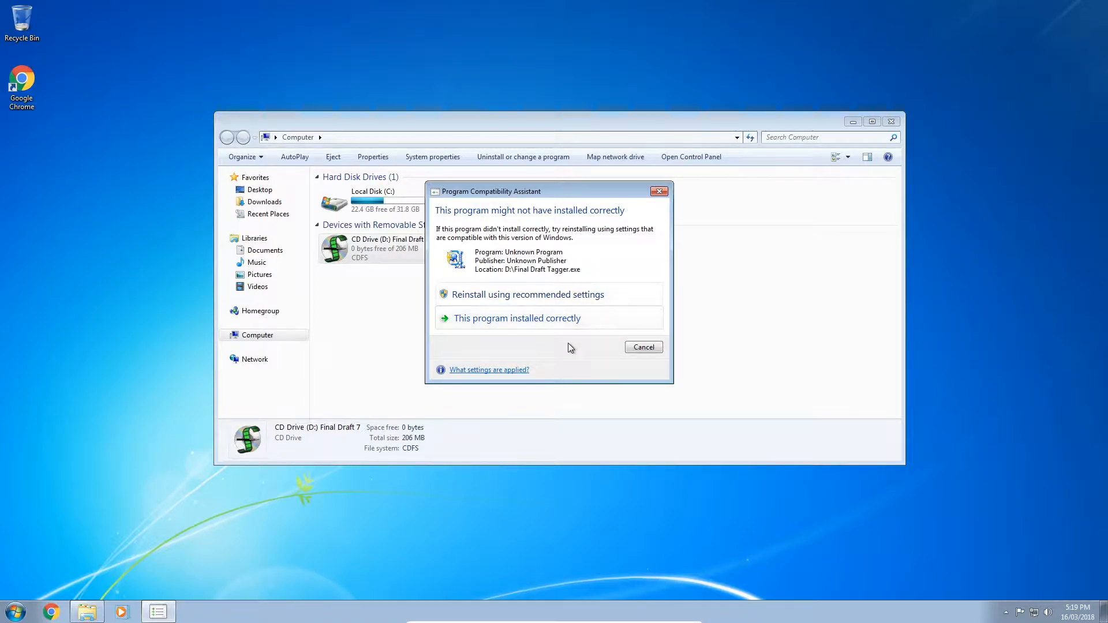
{"action": "left_click", "coordinate": [643, 347]}
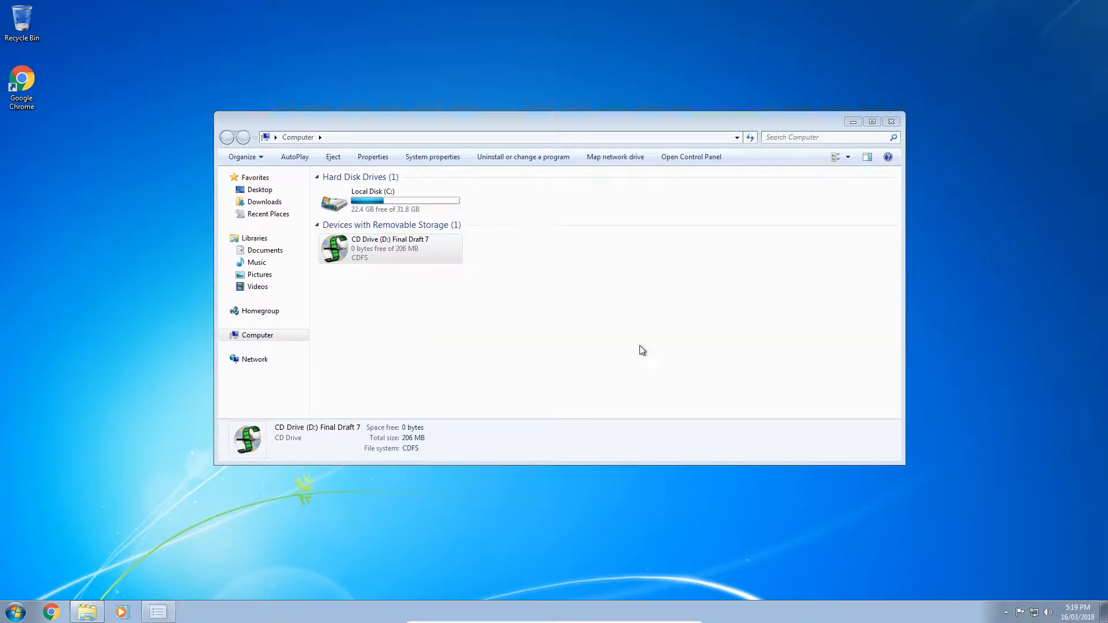
Step: Launch Final Draft 7 from All Programs, accept the licence agreement and pass the Welcome screen
{"action": "left_click", "coordinate": [16, 611]}
{"action": "left_click", "coordinate": [40, 556]}
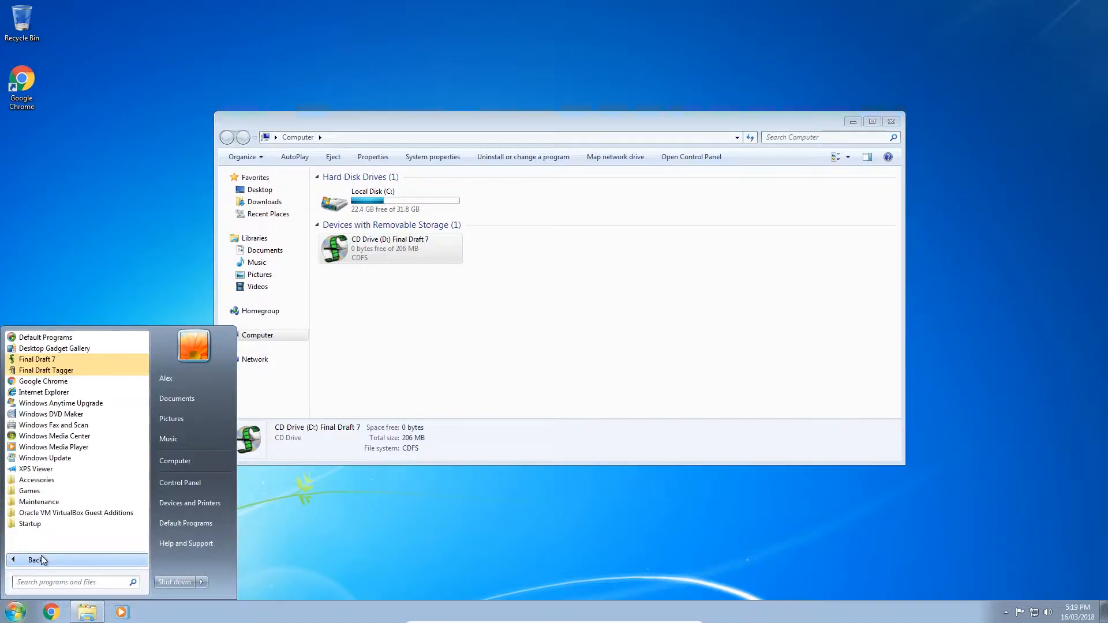
{"action": "left_click", "coordinate": [105, 358]}
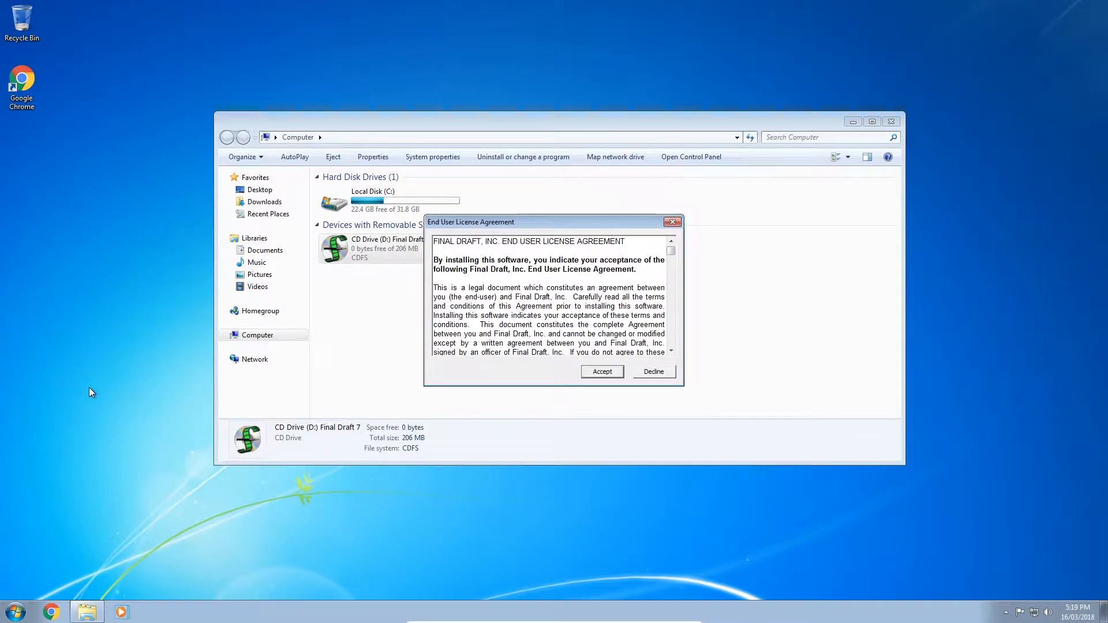
{"action": "left_click", "coordinate": [612, 373]}
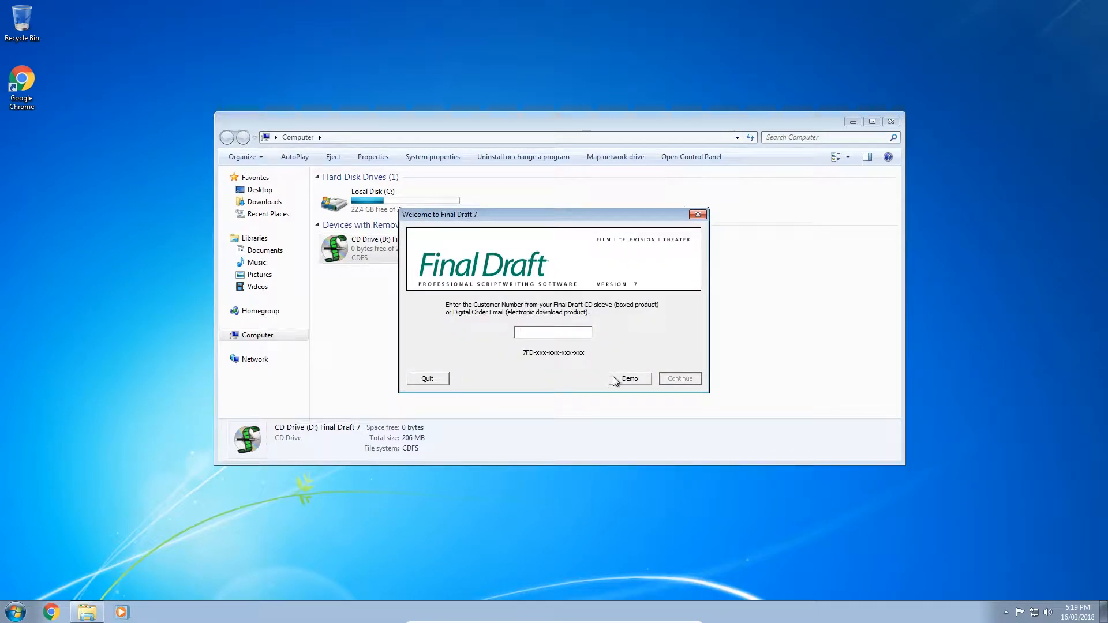
{"action": "left_click", "coordinate": [615, 381]}
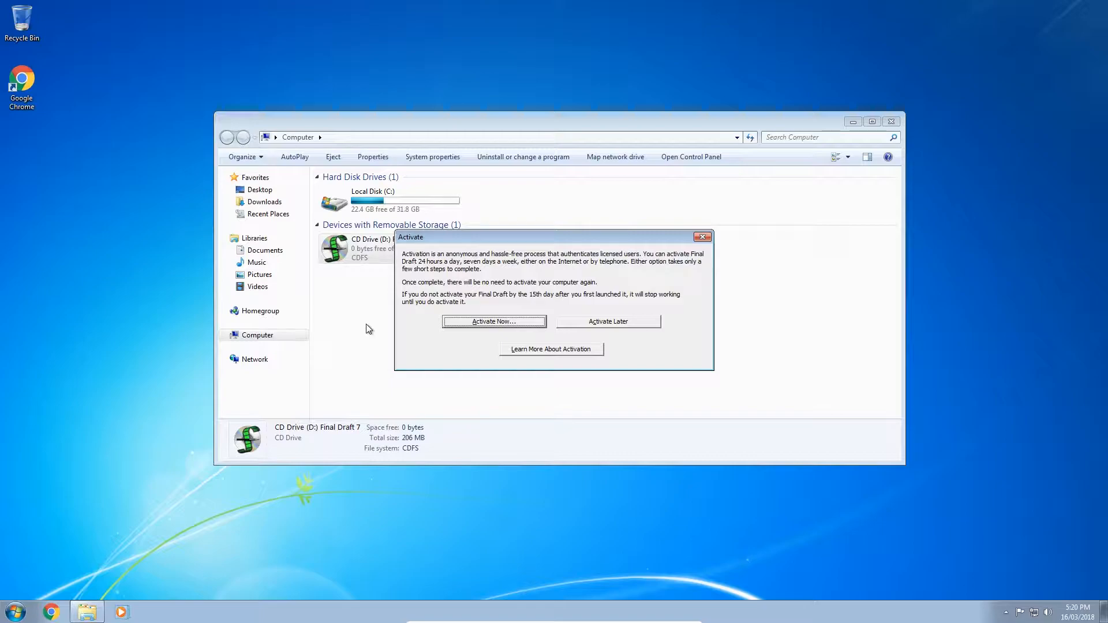
Step: Attempt online activation, dismiss the connection error, and postpone activation and registration
{"action": "left_click", "coordinate": [481, 322]}
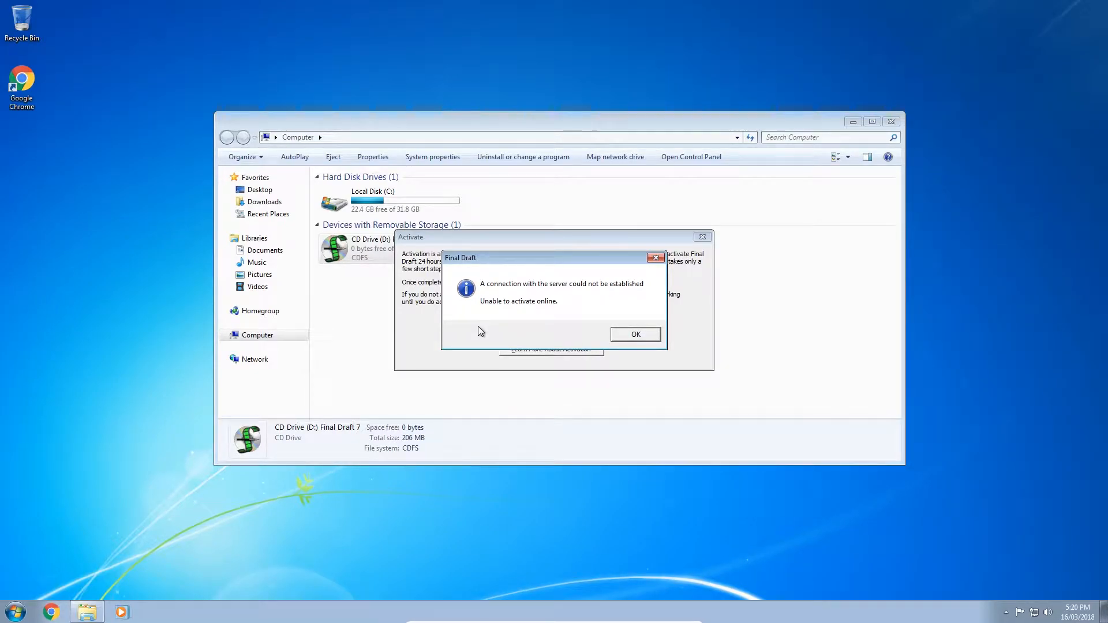
{"action": "left_click", "coordinate": [635, 334]}
{"action": "left_click", "coordinate": [633, 318]}
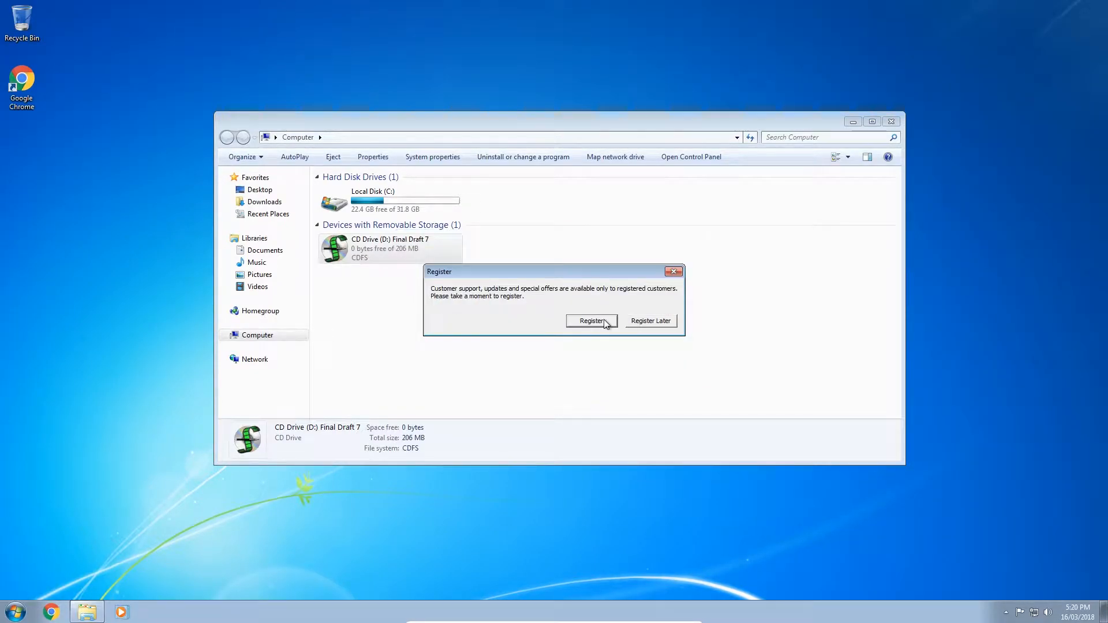
{"action": "left_click", "coordinate": [646, 322]}
Step: Defer registration, confirm version 7.1.3 Build 42 in Help > About, then exit Final Draft
{"action": "left_click", "coordinate": [540, 337]}
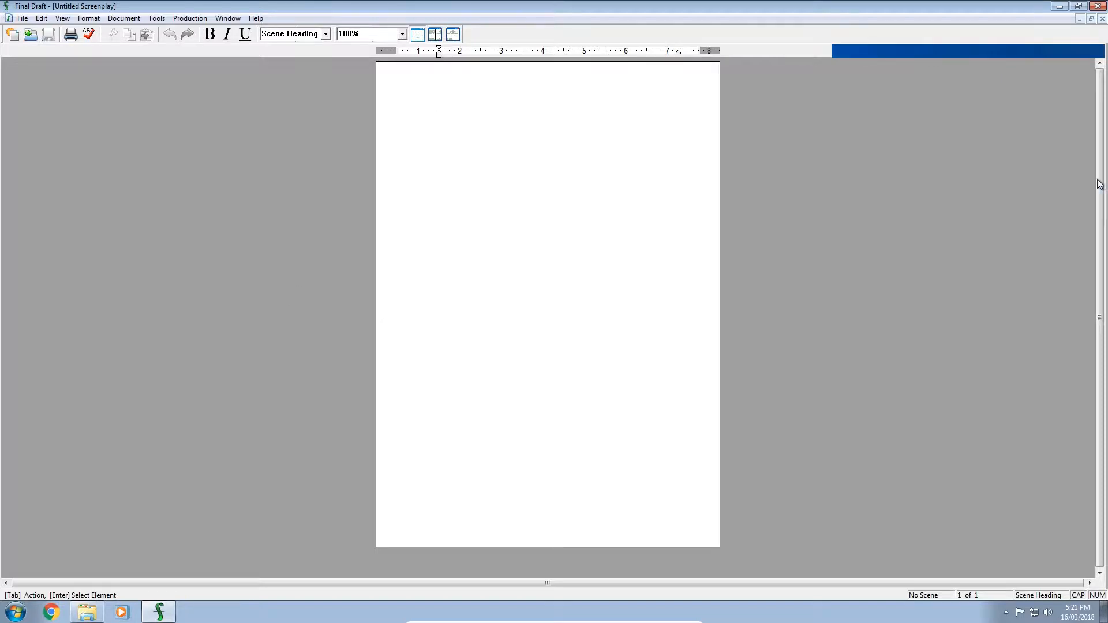
{"action": "left_click", "coordinate": [257, 18]}
{"action": "left_click", "coordinate": [309, 182]}
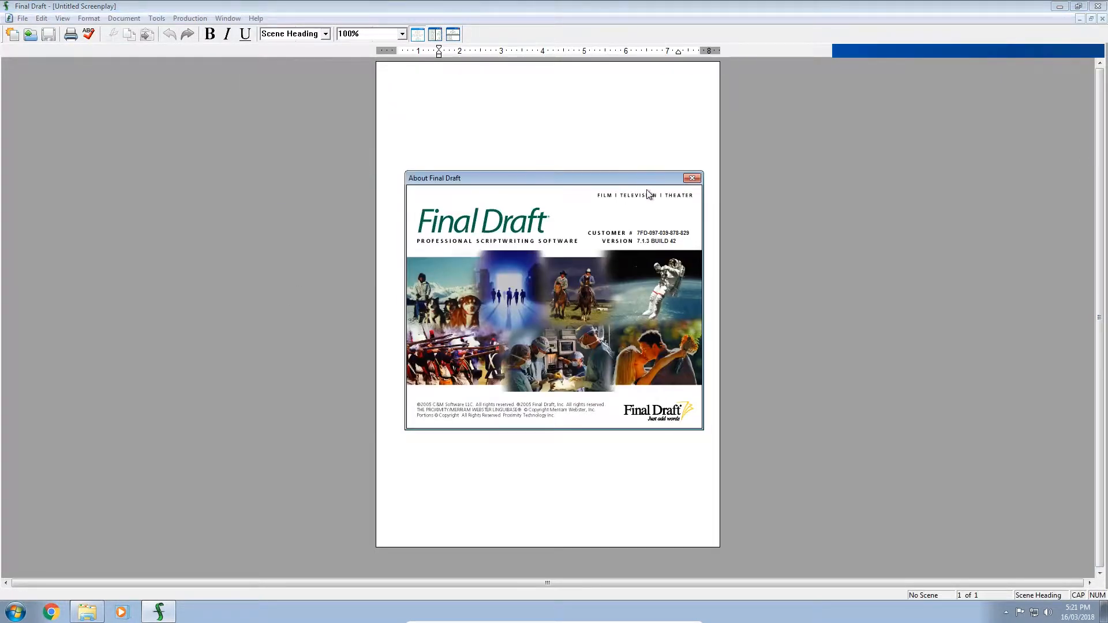
{"action": "left_click", "coordinate": [692, 178]}
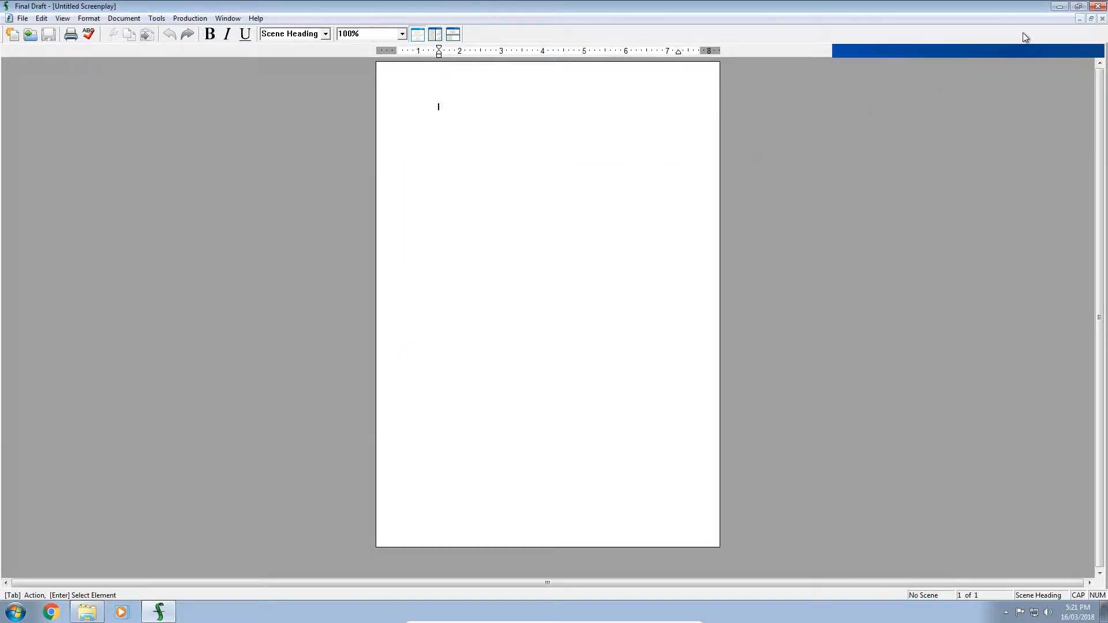
{"action": "left_click", "coordinate": [1097, 6]}
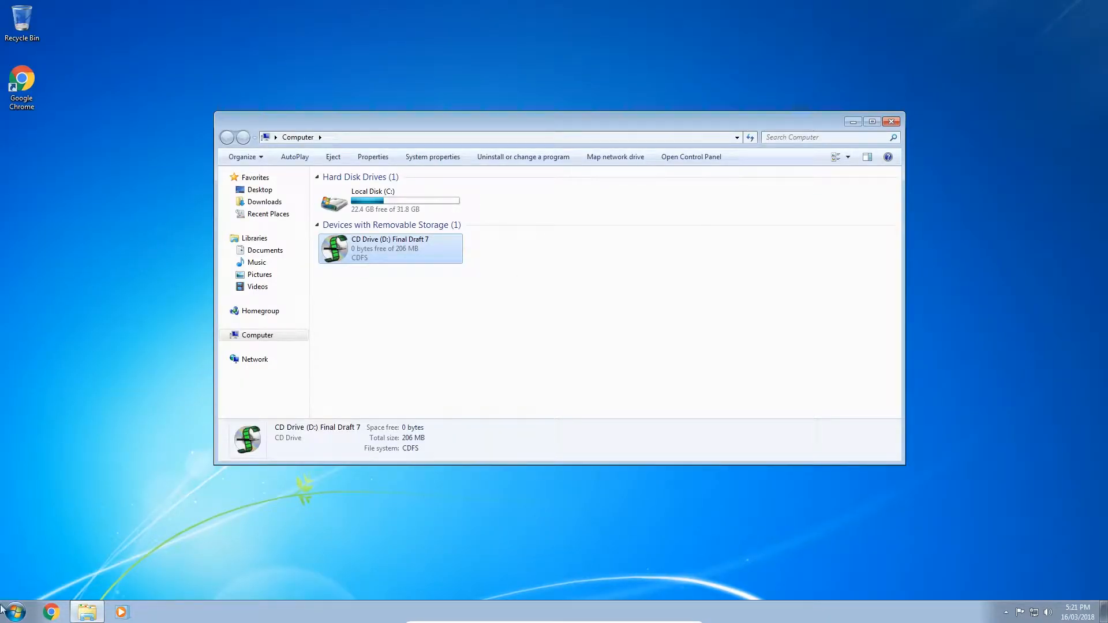
Step: Bring up the Final Draft 7 shortcut's context menu in All Programs
{"action": "left_click", "coordinate": [15, 610]}
{"action": "left_click", "coordinate": [46, 561]}
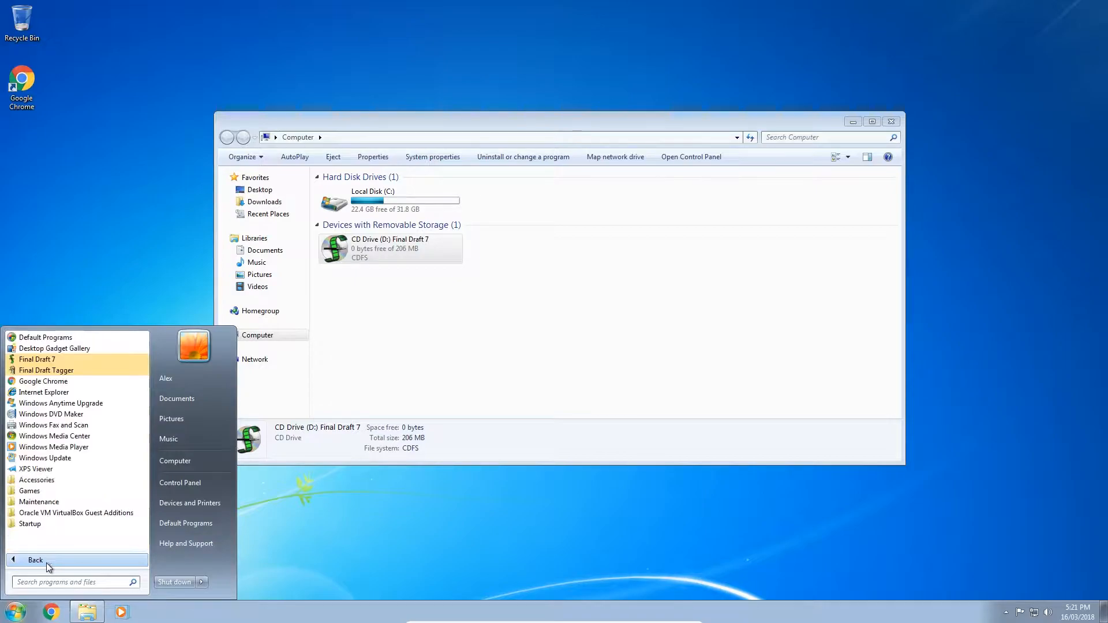
{"action": "right_click", "coordinate": [106, 359]}
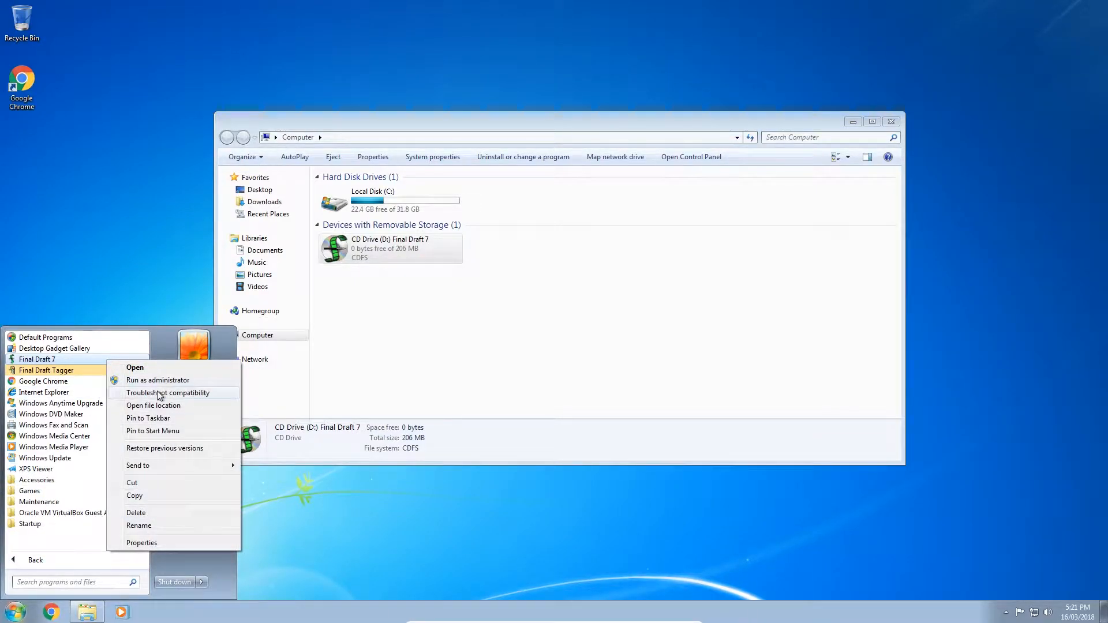
Step: Set the Final Draft 7 shortcut to Windows XP (Service Pack 3) compatibility mode
{"action": "left_click", "coordinate": [167, 543]}
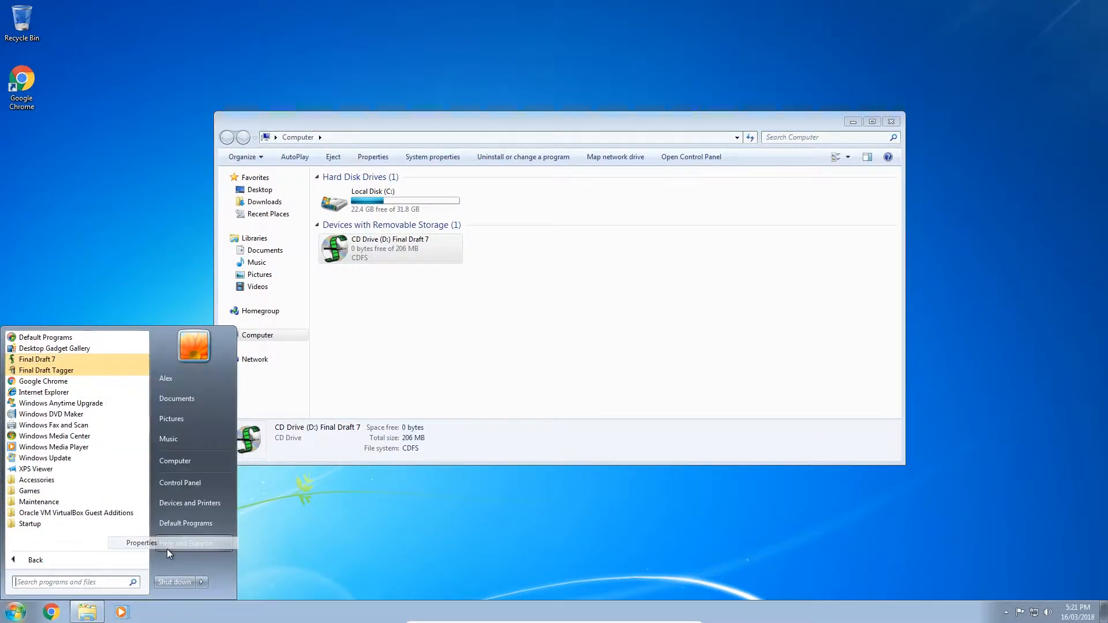
{"action": "left_click", "coordinate": [314, 330]}
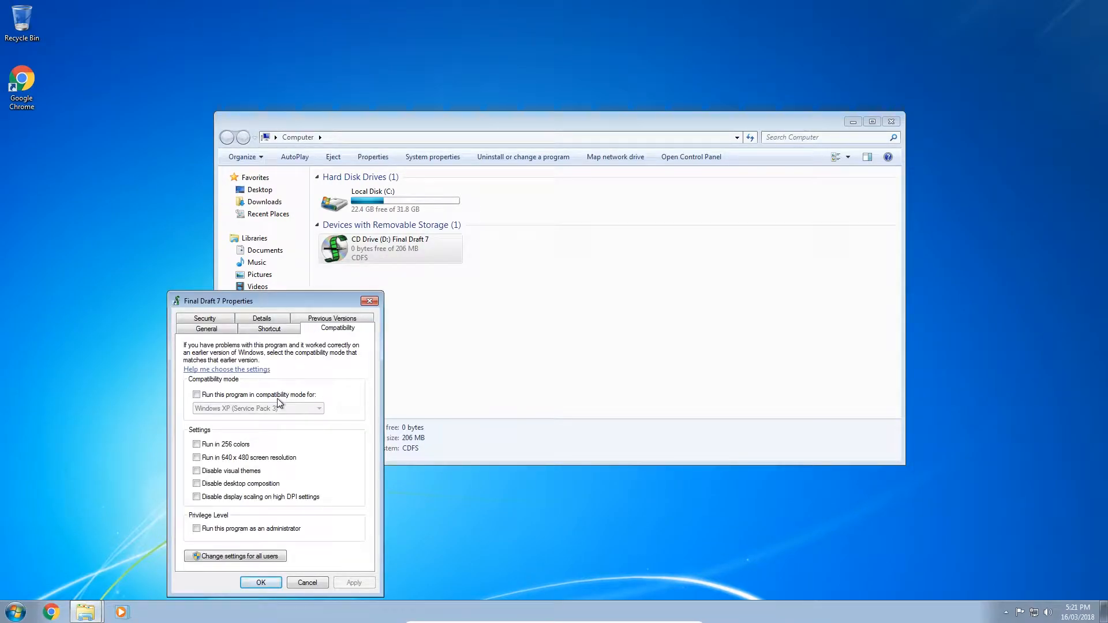
{"action": "left_click", "coordinate": [281, 395]}
{"action": "left_click", "coordinate": [274, 409]}
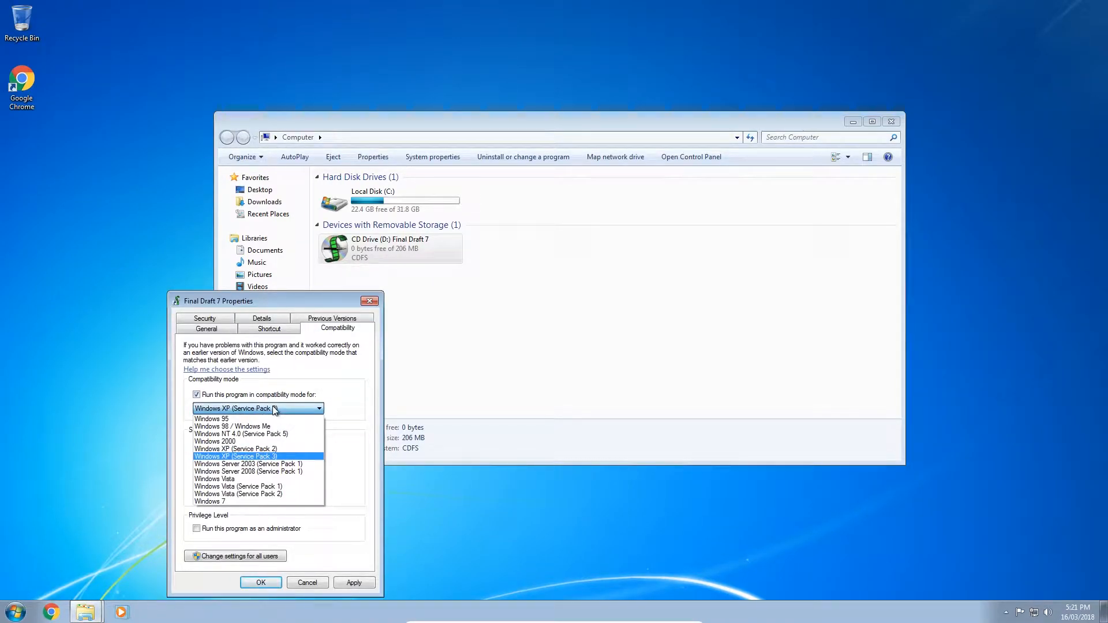
{"action": "left_click", "coordinate": [274, 409]}
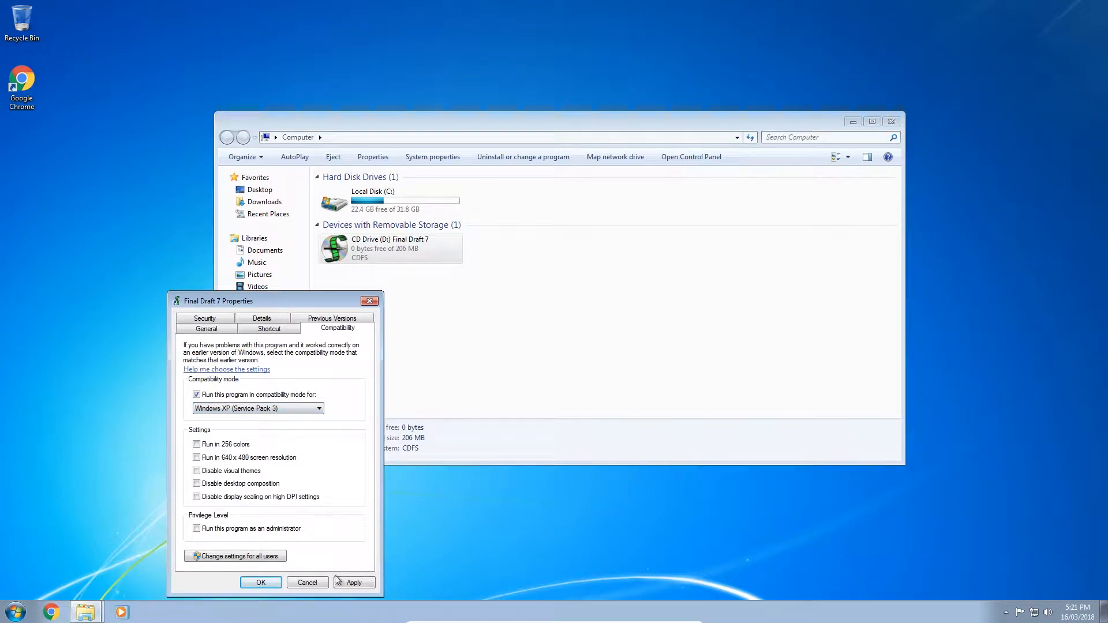
{"action": "left_click", "coordinate": [260, 582]}
Step: Launch Final Draft 7 with admin permission, postpone activation, dismiss the tip, and close it
{"action": "left_click", "coordinate": [16, 612]}
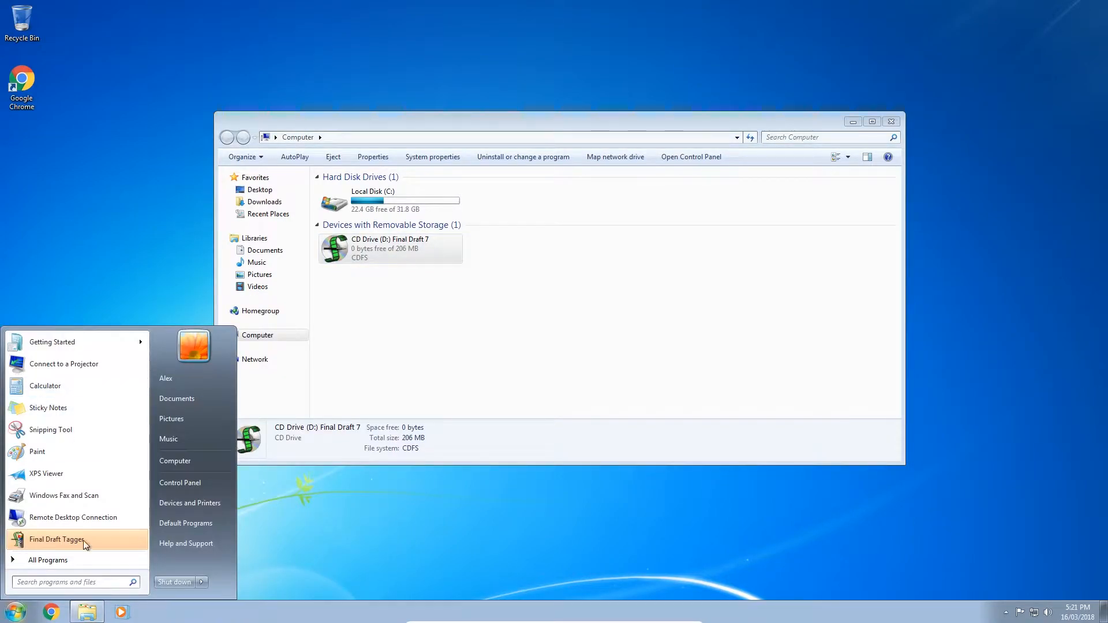
{"action": "left_click", "coordinate": [82, 557]}
{"action": "left_click", "coordinate": [98, 358]}
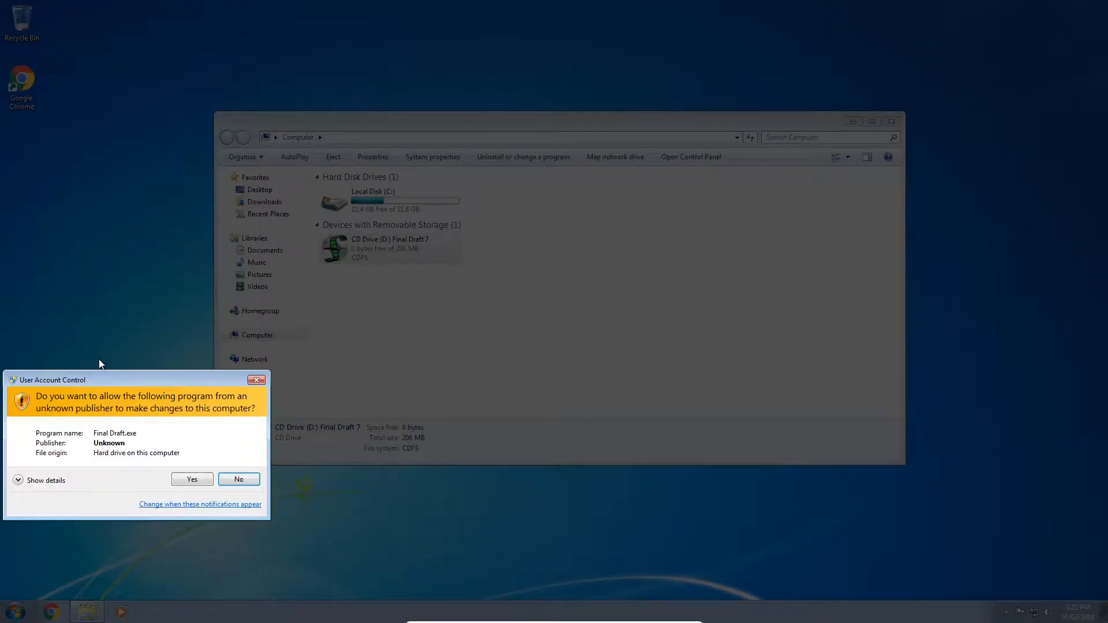
{"action": "left_click", "coordinate": [192, 479]}
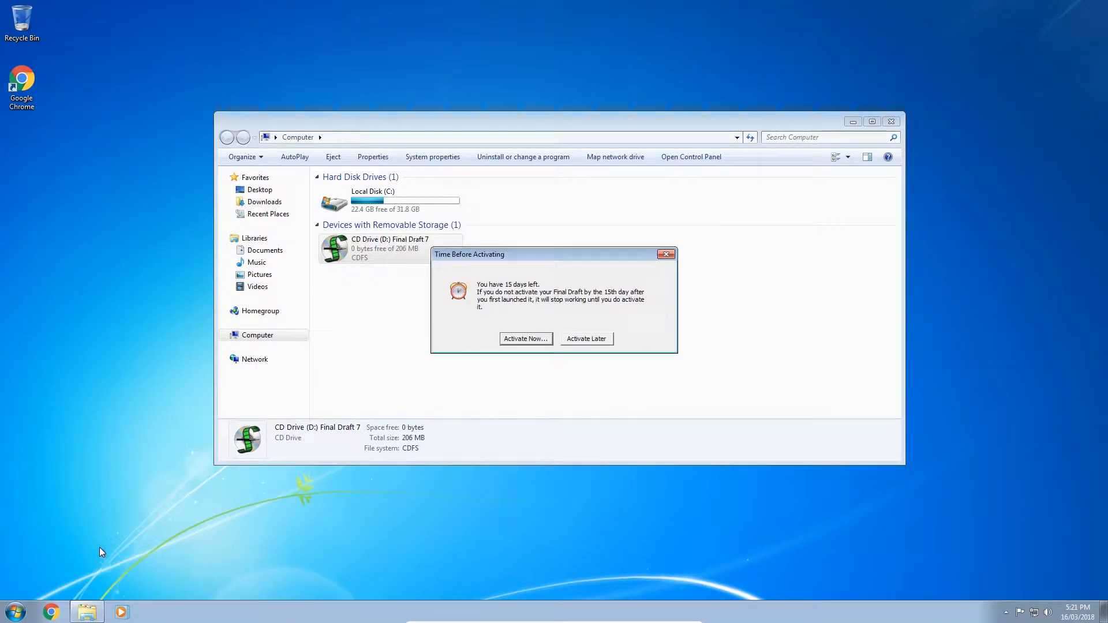
{"action": "left_click", "coordinate": [584, 340]}
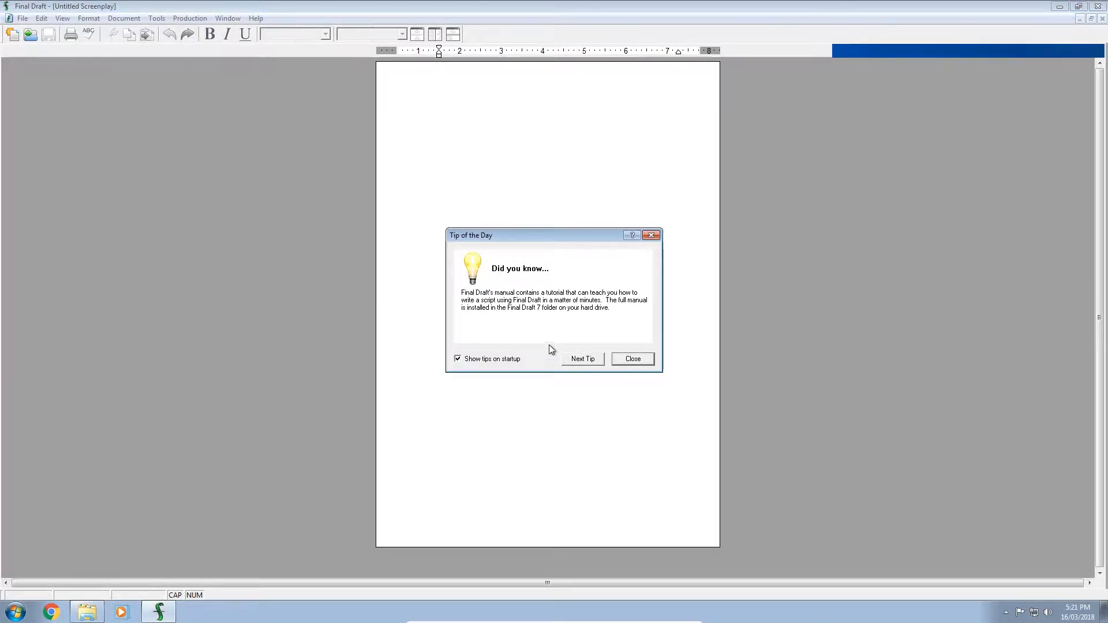
{"action": "left_click", "coordinate": [618, 359]}
{"action": "left_click", "coordinate": [1098, 6]}
Step: Run the compatibility troubleshooter on Final Draft and apply the recommended settings
{"action": "key", "text": "super"}
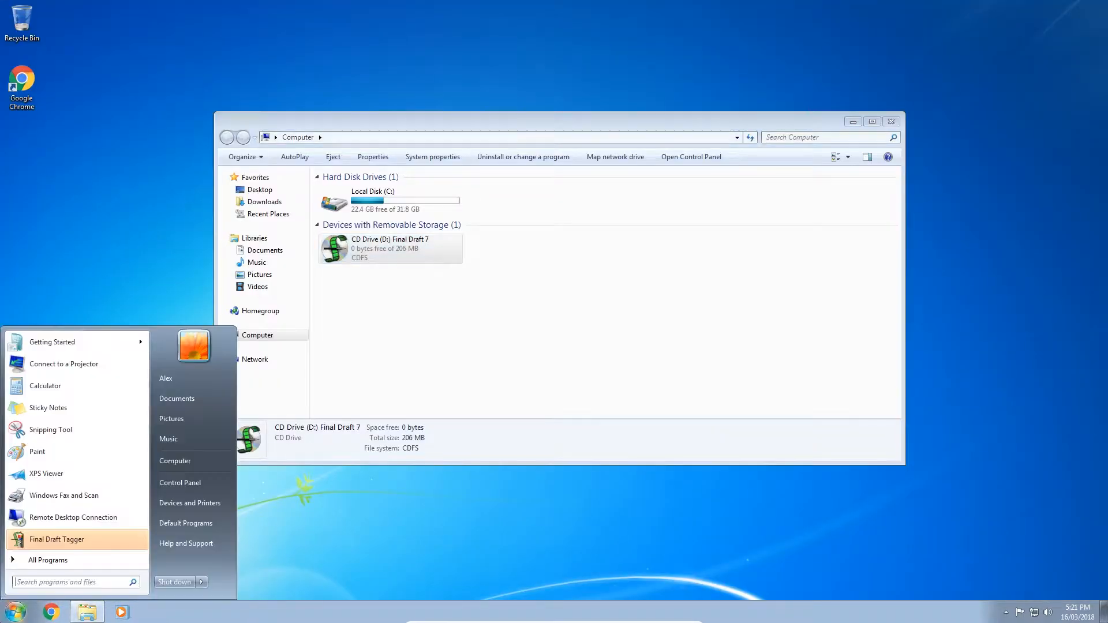
{"action": "left_click", "coordinate": [49, 559]}
{"action": "right_click", "coordinate": [98, 365]}
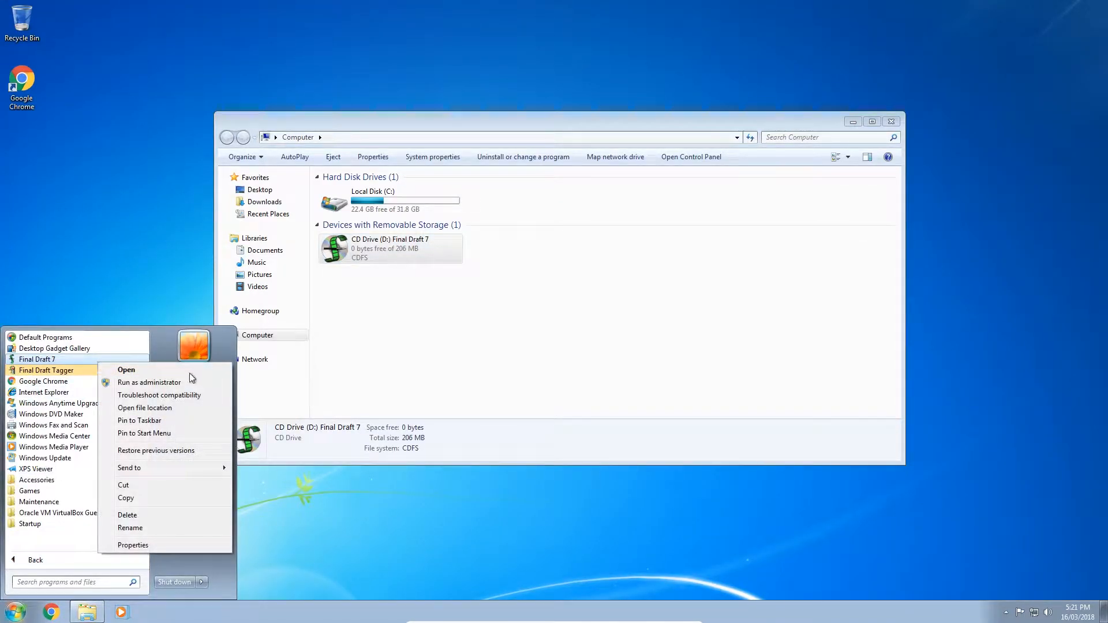
{"action": "left_click", "coordinate": [195, 396]}
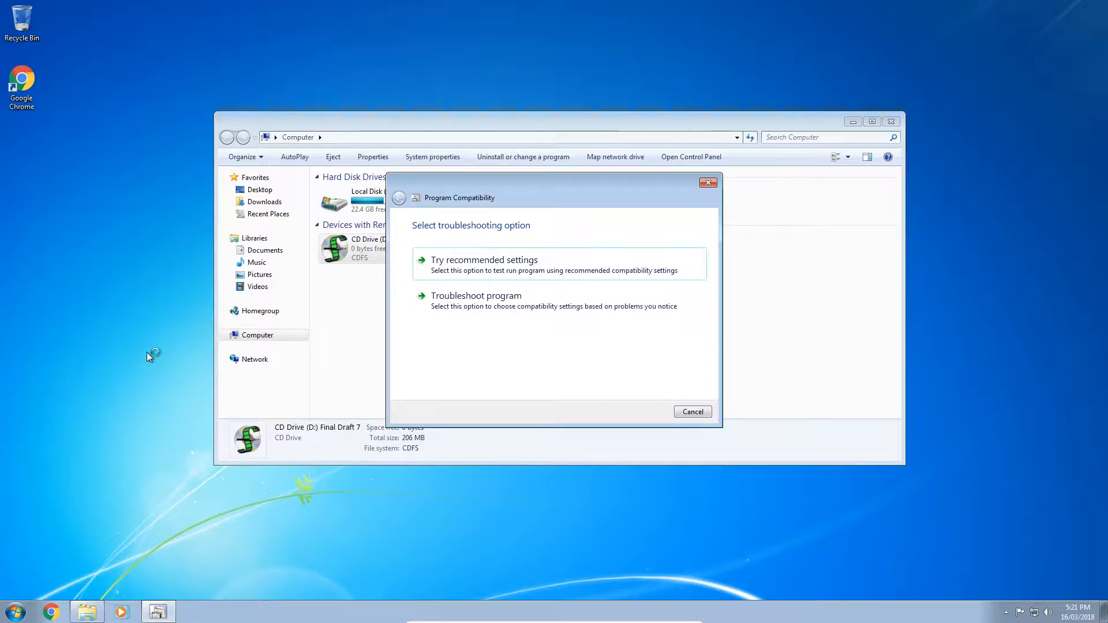
{"action": "left_click", "coordinate": [483, 264]}
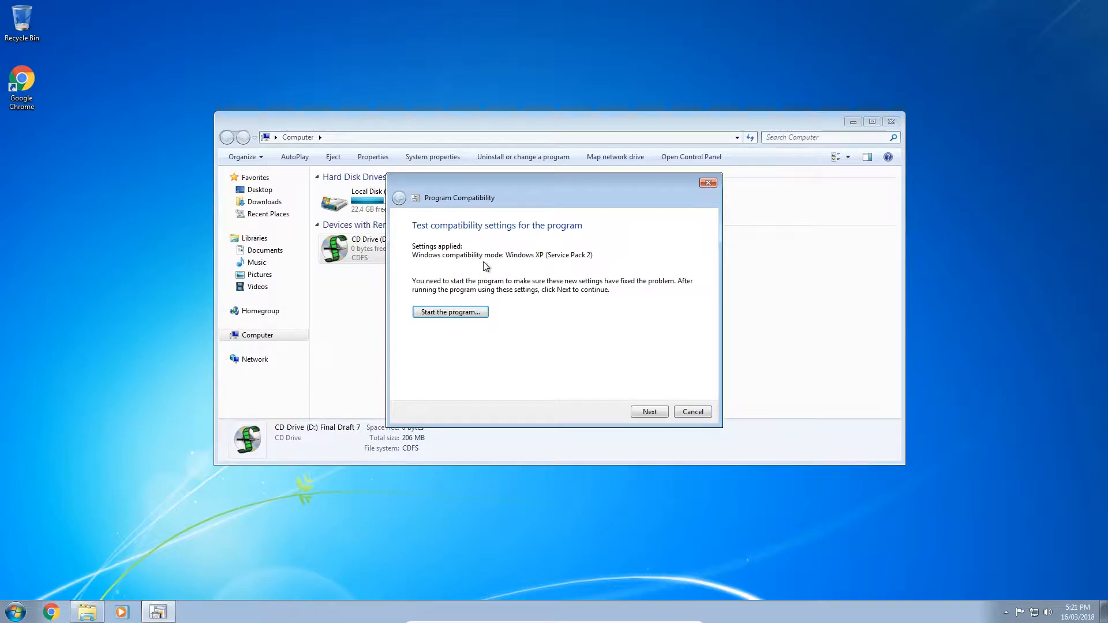
Step: Test-launch the program twice under Windows XP (Service Pack 2) mode, approving UAC each time
{"action": "left_click", "coordinate": [471, 314]}
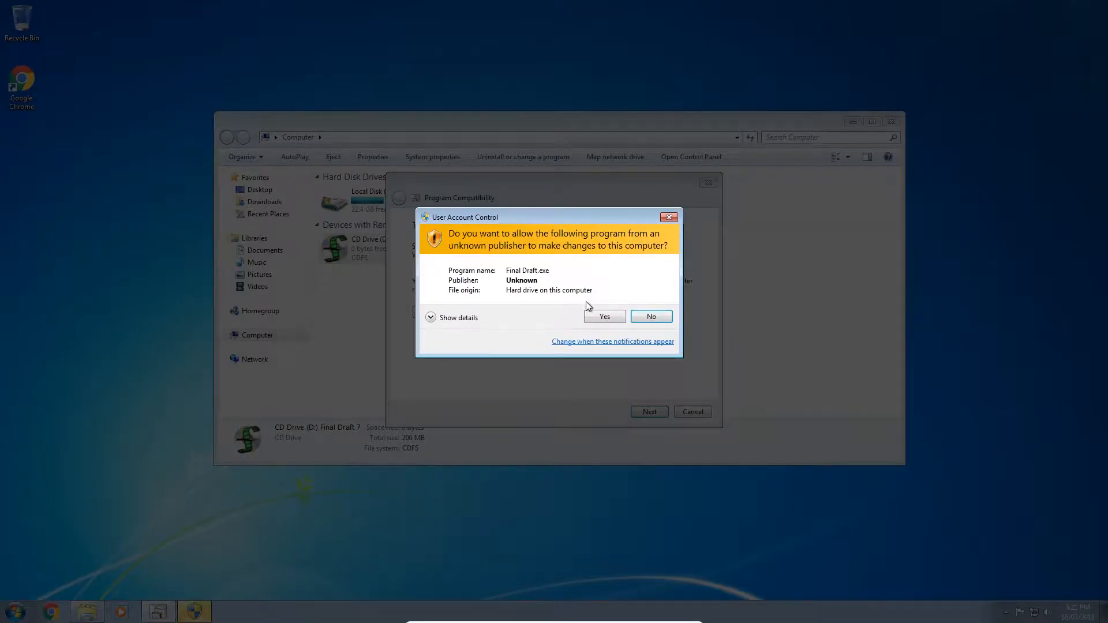
{"action": "left_click", "coordinate": [591, 316]}
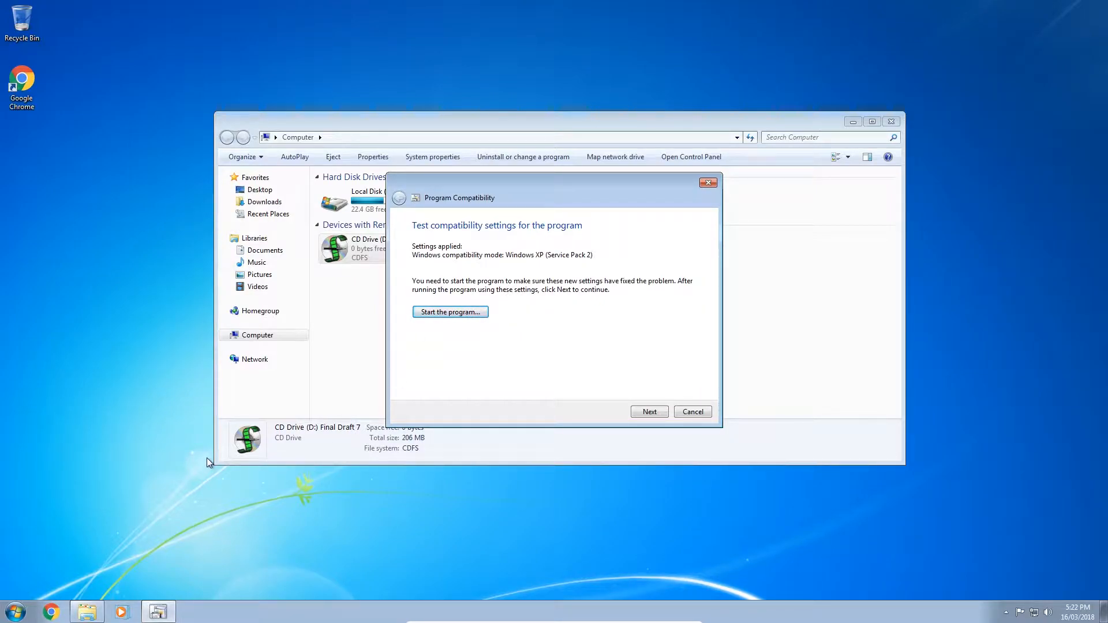
{"action": "left_click", "coordinate": [465, 313]}
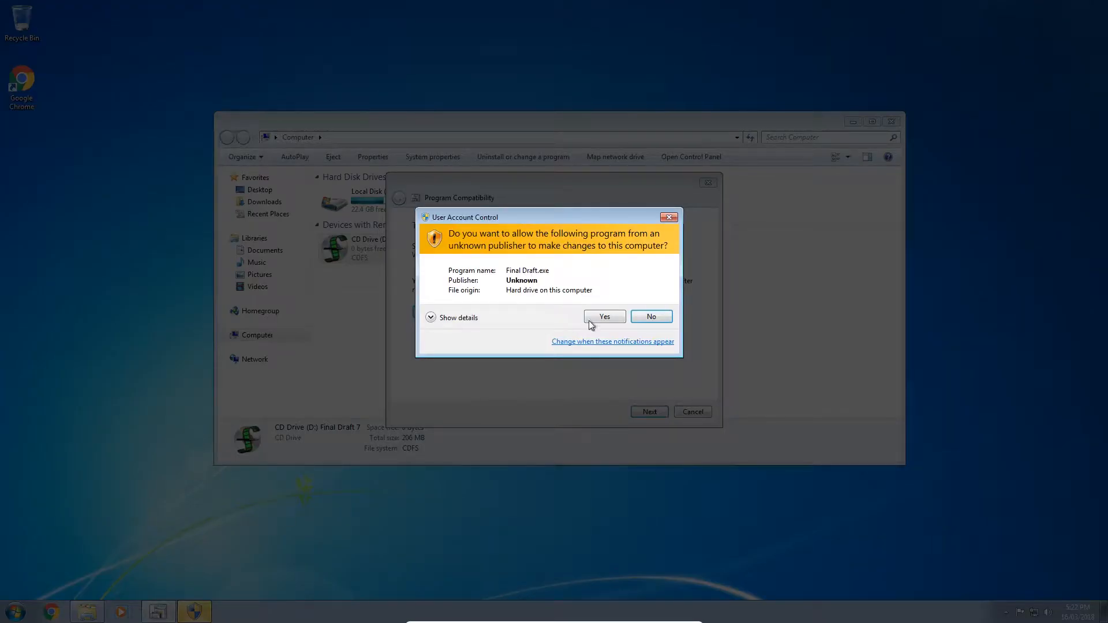
{"action": "left_click", "coordinate": [591, 319]}
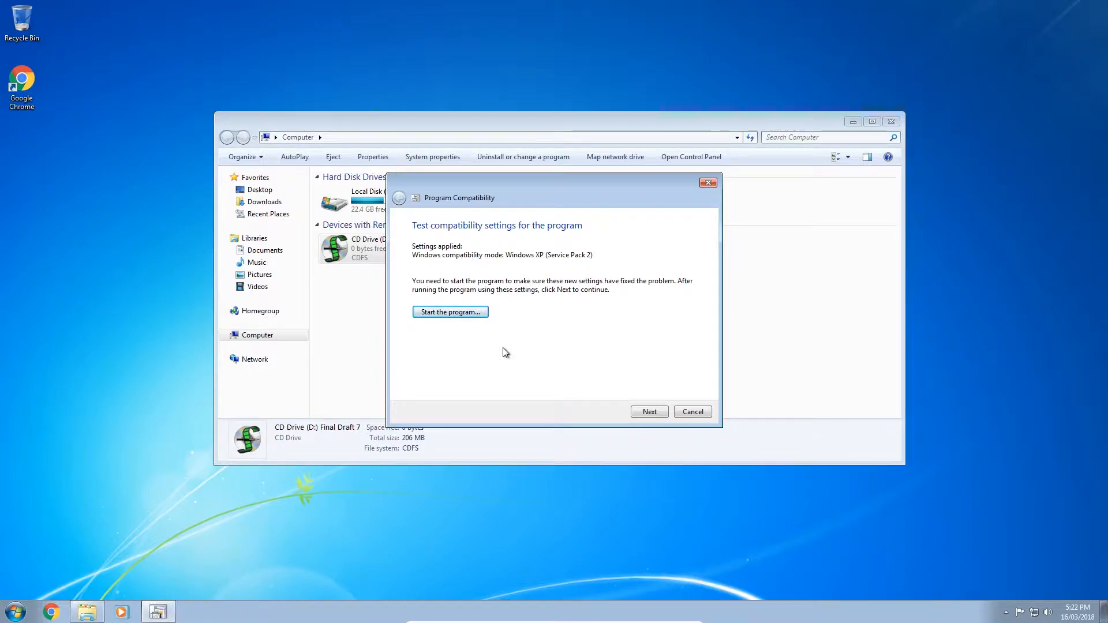
Step: Answer the troubleshooter's questions and finish it
{"action": "left_click", "coordinate": [650, 412]}
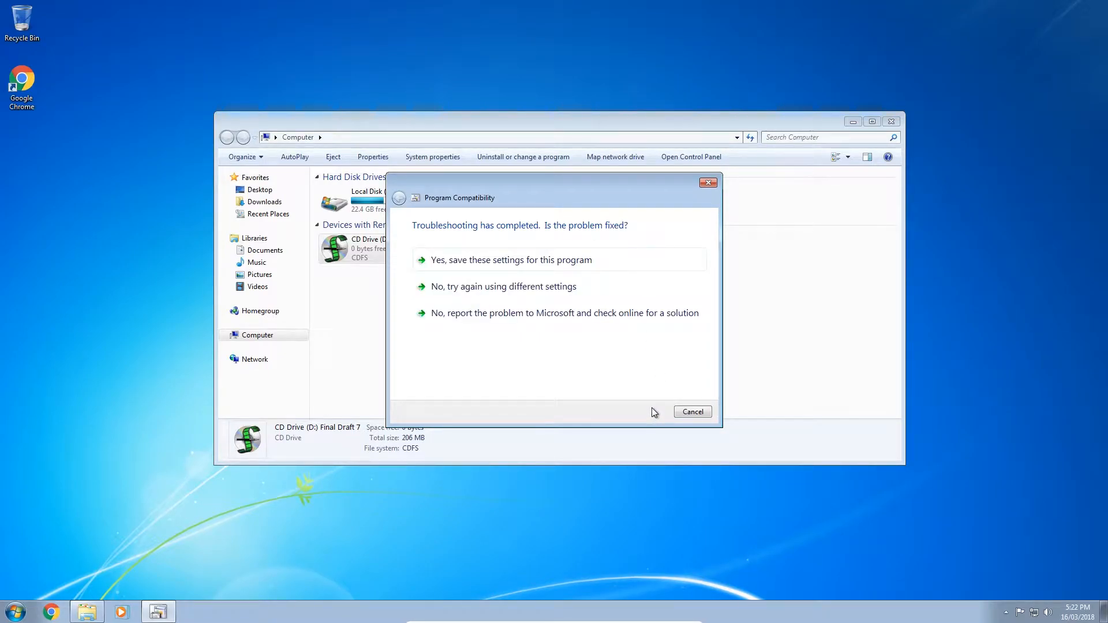
{"action": "left_click", "coordinate": [570, 313]}
{"action": "left_click", "coordinate": [650, 412]}
{"action": "left_click", "coordinate": [692, 411]}
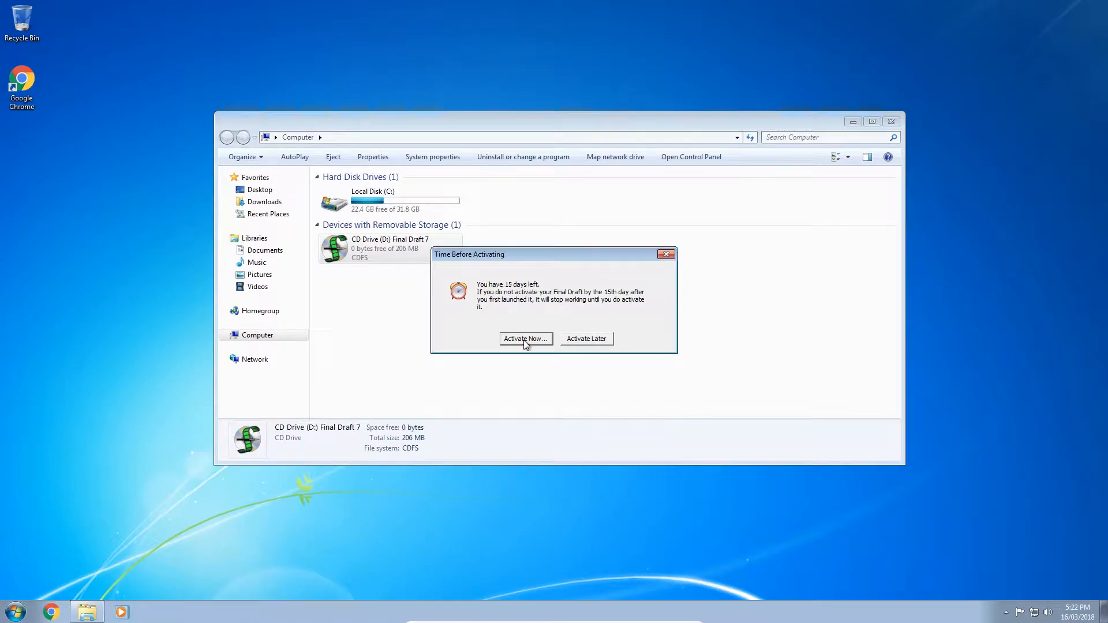
Step: Postpone activation, dismiss the tip, close Final Draft, and close the Computer window
{"action": "left_click", "coordinate": [585, 340]}
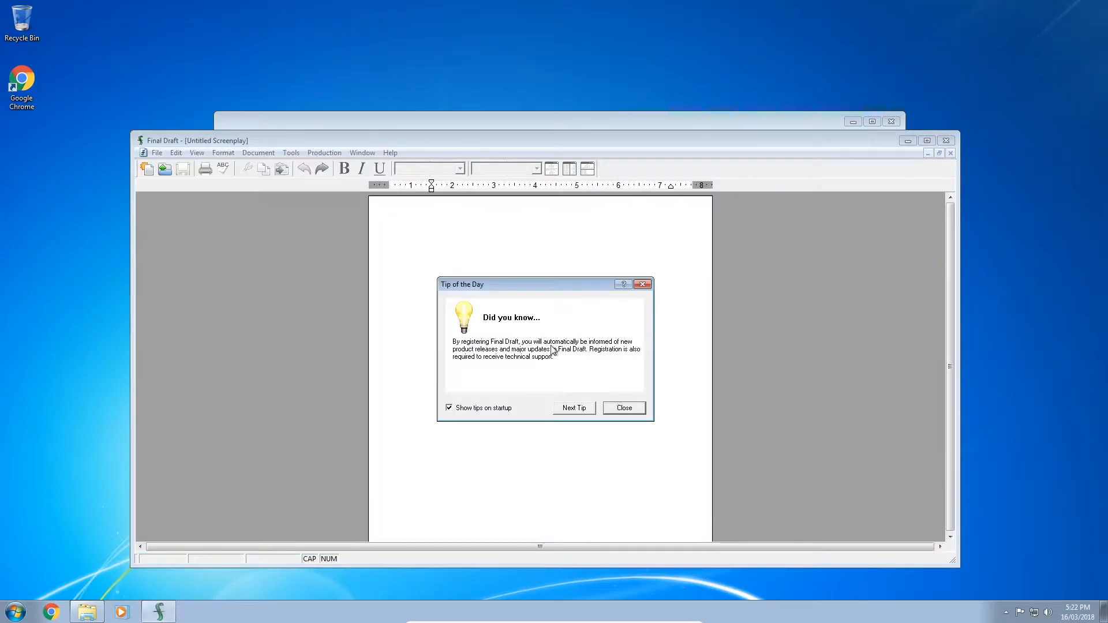
{"action": "left_click", "coordinate": [624, 408]}
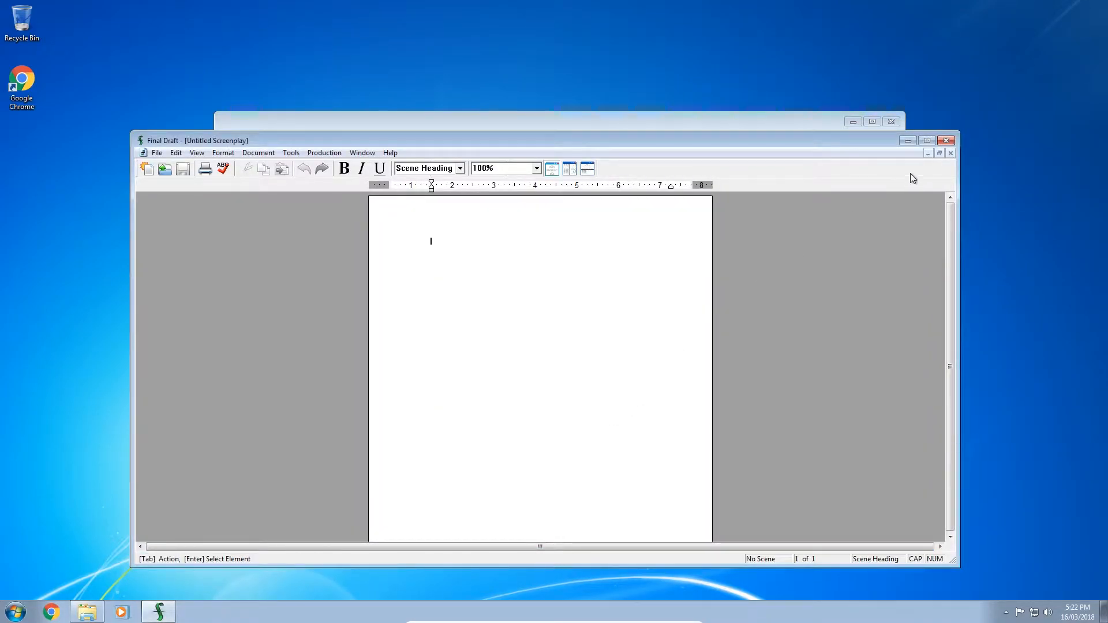
{"action": "left_click", "coordinate": [946, 140]}
{"action": "left_click", "coordinate": [441, 304]}
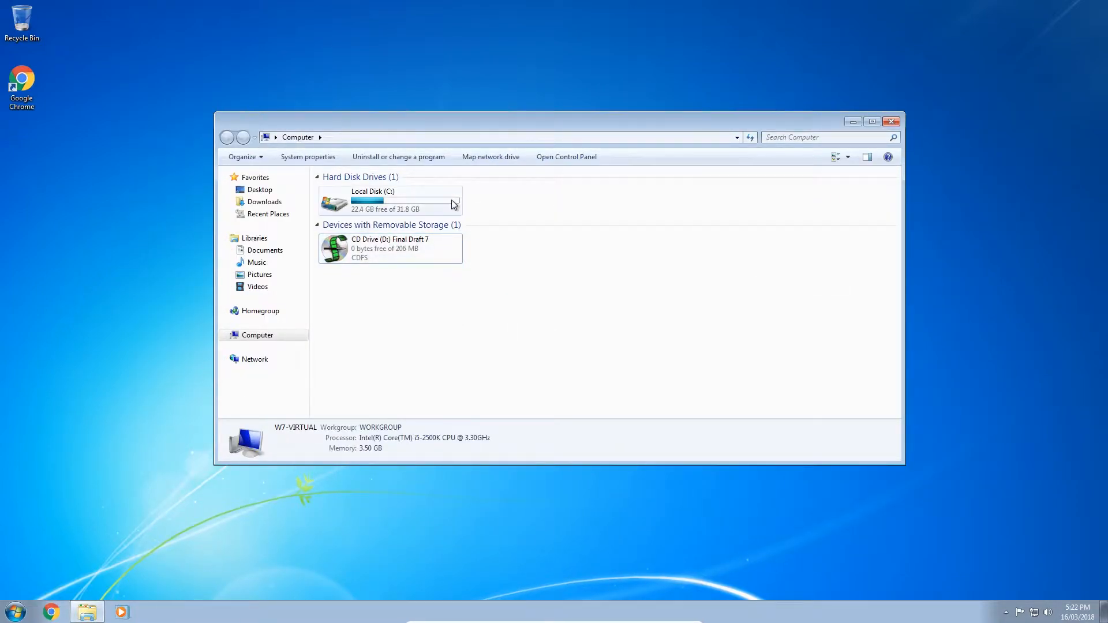
{"action": "left_click_drag", "start_coordinate": [484, 320], "coordinate": [365, 242]}
{"action": "left_click", "coordinate": [443, 302]}
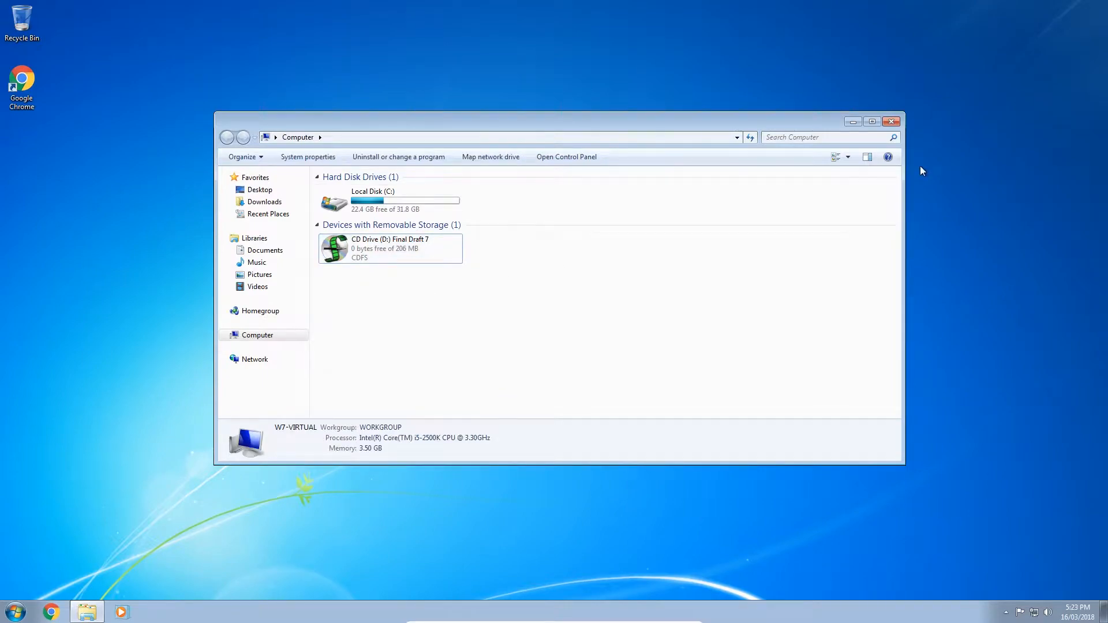
{"action": "left_click", "coordinate": [892, 123]}
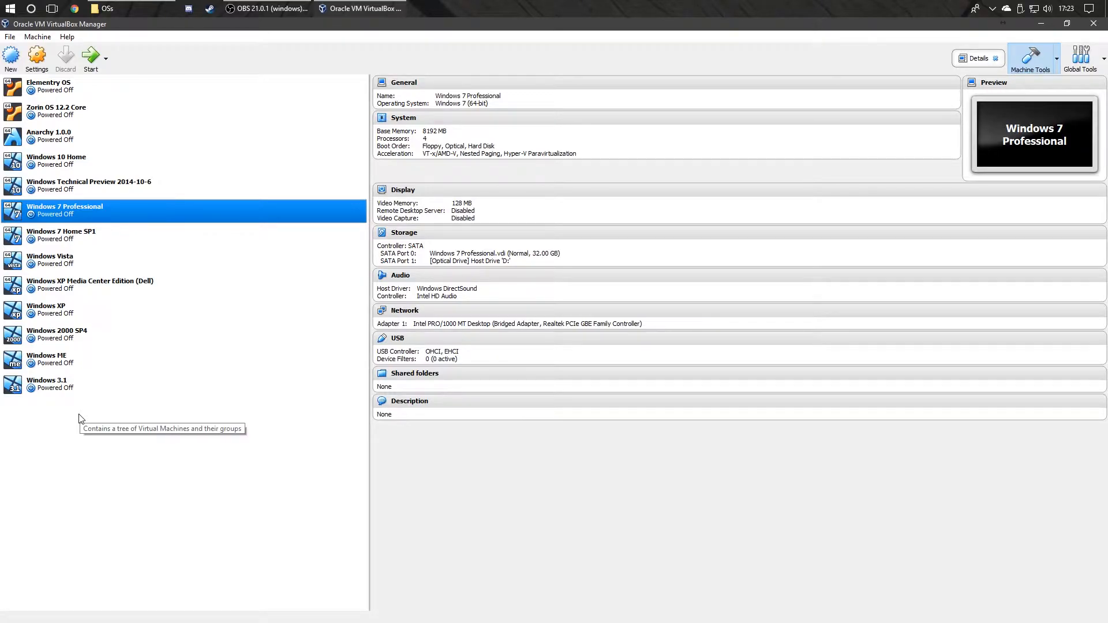
Step: Raise Windows 10 Home's base memory to 8192 MB and start the machine
{"action": "left_click", "coordinate": [120, 167]}
{"action": "left_click", "coordinate": [37, 56]}
{"action": "left_click", "coordinate": [404, 232]}
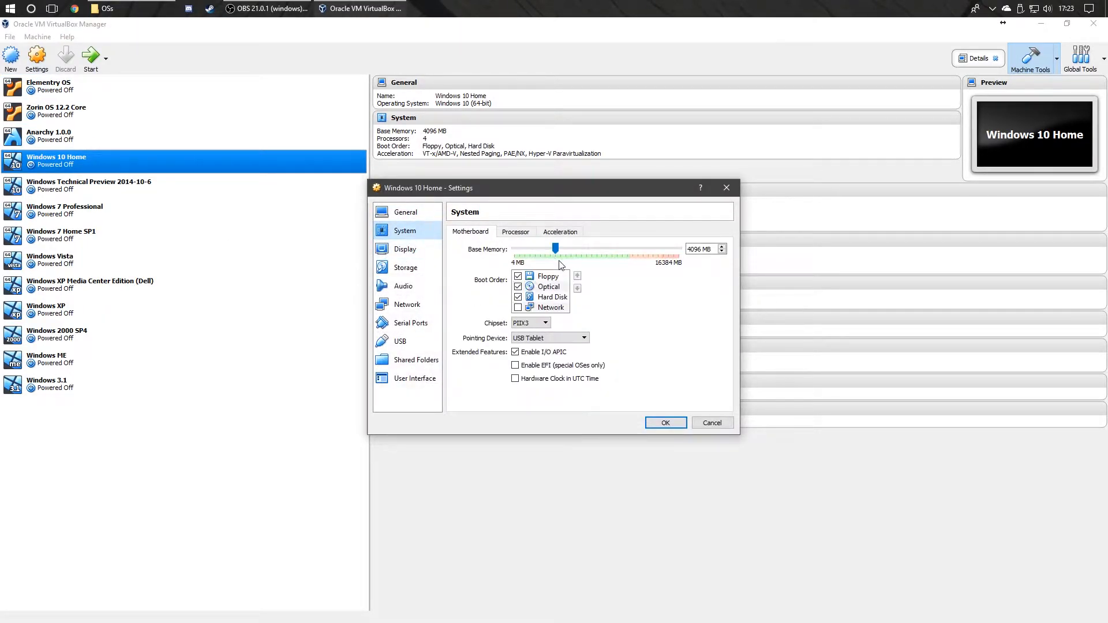
{"action": "left_click_drag", "start_coordinate": [555, 245], "coordinate": [600, 276]}
{"action": "left_click", "coordinate": [666, 423]}
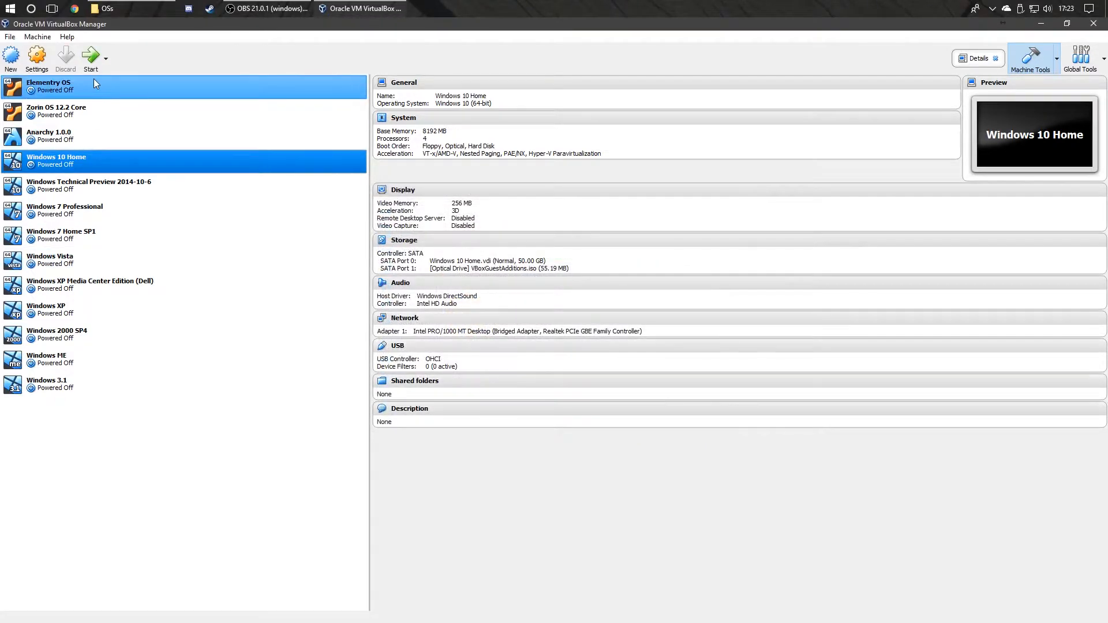
{"action": "left_click", "coordinate": [91, 56]}
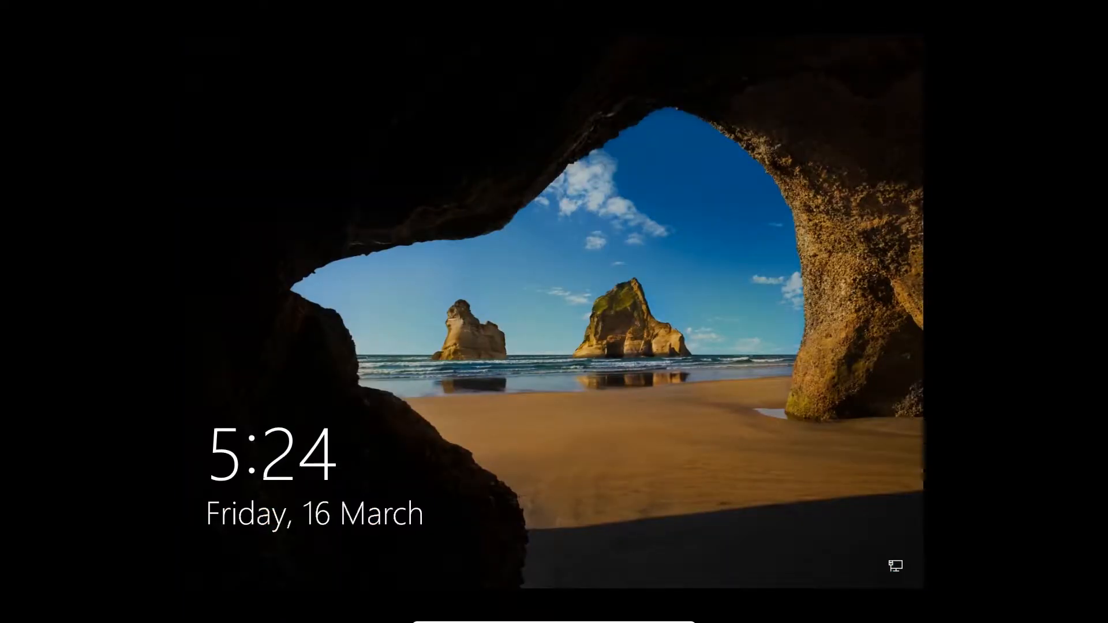
Step: Sign in to Windows 10, dismiss the invalid handle, location and OneDrive errors, and open Start
{"action": "key", "text": "space"}
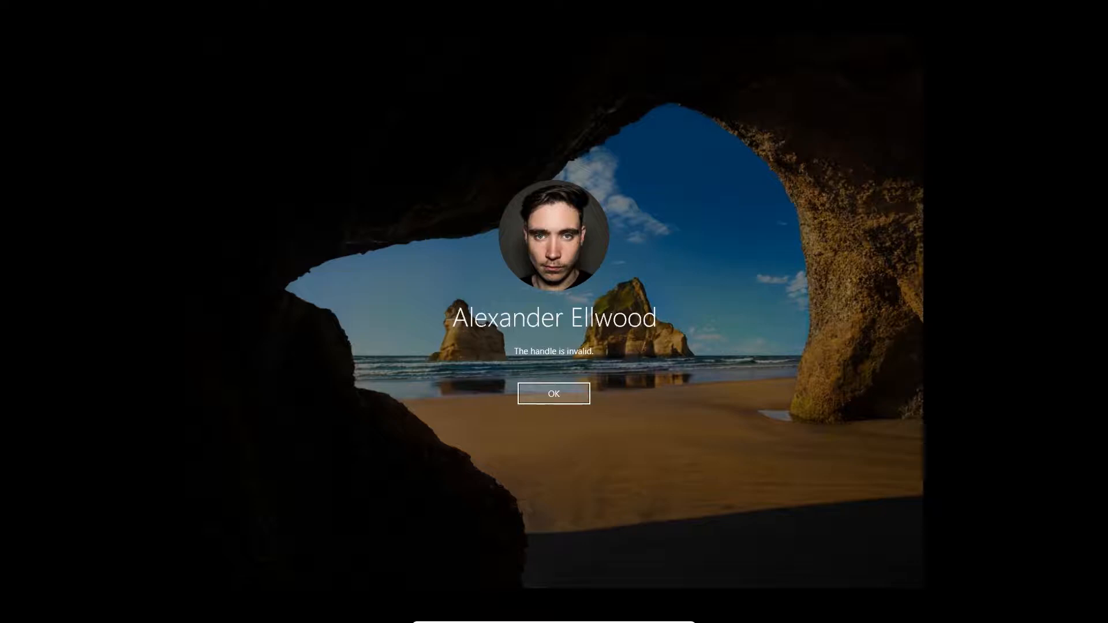
{"action": "key", "text": "Return"}
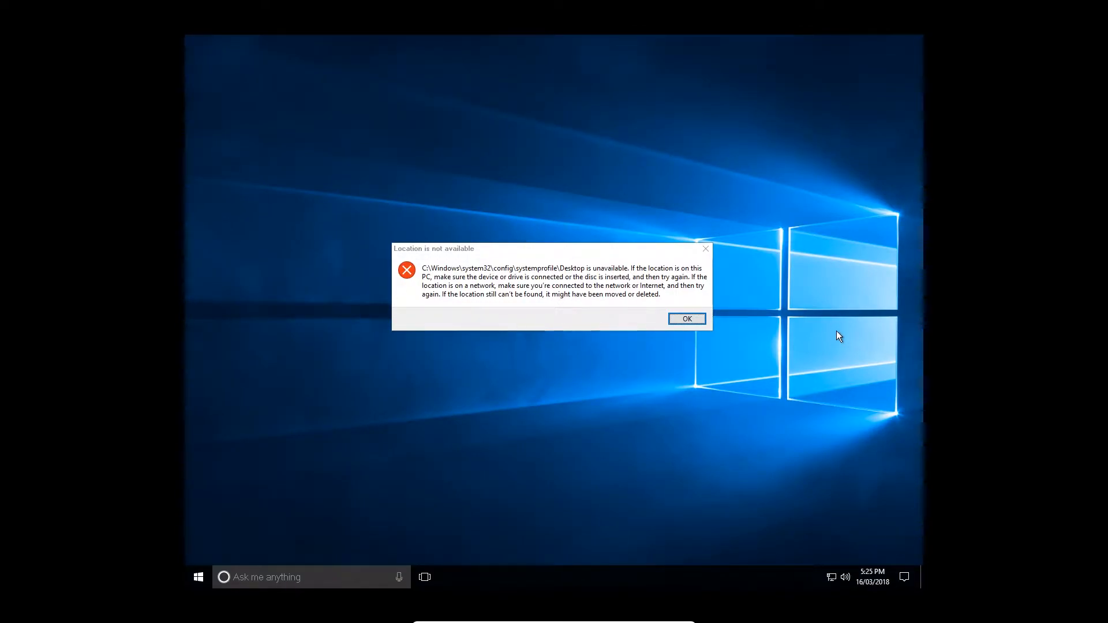
{"action": "left_click", "coordinate": [681, 321]}
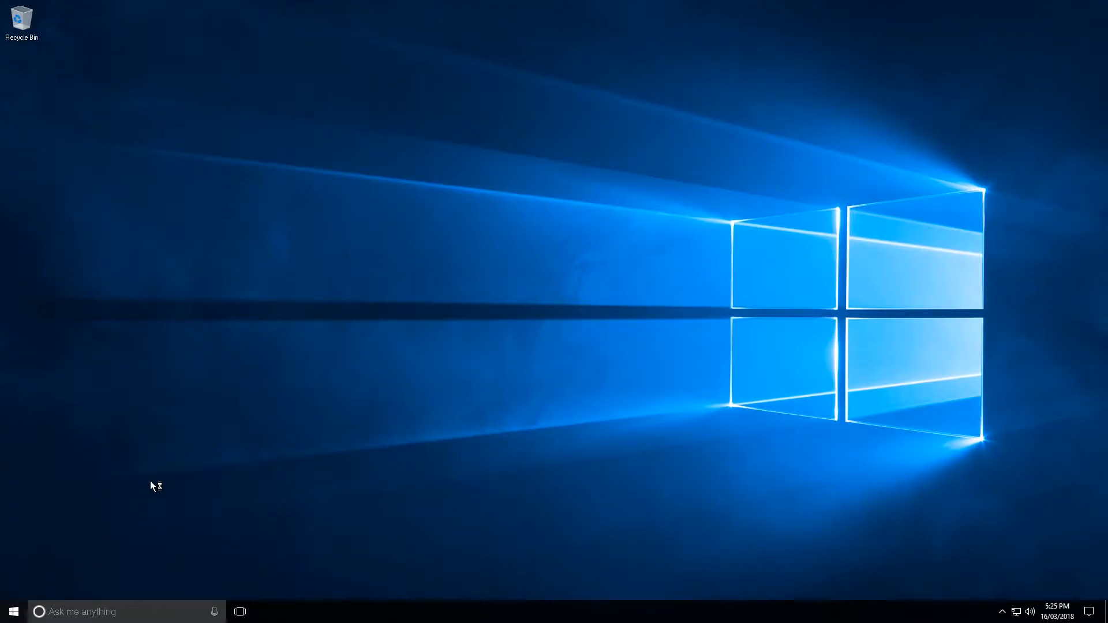
{"action": "left_click", "coordinate": [12, 616]}
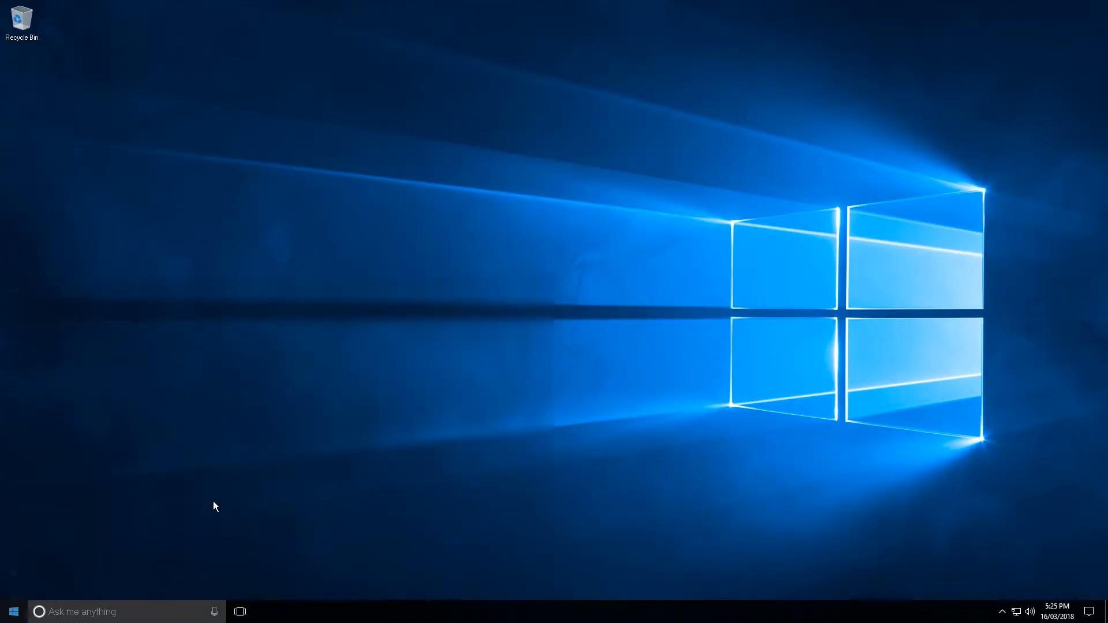
{"action": "left_click", "coordinate": [509, 189]}
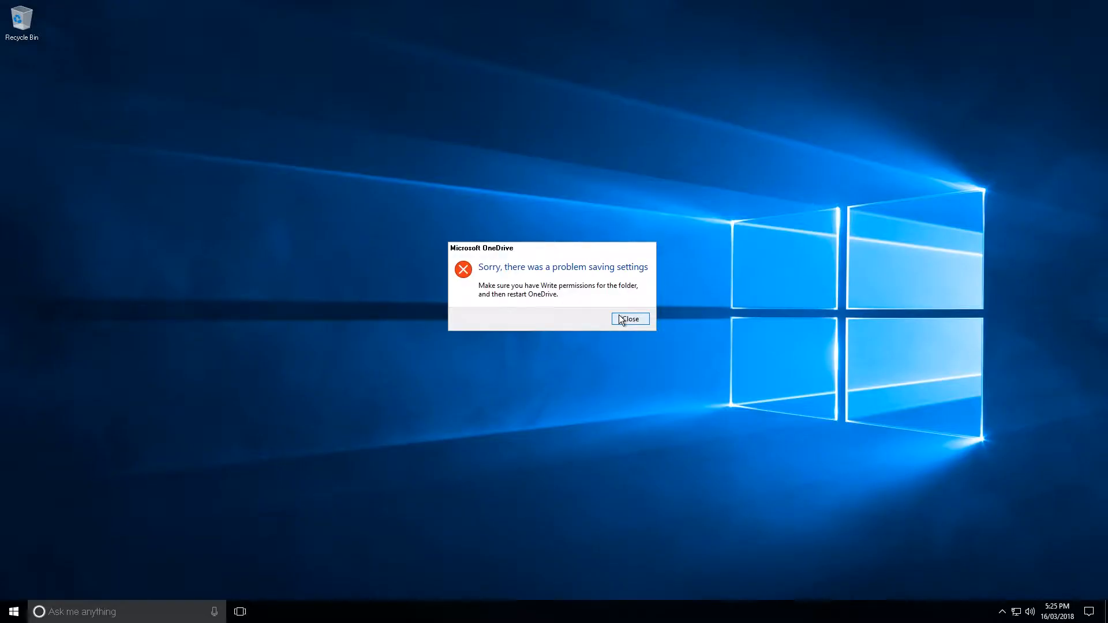
{"action": "left_click", "coordinate": [626, 317]}
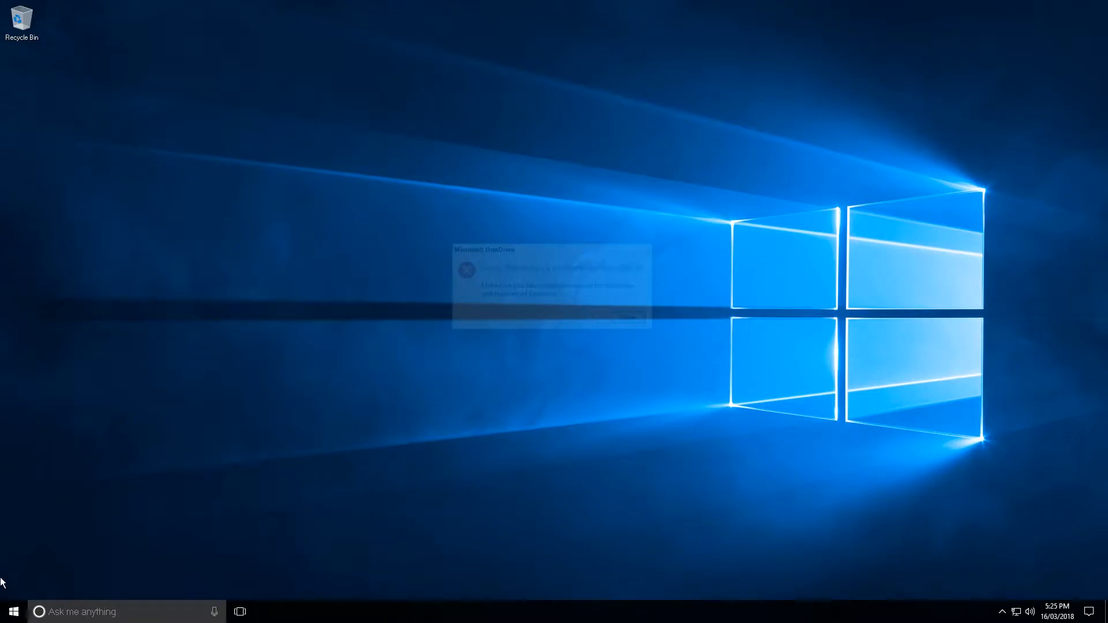
{"action": "left_click", "coordinate": [13, 615]}
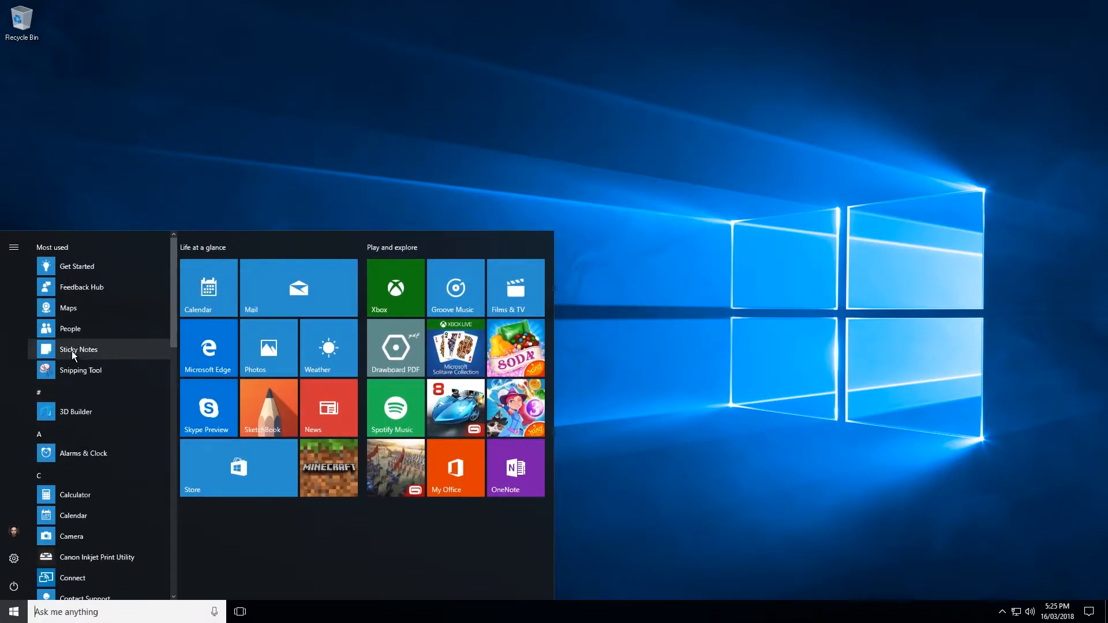
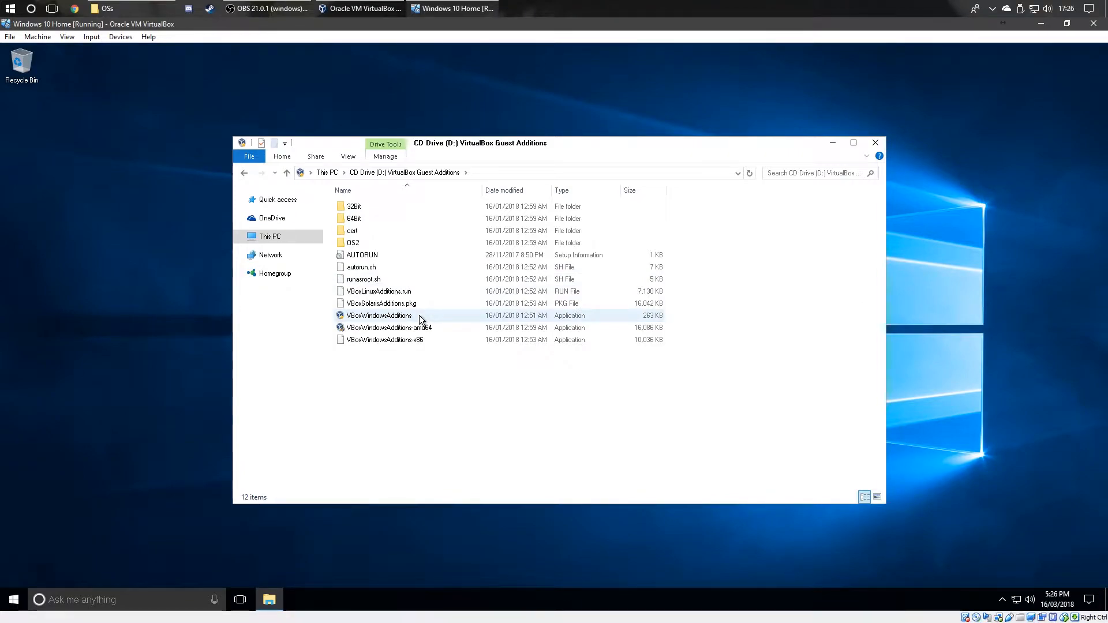
Step: Run the VBoxWindowsAdditions installer and approve its UAC prompt
{"action": "double_click", "coordinate": [419, 315]}
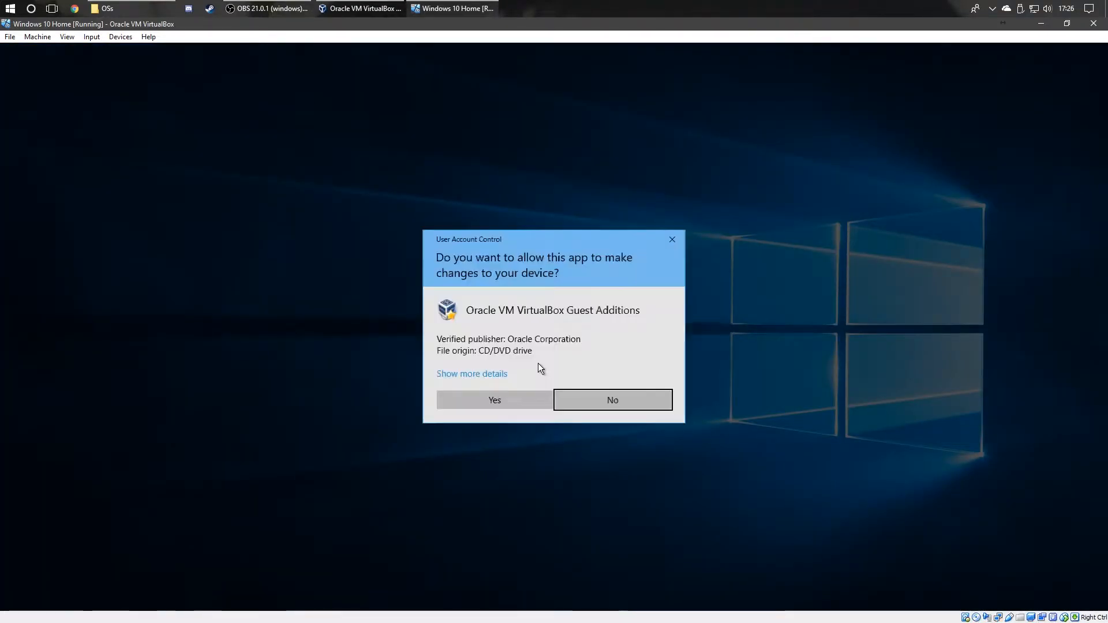
{"action": "left_click", "coordinate": [522, 397]}
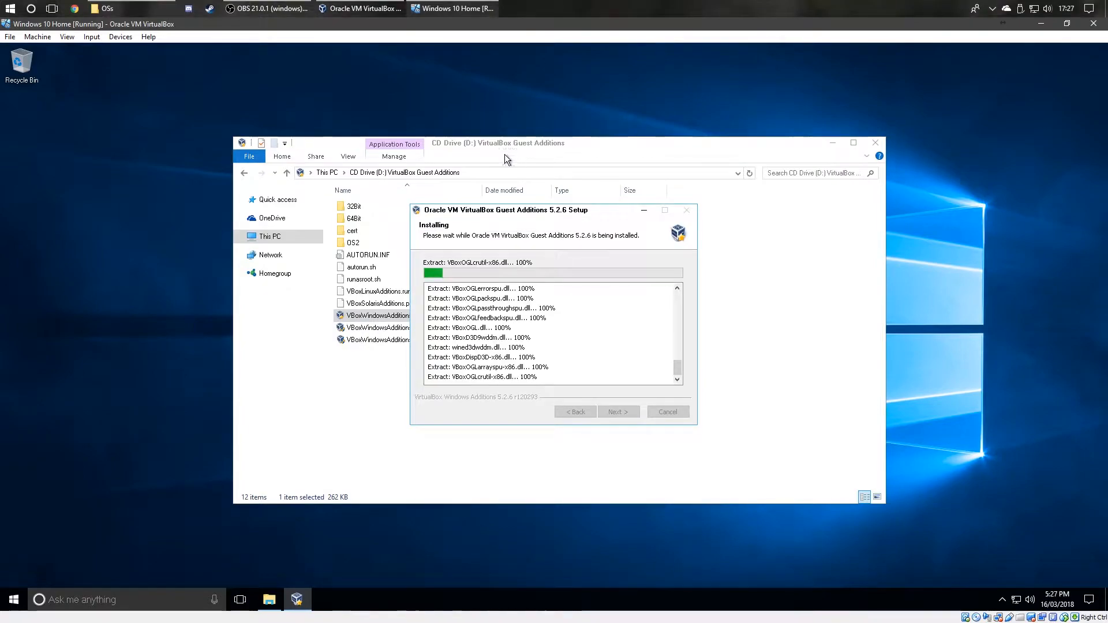
{"action": "mouse_move", "coordinate": [513, 213]}
{"action": "left_mouse_down"}
{"action": "mouse_move", "coordinate": [354, 201]}
{"action": "mouse_move", "coordinate": [684, 180]}
{"action": "mouse_move", "coordinate": [615, 215]}
{"action": "mouse_move", "coordinate": [526, 231]}
{"action": "mouse_move", "coordinate": [649, 138]}
{"action": "mouse_move", "coordinate": [506, 226]}
{"action": "left_mouse_up"}
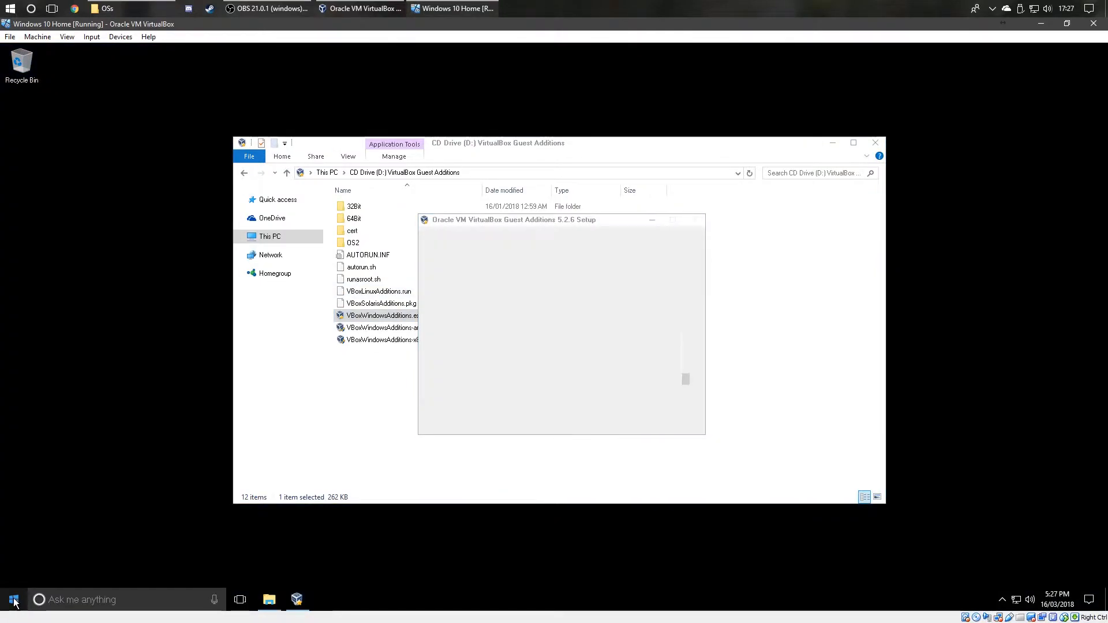
Step: Let Guest Additions 5.2.6 setup run to completion, then show This PC in Explorer
{"action": "left_click", "coordinate": [14, 601]}
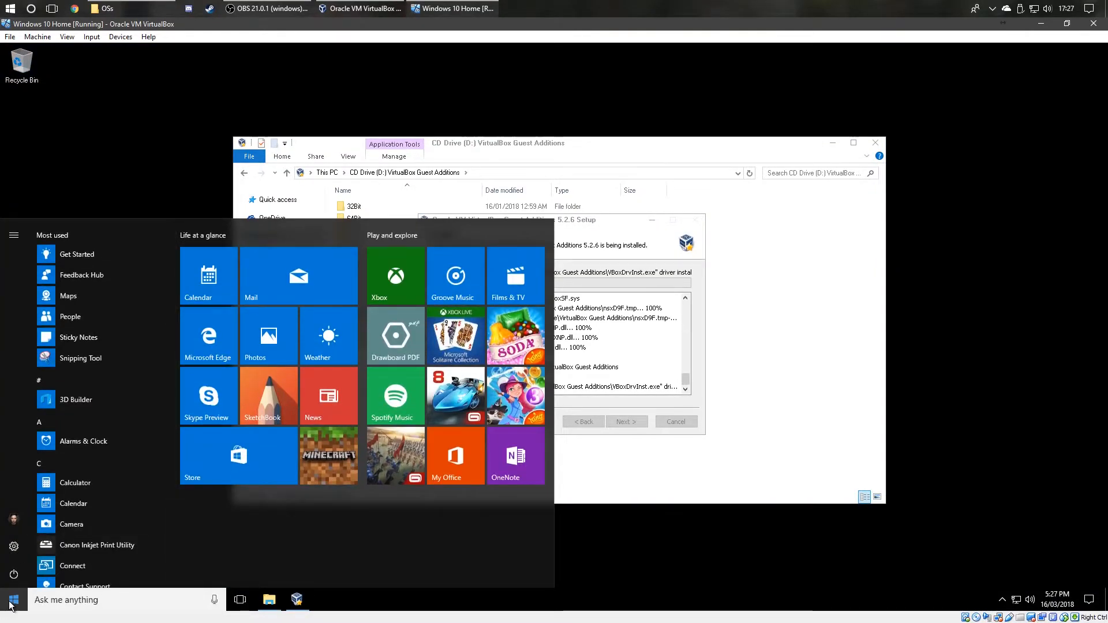
{"action": "left_click", "coordinate": [12, 602]}
{"action": "left_click_drag", "start_coordinate": [569, 148], "coordinate": [438, 107]}
{"action": "left_click_drag", "start_coordinate": [643, 102], "coordinate": [888, 115]}
{"action": "left_click", "coordinate": [296, 600]}
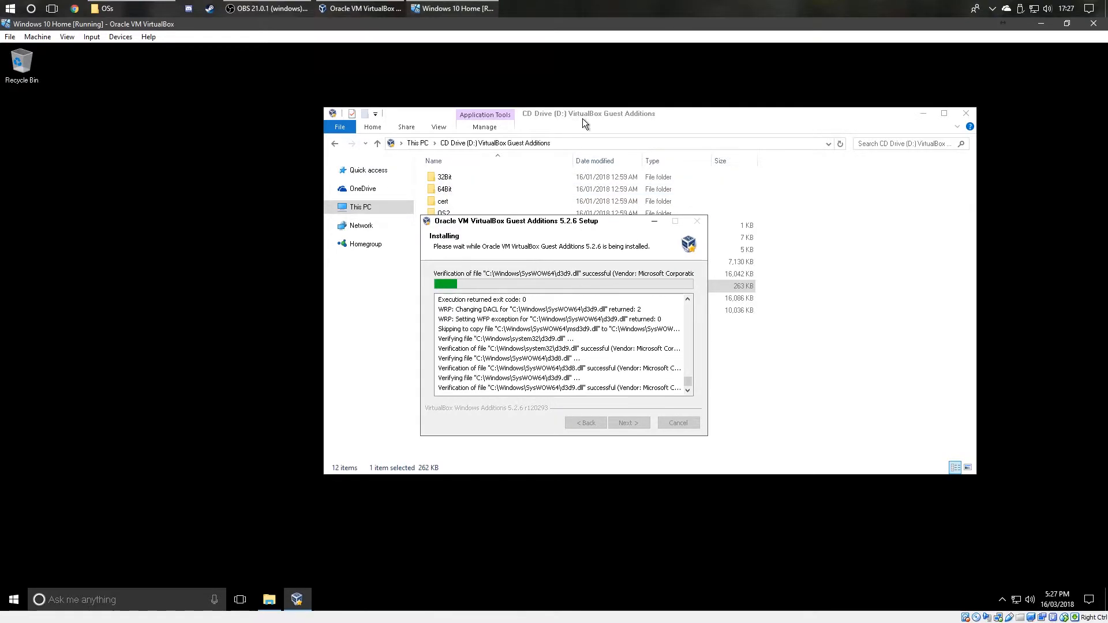
{"action": "left_click_drag", "start_coordinate": [583, 119], "coordinate": [408, 123]}
{"action": "left_click", "coordinate": [297, 599]}
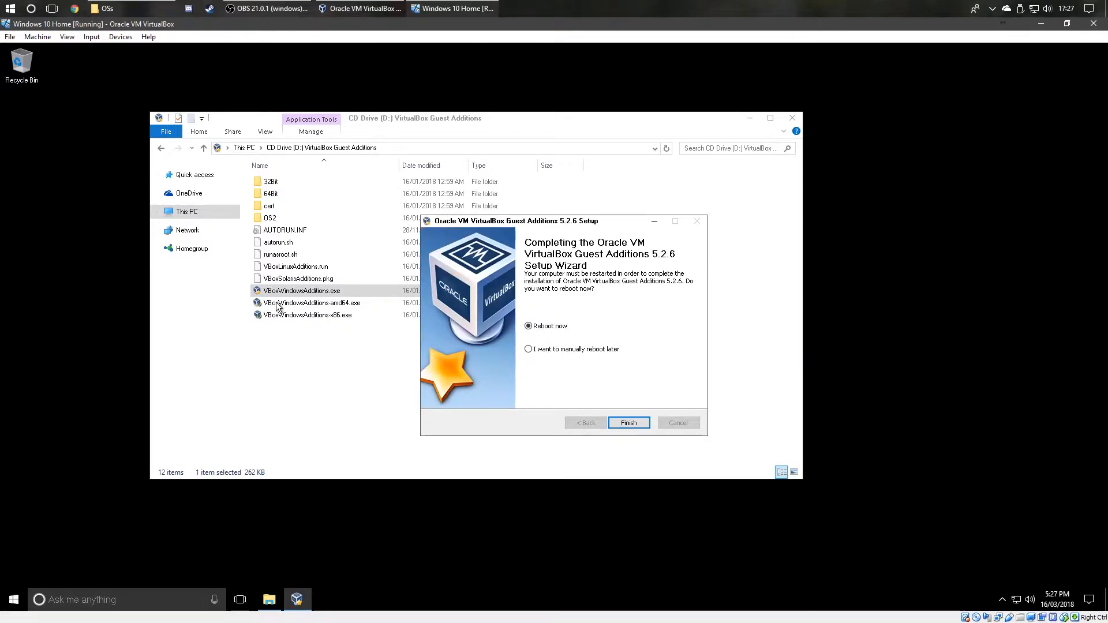
{"action": "left_click", "coordinate": [237, 211]}
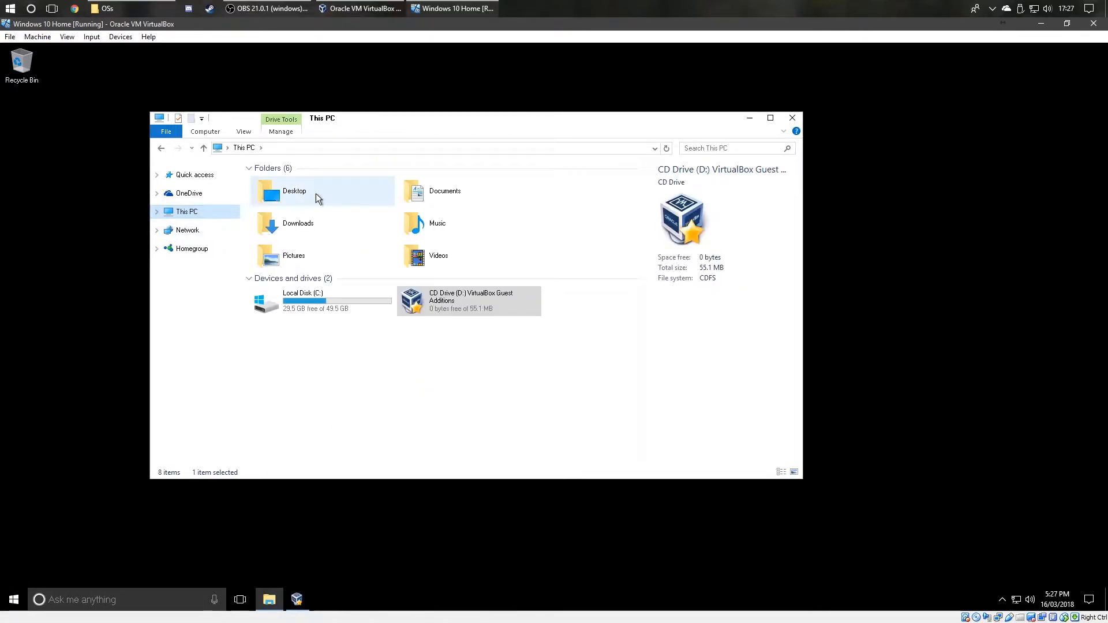
Step: Open the Documents folder, then return to This PC
{"action": "double_click", "coordinate": [463, 190]}
{"action": "key", "text": "alt+Left"}
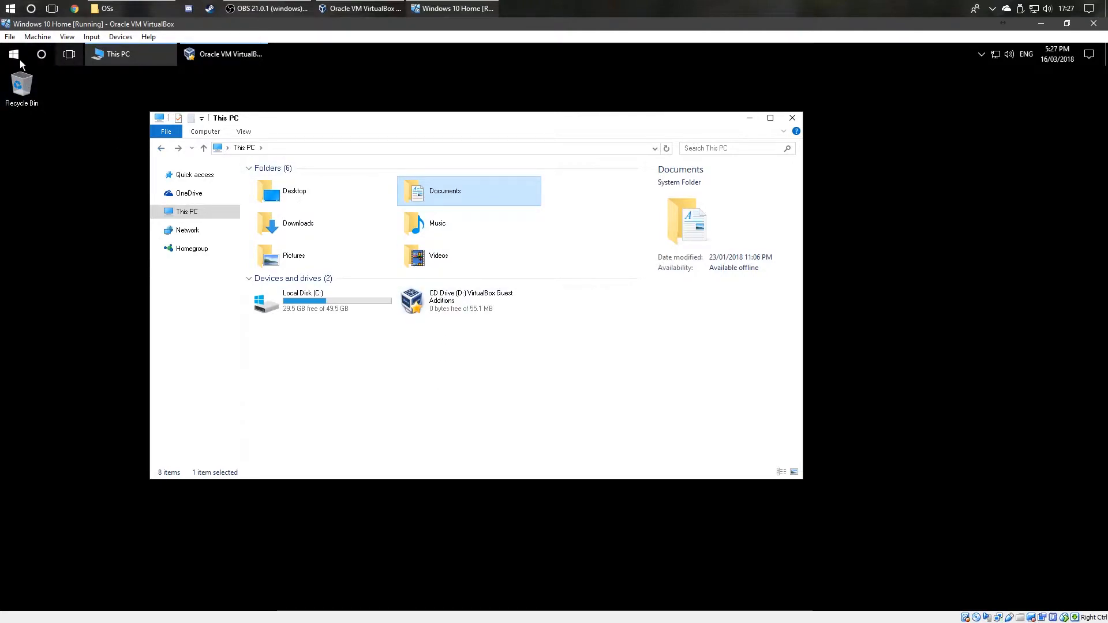
{"action": "left_click", "coordinate": [399, 390]}
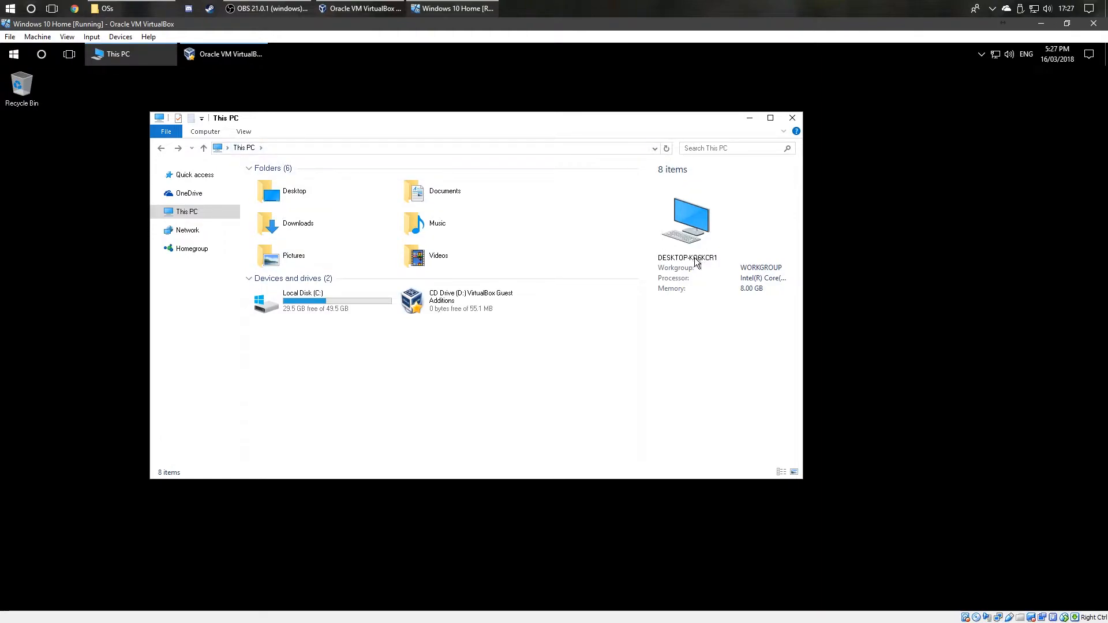
Step: Restart the Windows 10 guest from the Start menu's power options
{"action": "left_click", "coordinate": [14, 58]}
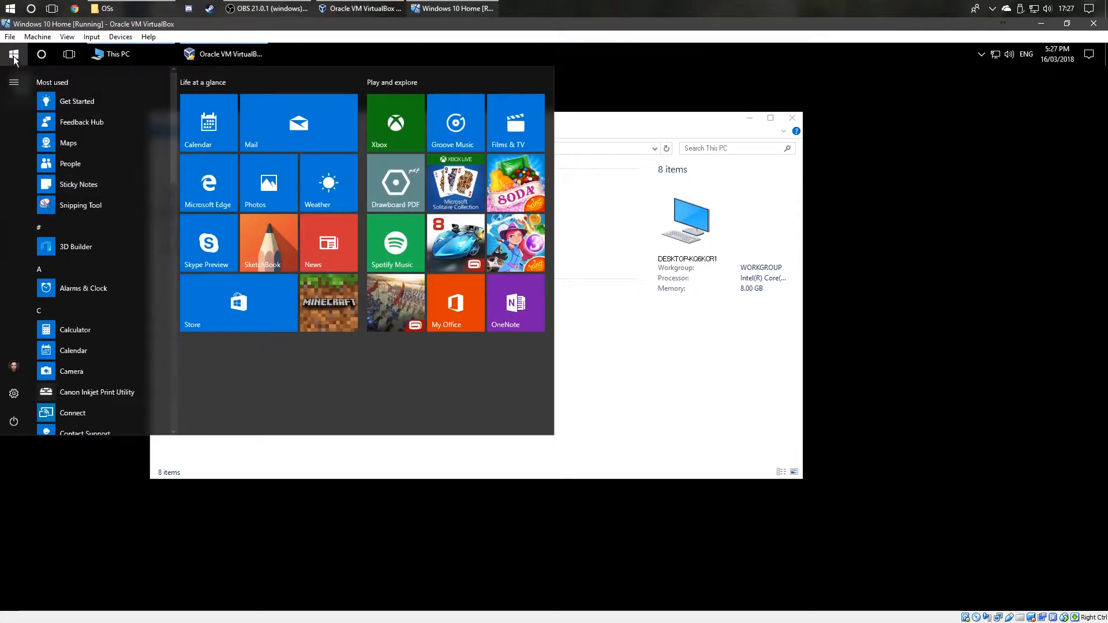
{"action": "left_click", "coordinate": [15, 58]}
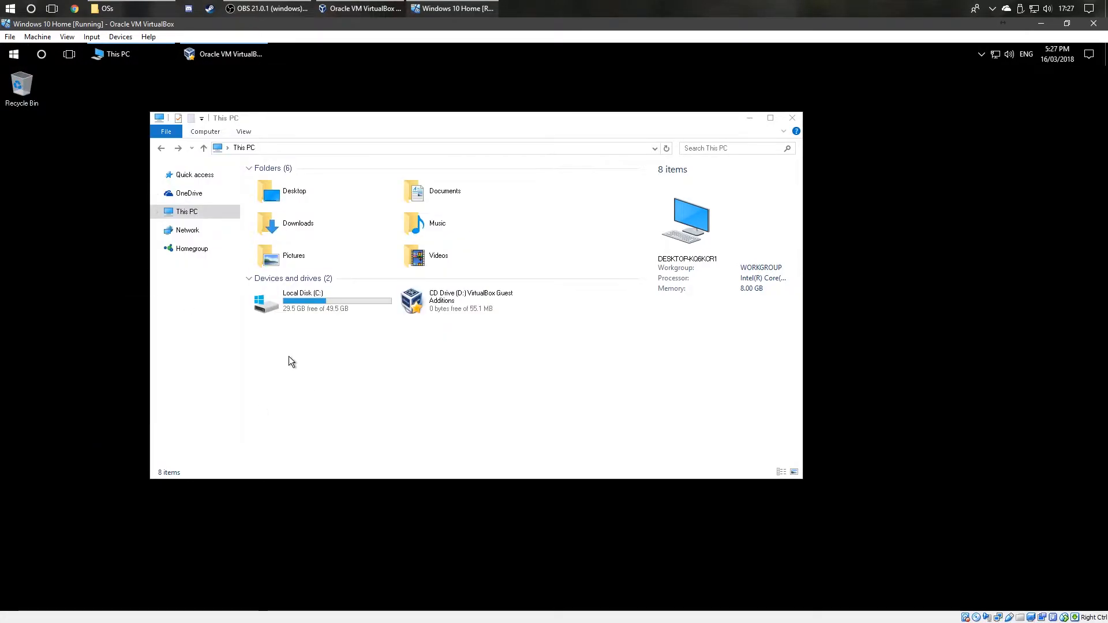
{"action": "left_click", "coordinate": [14, 53]}
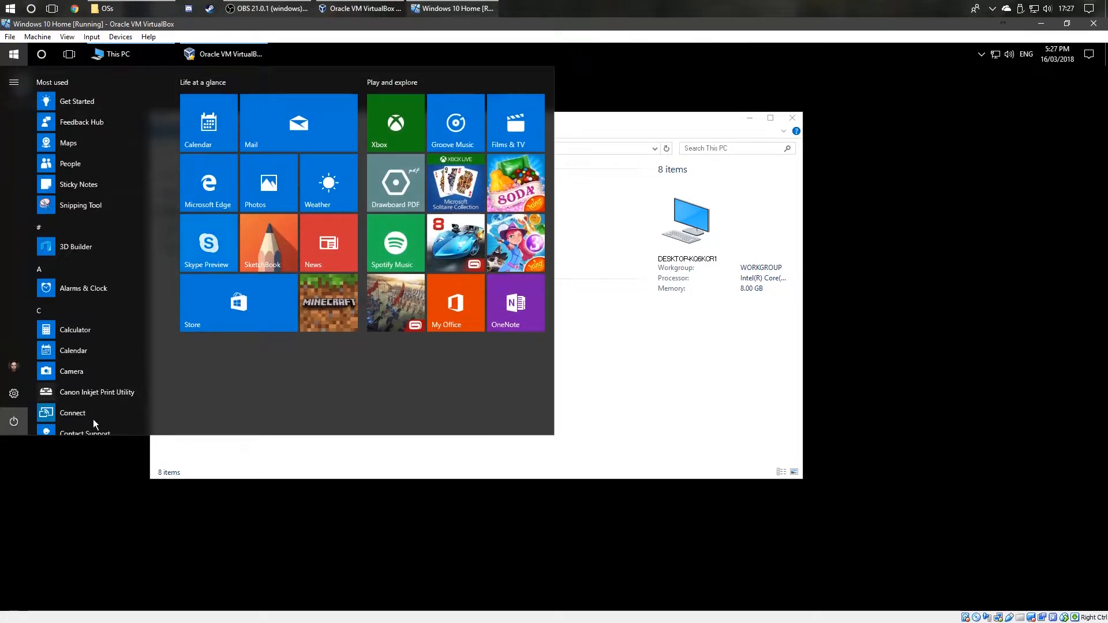
{"action": "left_click", "coordinate": [14, 421]}
{"action": "left_click", "coordinate": [75, 390]}
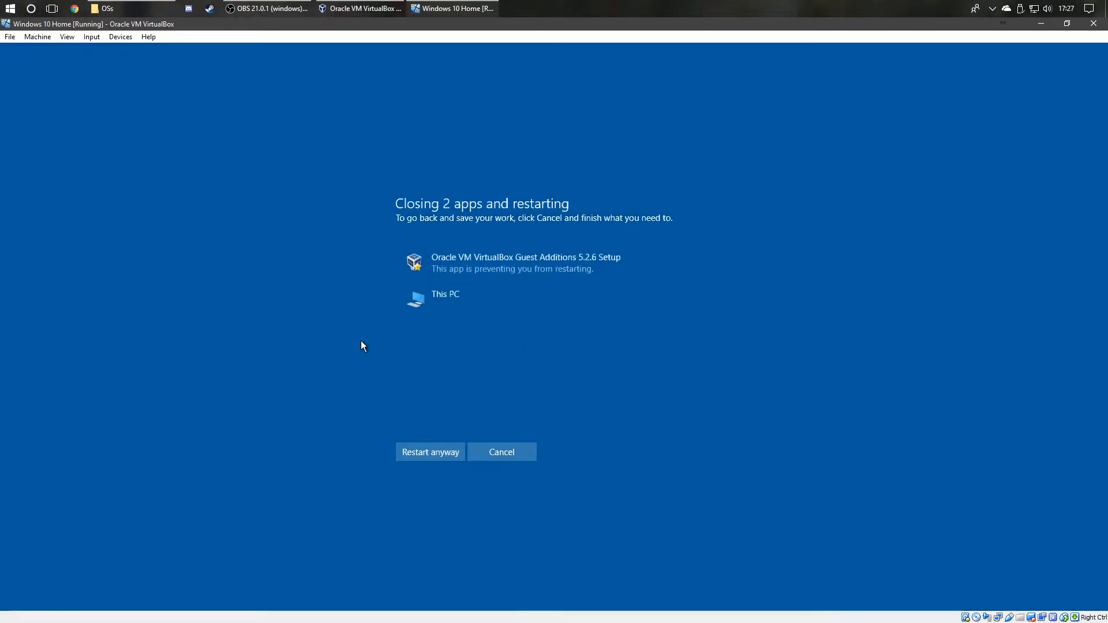
Step: Choose Restart anyway, then sign back in to Windows with the account PIN
{"action": "left_click", "coordinate": [445, 452]}
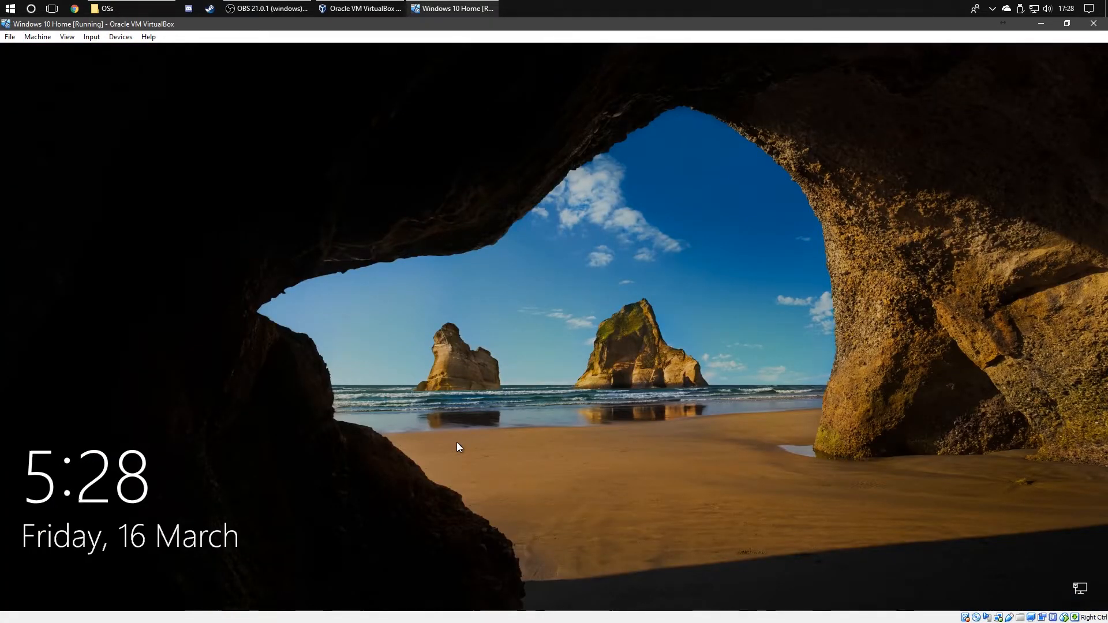
{"action": "left_click", "coordinate": [457, 443]}
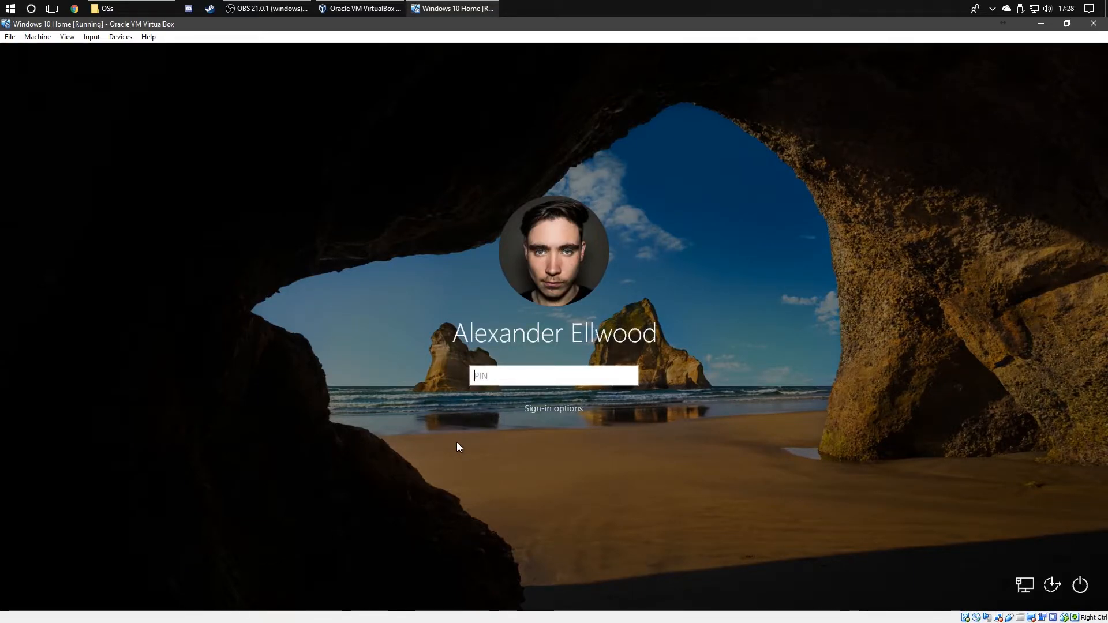
{"action": "type", "text": "1234"}
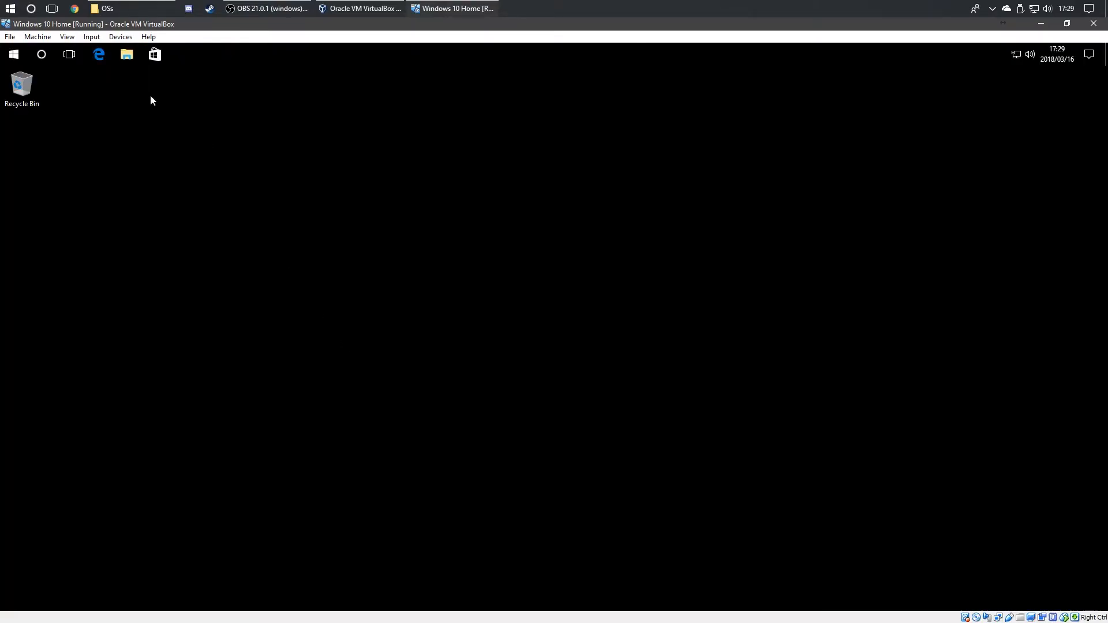
Step: Close the Start menu and show This PC so the Final Draft 7 disc menu opens
{"action": "left_click", "coordinate": [6, 63]}
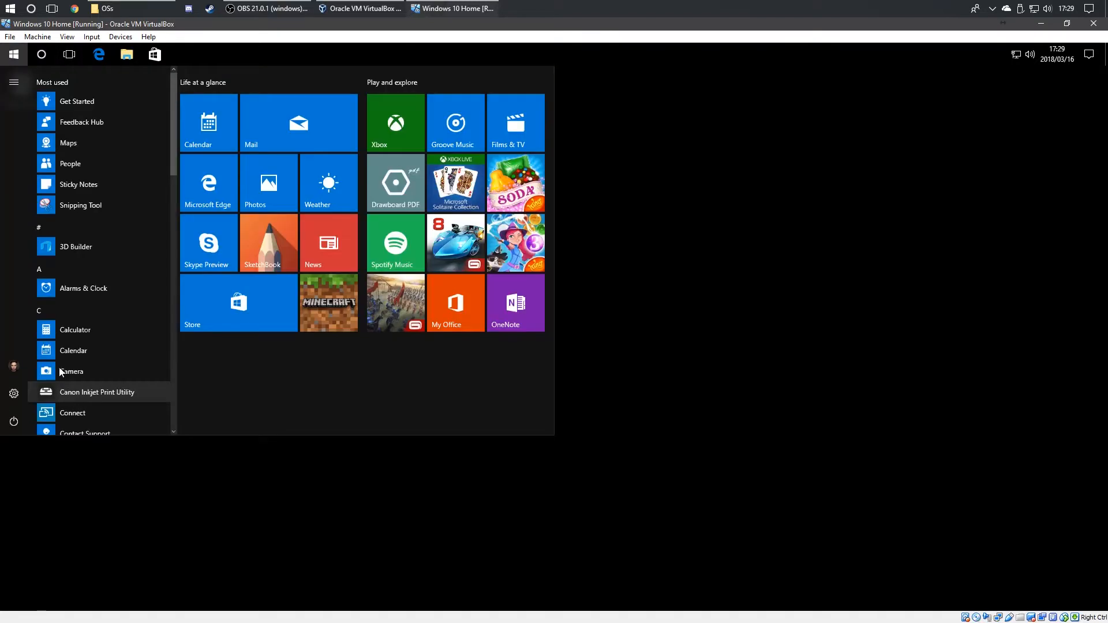
{"action": "mouse_move", "coordinate": [171, 143]}
{"action": "left_mouse_down"}
{"action": "mouse_move", "coordinate": [152, 387]}
{"action": "mouse_move", "coordinate": [156, 137]}
{"action": "left_mouse_up"}
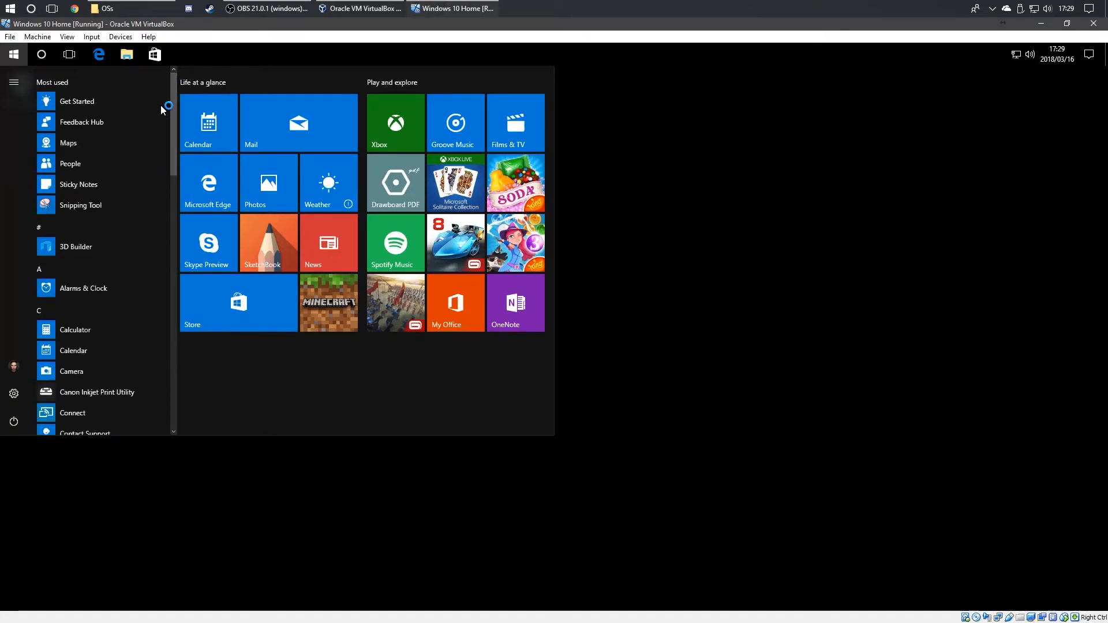
{"action": "left_click", "coordinate": [721, 243]}
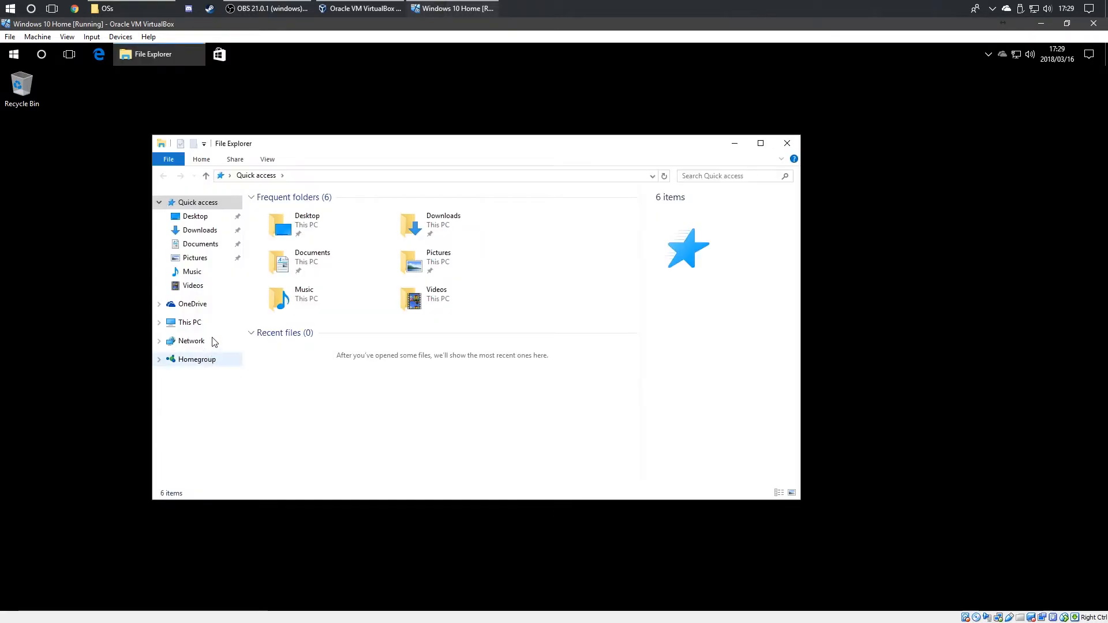
{"action": "left_click", "coordinate": [199, 324]}
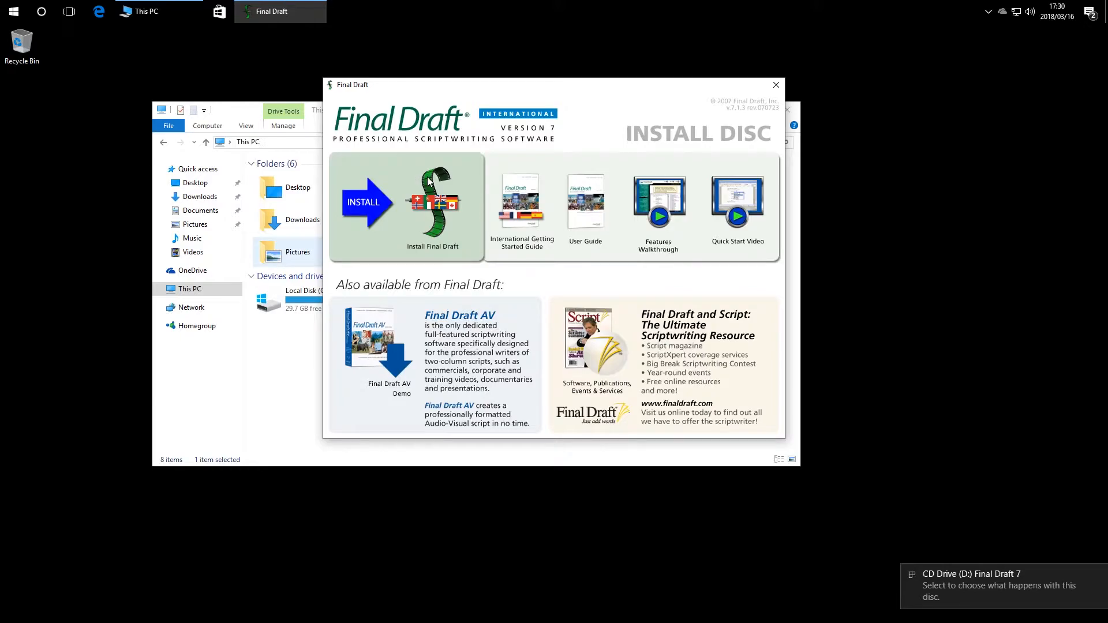
Step: Choose Install Final Draft, approve UAC, and install with the English (U.K.) spell checker
{"action": "left_click", "coordinate": [581, 232]}
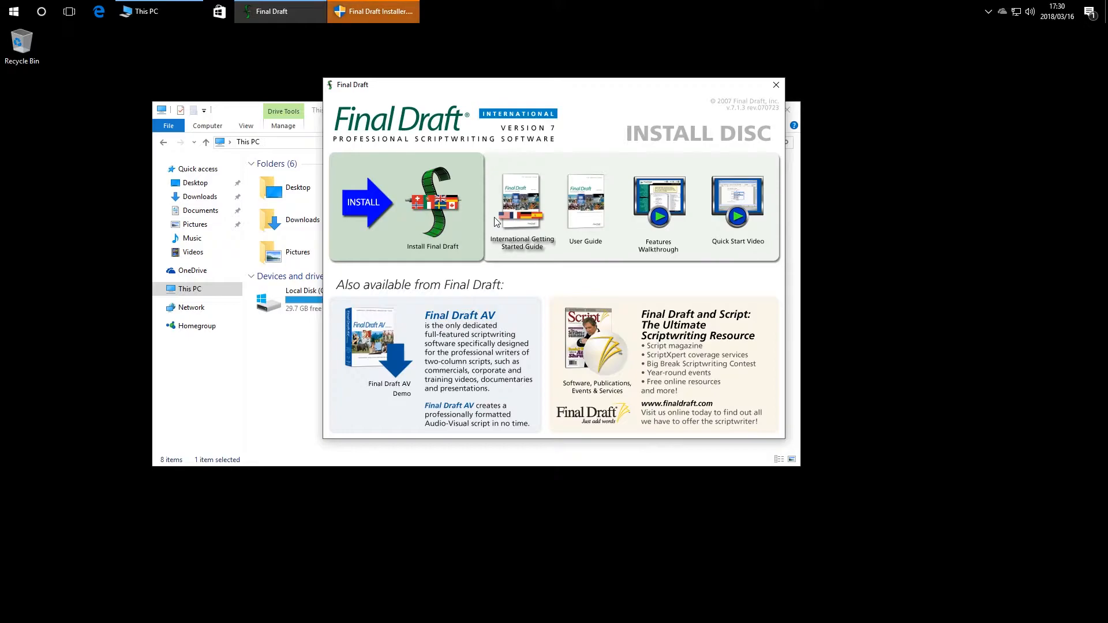
{"action": "left_click", "coordinate": [373, 11]}
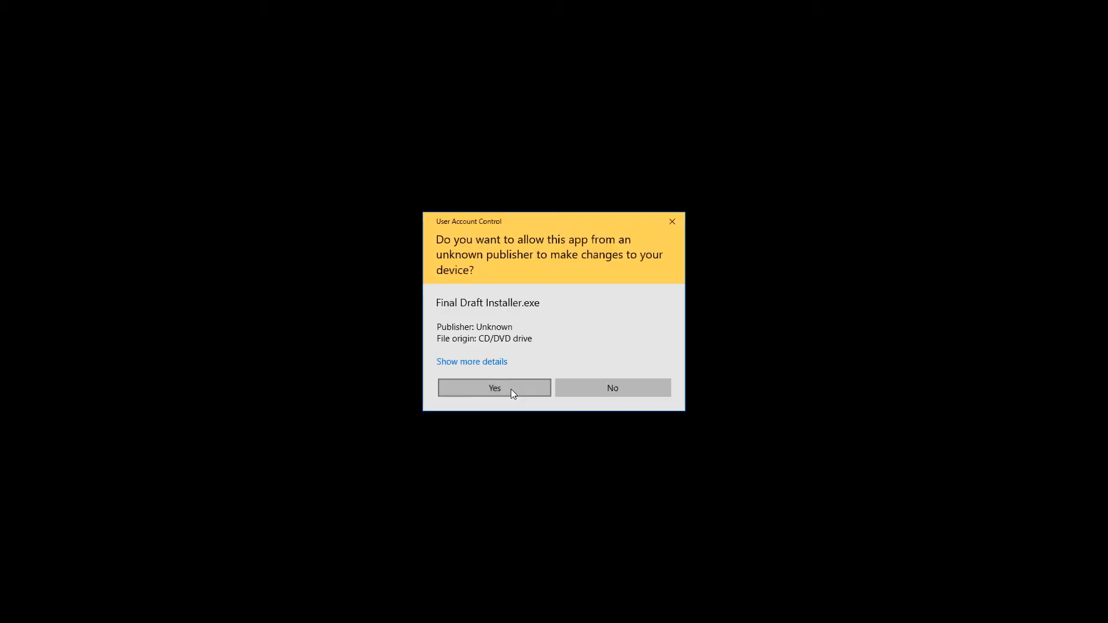
{"action": "left_click", "coordinate": [510, 388]}
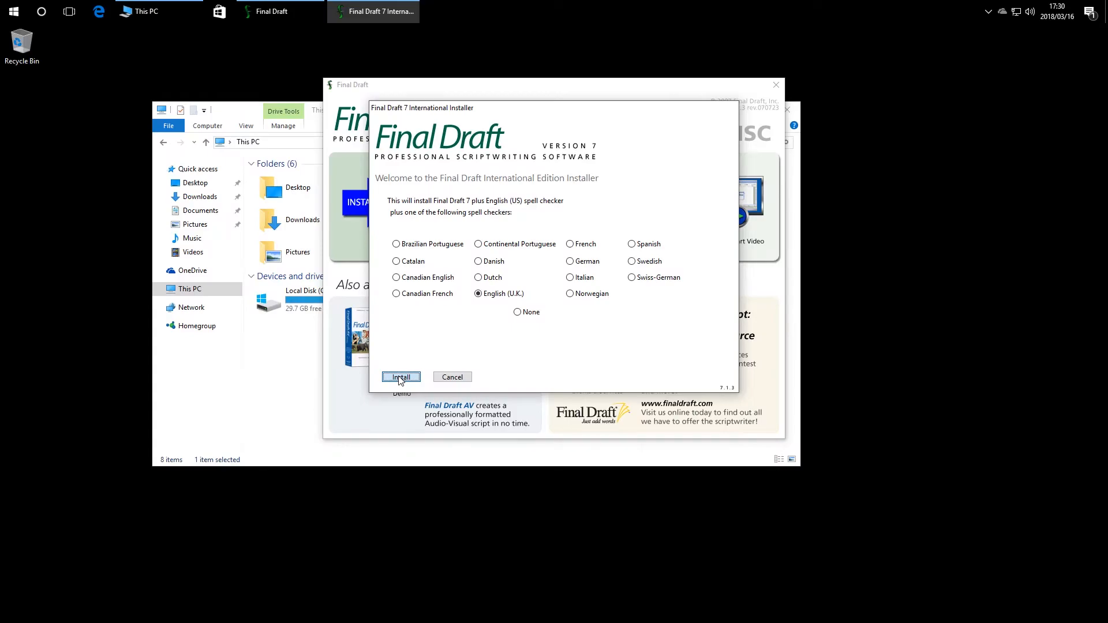
{"action": "left_click", "coordinate": [400, 377]}
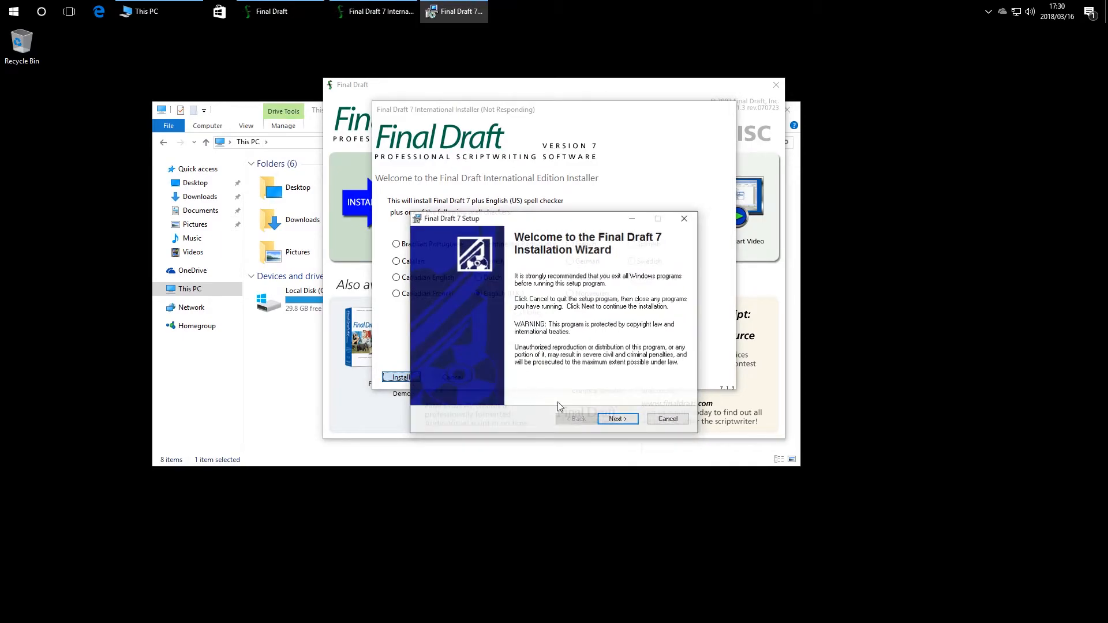
Step: Install Final Draft 7 into the default folder and finish its setup wizard
{"action": "left_click", "coordinate": [617, 420]}
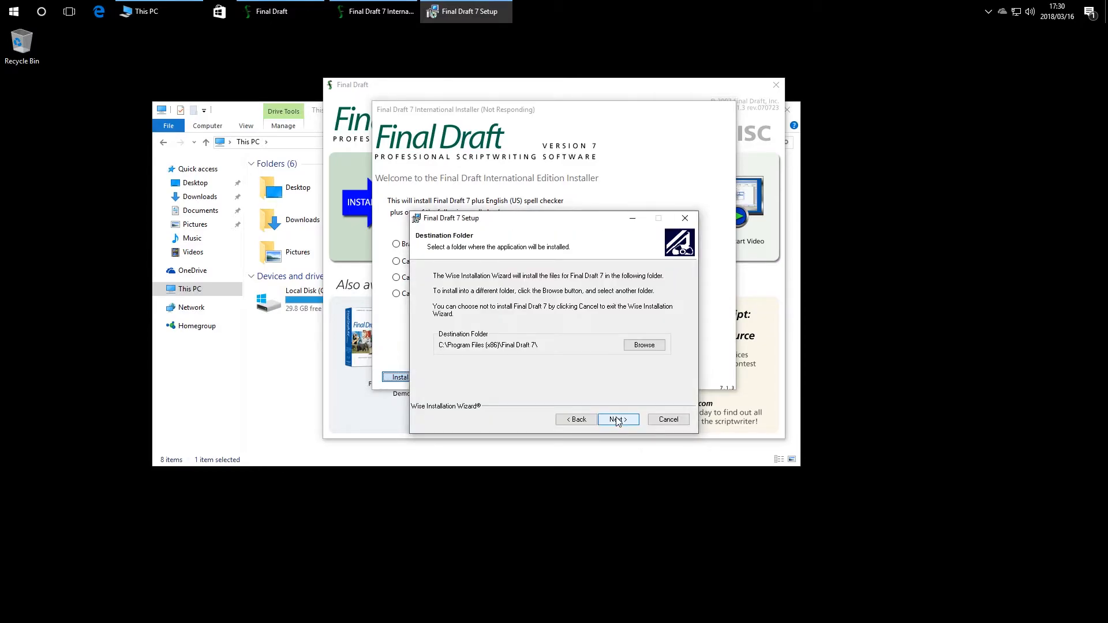
{"action": "left_click", "coordinate": [615, 419]}
{"action": "left_click", "coordinate": [614, 419]}
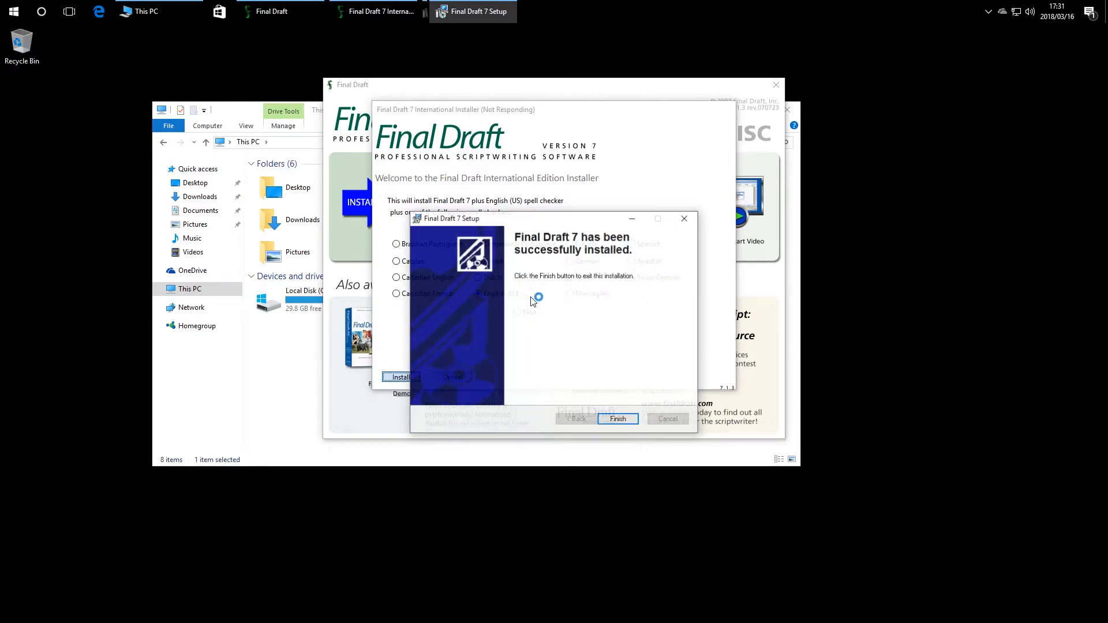
{"action": "left_click", "coordinate": [618, 419]}
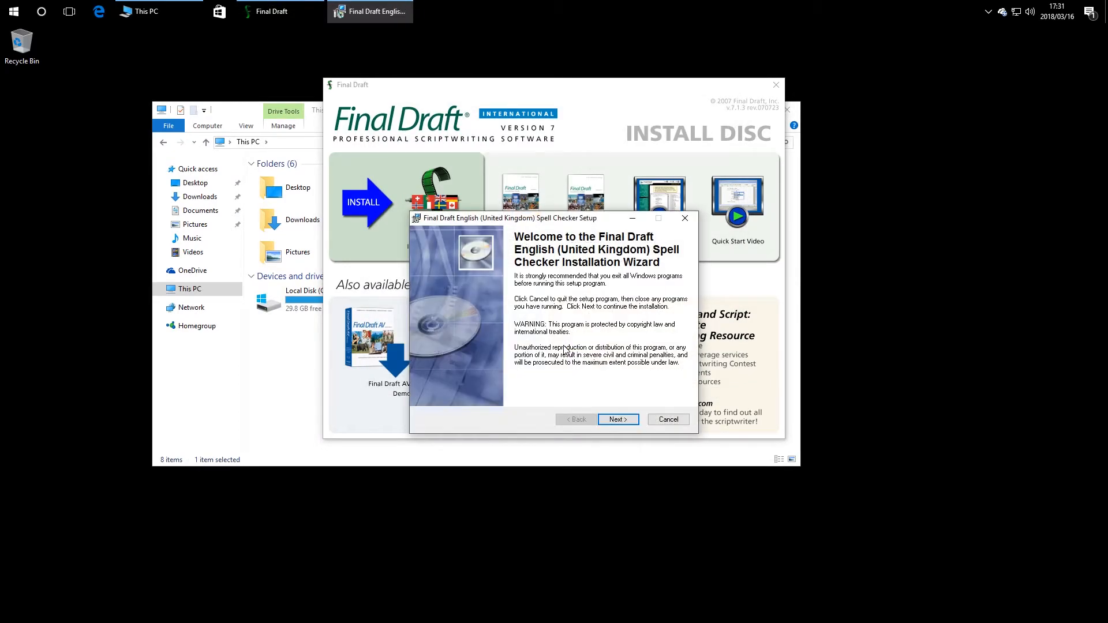
Step: Install the UK English spell checker into its default folder and finish
{"action": "left_click", "coordinate": [630, 423]}
{"action": "left_click", "coordinate": [629, 420]}
{"action": "left_click", "coordinate": [629, 420]}
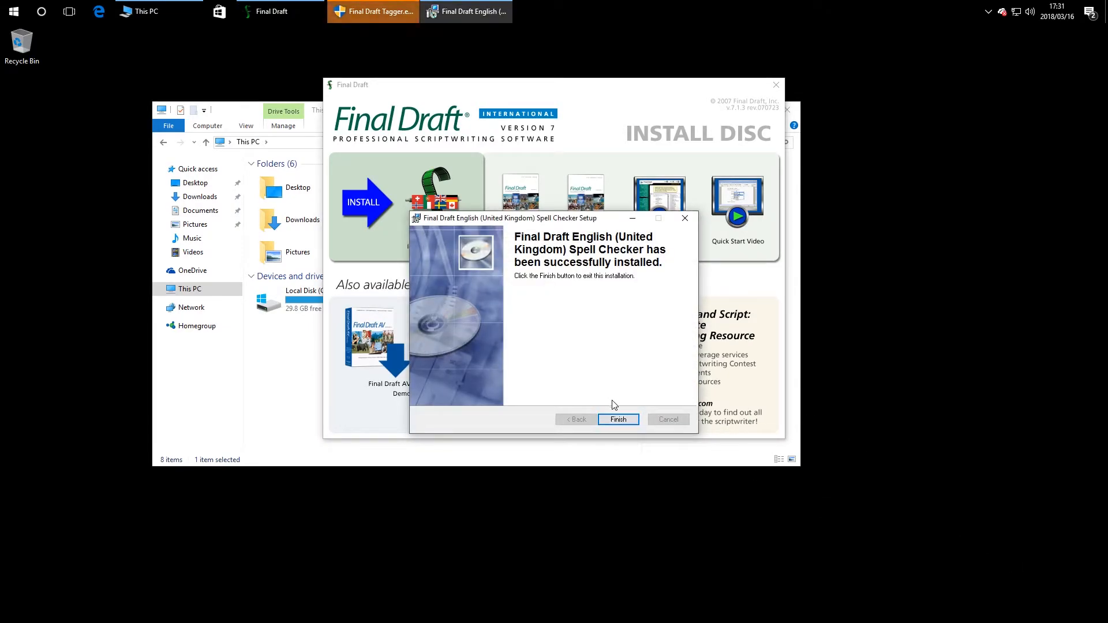
{"action": "left_click", "coordinate": [627, 421]}
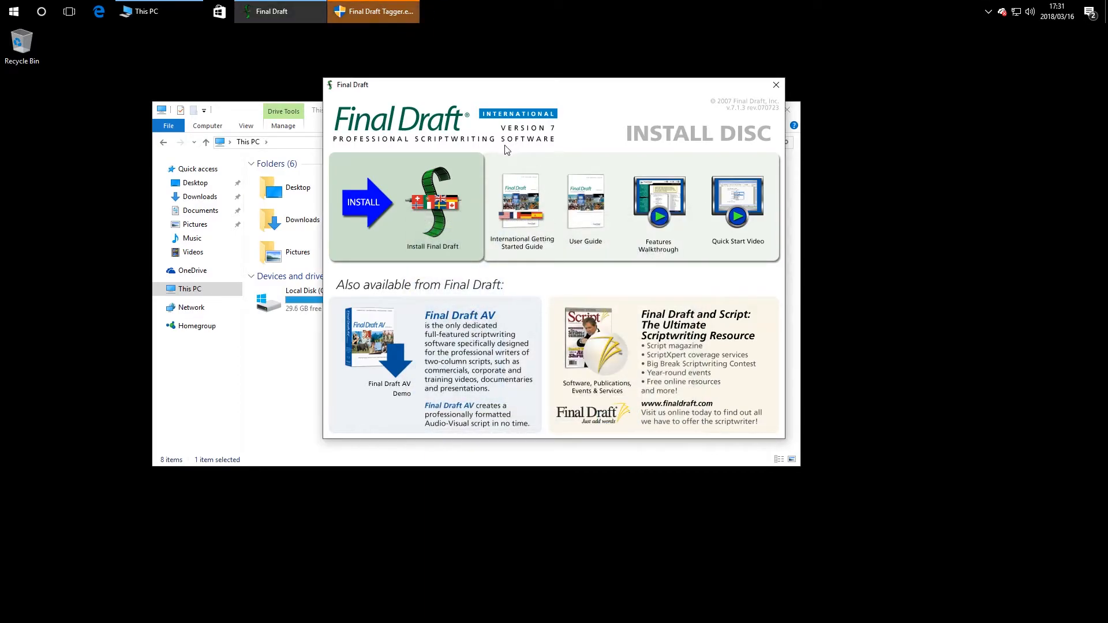
Step: Close the install disc window and launch Final Draft 7 from Start
{"action": "left_click", "coordinate": [353, 7]}
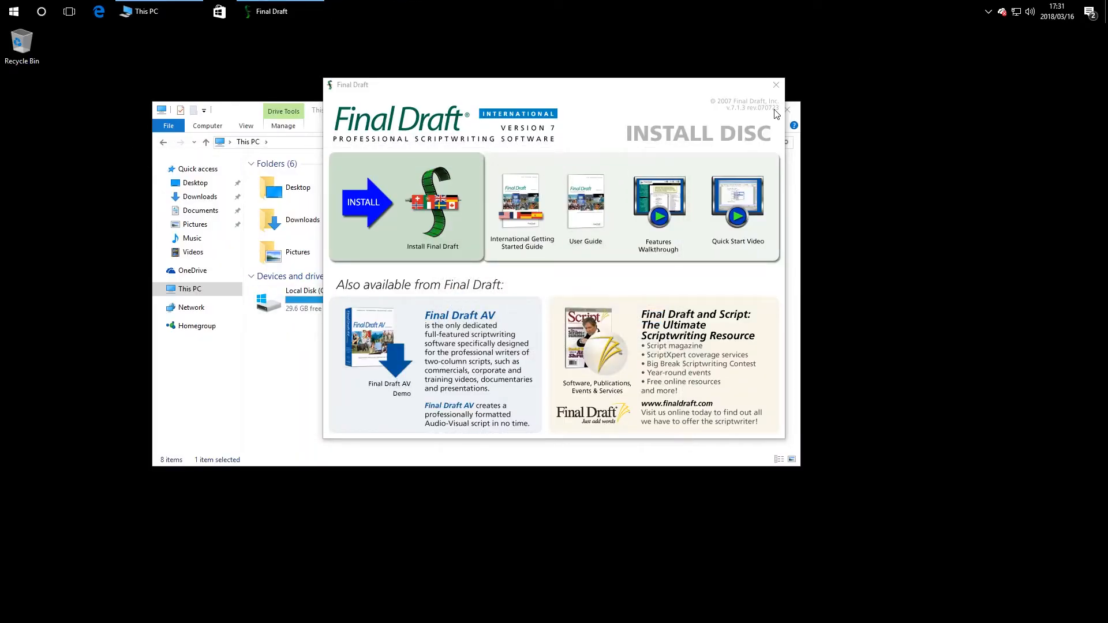
{"action": "left_click", "coordinate": [780, 92]}
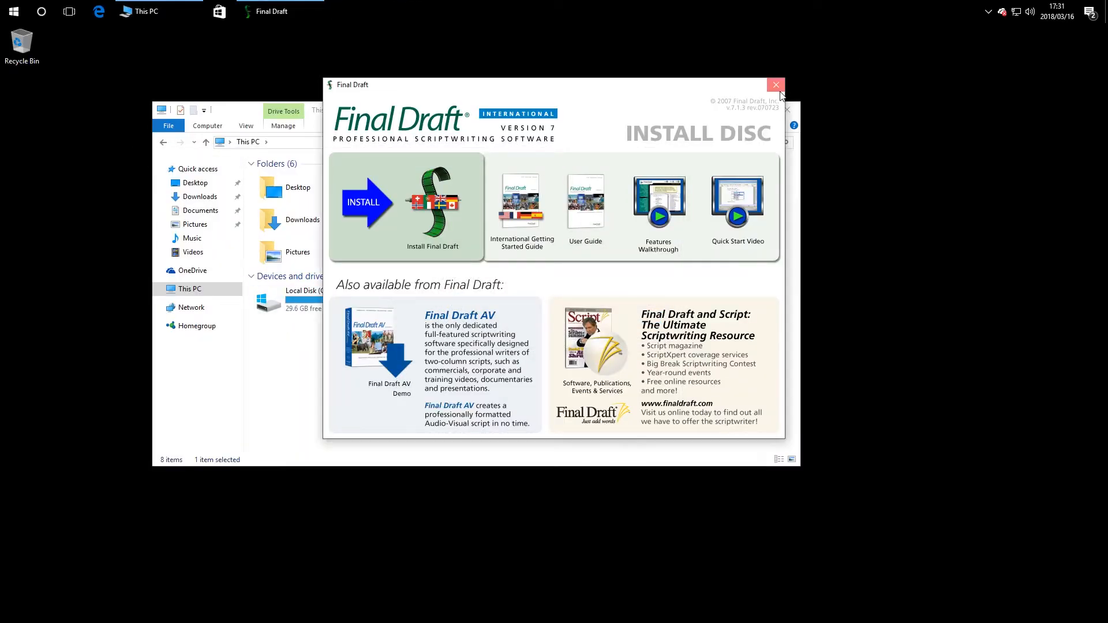
{"action": "left_click", "coordinate": [13, 11]}
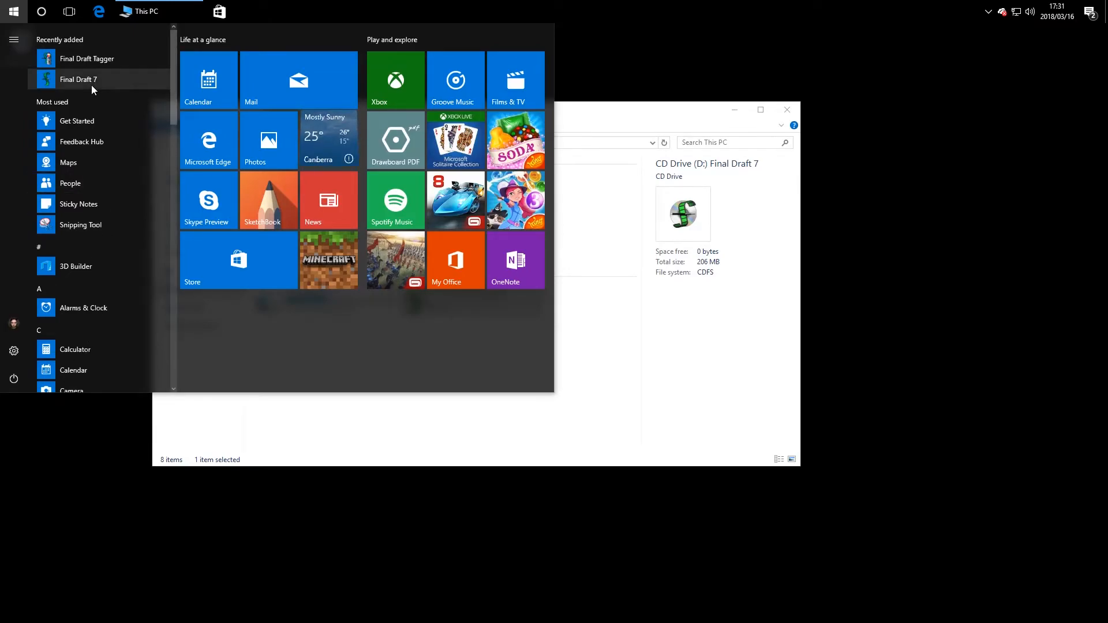
{"action": "left_click", "coordinate": [91, 85]}
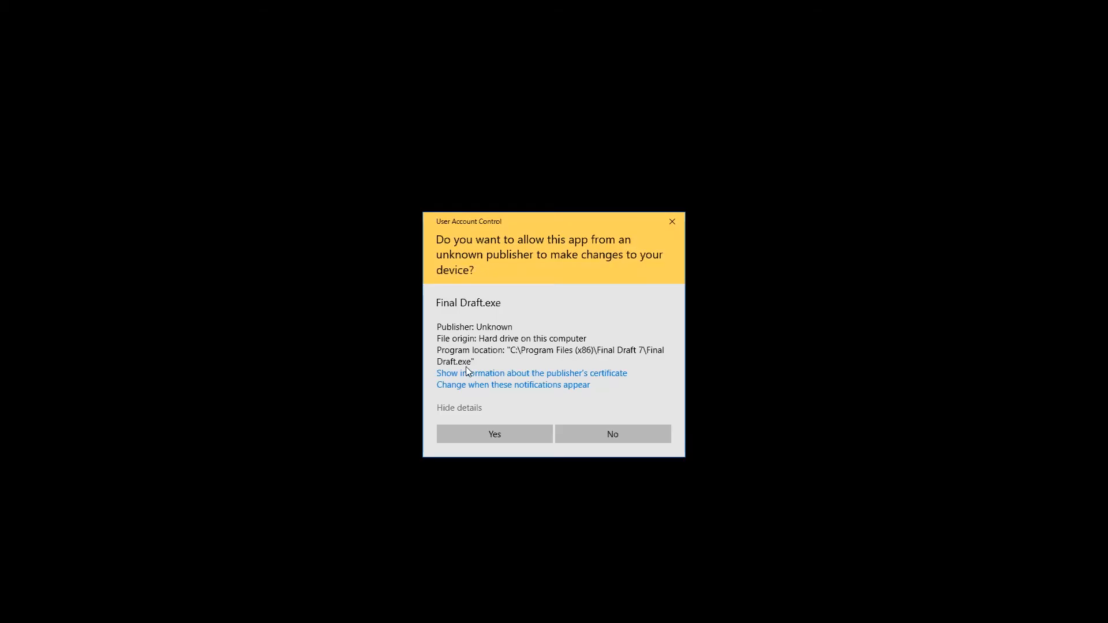
Step: Allow Final Draft to run and keep its window maximized
{"action": "left_click", "coordinate": [486, 435]}
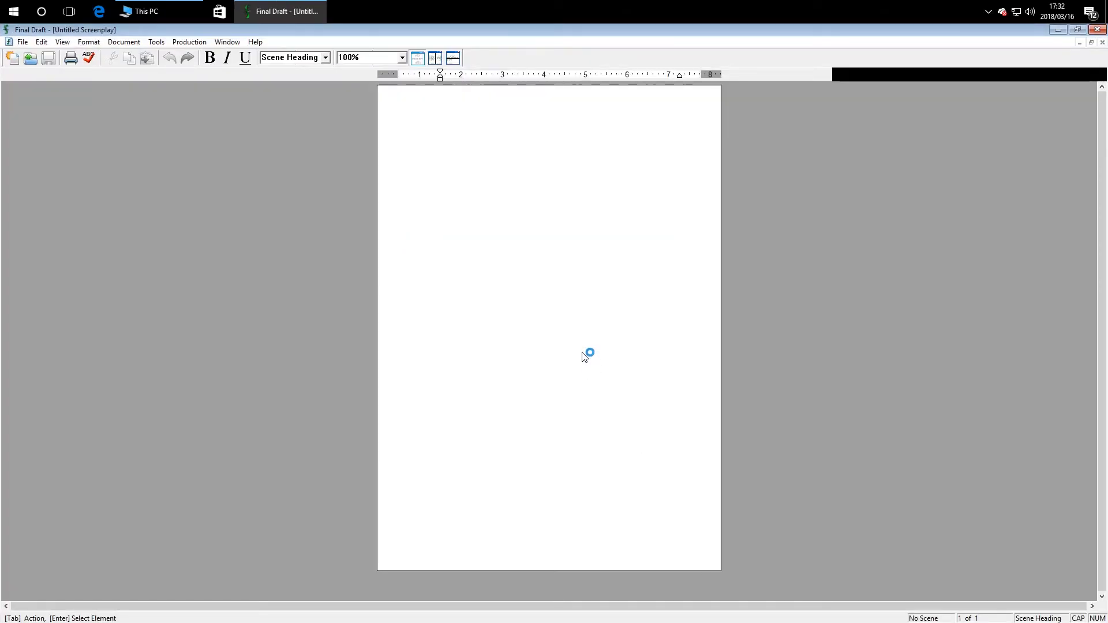
{"action": "double_click", "coordinate": [148, 29]}
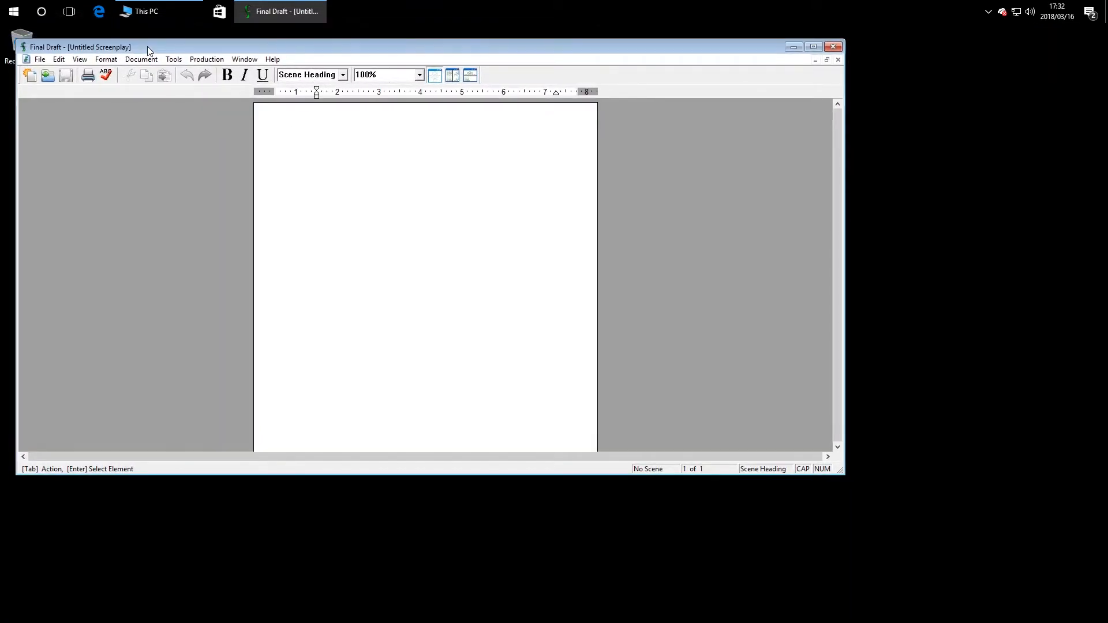
{"action": "double_click", "coordinate": [147, 46]}
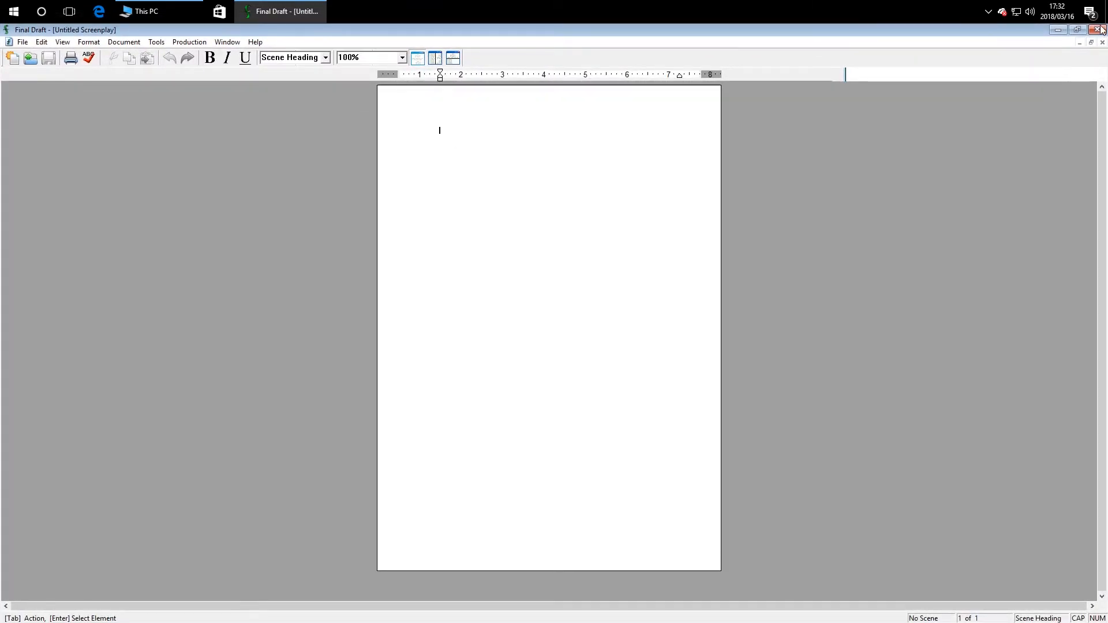
Step: Check the About box (version 7.1.3 build 42), then glance at the Window menu
{"action": "left_click", "coordinate": [255, 41]}
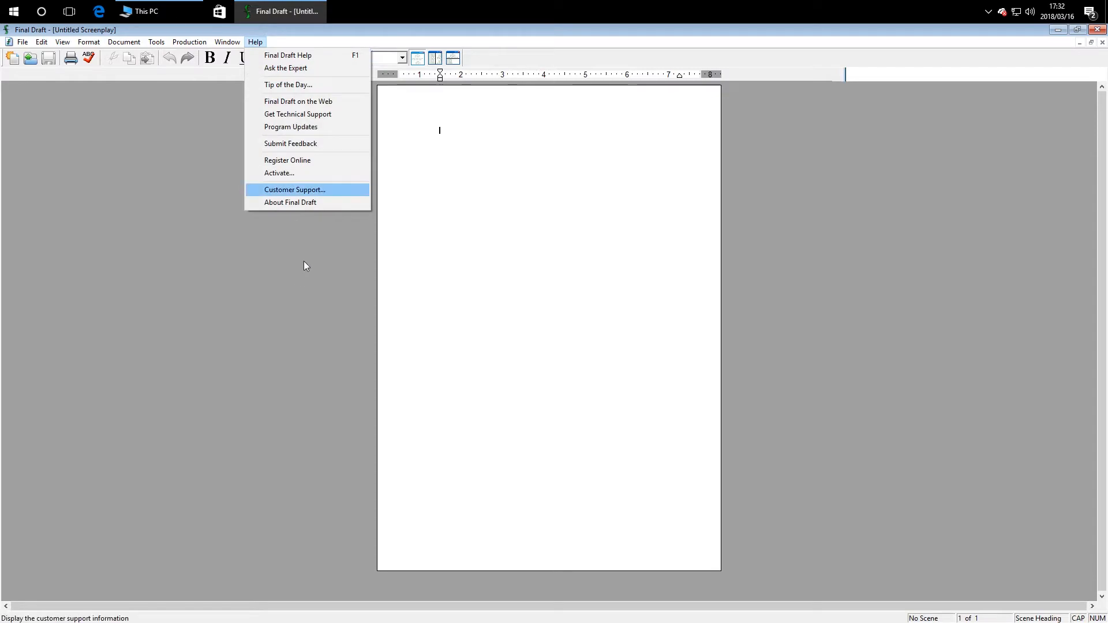
{"action": "left_click", "coordinate": [335, 202]}
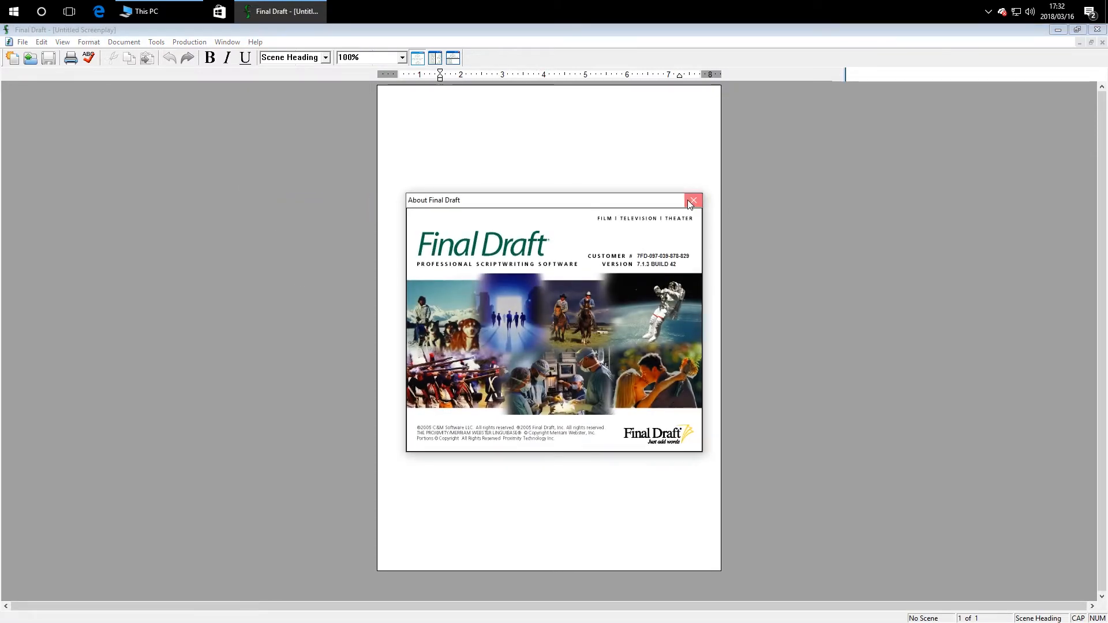
{"action": "left_click", "coordinate": [691, 200]}
{"action": "left_click", "coordinate": [23, 41]}
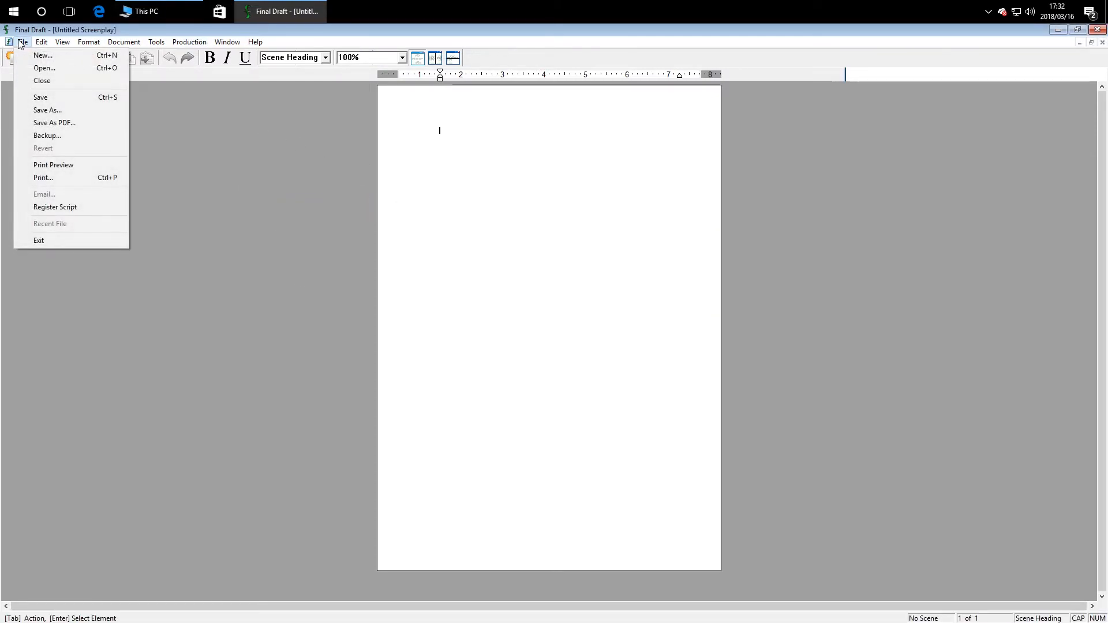
{"action": "left_click", "coordinate": [277, 35]}
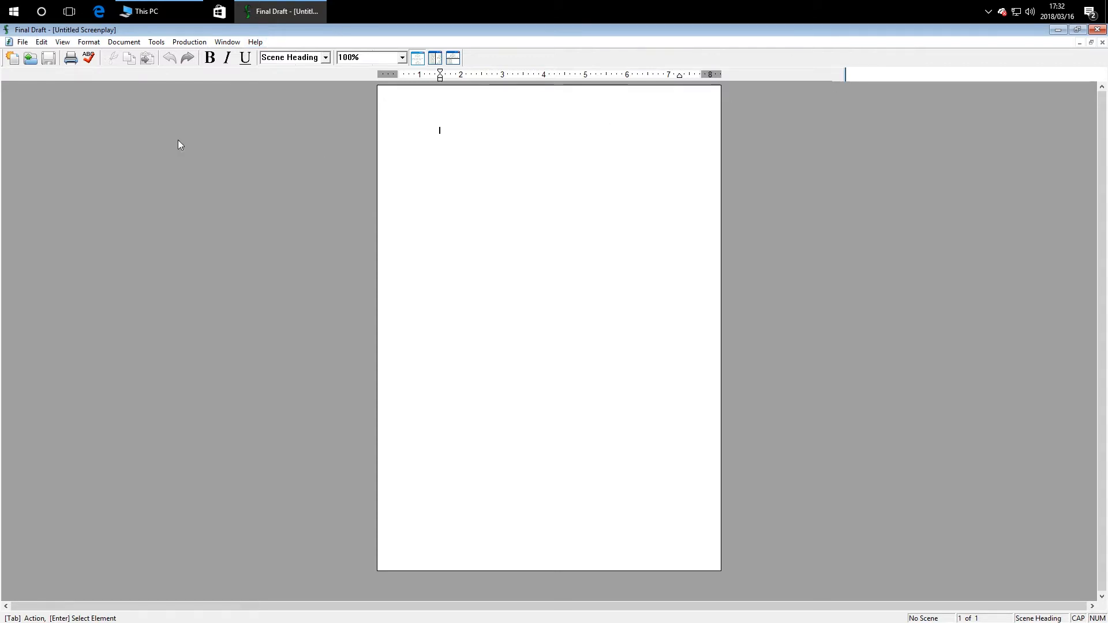
Step: Close Final Draft and browse to C:\Program Files (x86)\Final Draft 7
{"action": "left_click", "coordinate": [1097, 29]}
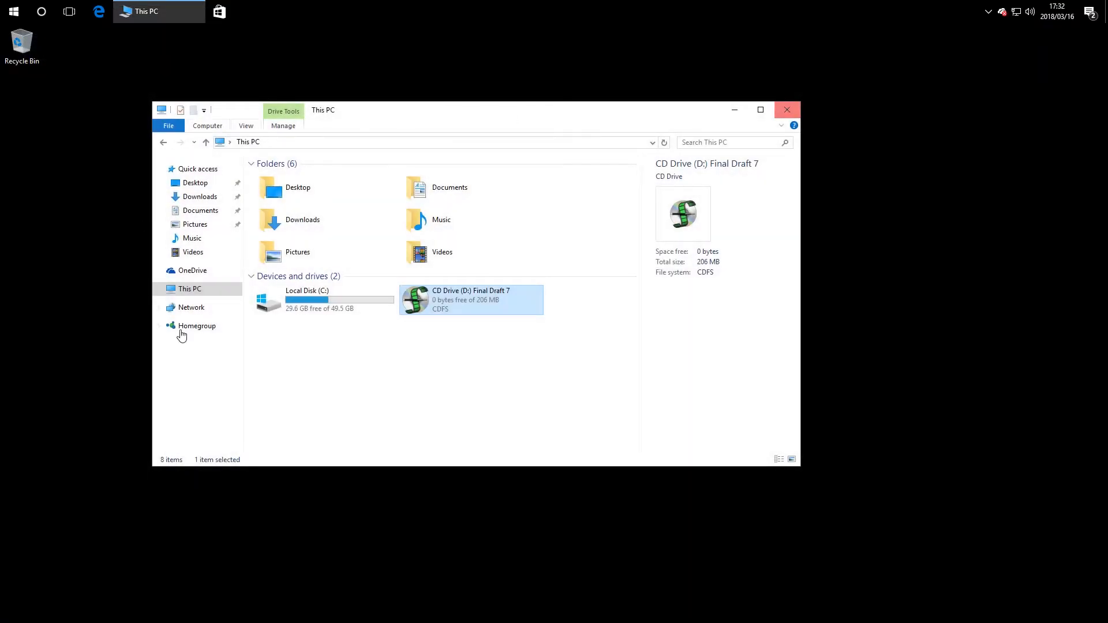
{"action": "left_click", "coordinate": [381, 344]}
{"action": "double_click", "coordinate": [317, 291]}
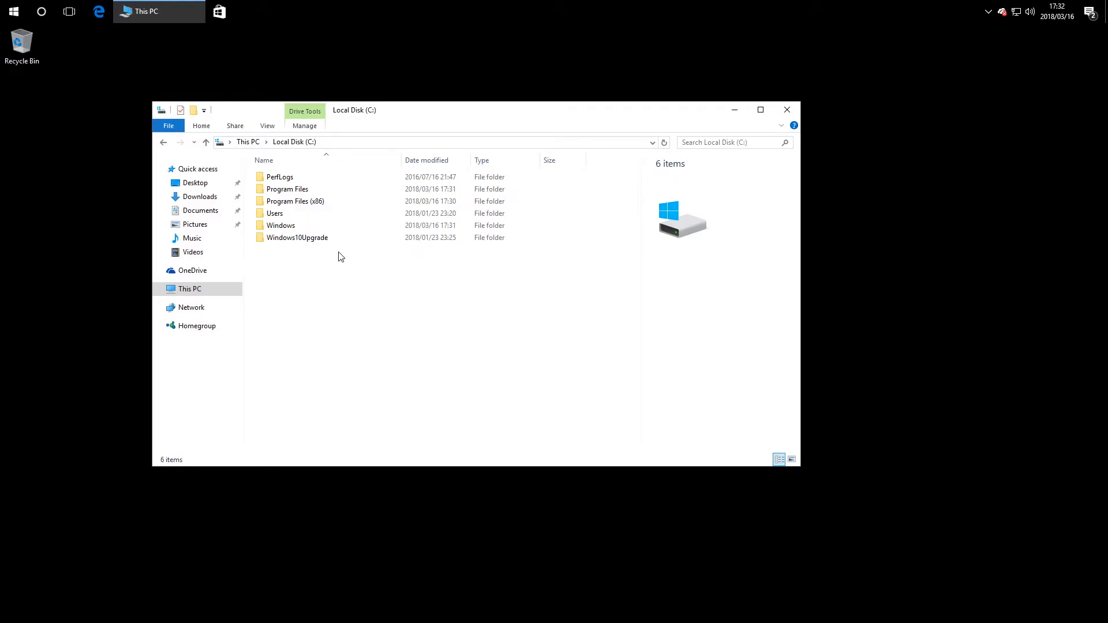
{"action": "double_click", "coordinate": [380, 191]}
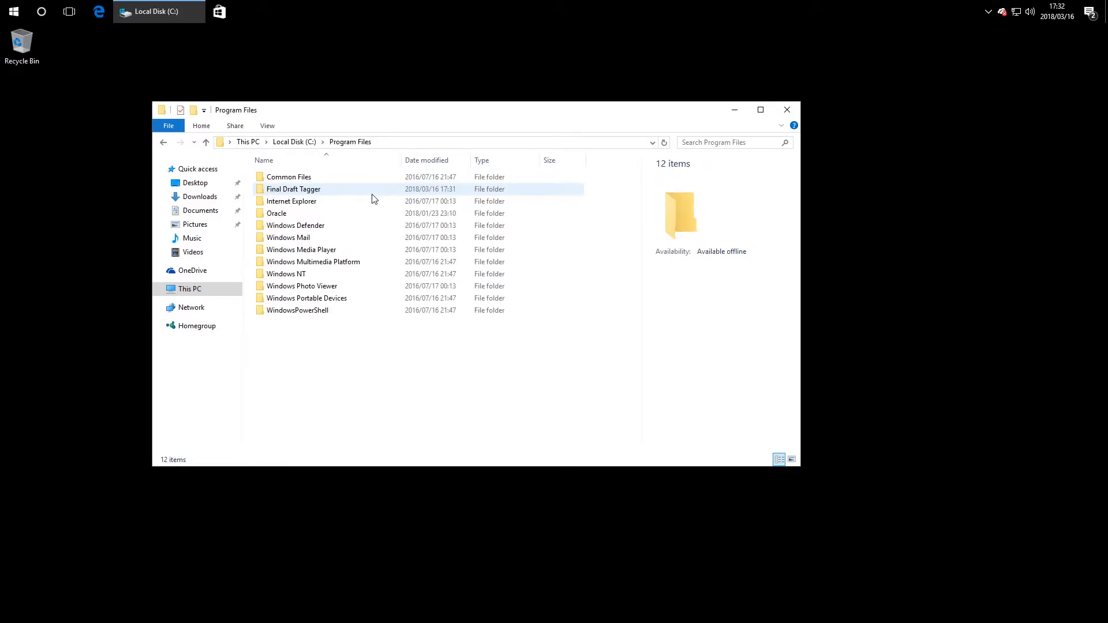
{"action": "key", "text": "BackSpace"}
{"action": "double_click", "coordinate": [329, 202]}
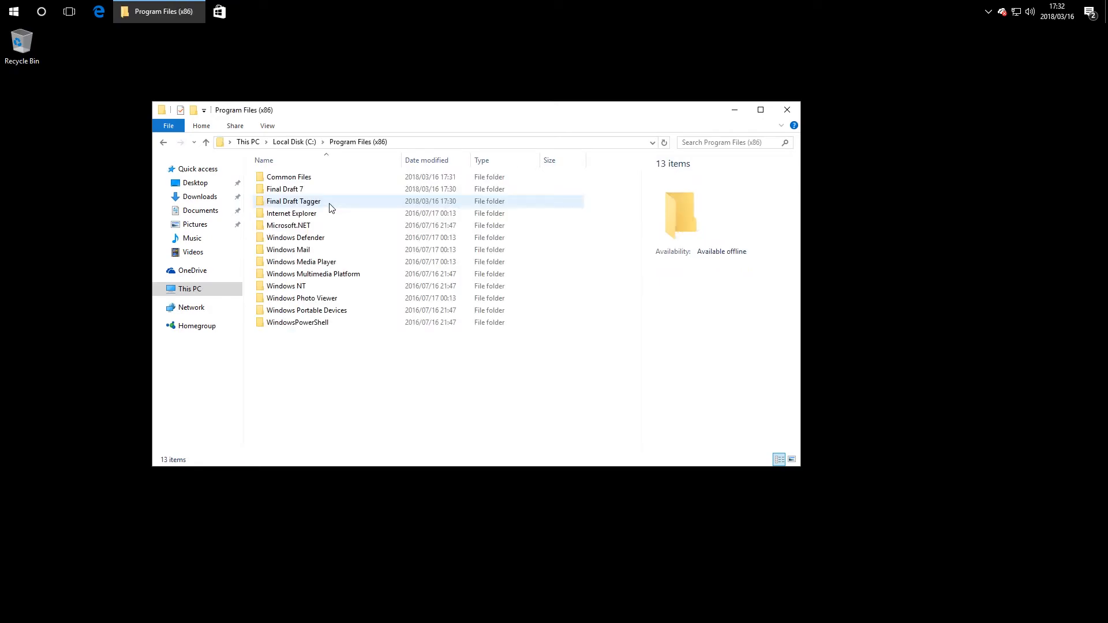
{"action": "double_click", "coordinate": [358, 192]}
Step: Set Final Draft.exe to Windows XP (Service Pack 3) compatibility mode and apply
{"action": "right_click", "coordinate": [321, 238]}
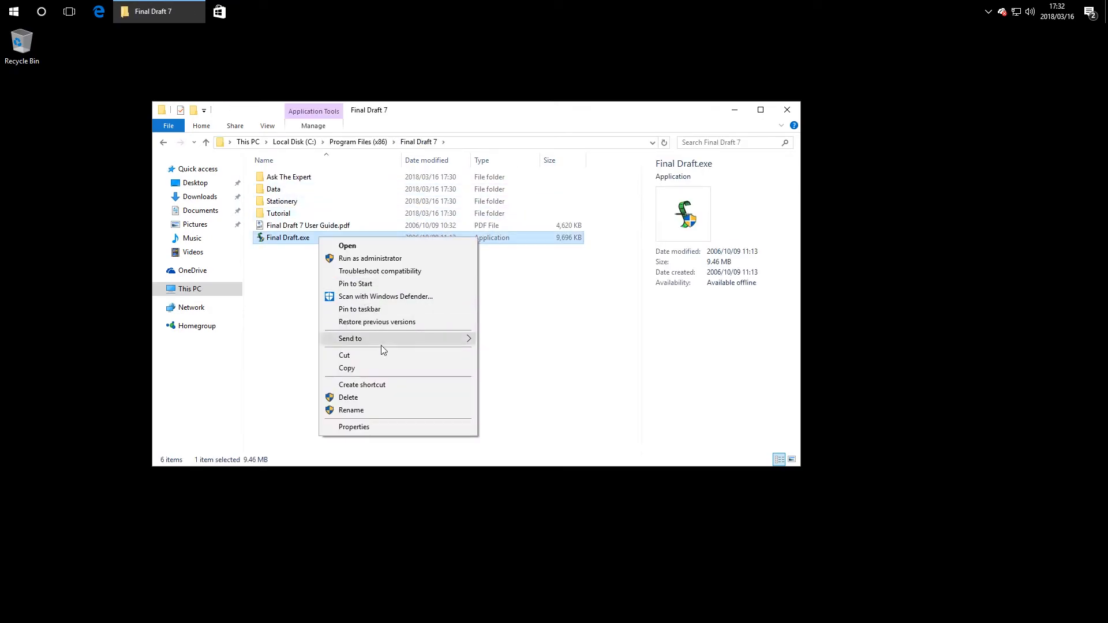
{"action": "left_click", "coordinate": [389, 426]}
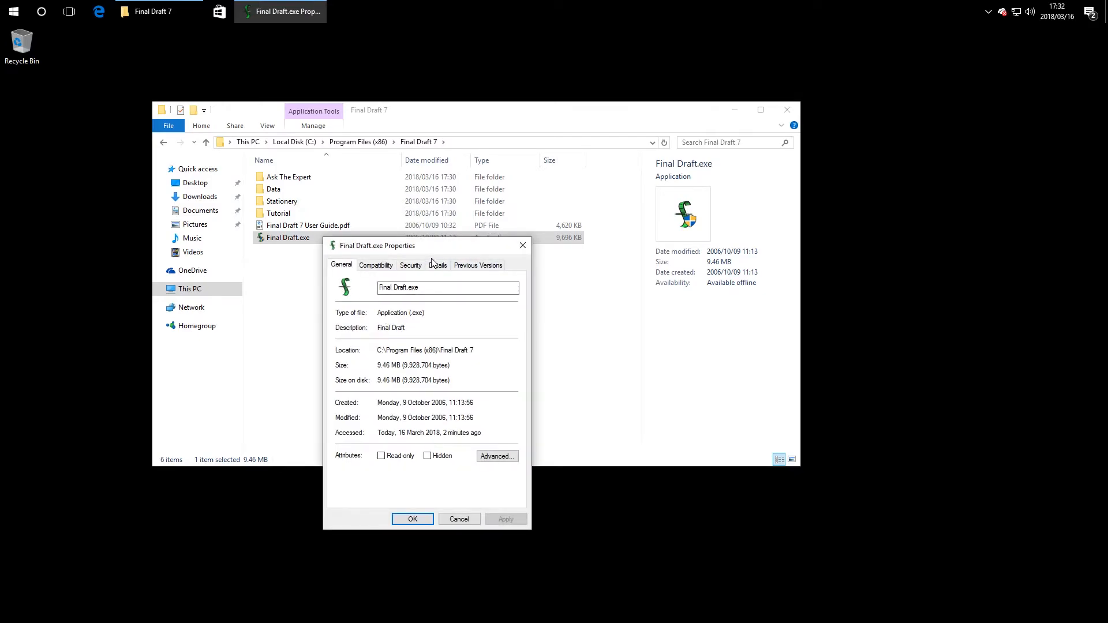
{"action": "left_click", "coordinate": [378, 267]}
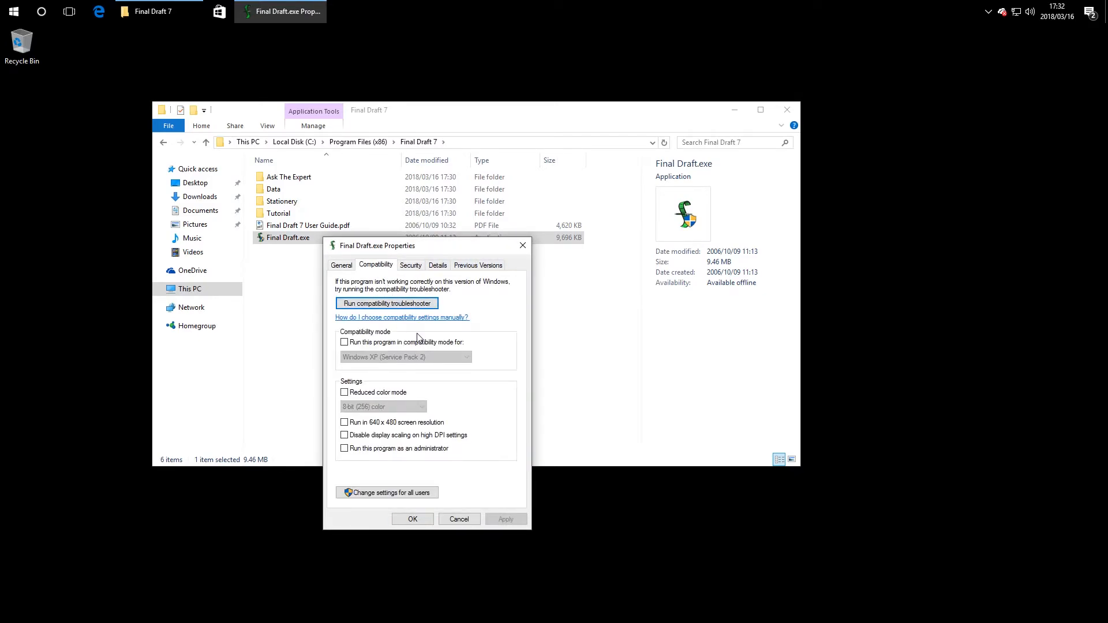
{"action": "left_click", "coordinate": [412, 342]}
{"action": "left_click", "coordinate": [405, 358]}
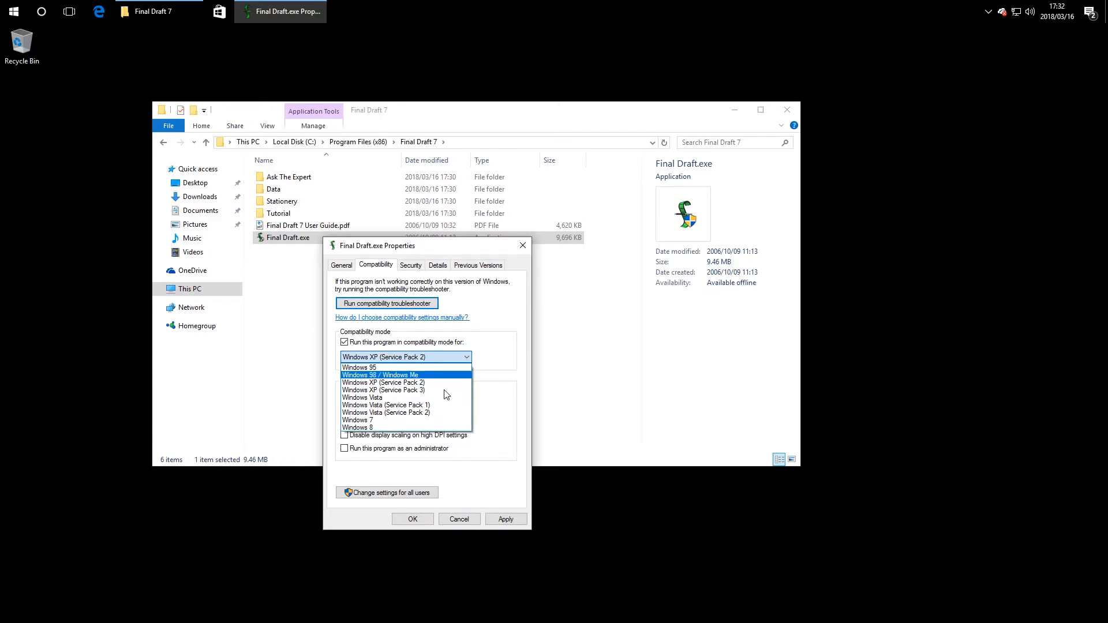
{"action": "left_click", "coordinate": [444, 390]}
{"action": "left_click", "coordinate": [506, 519]}
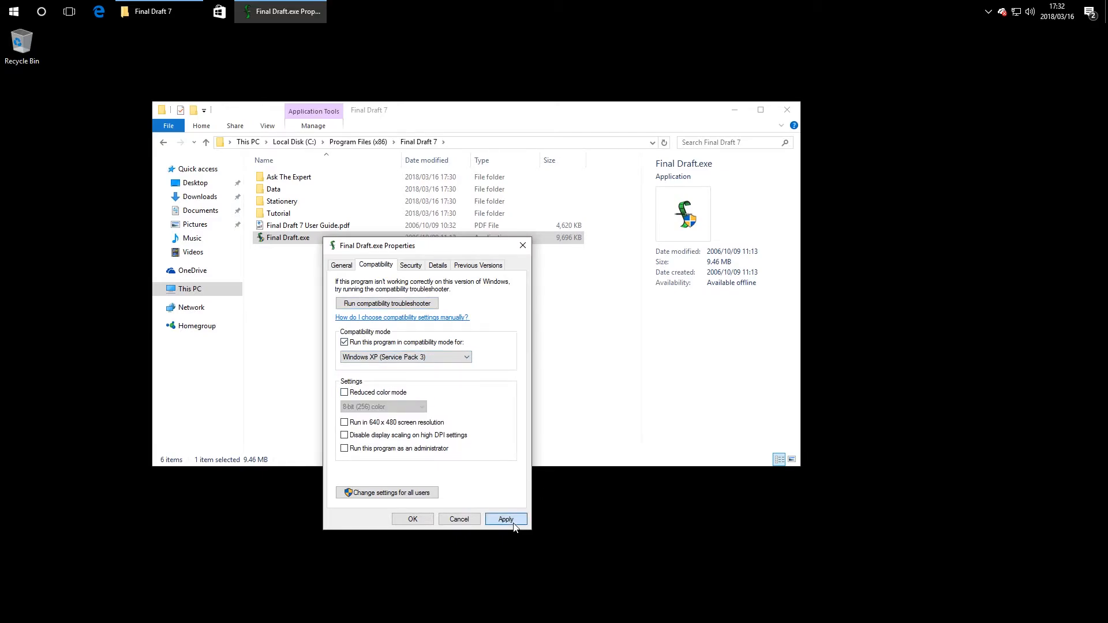
{"action": "left_click", "coordinate": [412, 519]}
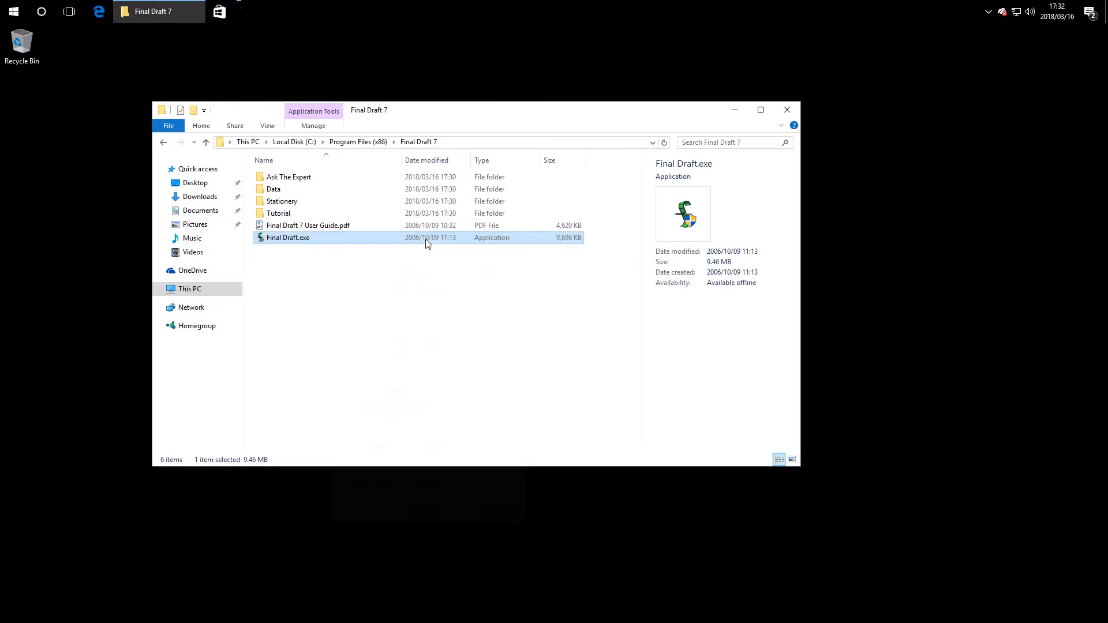
Step: Launch Final Draft, dismiss the tip, and write an INT. heading and 'ALEX WALKS OVER TO BOB.'
{"action": "double_click", "coordinate": [411, 237]}
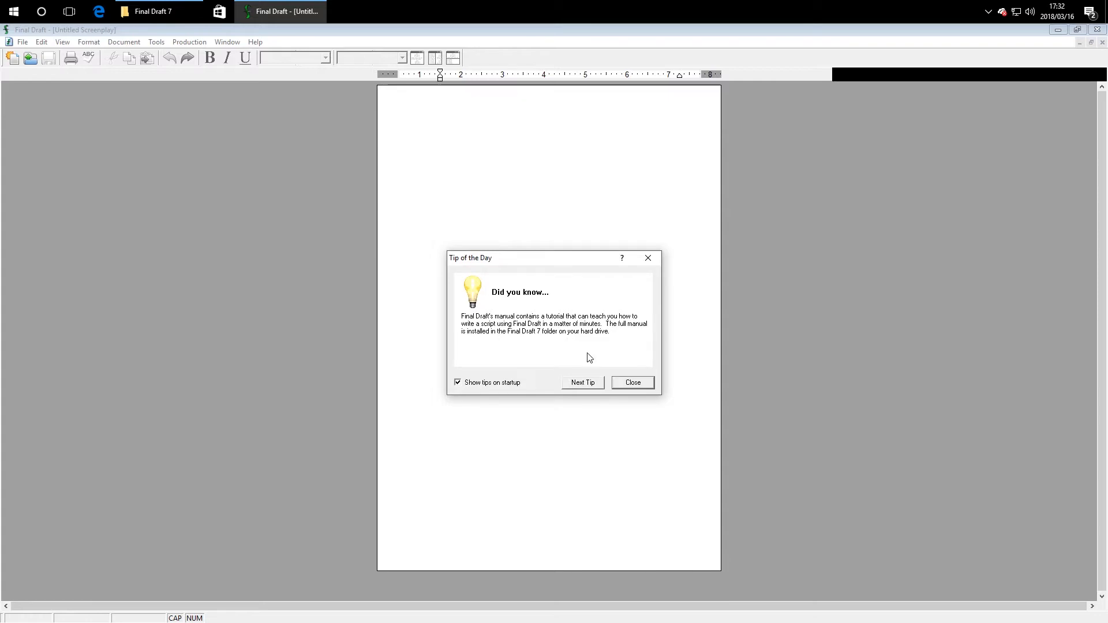
{"action": "left_click", "coordinate": [631, 383]}
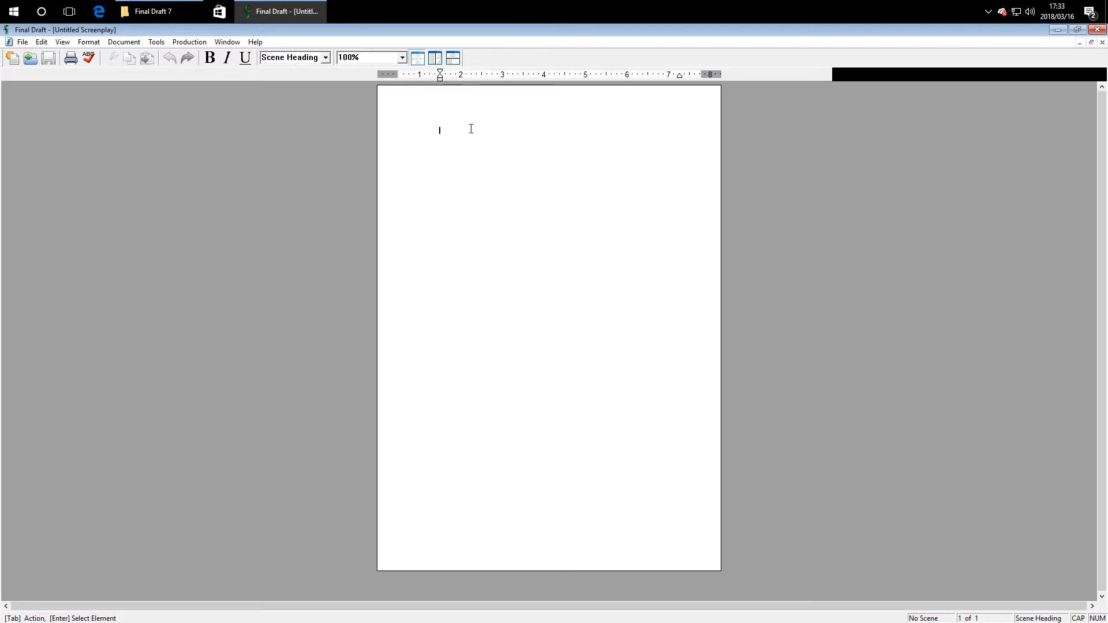
{"action": "type", "text": "in"}
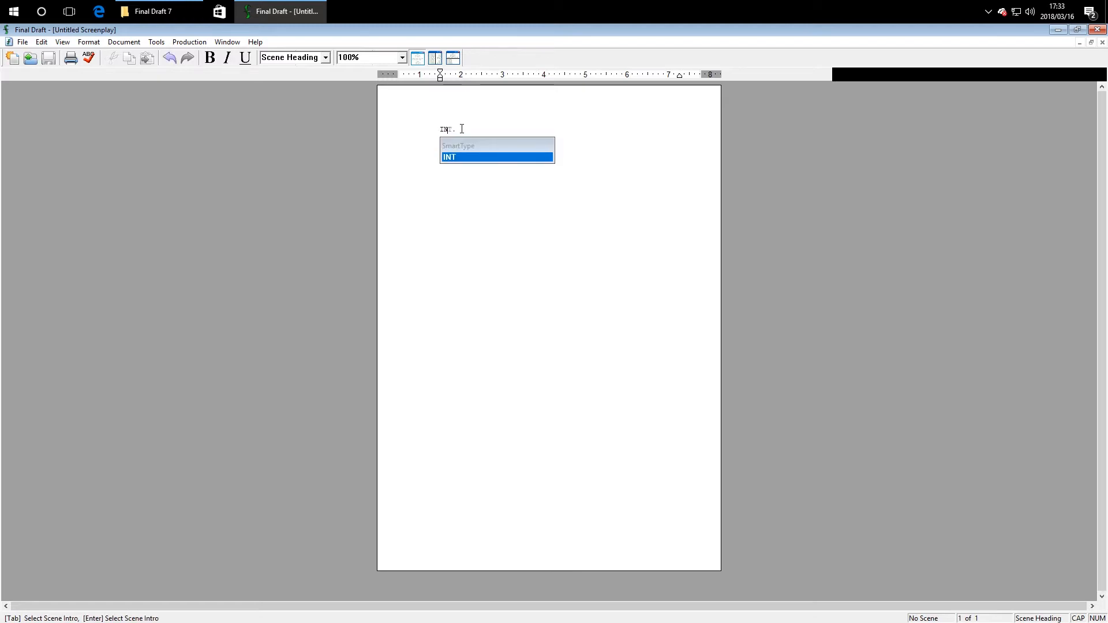
{"action": "key", "text": "Return"}
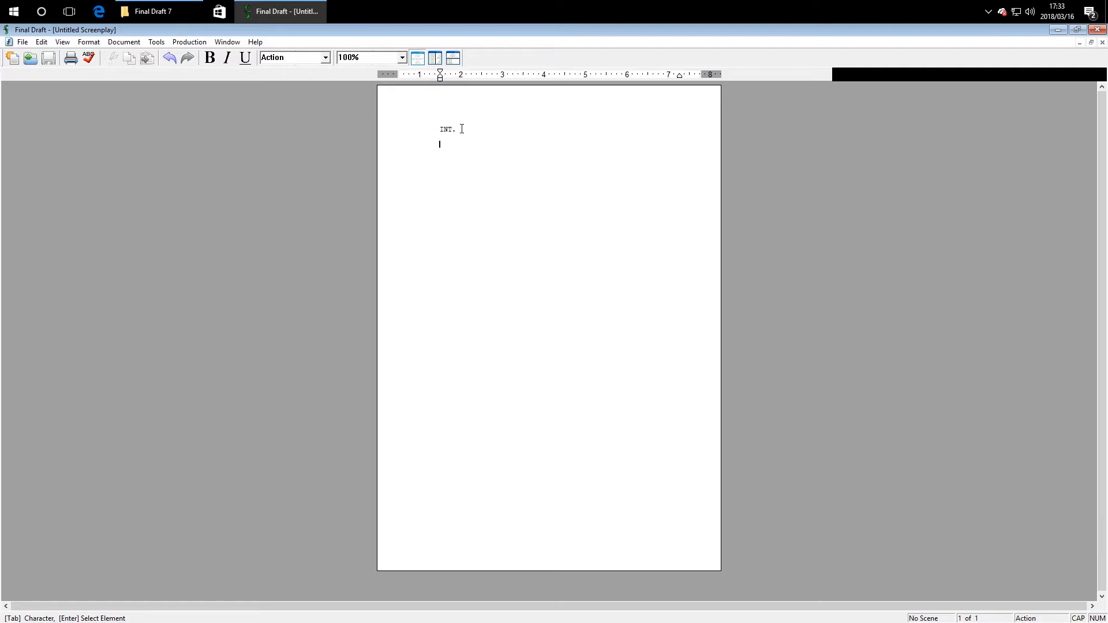
{"action": "type", "text": "ALEX WALKS"}
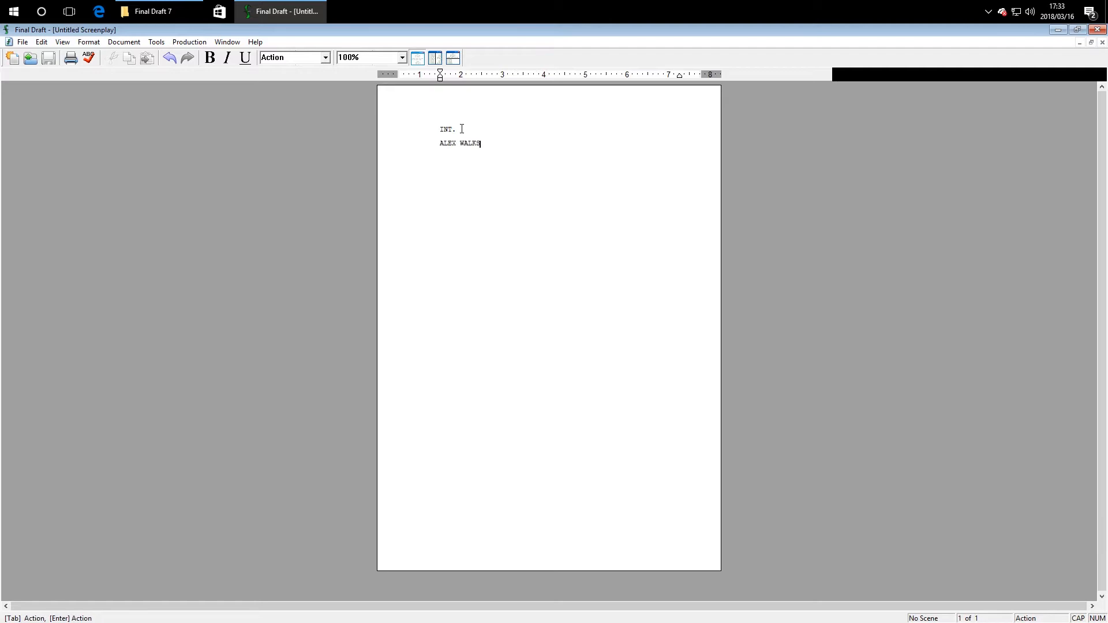
{"action": "type", "text": " OVER TO BOB."}
{"action": "key", "text": "Return"}
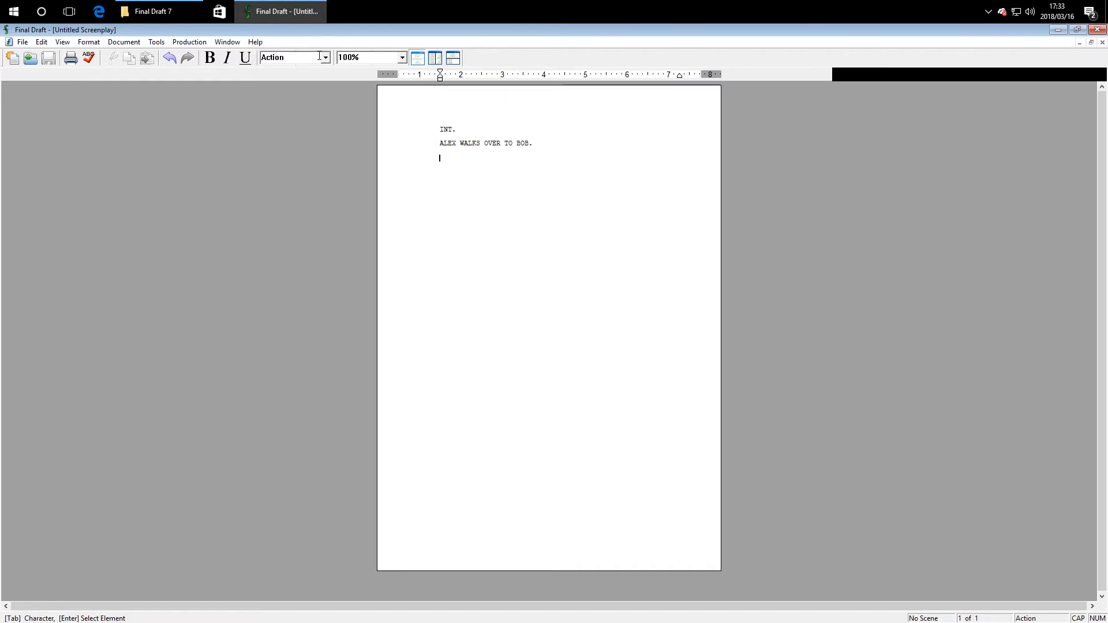
Step: Add character ALEX with the dialogue 'HEY MAN, WHAT'S UP? MY DUDE?'
{"action": "left_click", "coordinate": [325, 57]}
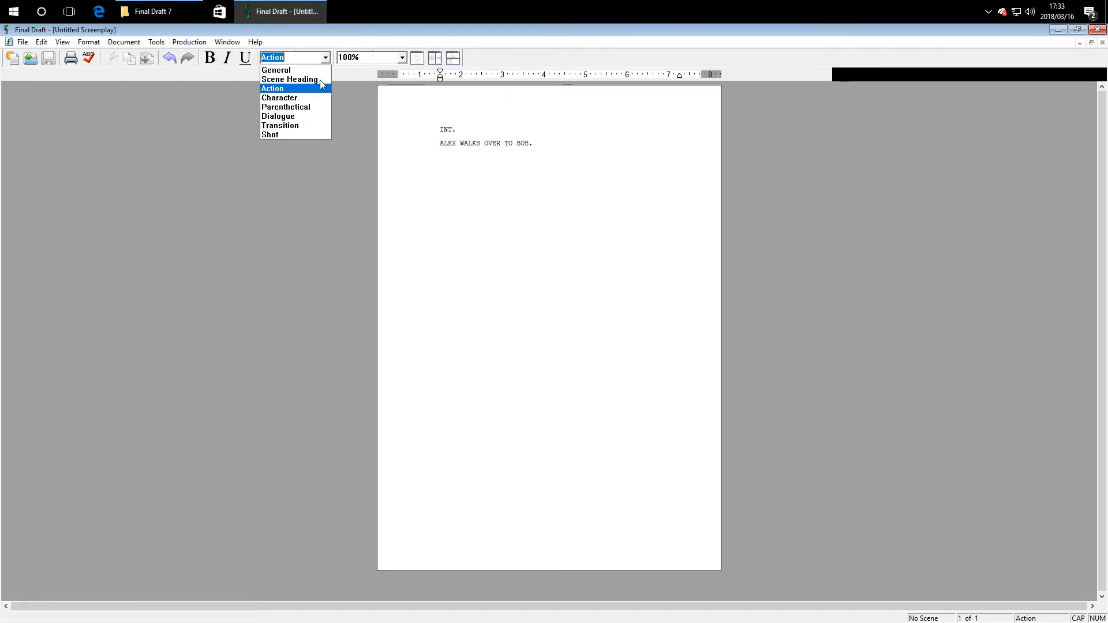
{"action": "left_click", "coordinate": [309, 96]}
{"action": "type", "text": "AL"}
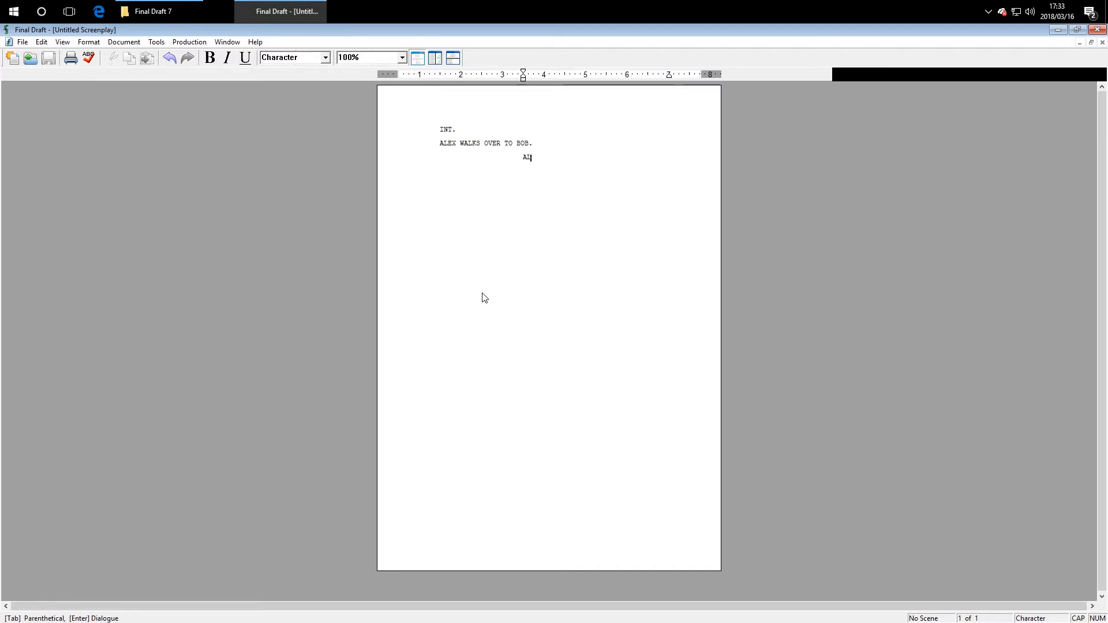
{"action": "type", "text": "EX"}
{"action": "key", "text": "Return"}
{"action": "type", "text": "HEY MAN, WHAT'"}
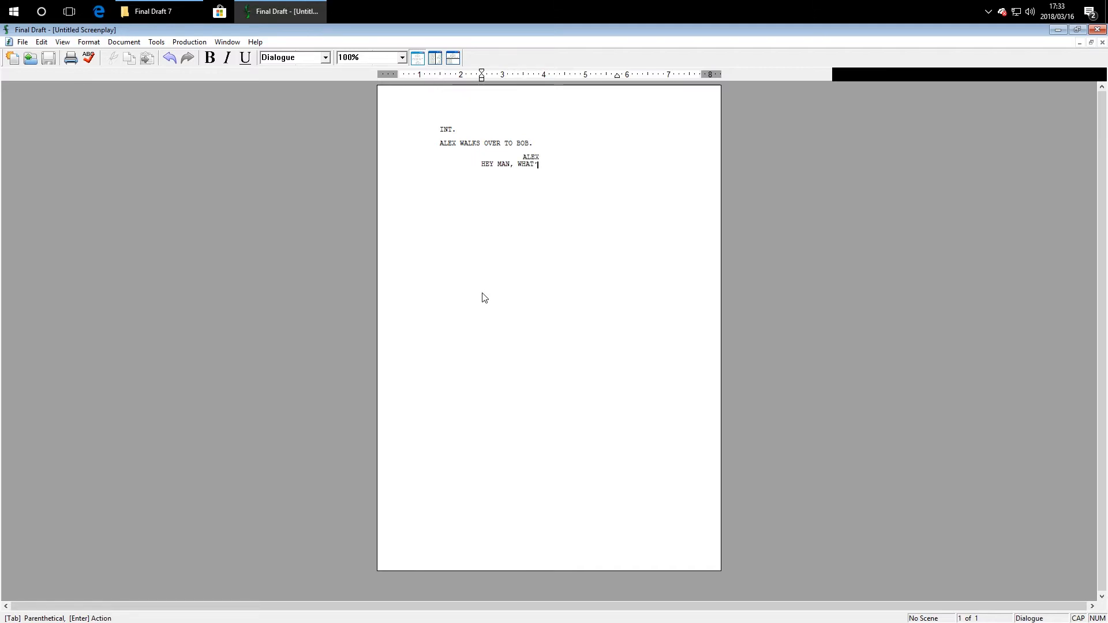
{"action": "type", "text": "S UP? MY DUDE?"}
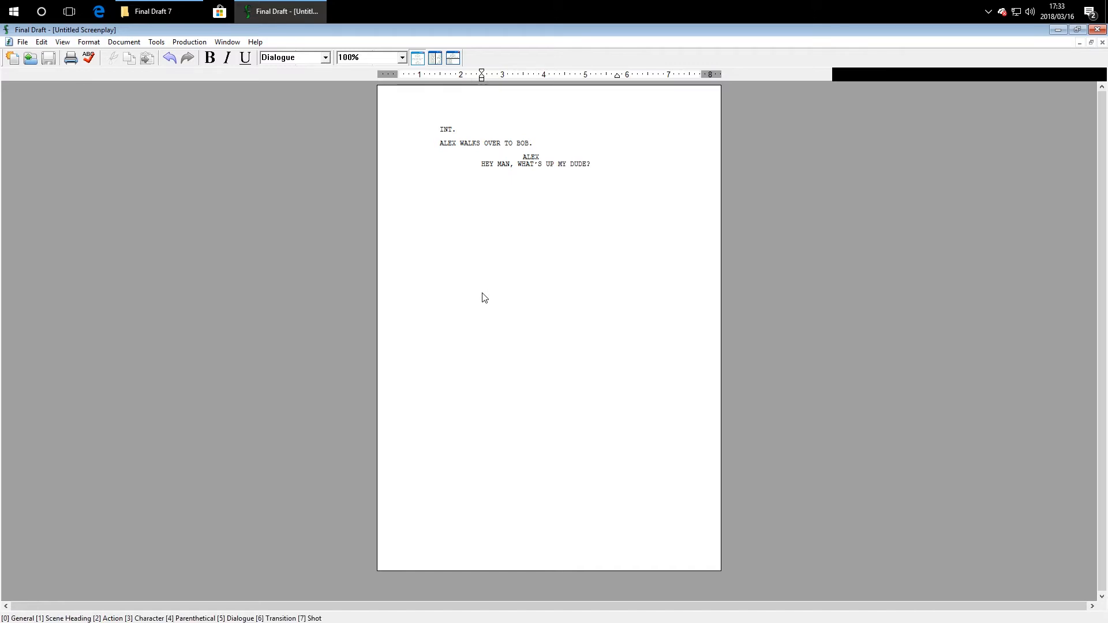
{"action": "key", "text": "ctrl+s"}
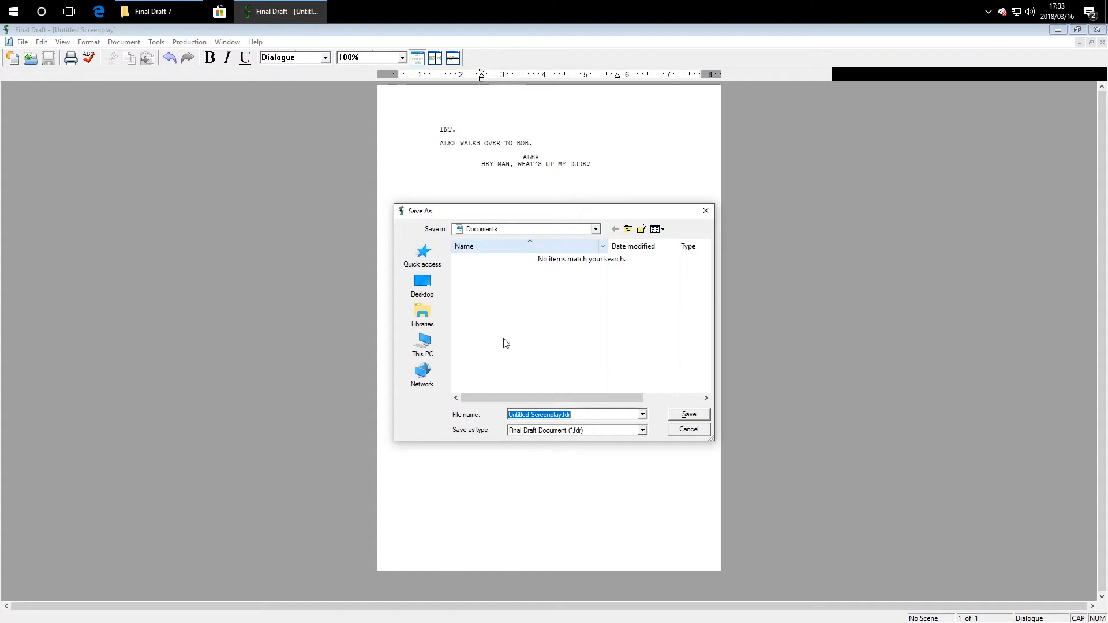
Step: Keep the Final Draft Document type and save the script on the Desktop as ASS
{"action": "left_click", "coordinate": [577, 430]}
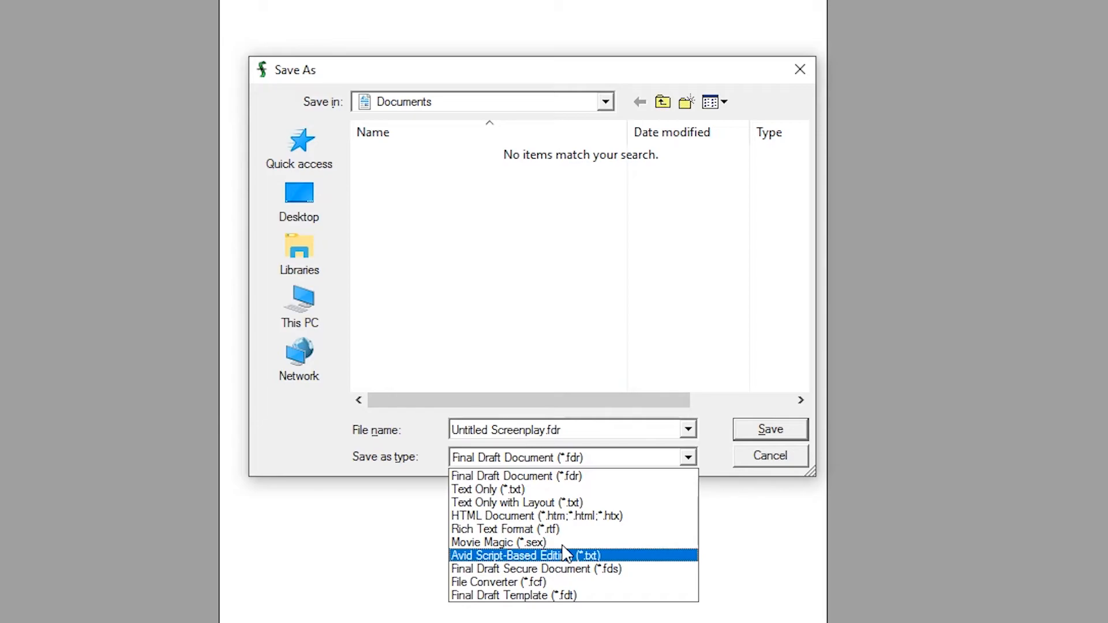
{"action": "left_click", "coordinate": [354, 277]}
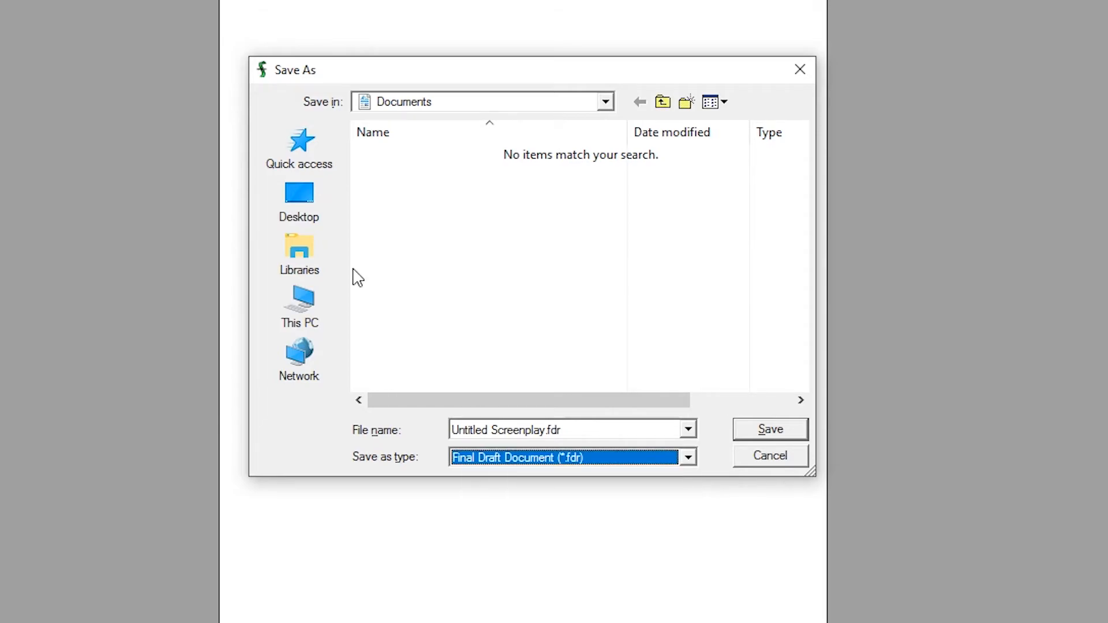
{"action": "left_click", "coordinate": [309, 222]}
{"action": "left_click", "coordinate": [611, 428]}
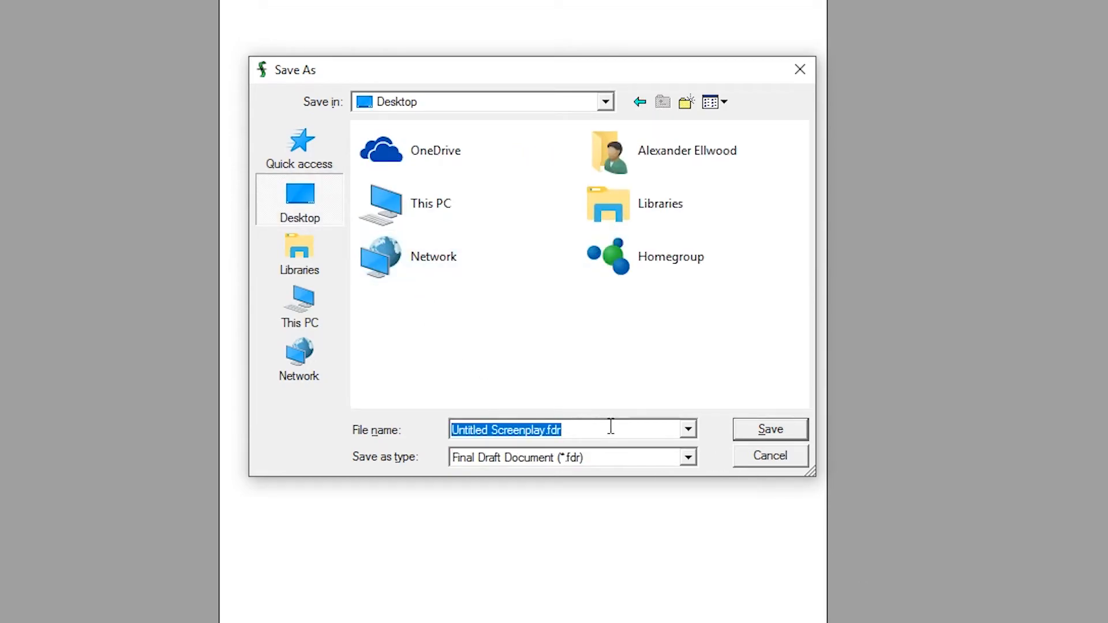
{"action": "type", "text": "ASS"}
{"action": "key", "text": "Return"}
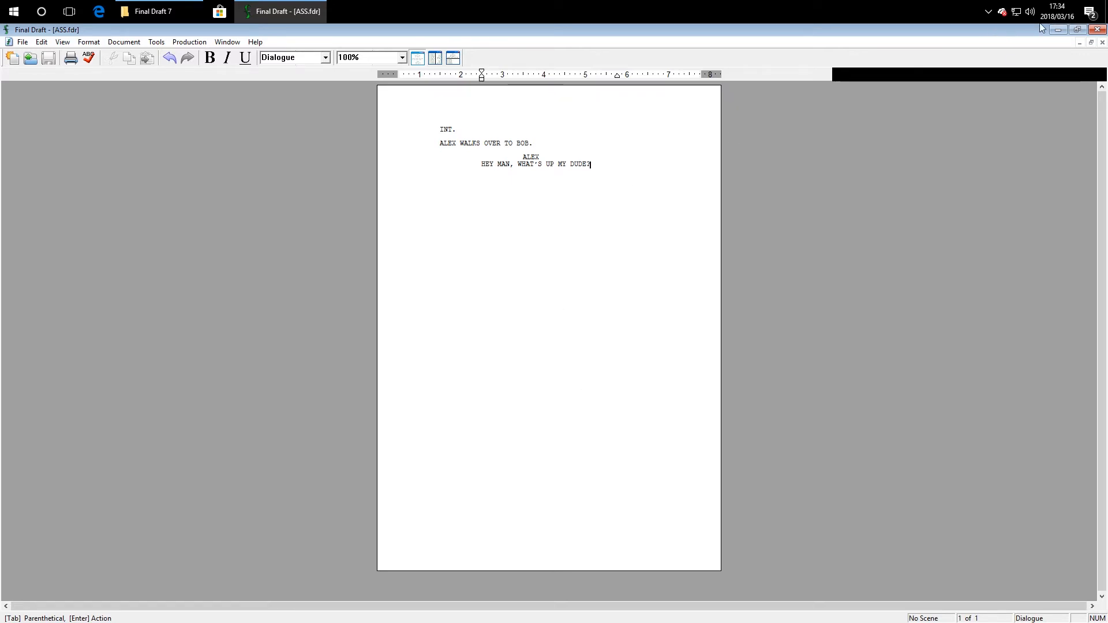
Step: Quit Final Draft, reopen ASS.fdr from the desktop, and dismiss the resulting crash errors
{"action": "left_click", "coordinate": [1097, 29]}
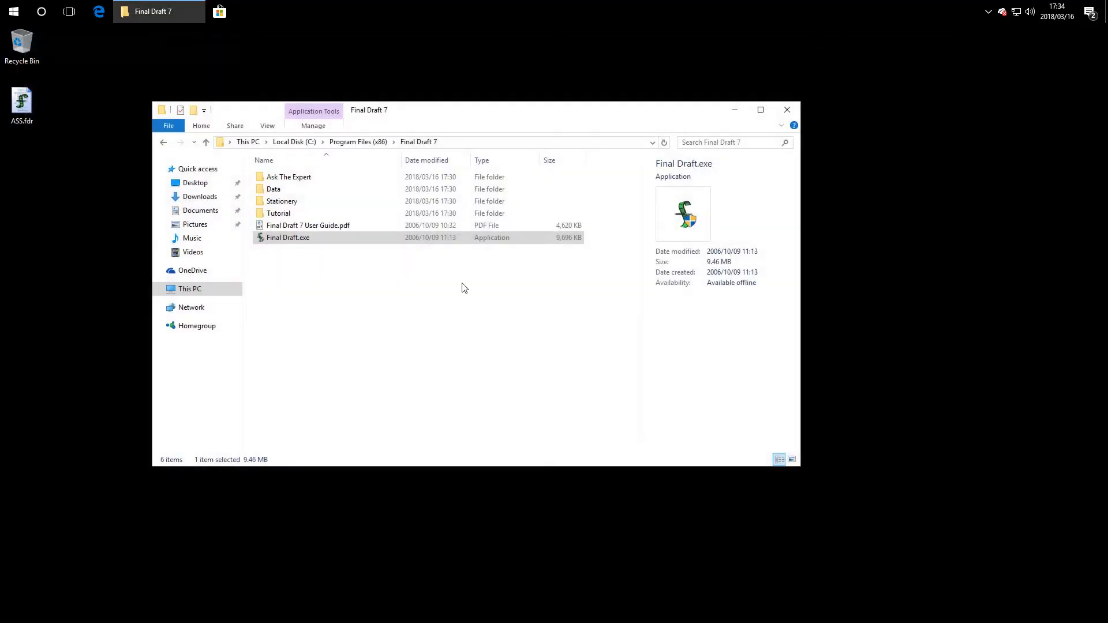
{"action": "left_click", "coordinate": [319, 267]}
{"action": "left_click", "coordinate": [21, 104]}
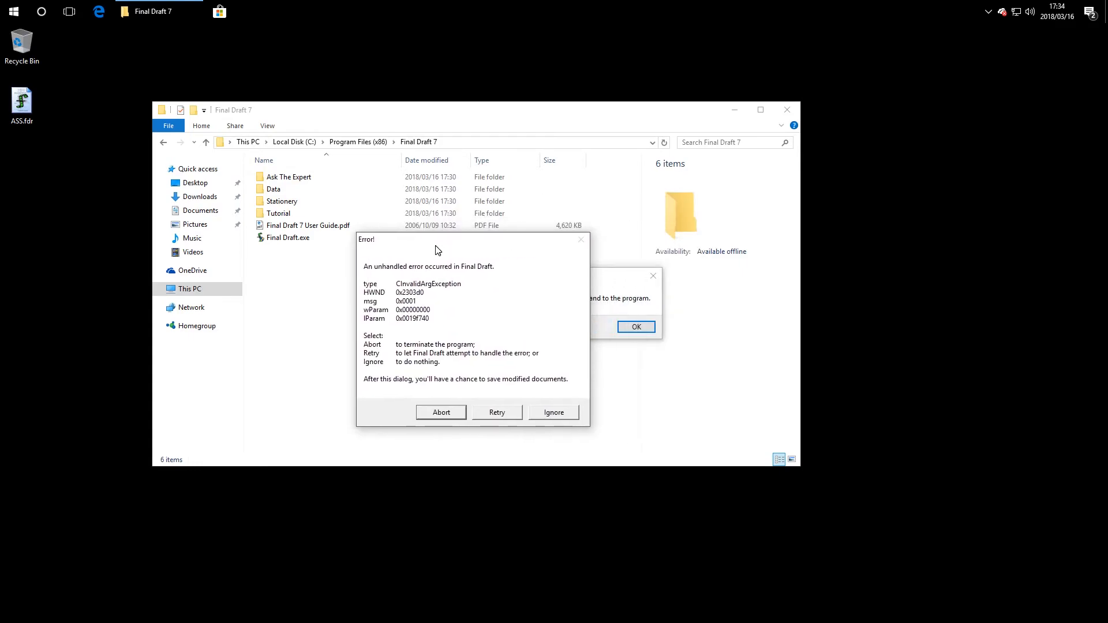
{"action": "left_click_drag", "start_coordinate": [436, 248], "coordinate": [251, 243]}
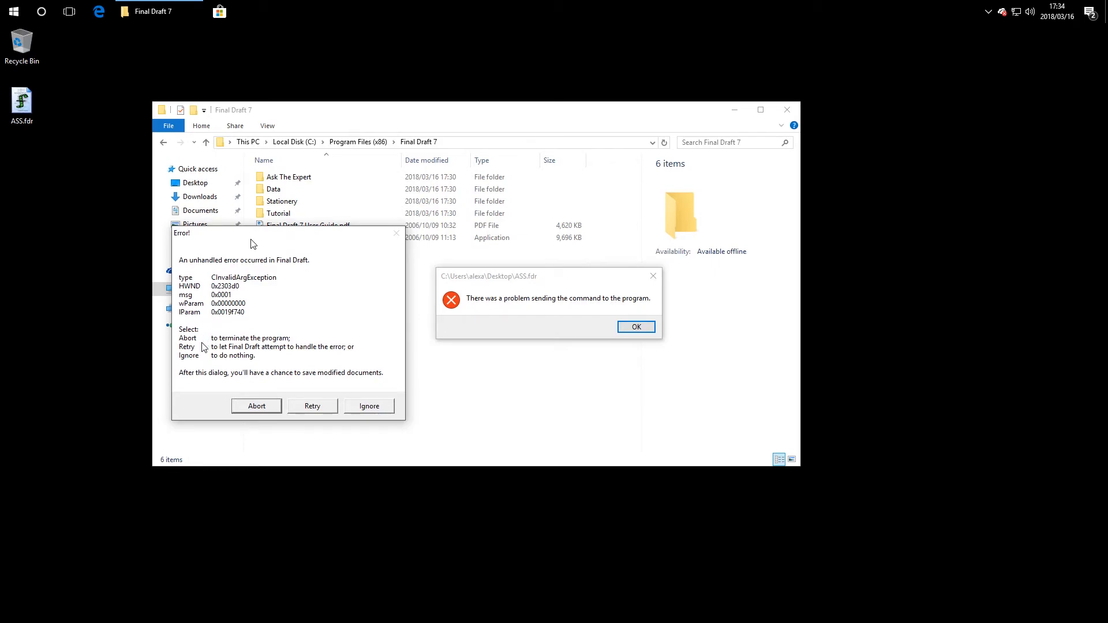
{"action": "left_click", "coordinate": [323, 408]}
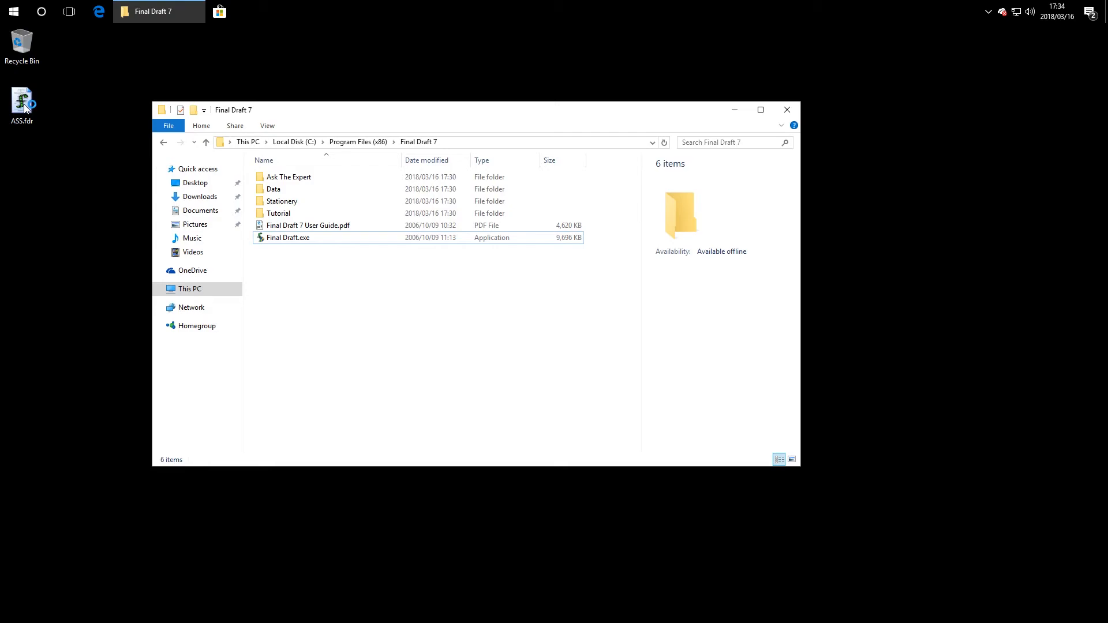
Step: Uncheck Windows XP (Service Pack 3) compatibility mode in Final Draft.exe's Properties and confirm
{"action": "right_click", "coordinate": [287, 237]}
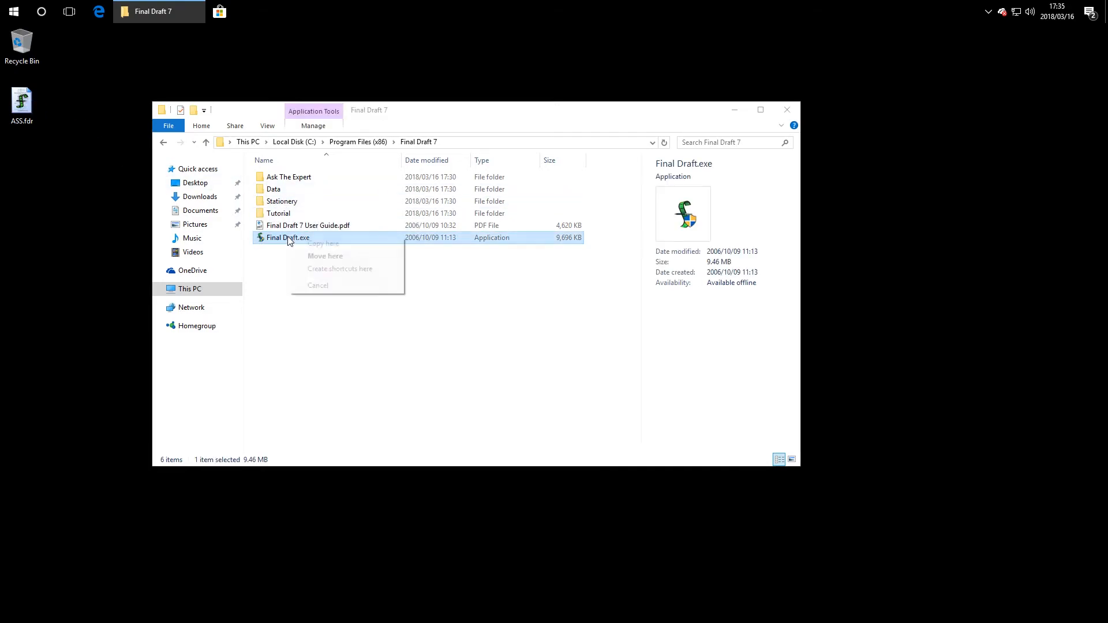
{"action": "left_click", "coordinate": [452, 228]}
{"action": "left_click", "coordinate": [448, 236]}
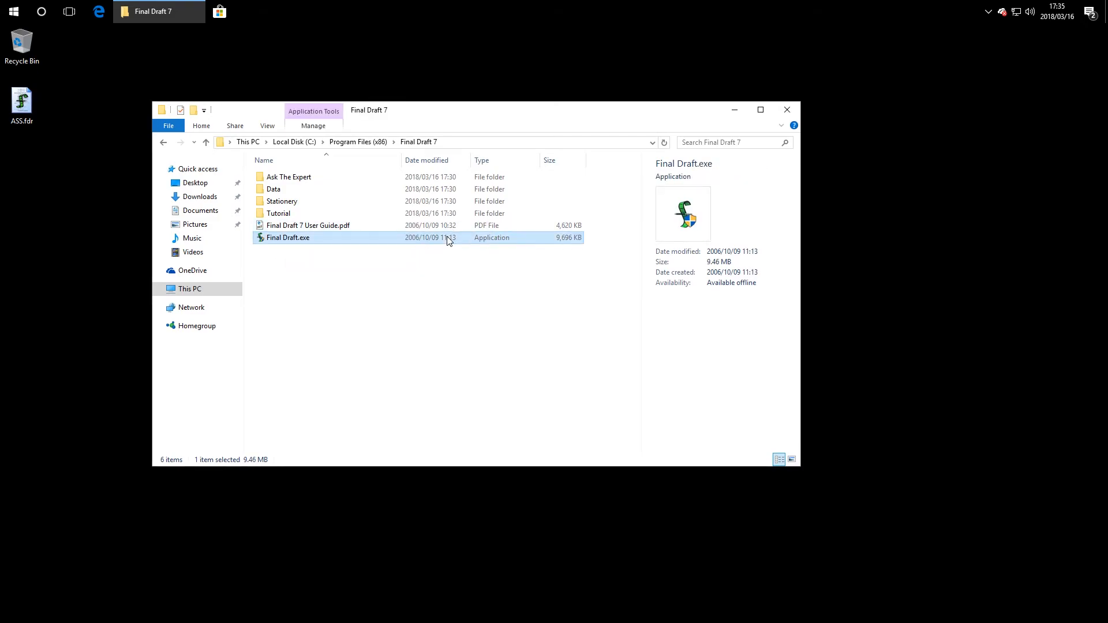
{"action": "right_click", "coordinate": [448, 236]}
{"action": "left_click", "coordinate": [487, 426]}
{"action": "left_click", "coordinate": [532, 342]}
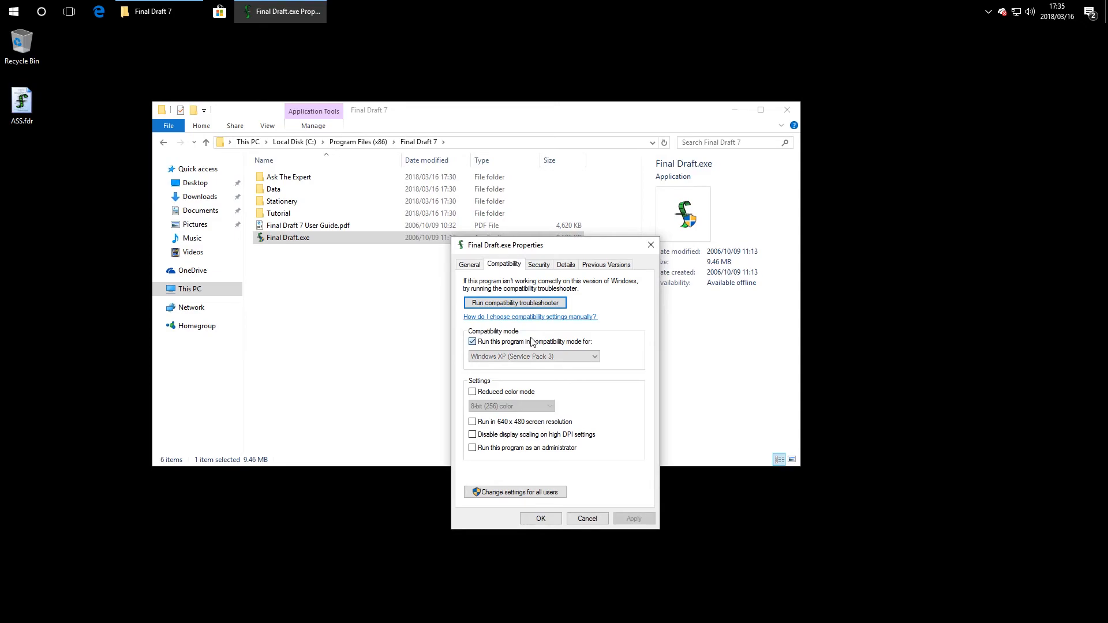
{"action": "left_click", "coordinate": [541, 518]}
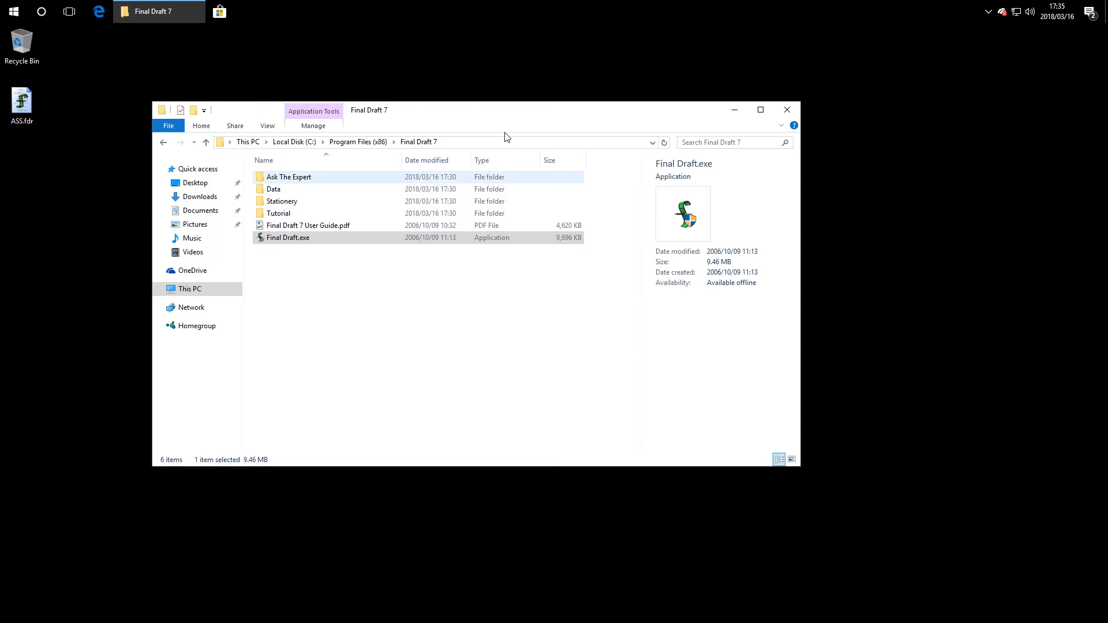
Step: Quit the Final Draft Demo exit screen and dismiss the command error
{"action": "left_click_drag", "start_coordinate": [517, 107], "coordinate": [580, 361]}
{"action": "left_click", "coordinate": [584, 296]}
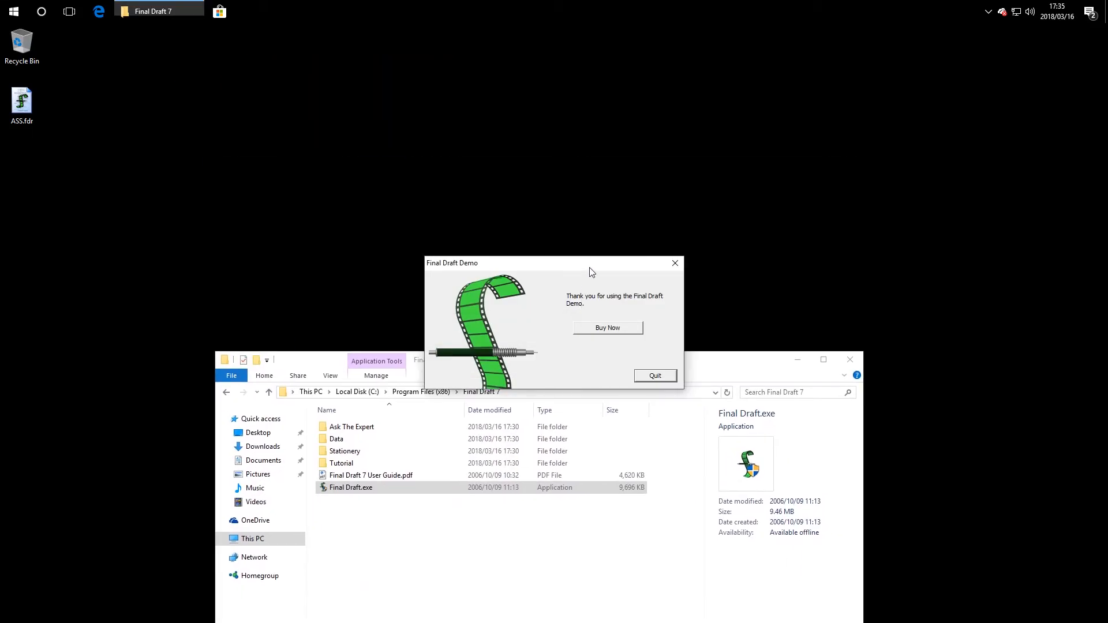
{"action": "left_click_drag", "start_coordinate": [591, 272], "coordinate": [573, 113]}
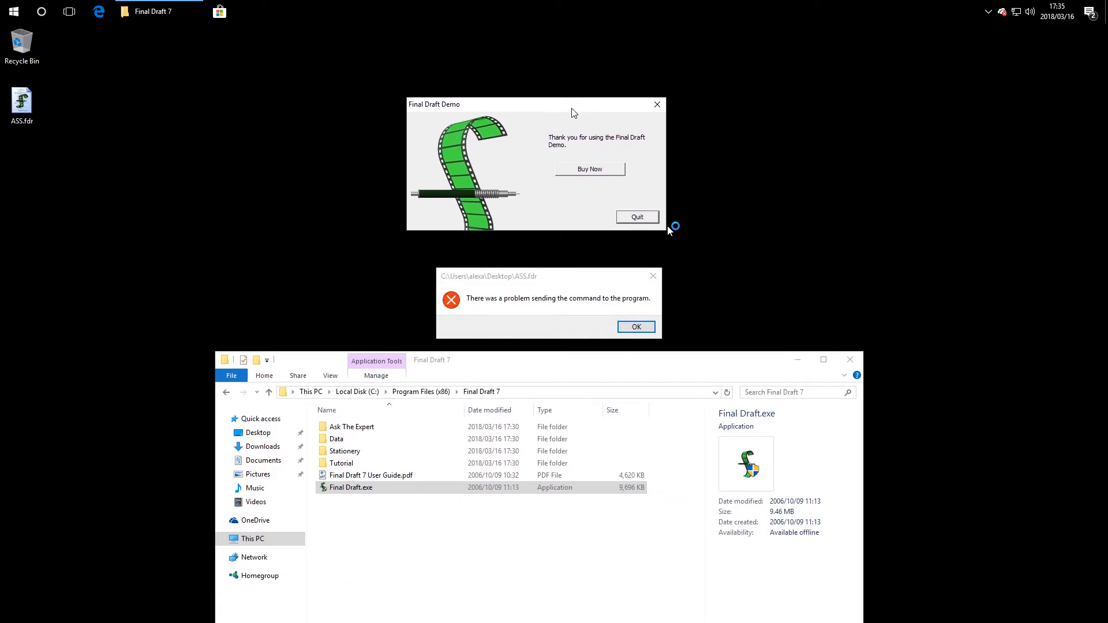
{"action": "left_click", "coordinate": [627, 215]}
{"action": "left_click", "coordinate": [653, 275]}
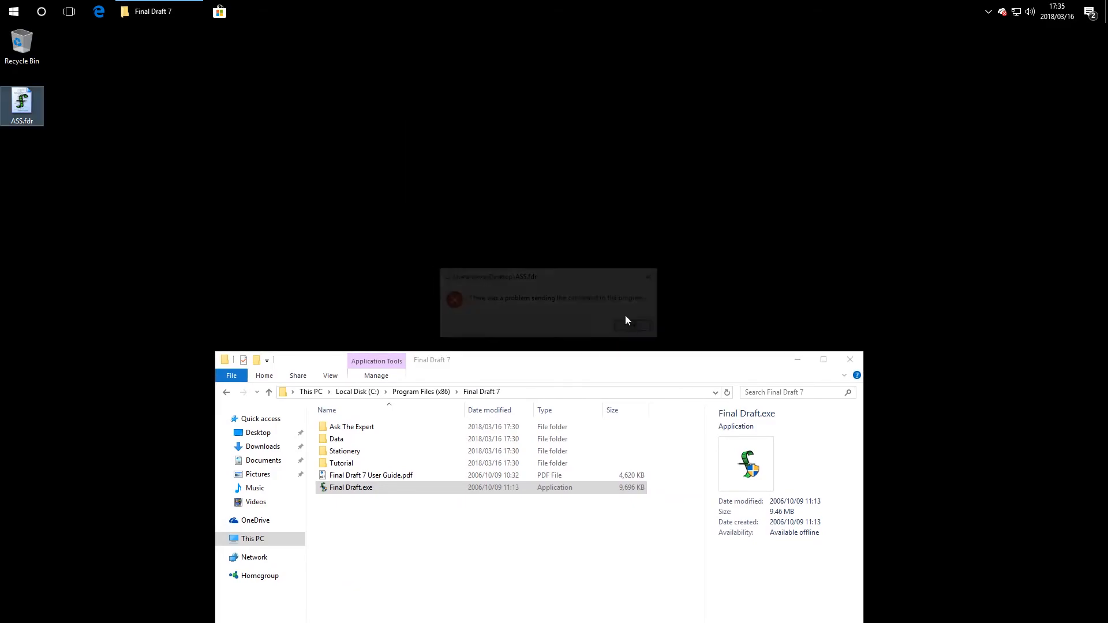
{"action": "left_click", "coordinate": [504, 491]}
Step: Relaunch Final Draft.exe, choose Retry on the error, then quit the demo again
{"action": "double_click", "coordinate": [504, 490]}
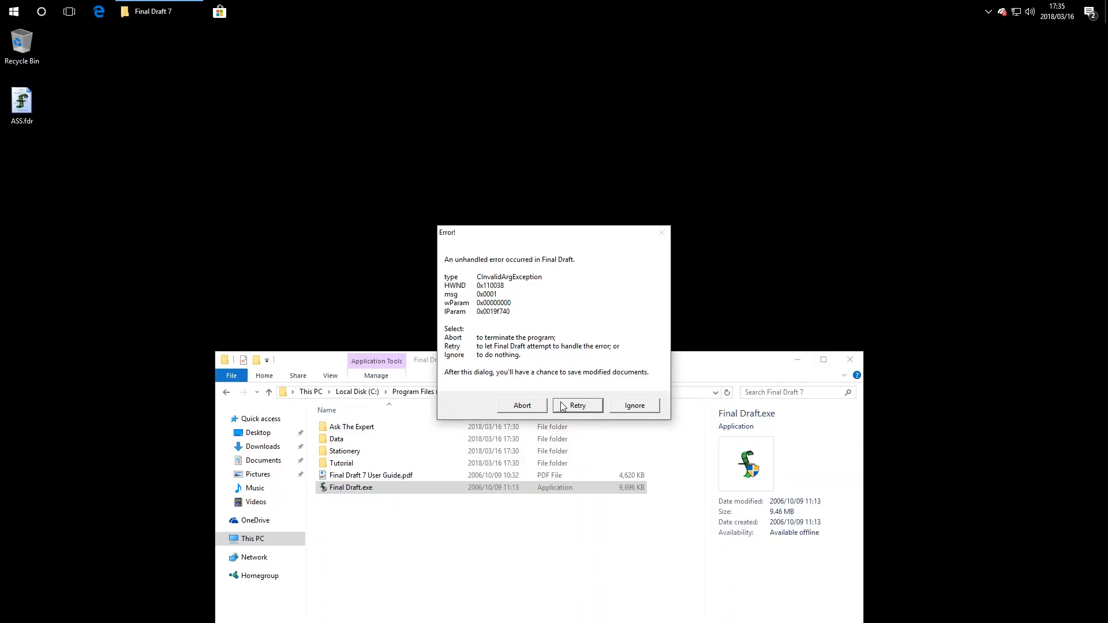
{"action": "left_click", "coordinate": [557, 402]}
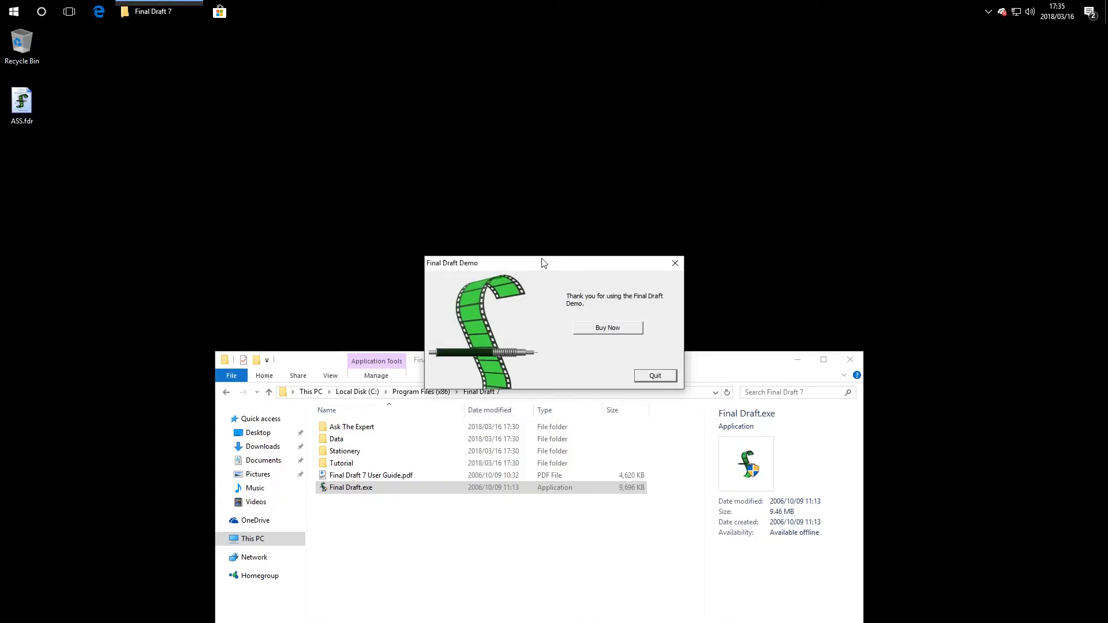
{"action": "left_click_drag", "start_coordinate": [542, 262], "coordinate": [537, 202]}
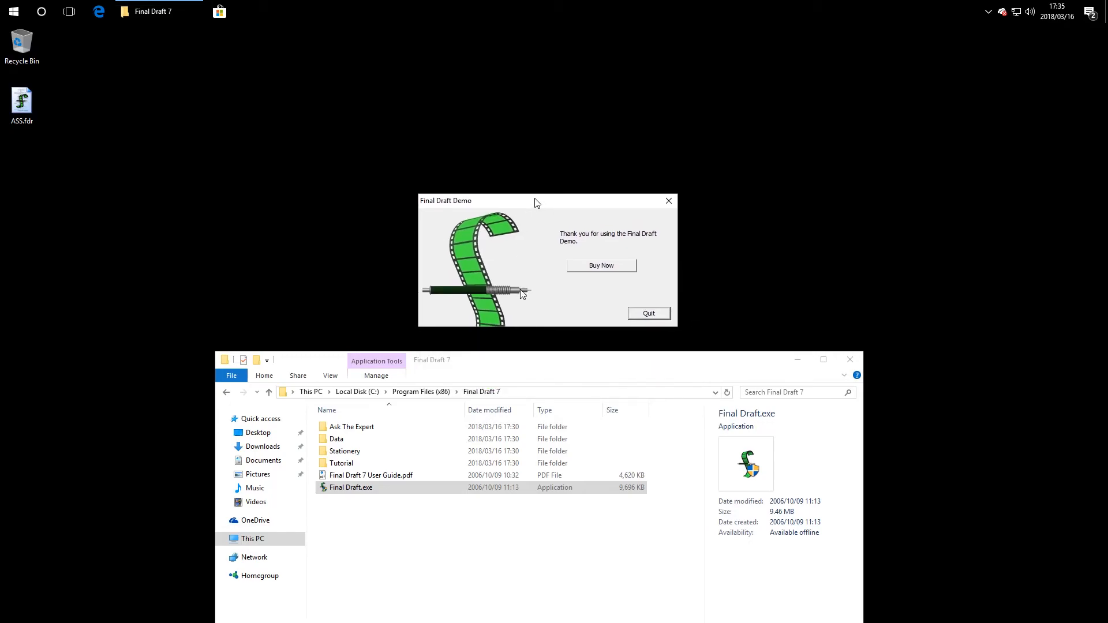
{"action": "left_click", "coordinate": [664, 313]}
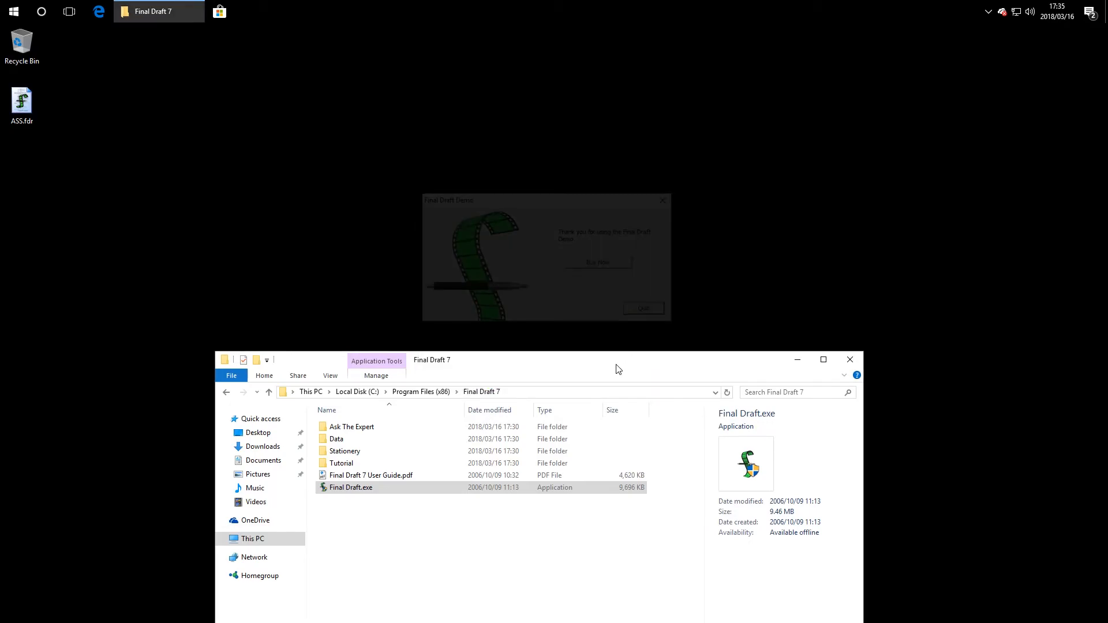
Step: Move the Final Draft 7 program folder window higher and restore its size
{"action": "left_click_drag", "start_coordinate": [618, 369], "coordinate": [620, 222]}
{"action": "double_click", "coordinate": [620, 222]}
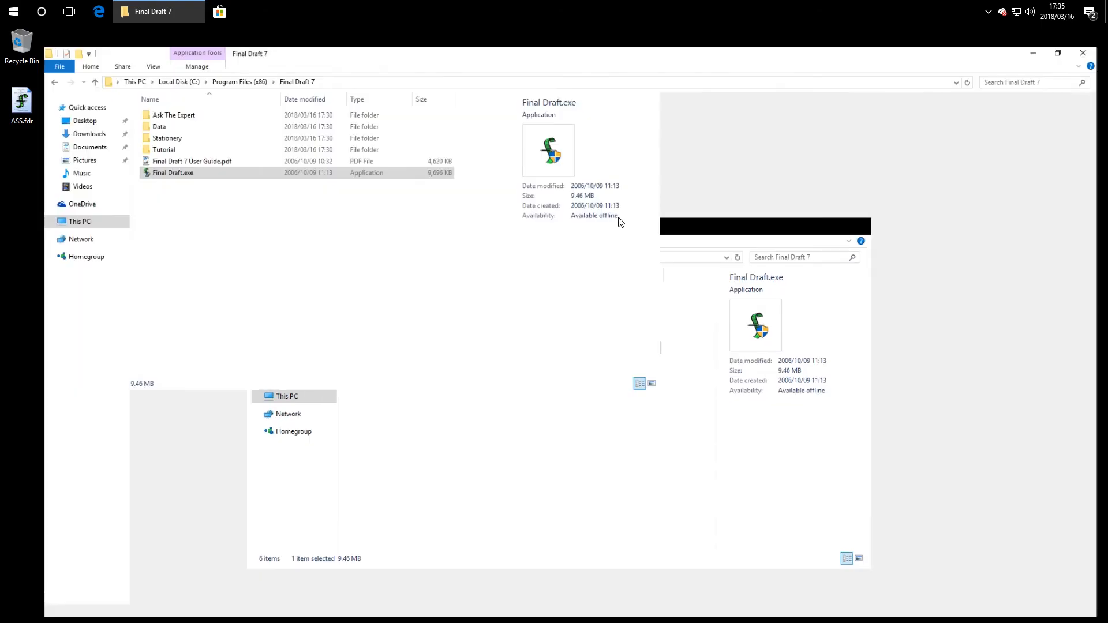
{"action": "double_click", "coordinate": [574, 46]}
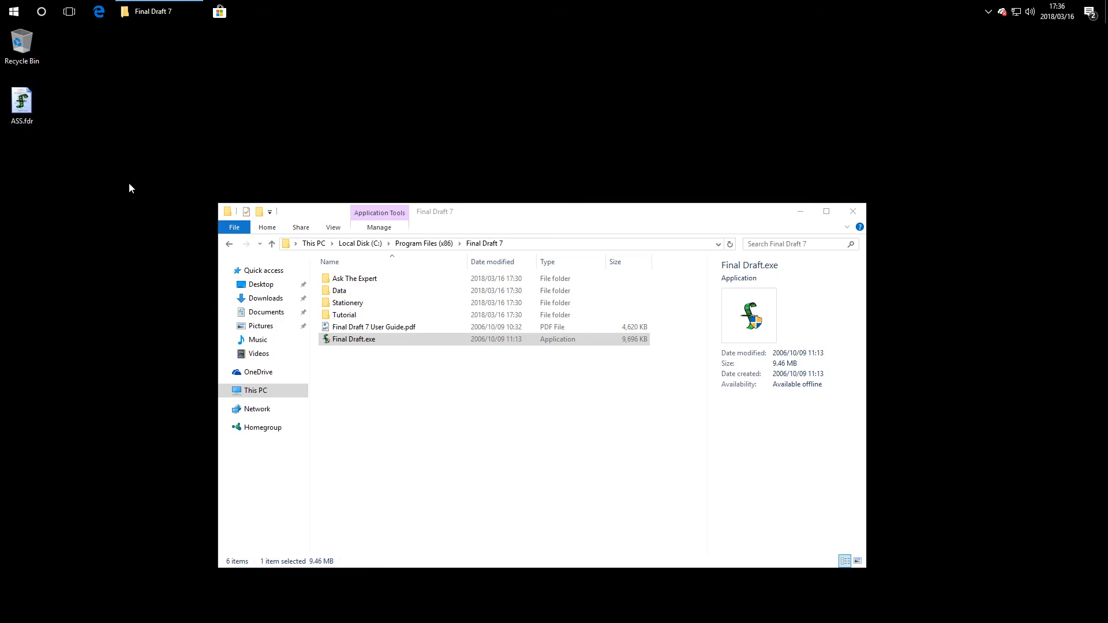
{"action": "left_click_drag", "start_coordinate": [138, 171], "coordinate": [109, 144]}
{"action": "left_click", "coordinate": [398, 387]}
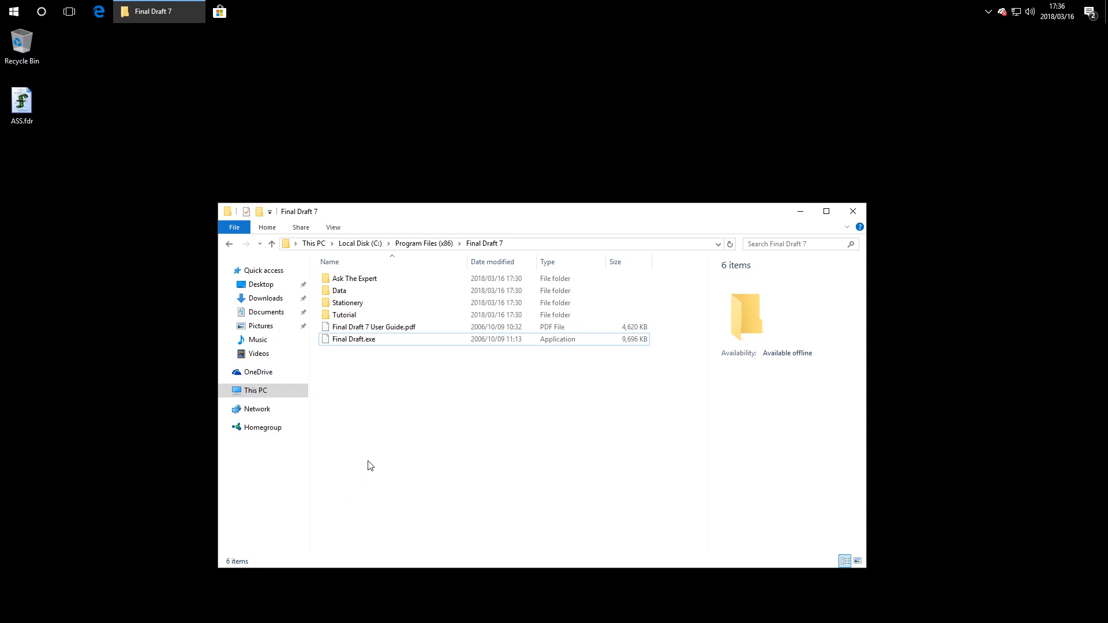
{"action": "double_click", "coordinate": [21, 103]}
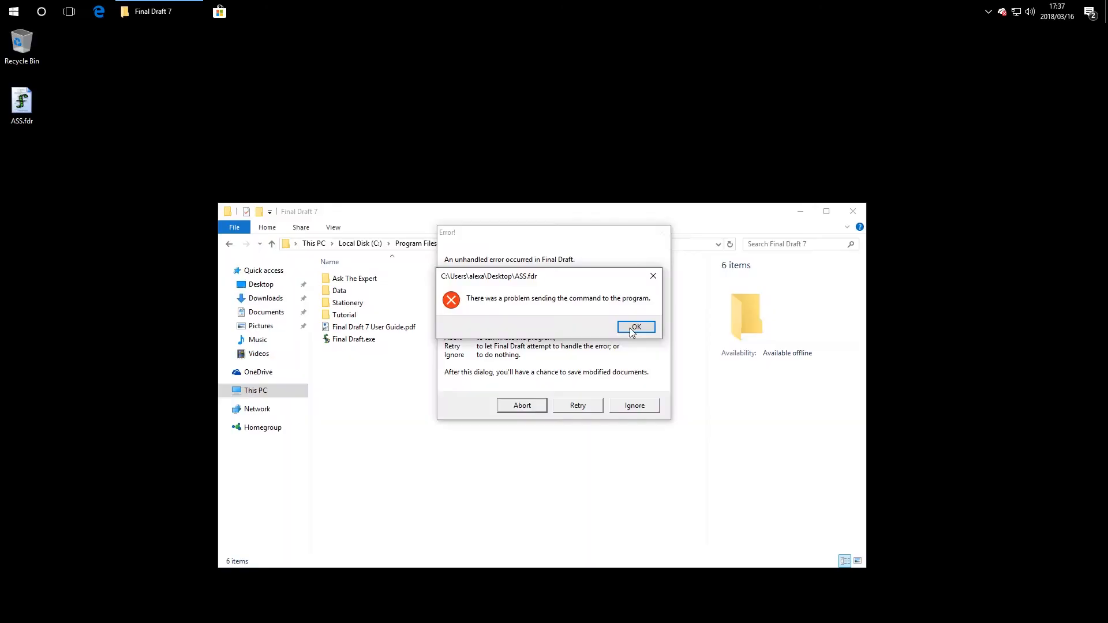
{"action": "left_click", "coordinate": [633, 325]}
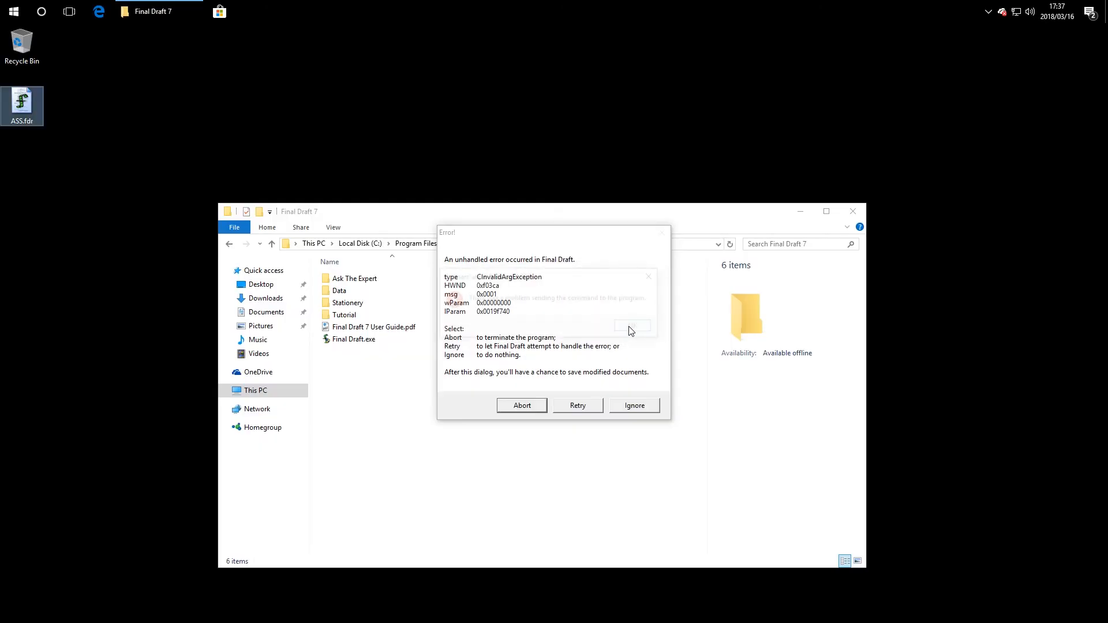
{"action": "left_click", "coordinate": [630, 405]}
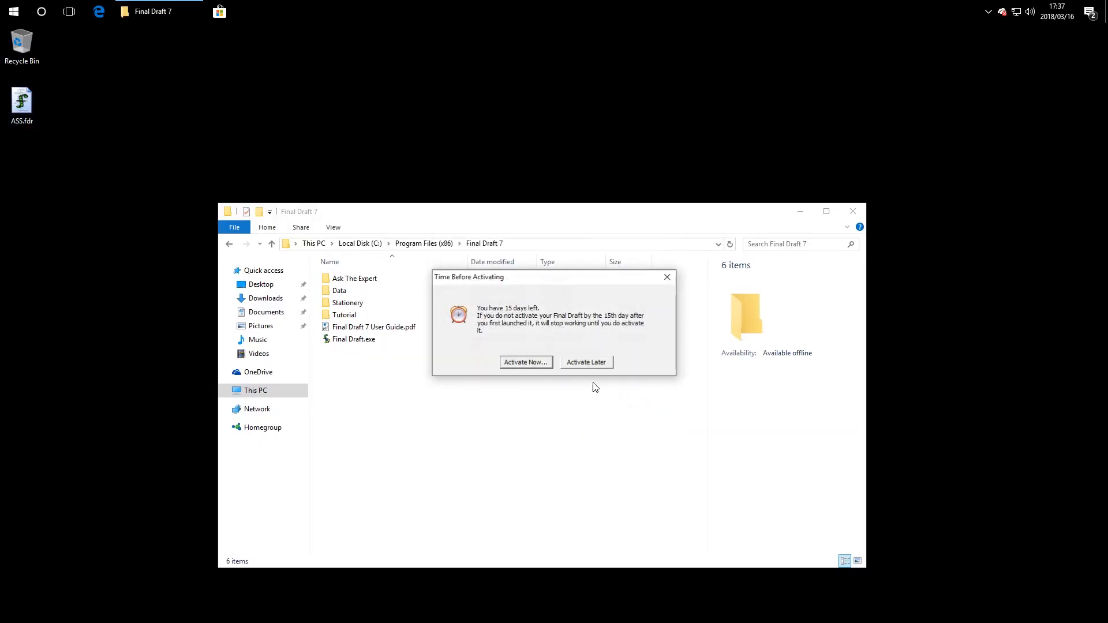
{"action": "left_click", "coordinate": [584, 362]}
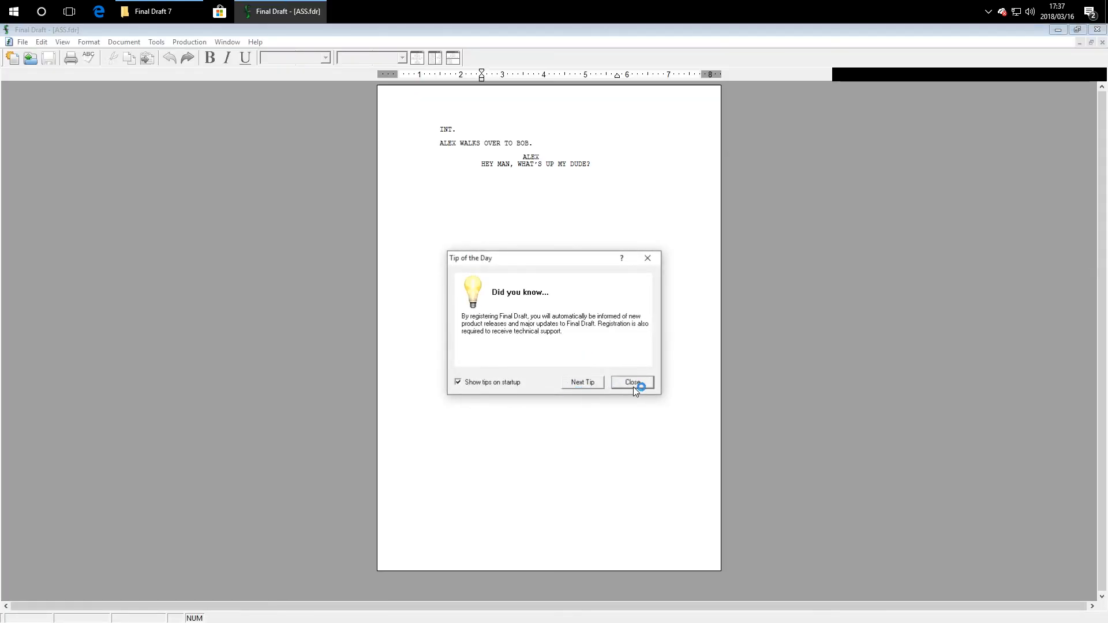
{"action": "left_click", "coordinate": [632, 382]}
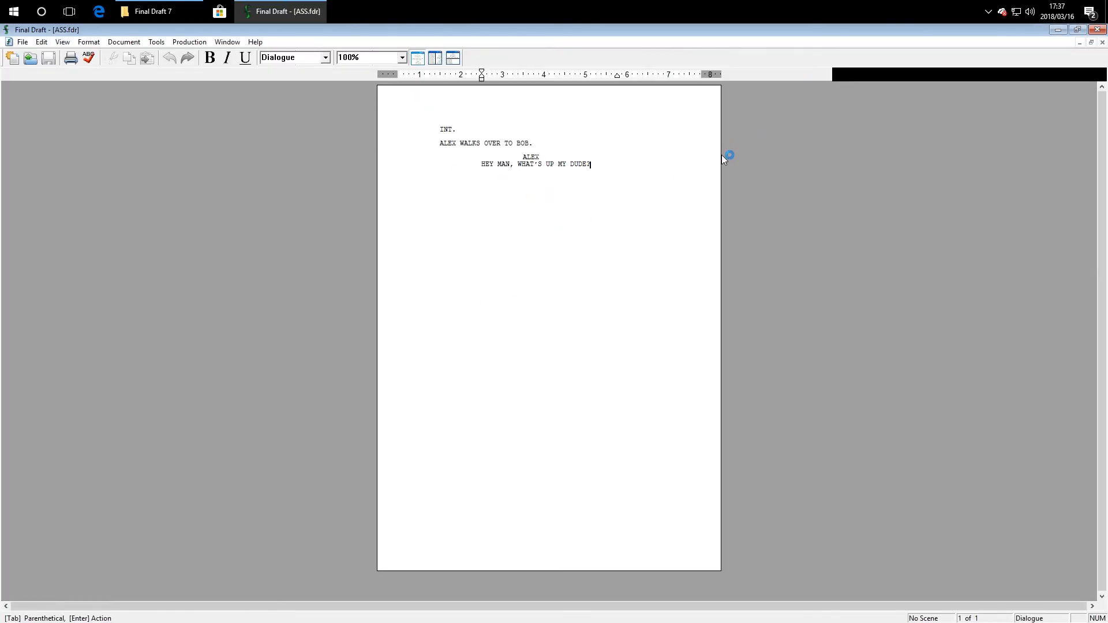
{"action": "left_click", "coordinate": [1095, 30]}
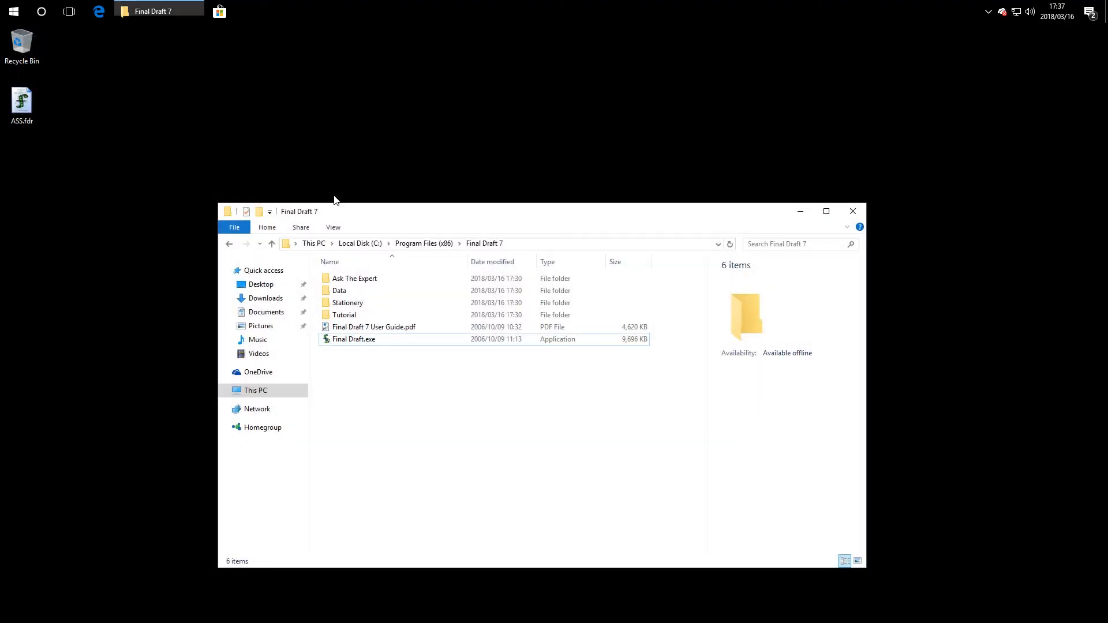
Step: Open CD Drive (D:) from This PC to show the Final Draft 7 disc
{"action": "left_click_drag", "start_coordinate": [311, 211], "coordinate": [331, 147]}
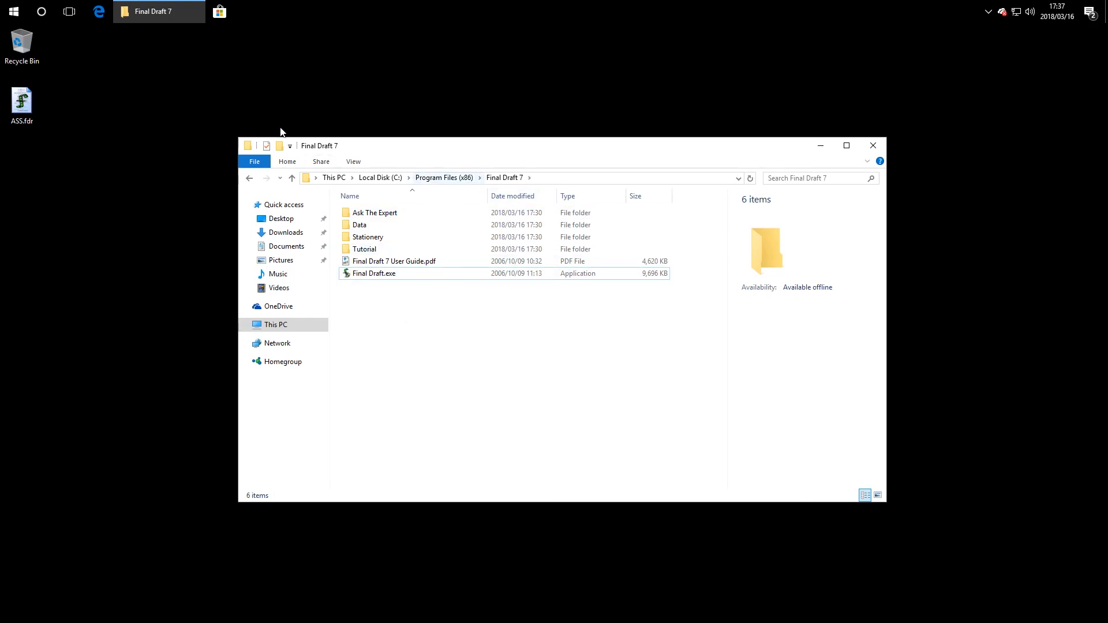
{"action": "left_click", "coordinate": [288, 331]}
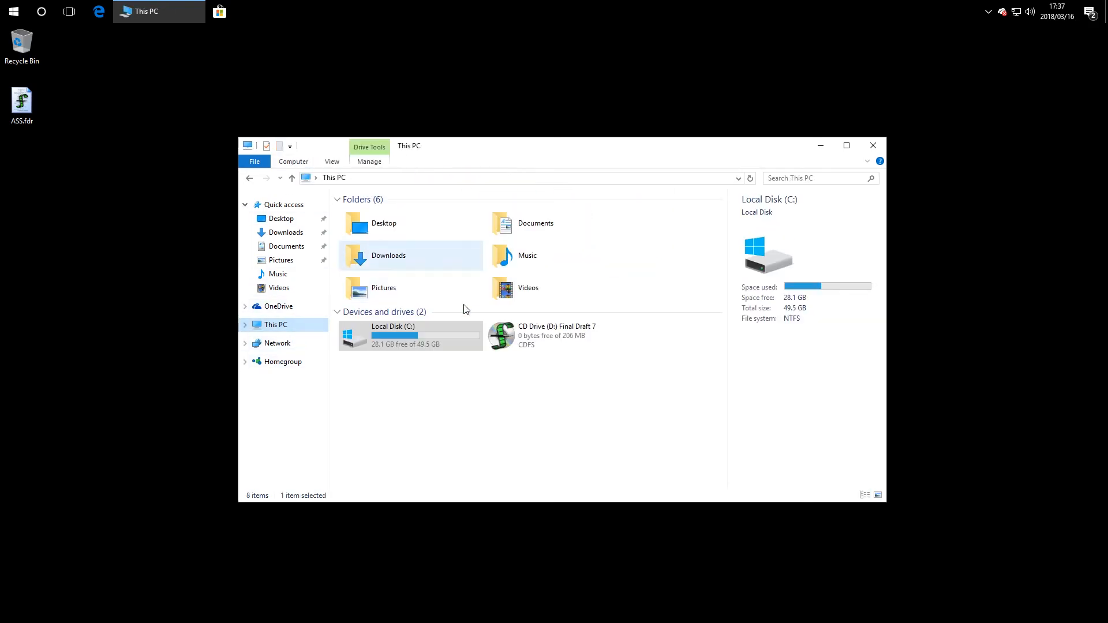
{"action": "right_click", "coordinate": [566, 332]}
{"action": "left_click", "coordinate": [614, 366]}
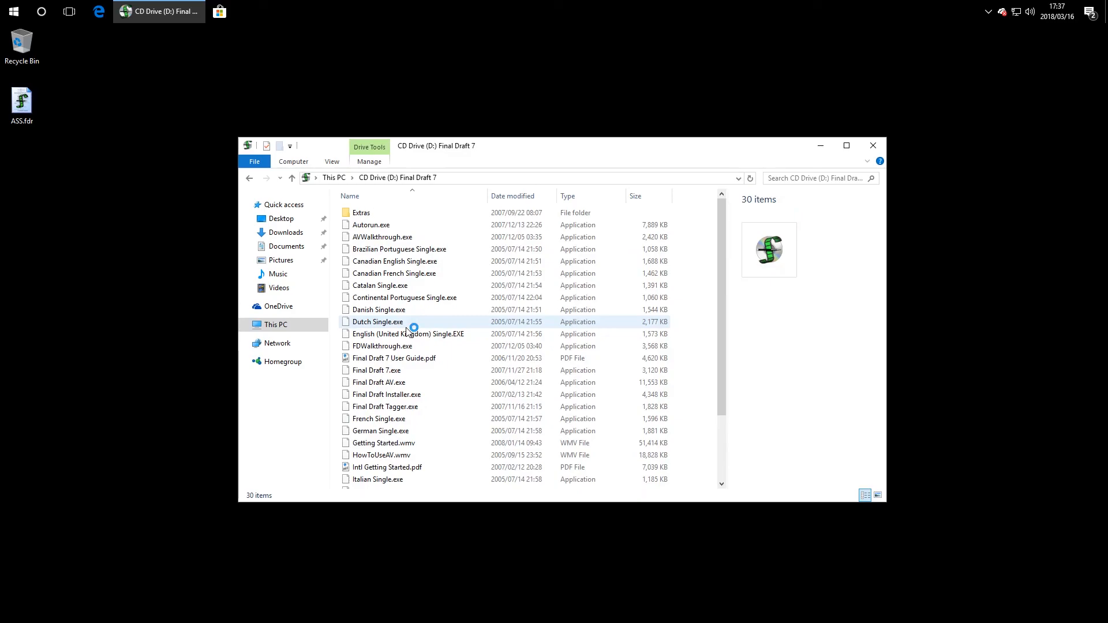
Step: Browse the disc's 30 items and close the install disc menu
{"action": "scroll", "coordinate": [458, 308], "scroll_direction": "down", "scroll_amount": 1}
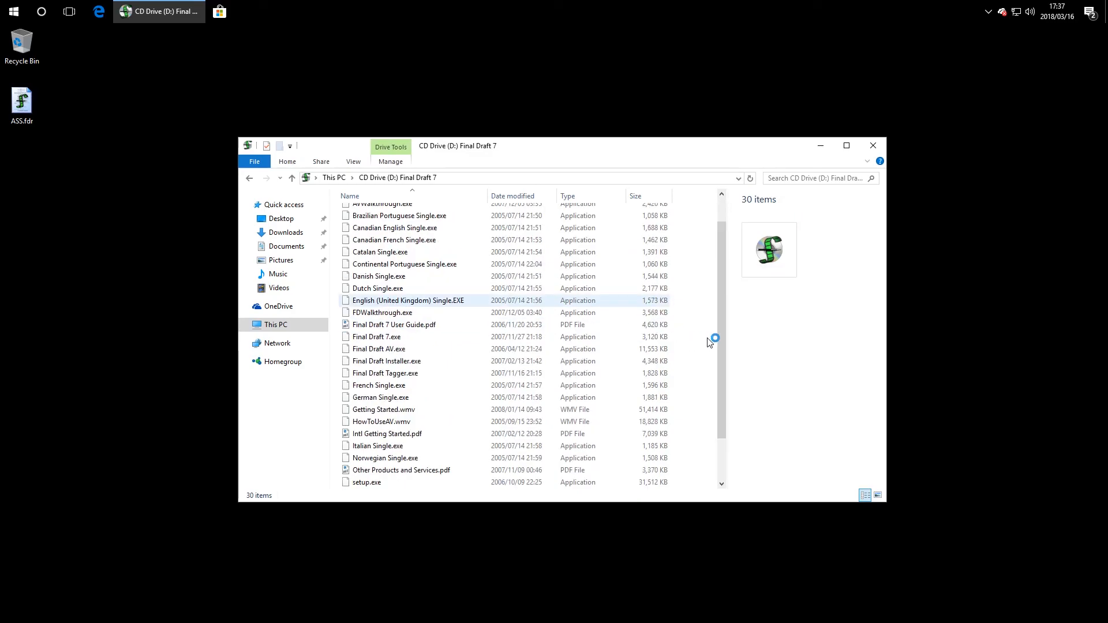
{"action": "scroll", "coordinate": [711, 337], "scroll_direction": "down", "scroll_amount": 1}
{"action": "scroll", "coordinate": [544, 321], "scroll_direction": "up", "scroll_amount": 3}
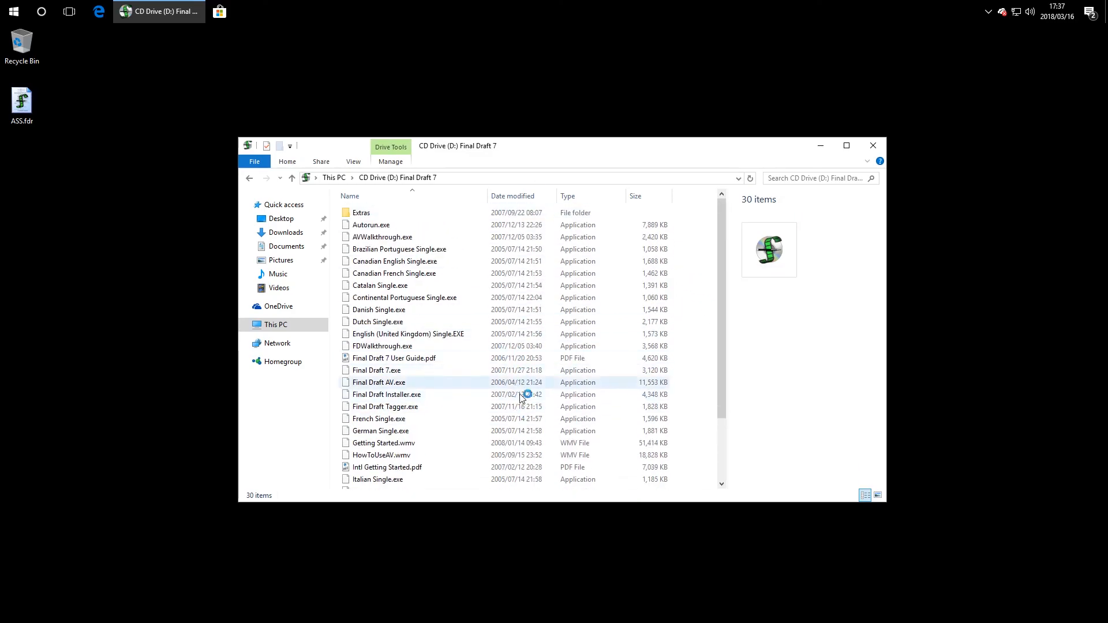
{"action": "scroll", "coordinate": [522, 386], "scroll_direction": "down", "scroll_amount": 2}
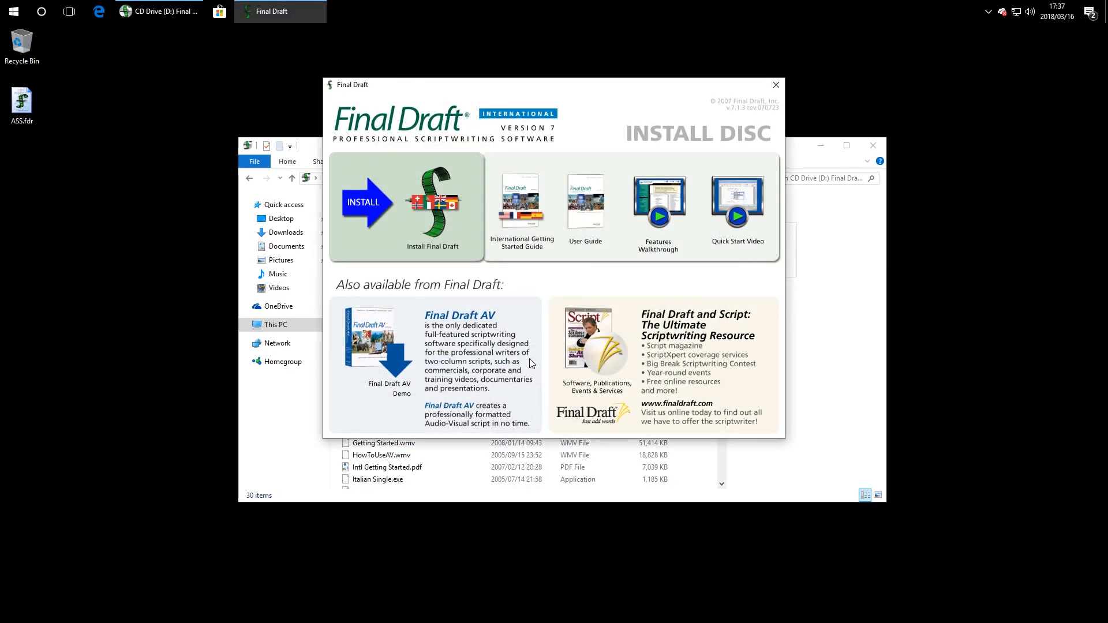
{"action": "left_click", "coordinate": [776, 84]}
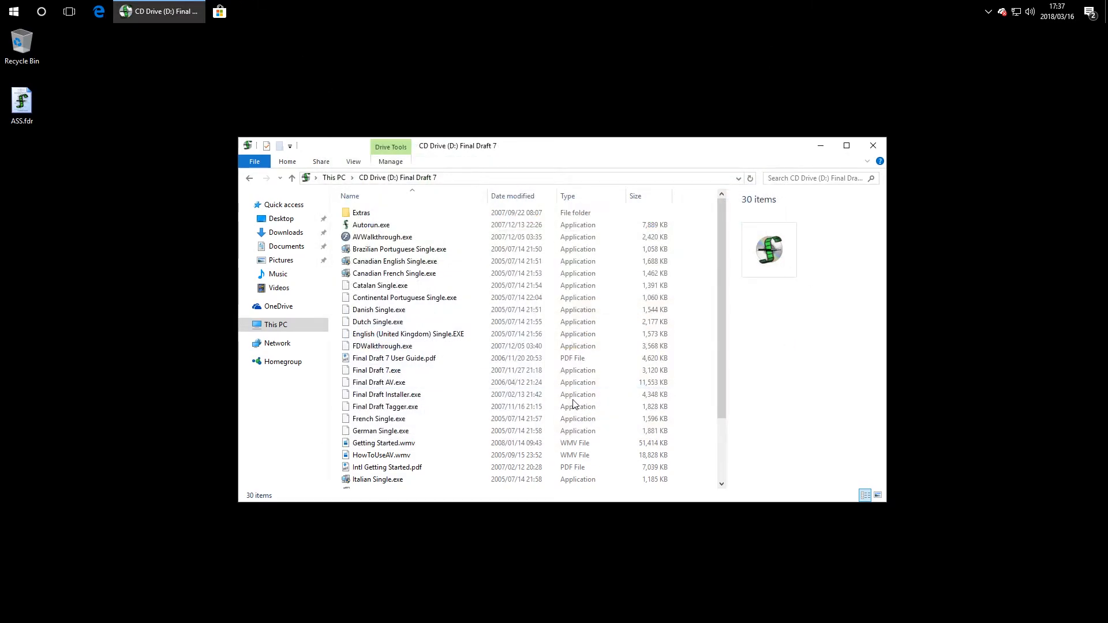